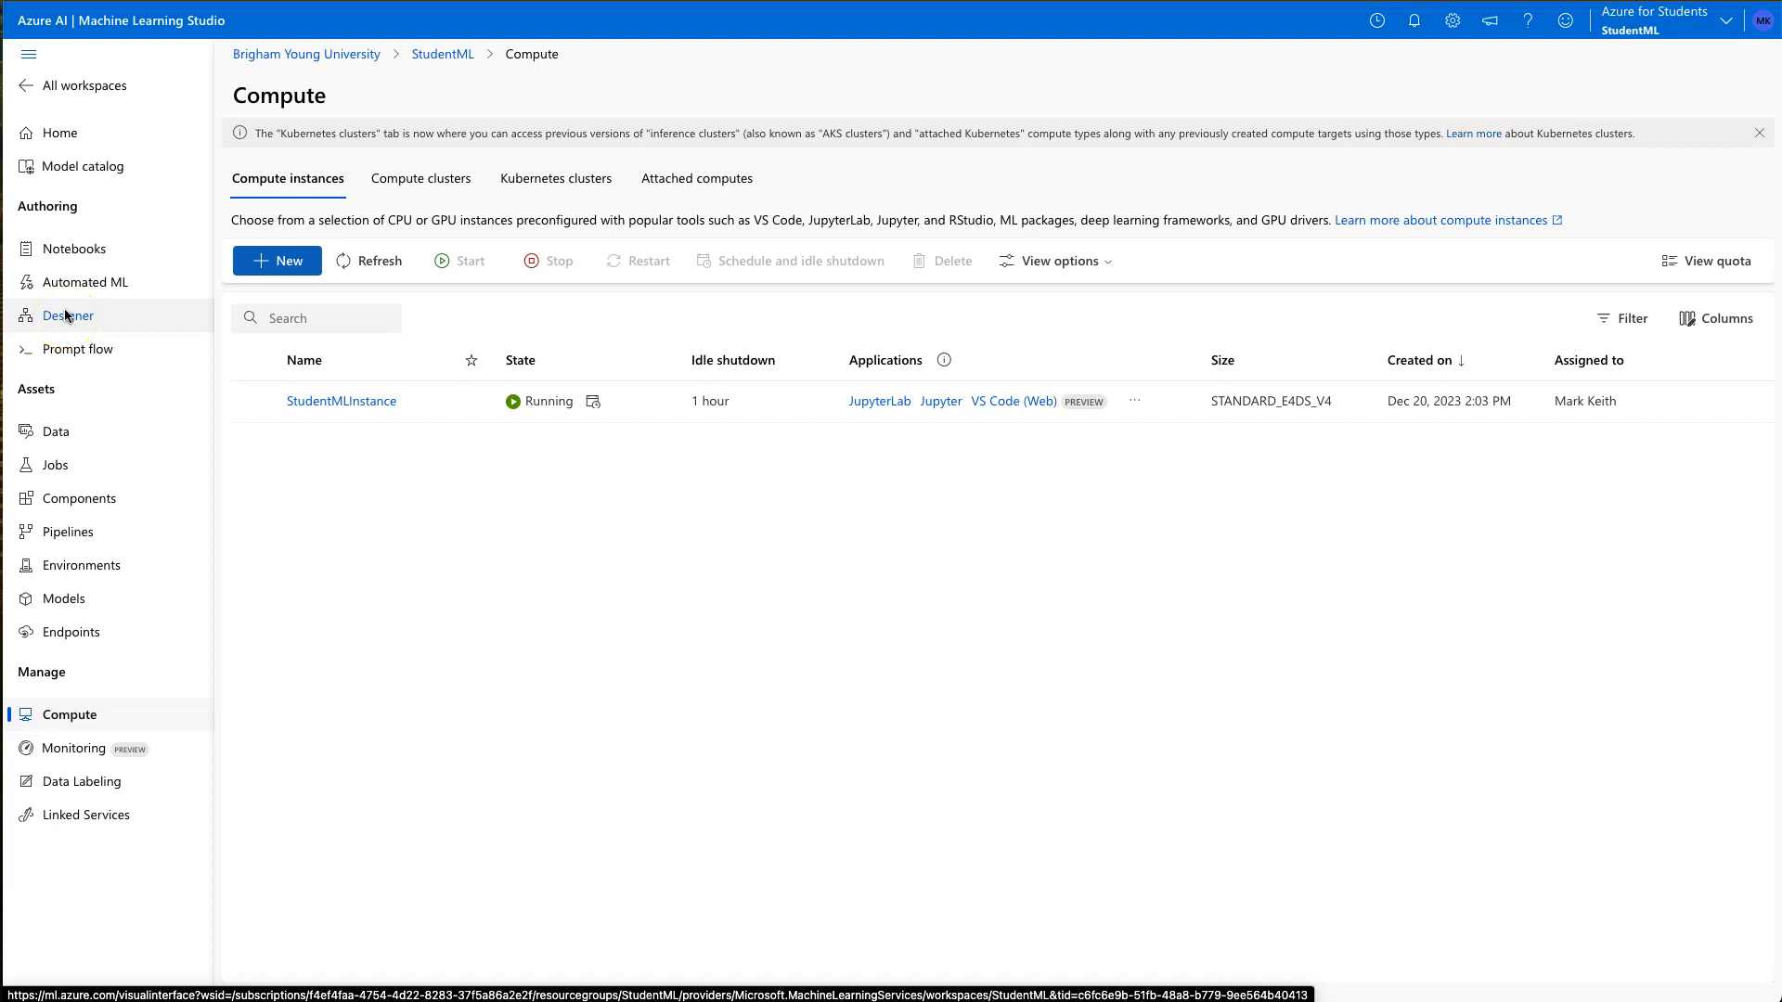
# Step: Look over the workspace's Notebooks page and its Automated ML page
pyautogui.click(71, 249)
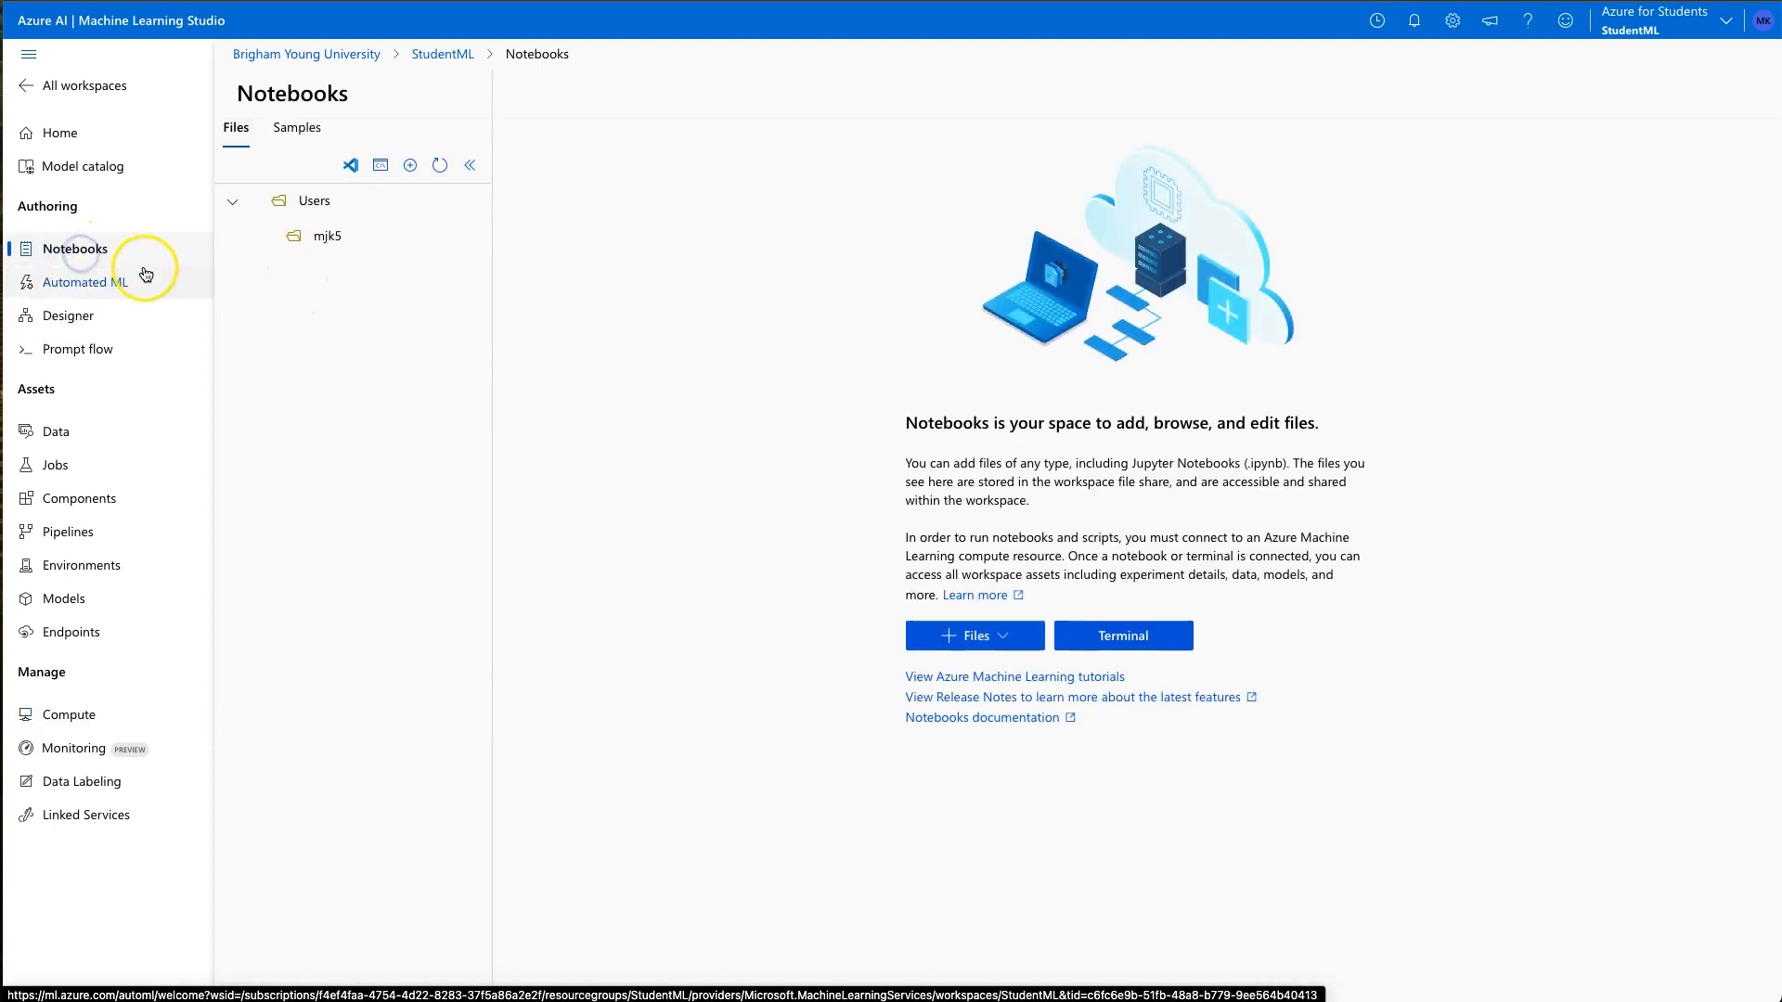
pyautogui.click(71, 254)
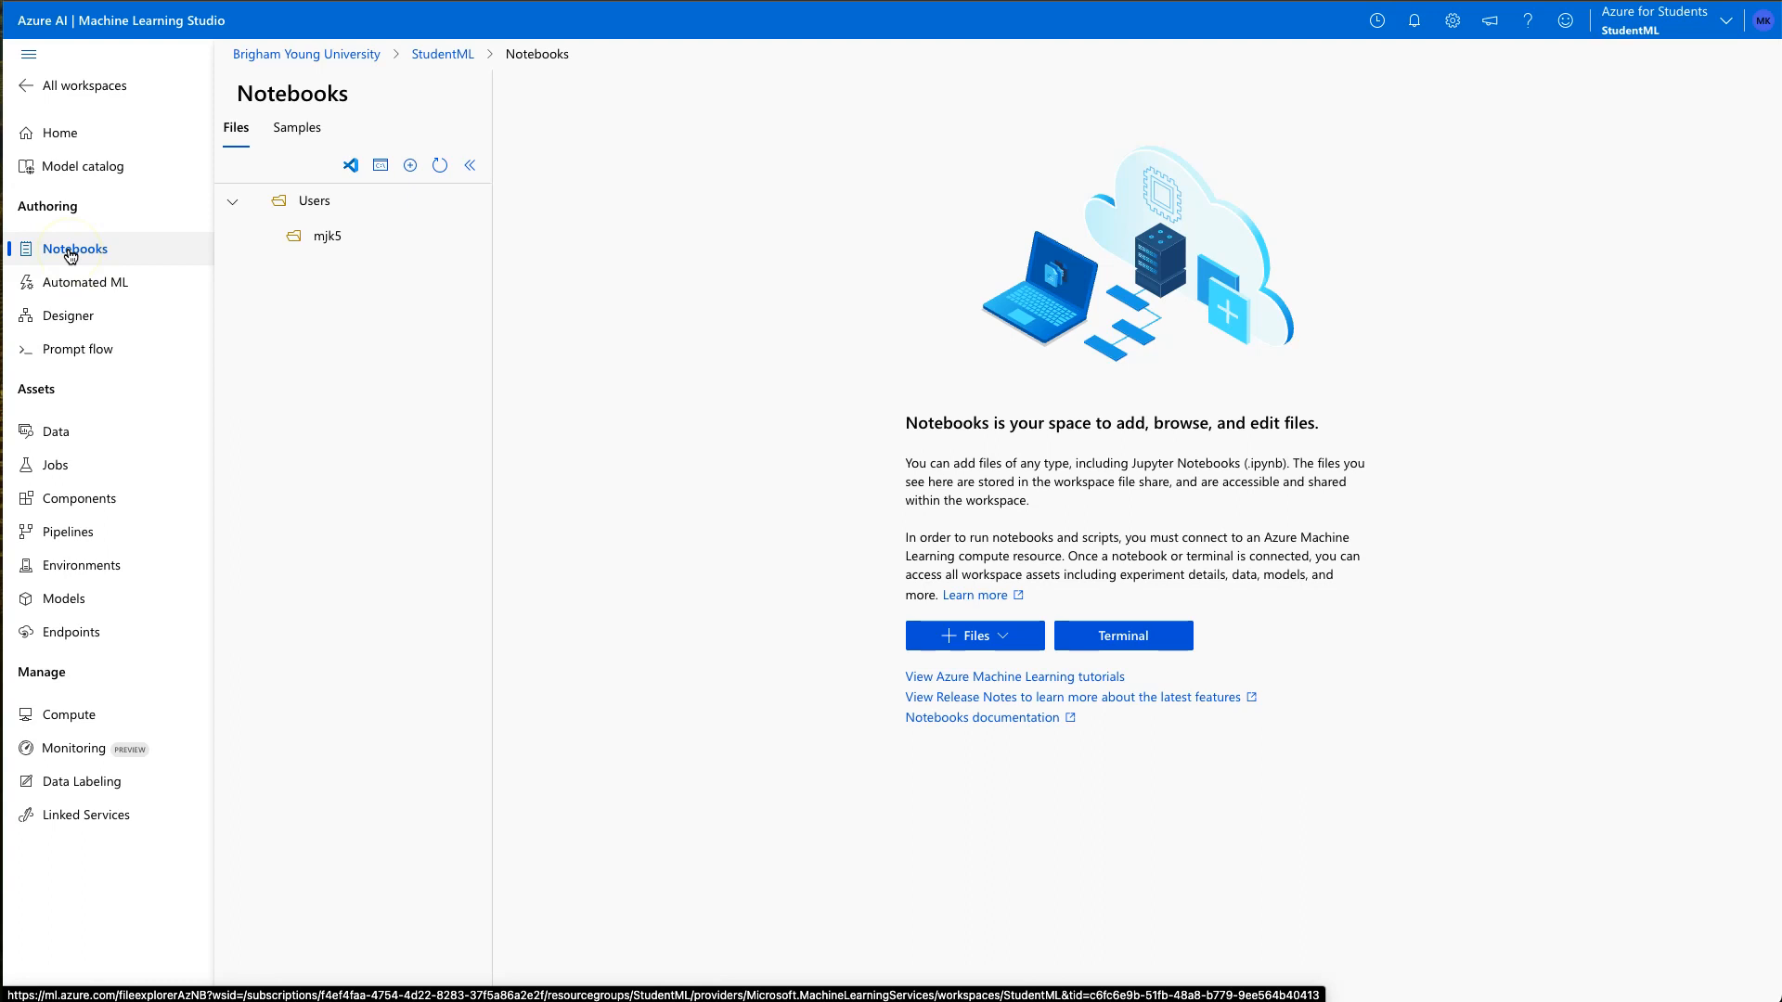
pyautogui.click(90, 286)
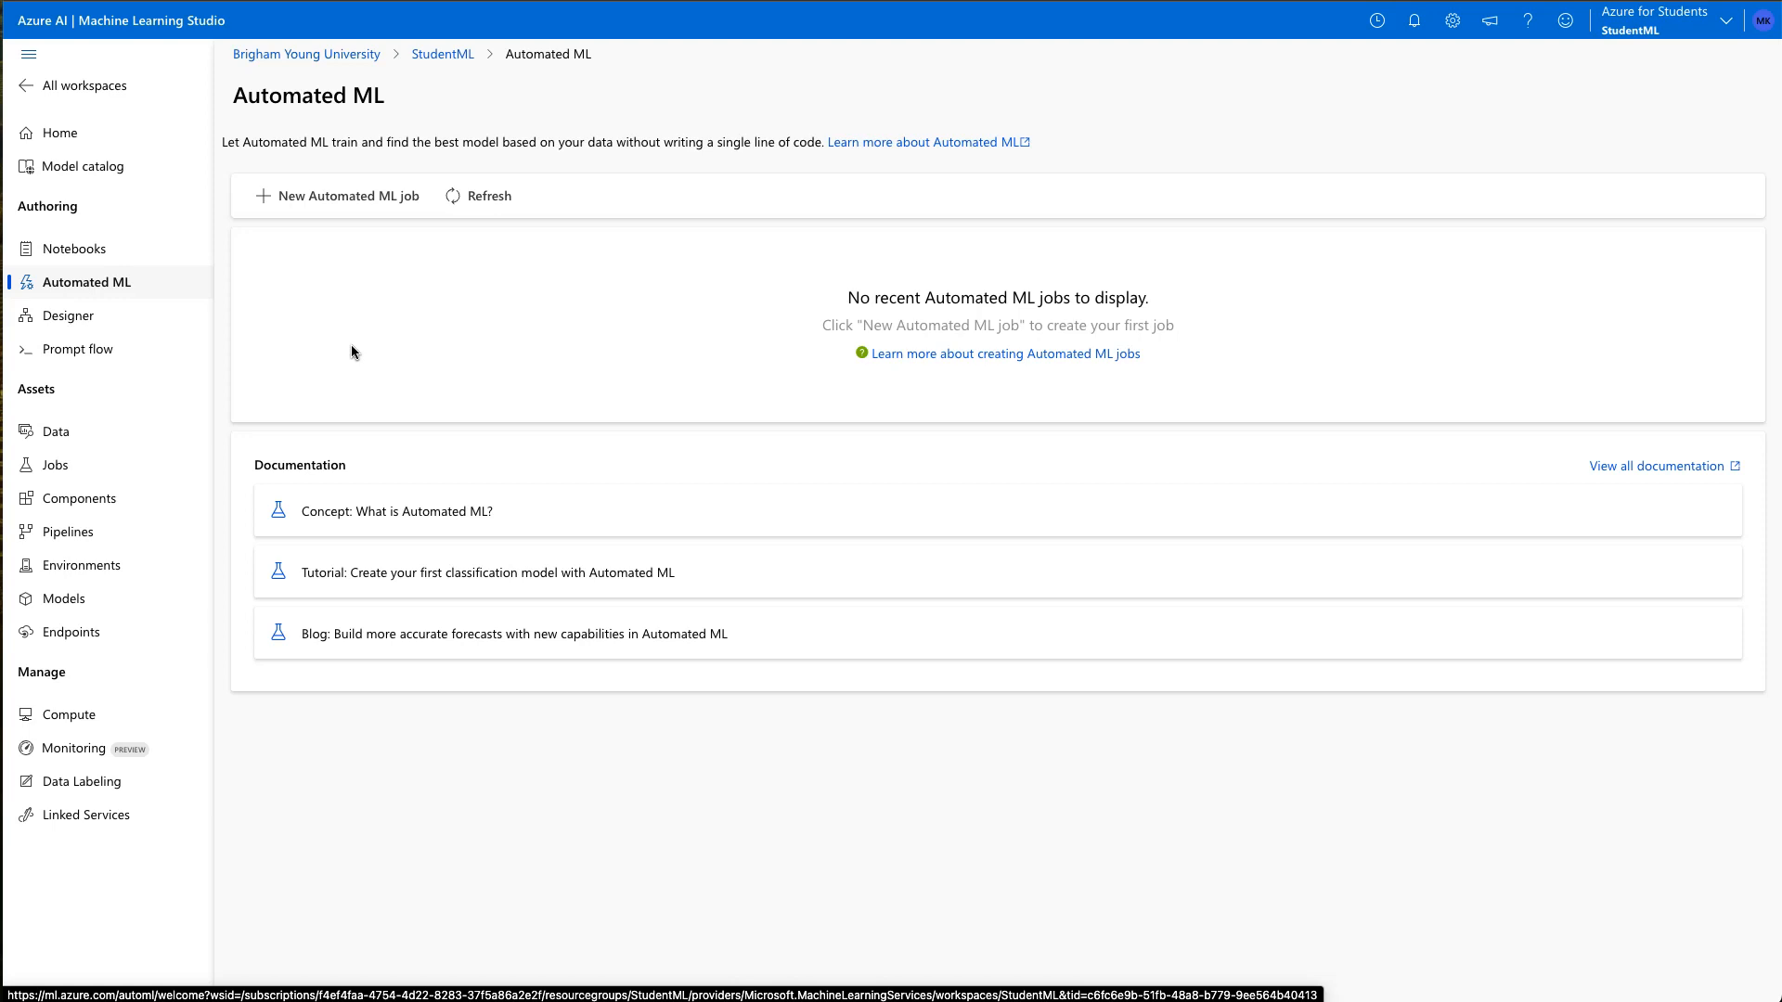
pyautogui.click(112, 293)
# Step: Open the Designer and create a new pipeline using classic prebuilt components
pyautogui.click(68, 318)
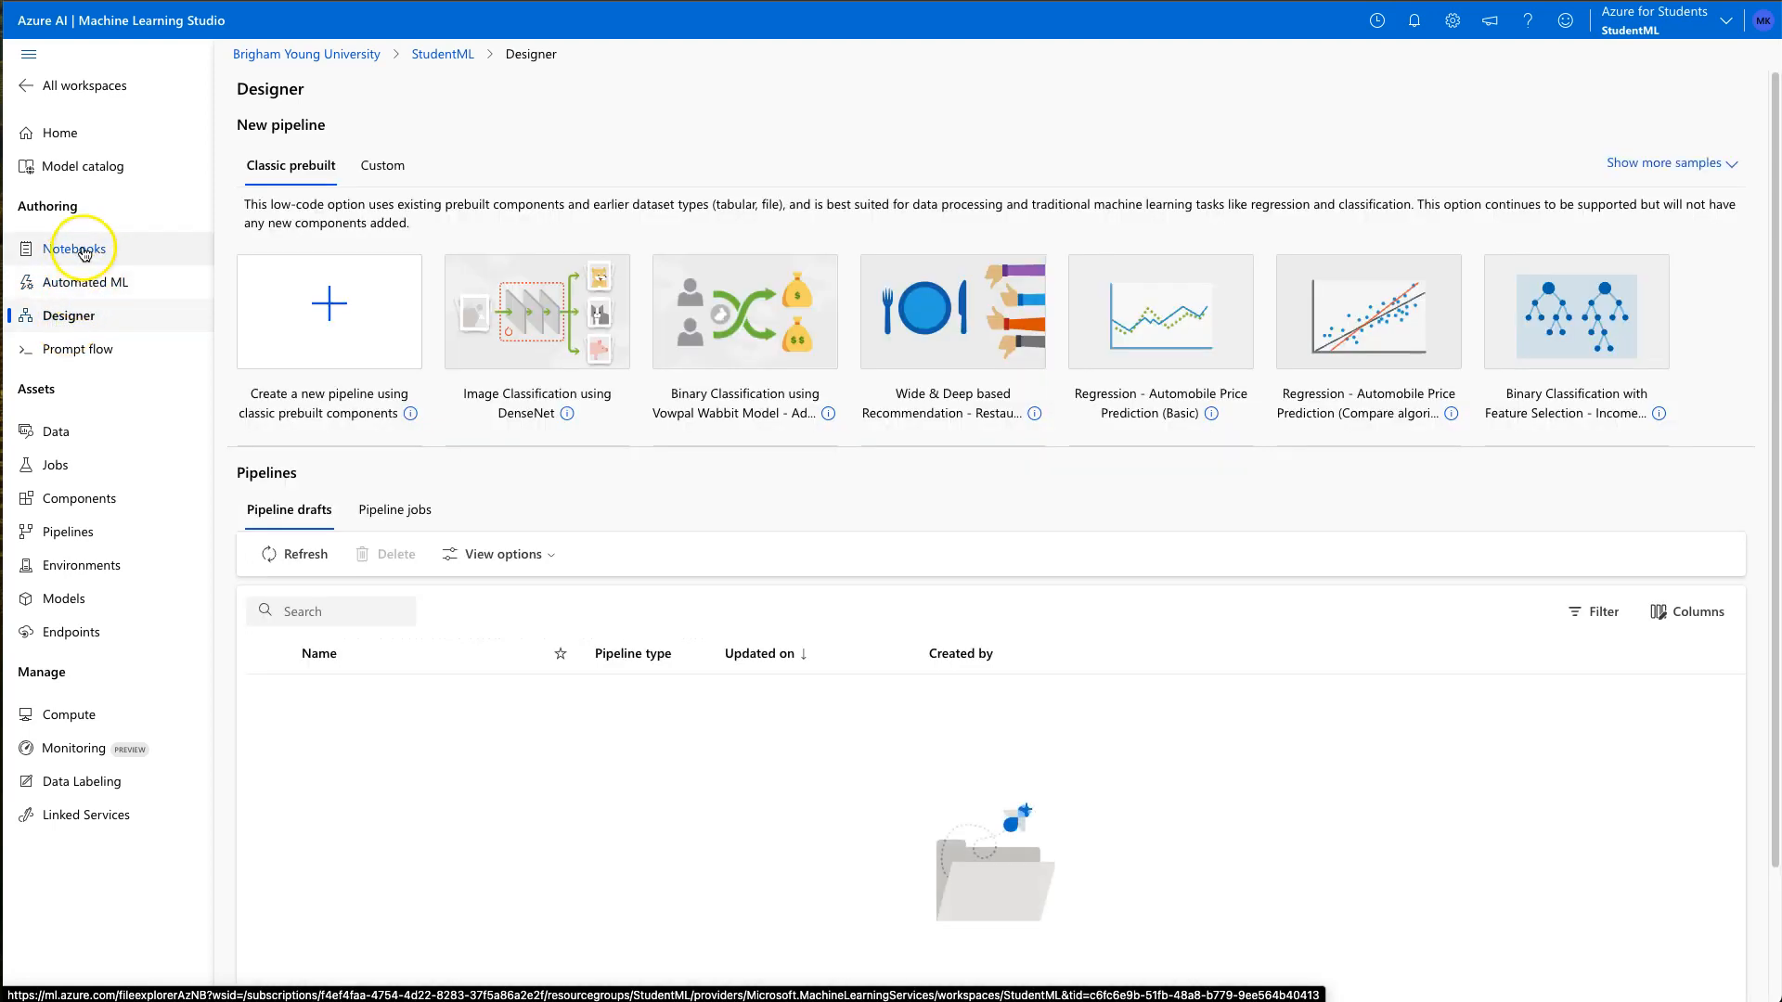
pyautogui.click(89, 320)
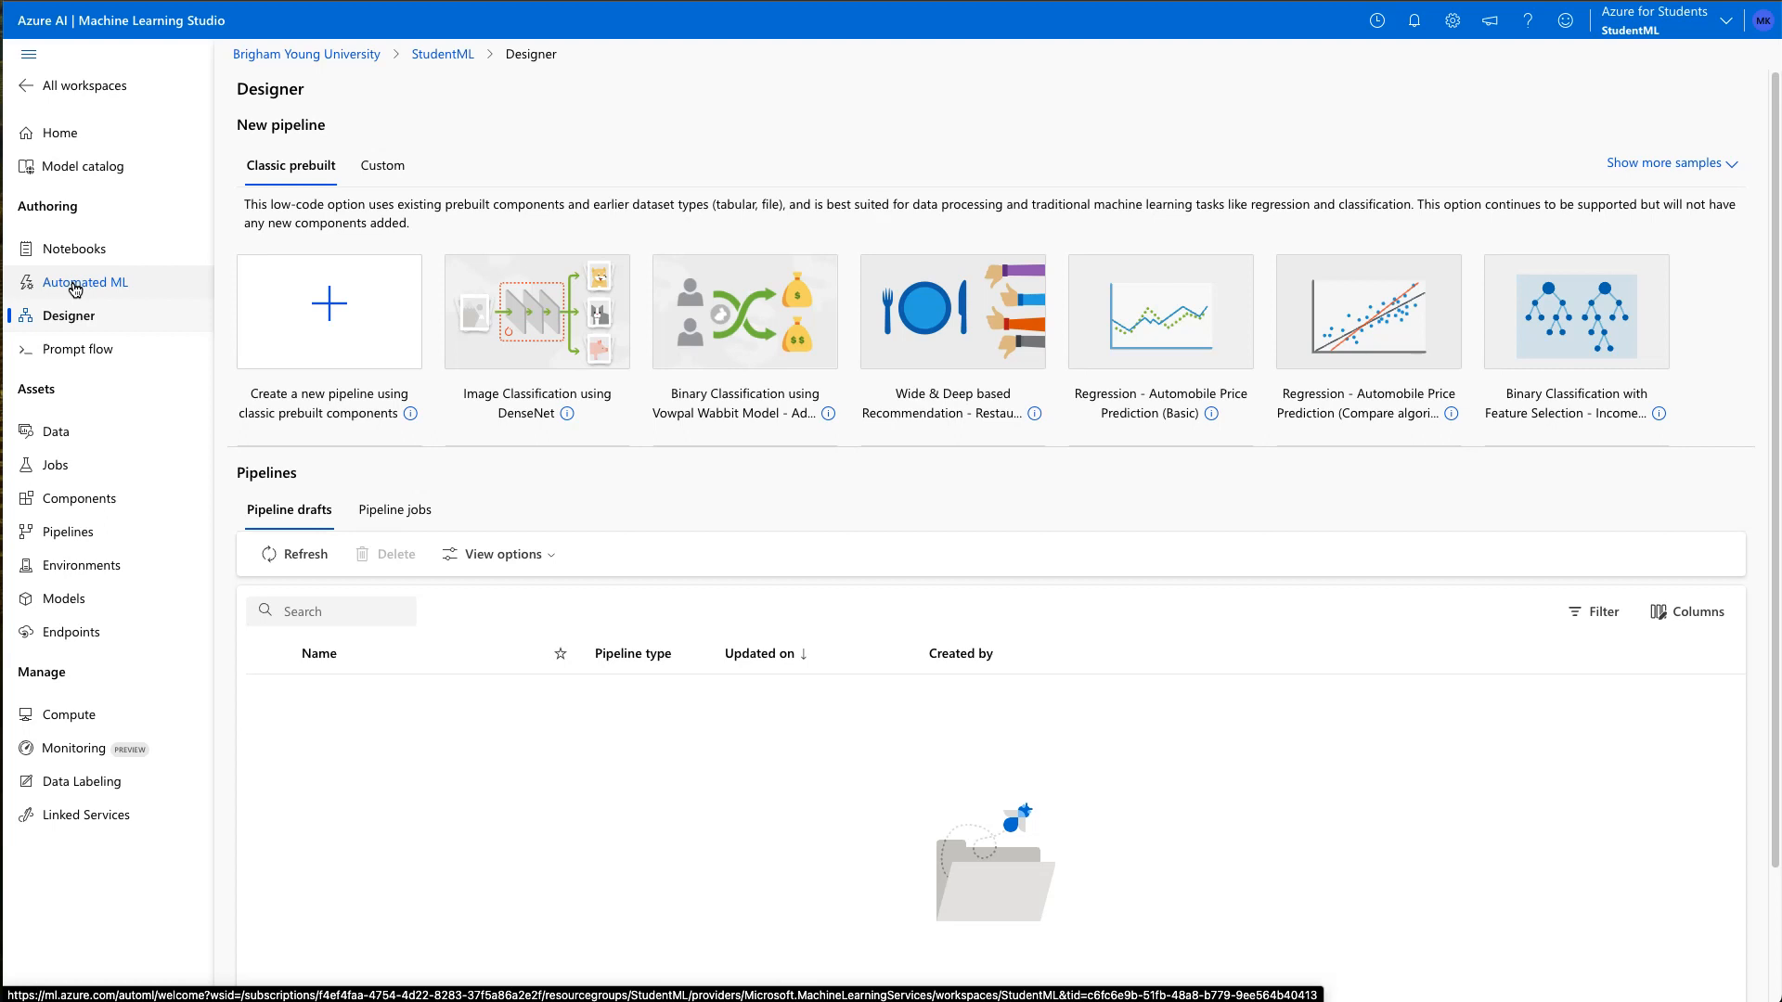
pyautogui.click(76, 289)
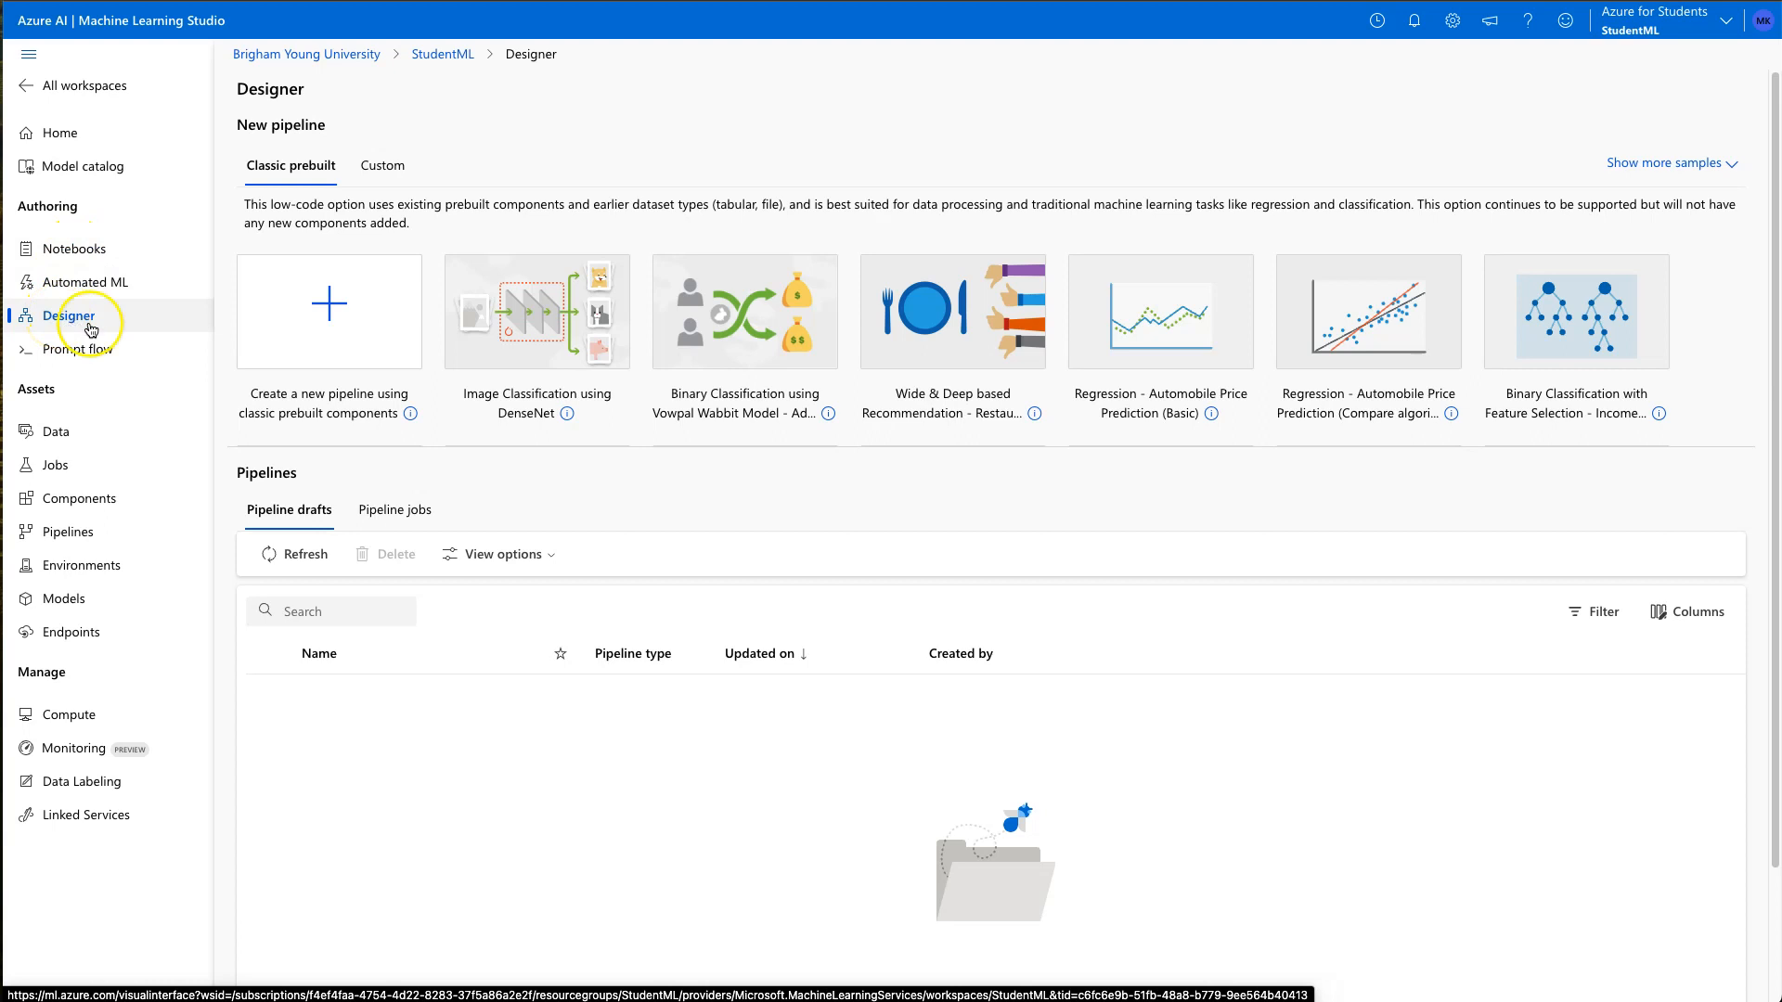
pyautogui.click(342, 325)
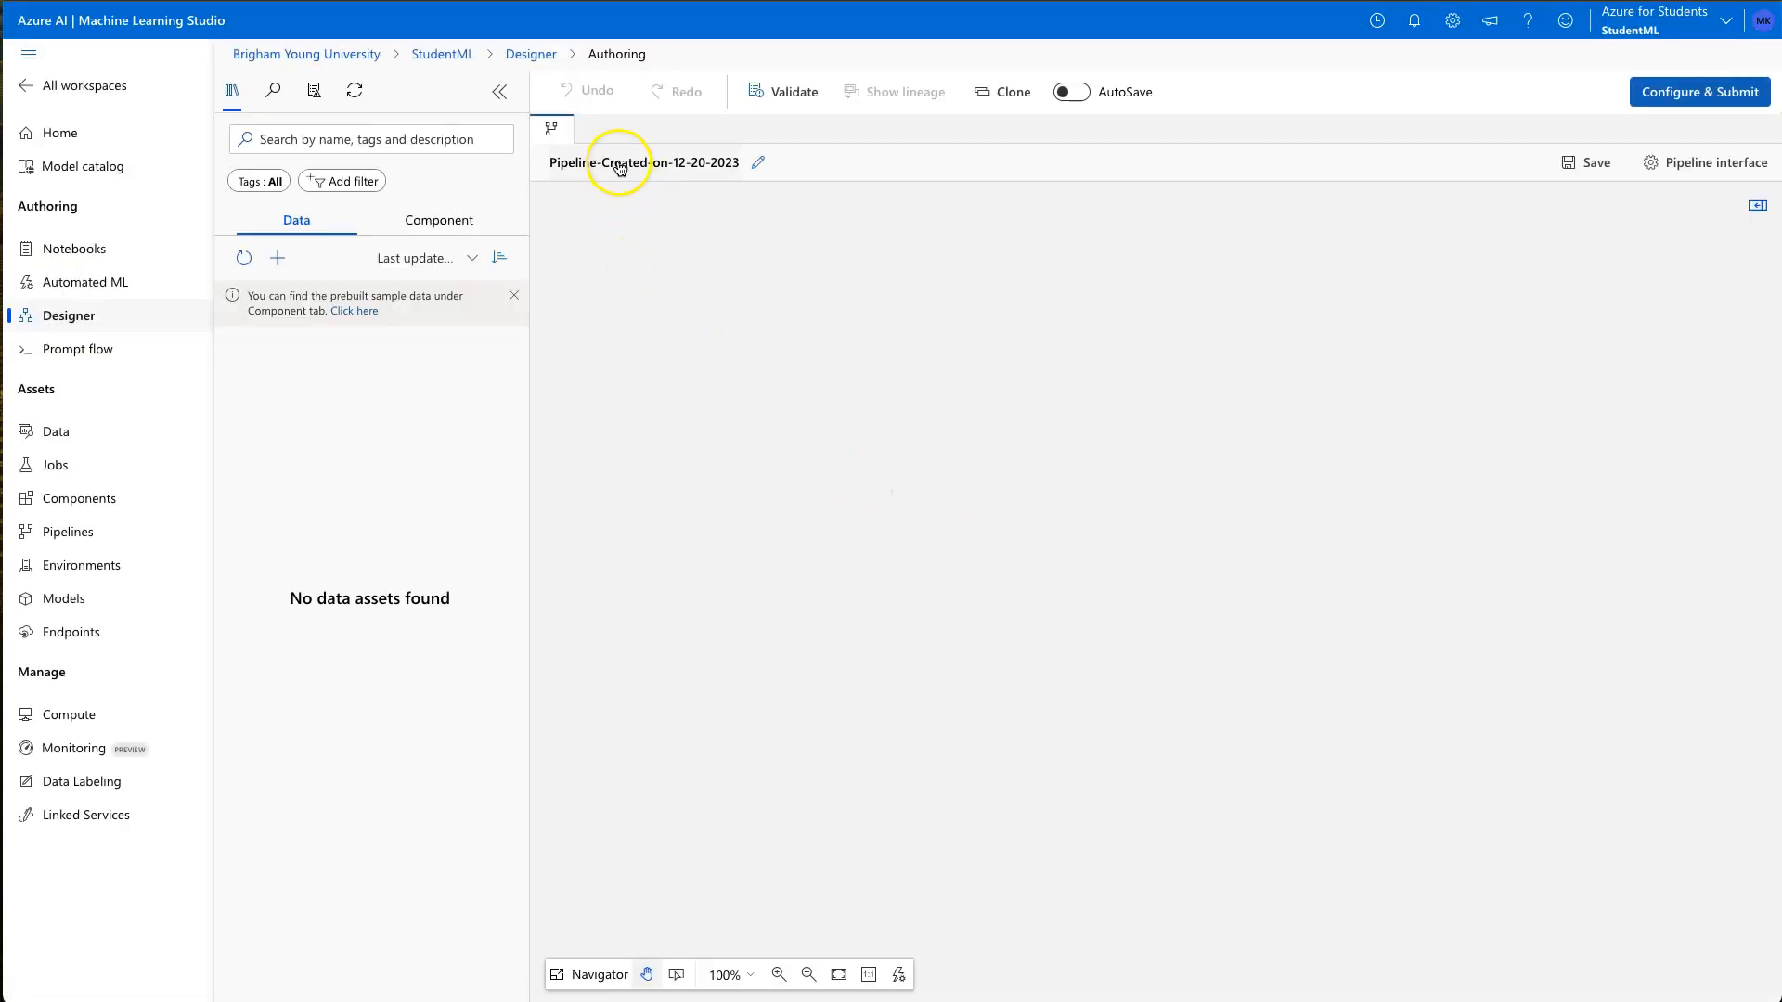
# Step: Rename the pipeline draft as GettingStarted and save the draft details
pyautogui.click(758, 163)
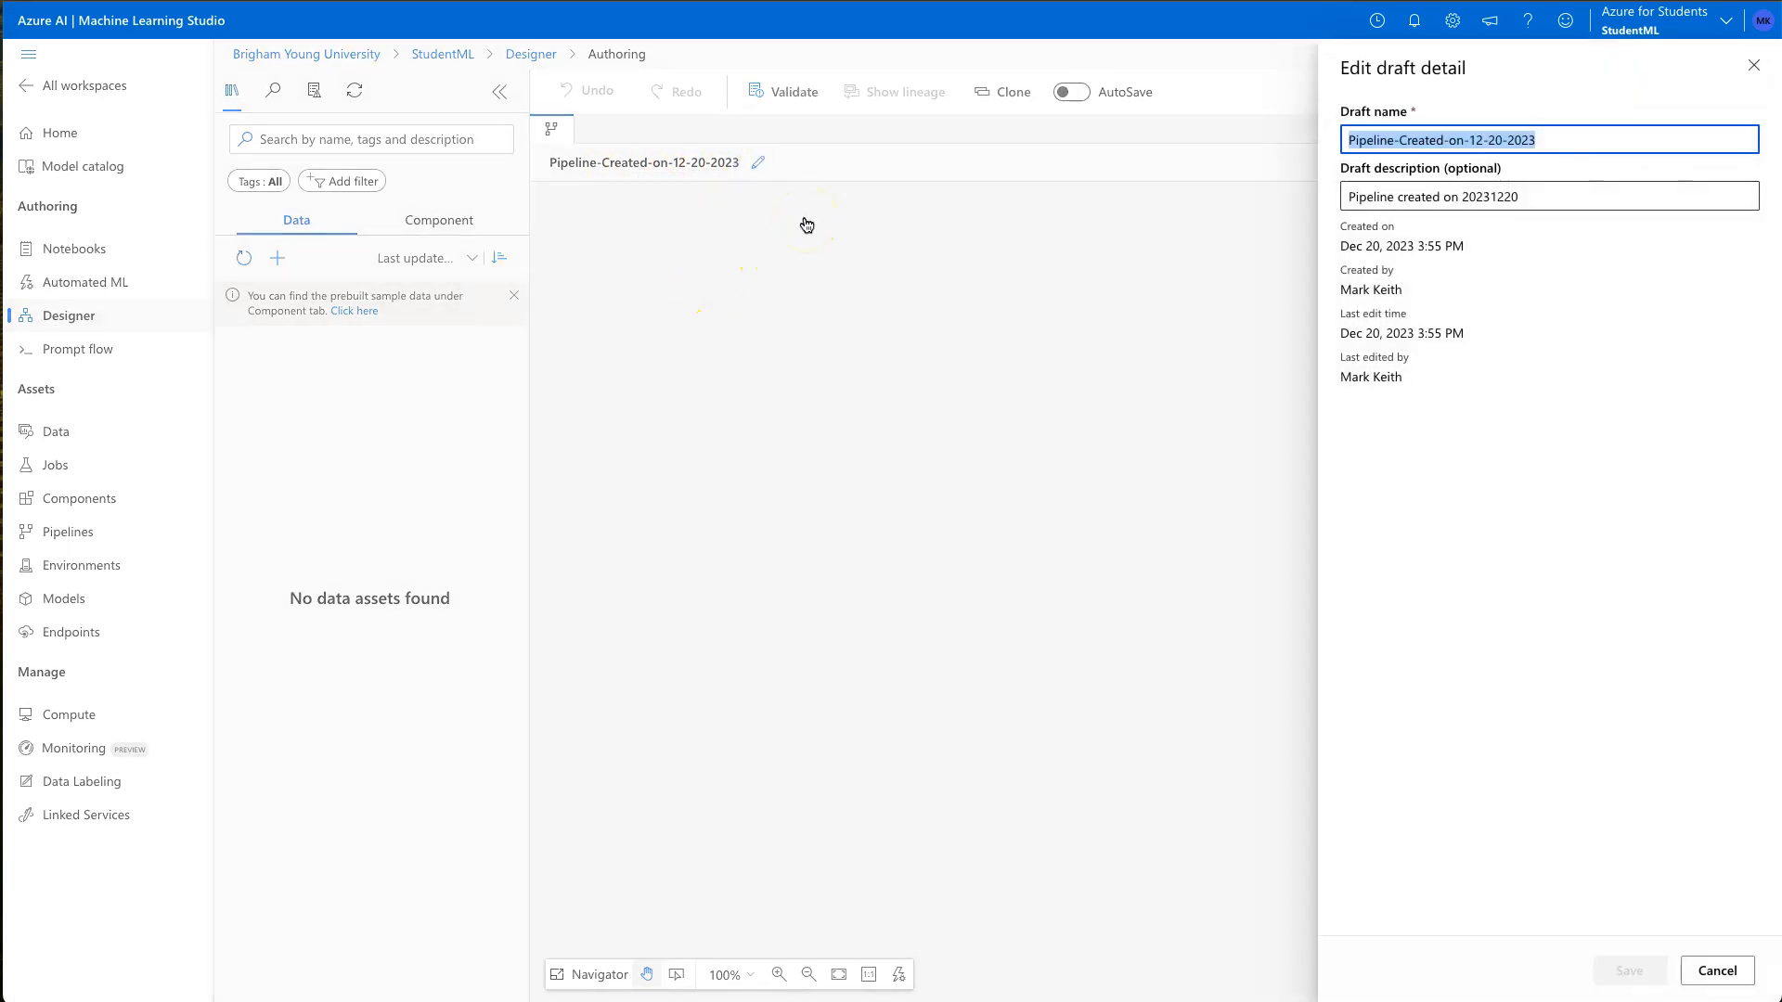
pyautogui.write('Ge')
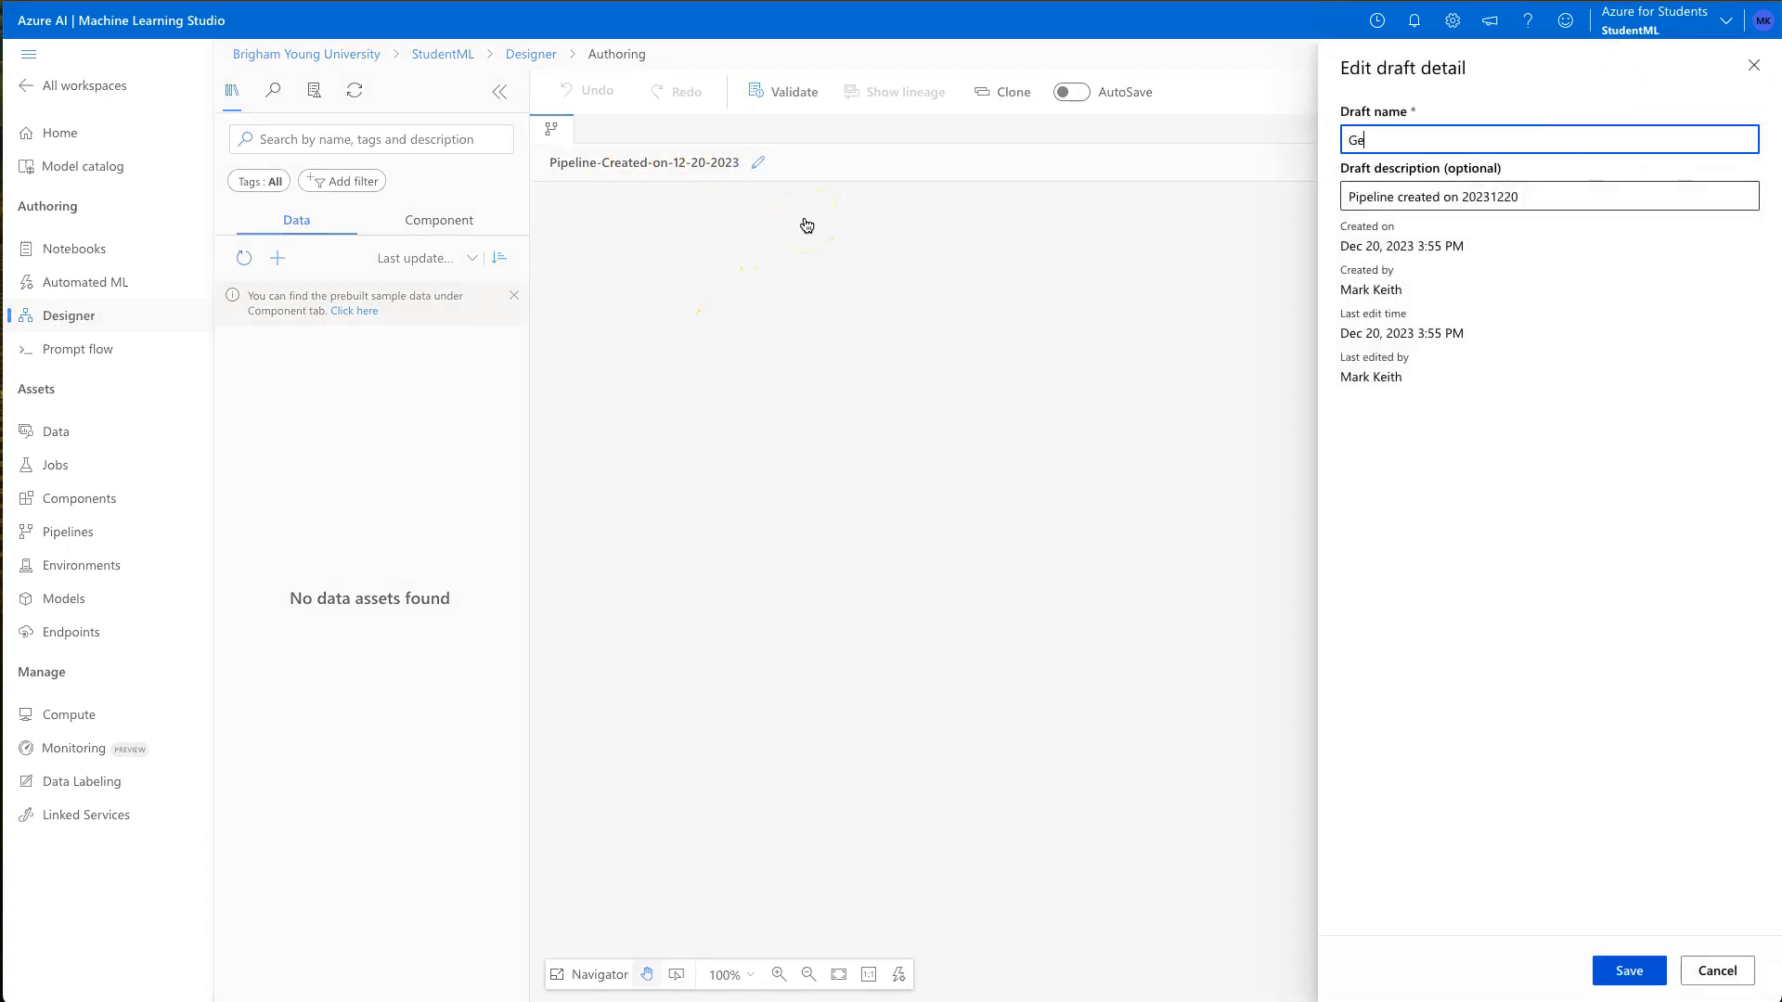
pyautogui.write('ttingStarted')
pyautogui.click(1626, 968)
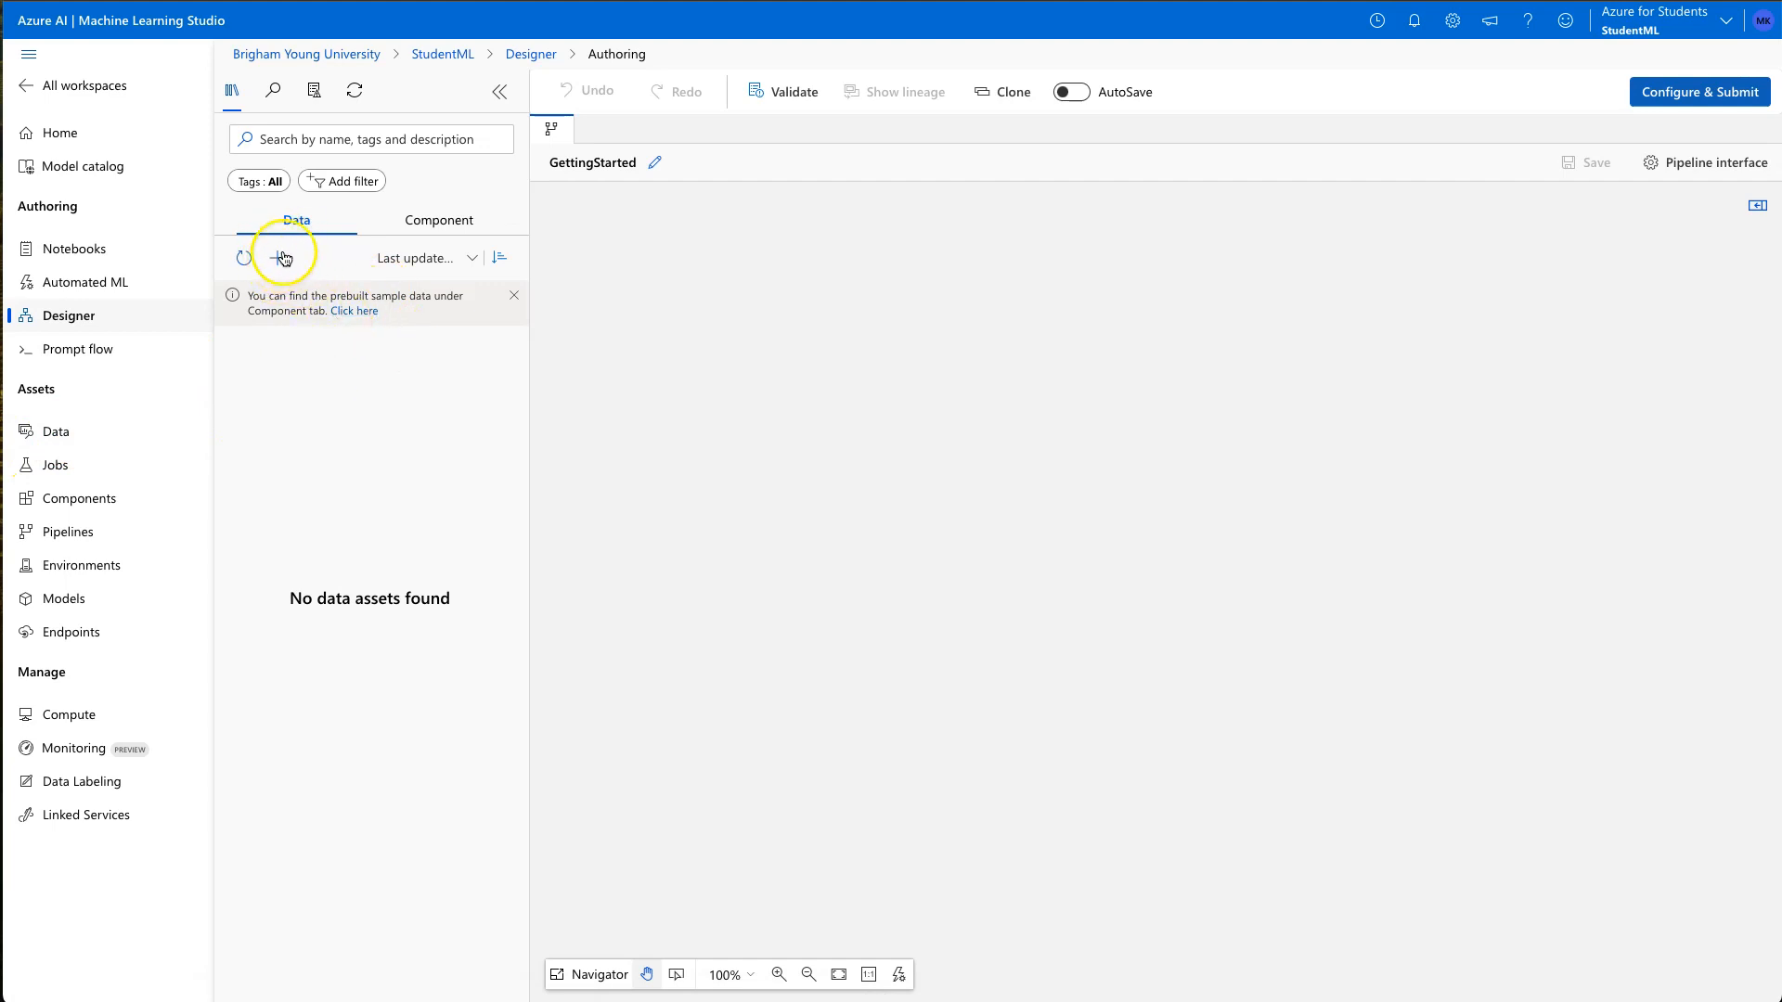
# Step: Browse the prebuilt component library, examining the Sample data group and the components under Data Transformation
pyautogui.click(352, 312)
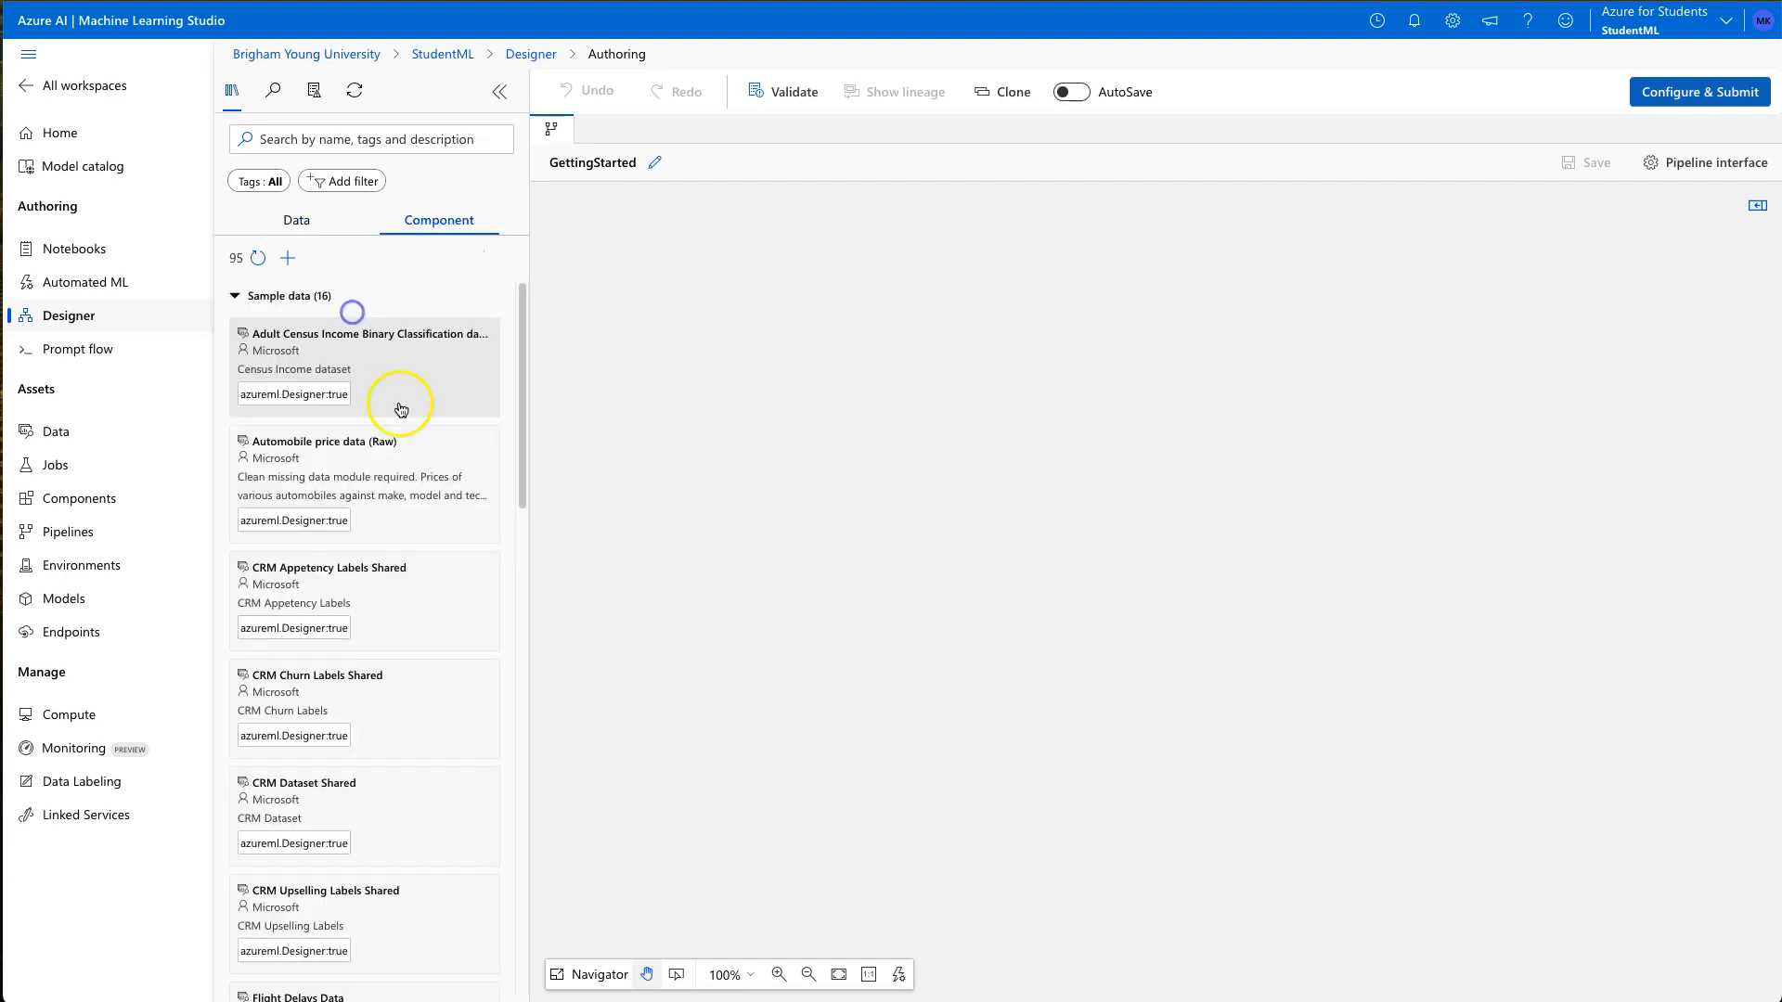
pyautogui.click(235, 299)
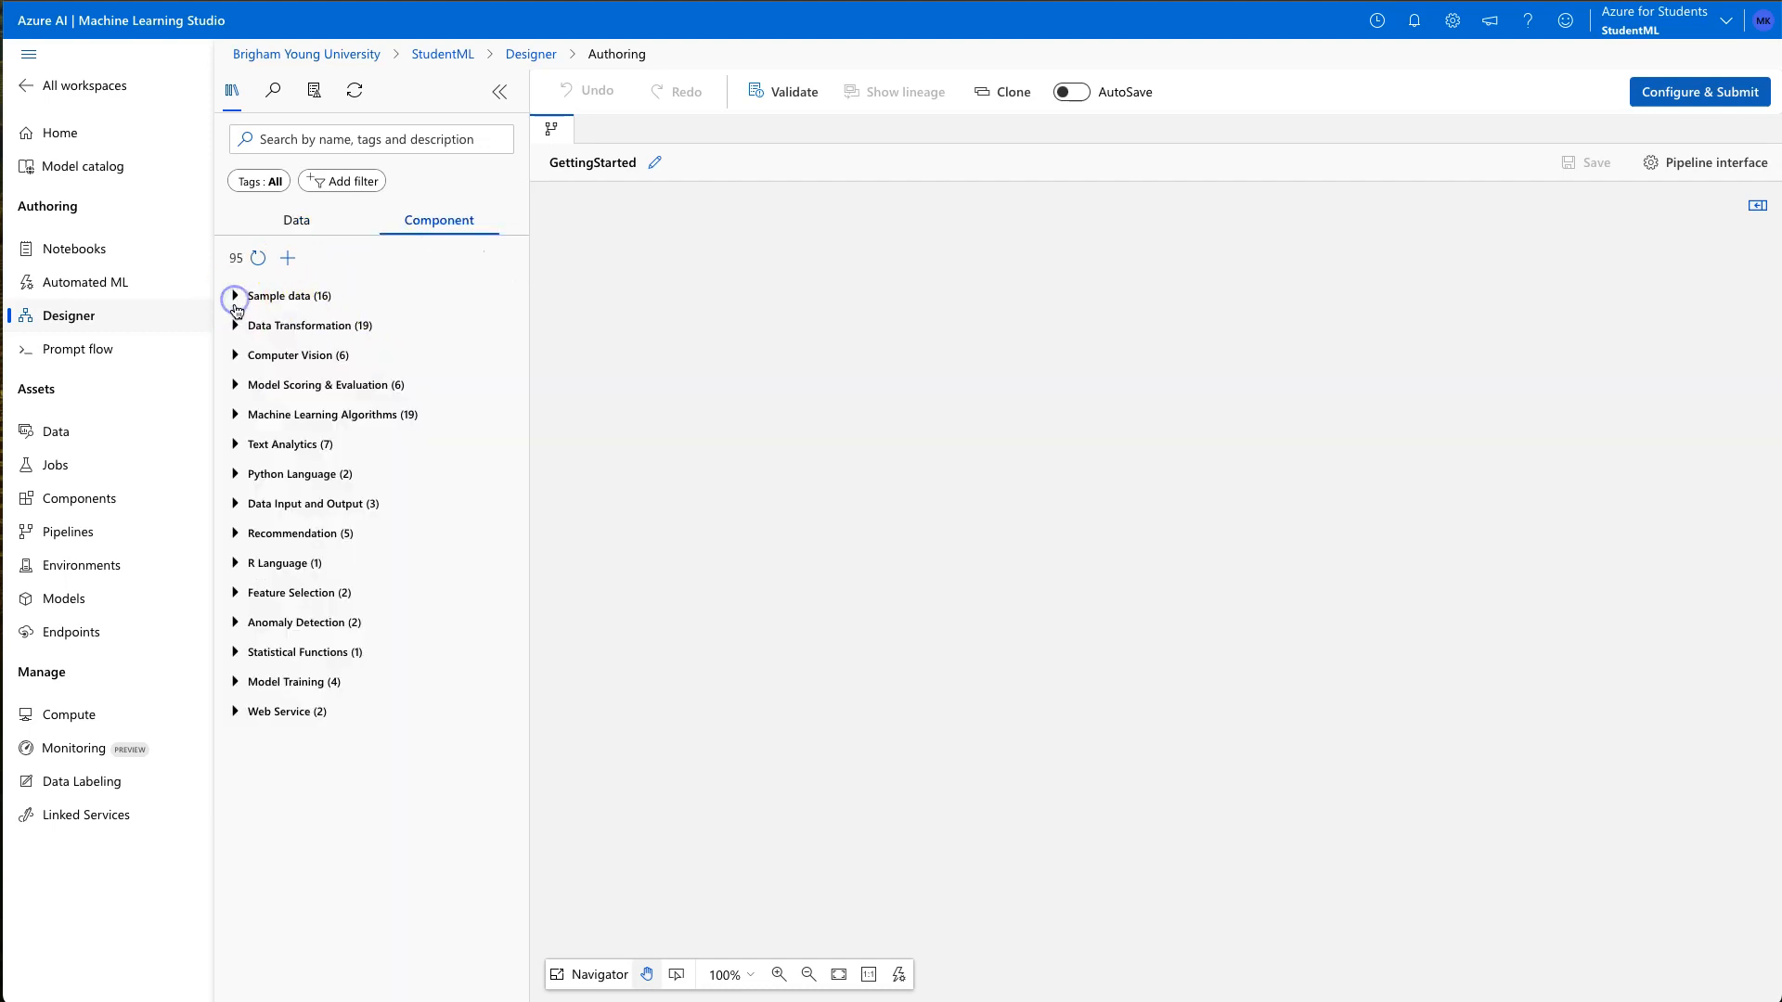
pyautogui.click(295, 222)
pyautogui.click(422, 223)
pyautogui.click(235, 327)
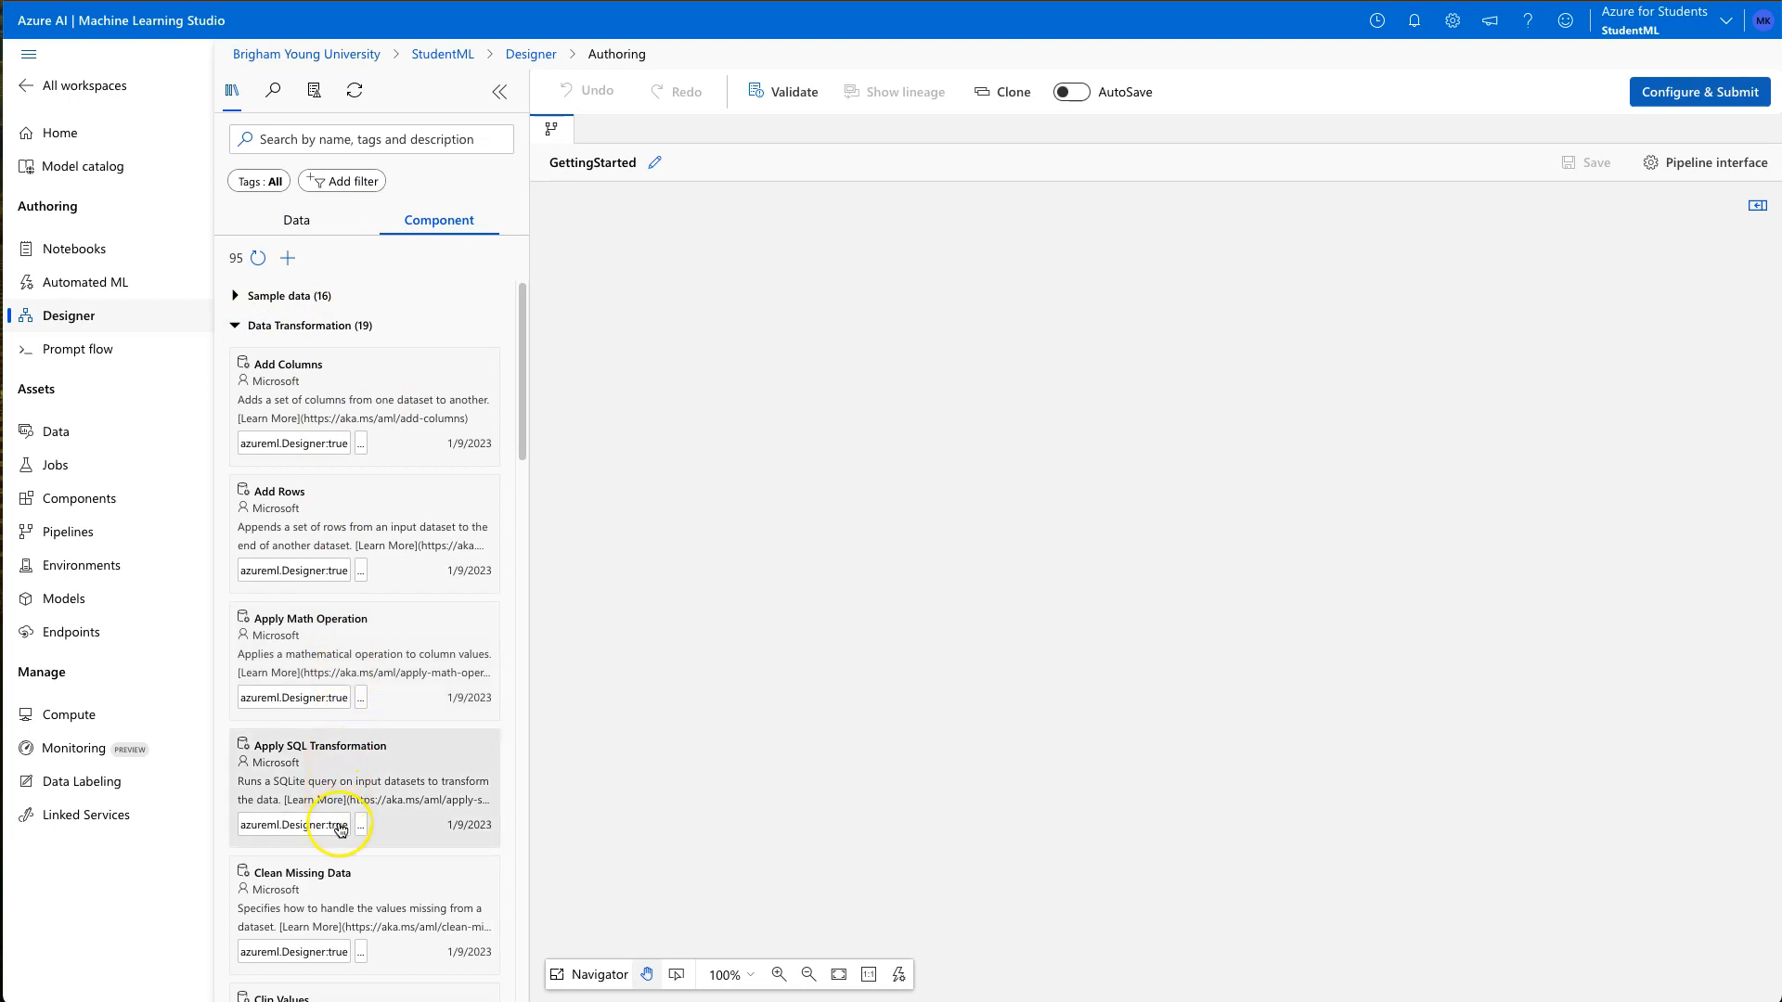
pyautogui.scroll(-5, 361, 934)
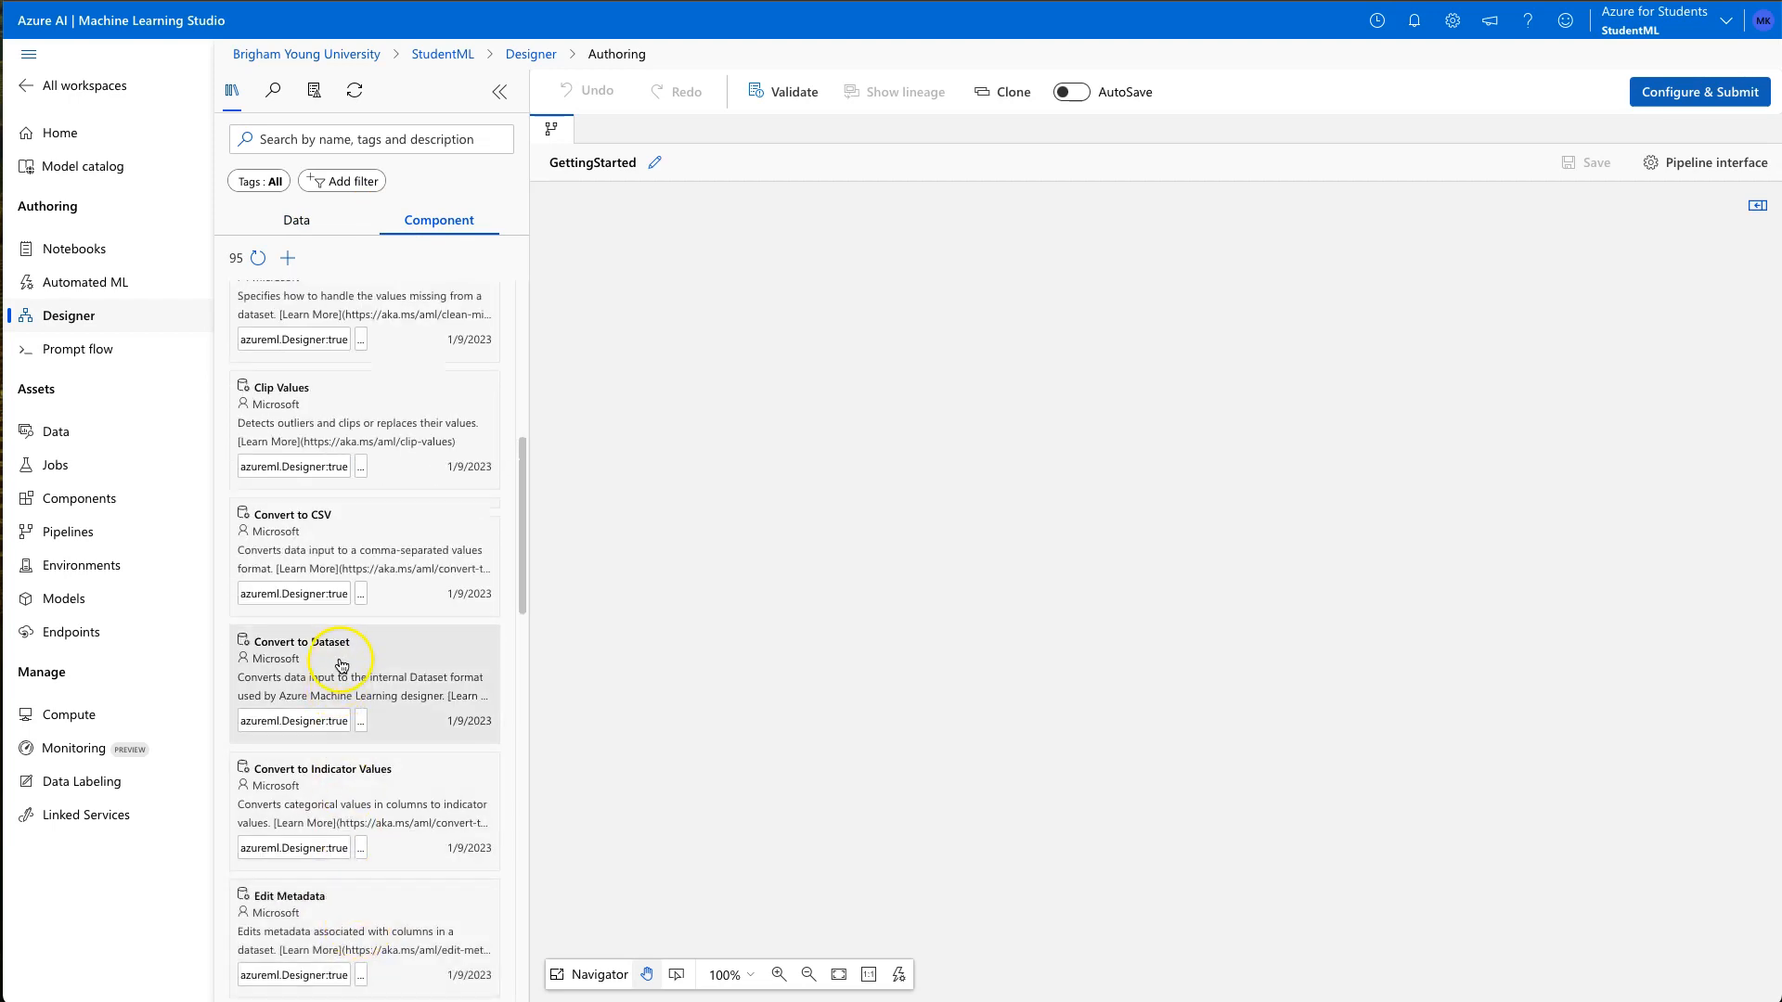
pyautogui.scroll(5, 356, 897)
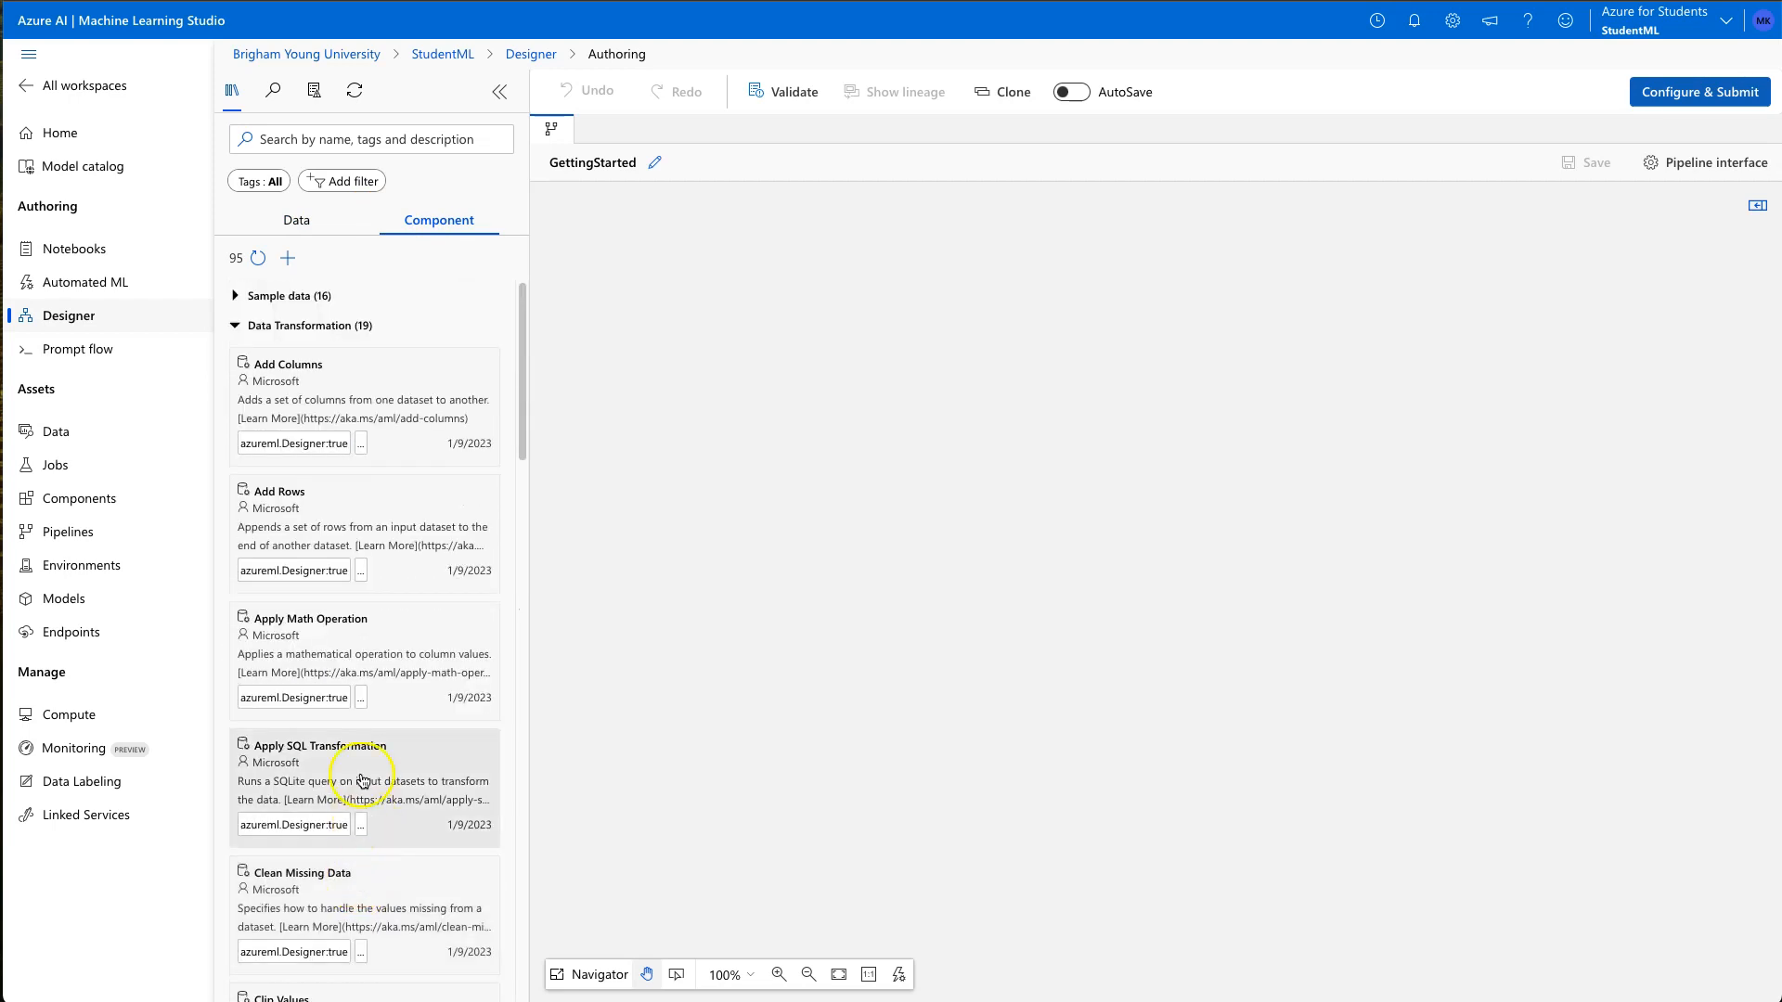
pyautogui.click(233, 325)
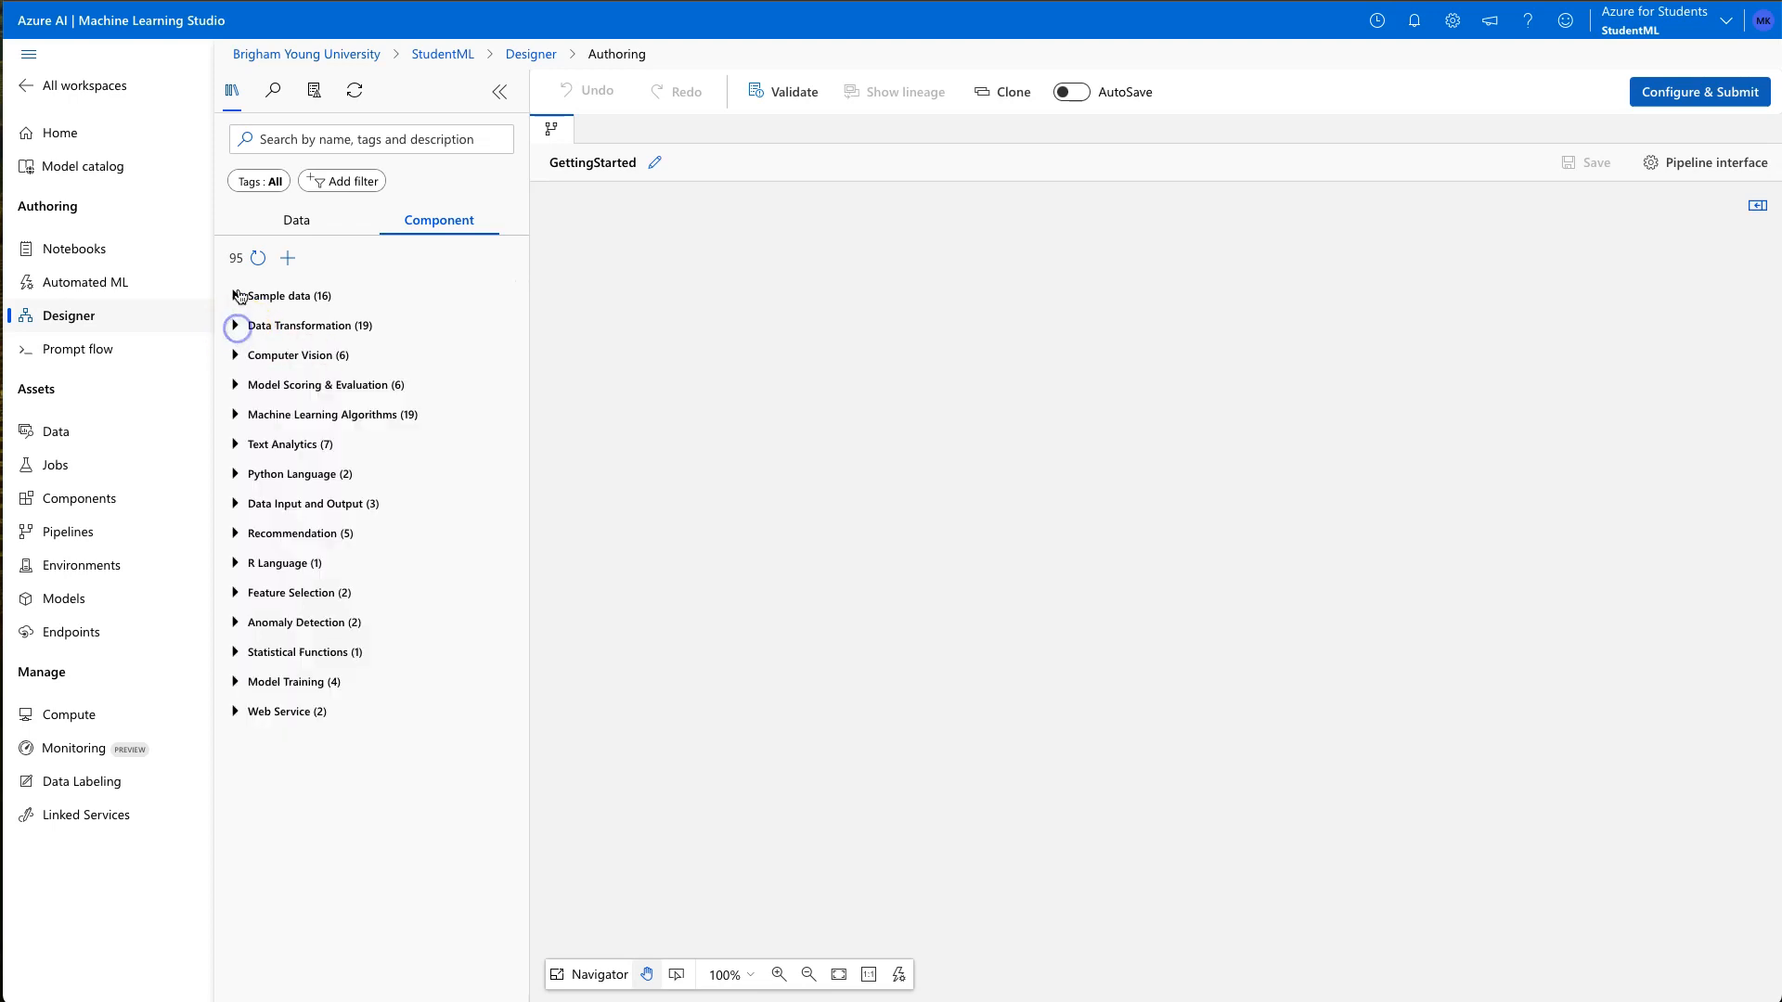
# Step: Place the Adult Census Income Binary Classification sample dataset on the canvas and preview its data in a widened view
pyautogui.click(235, 295)
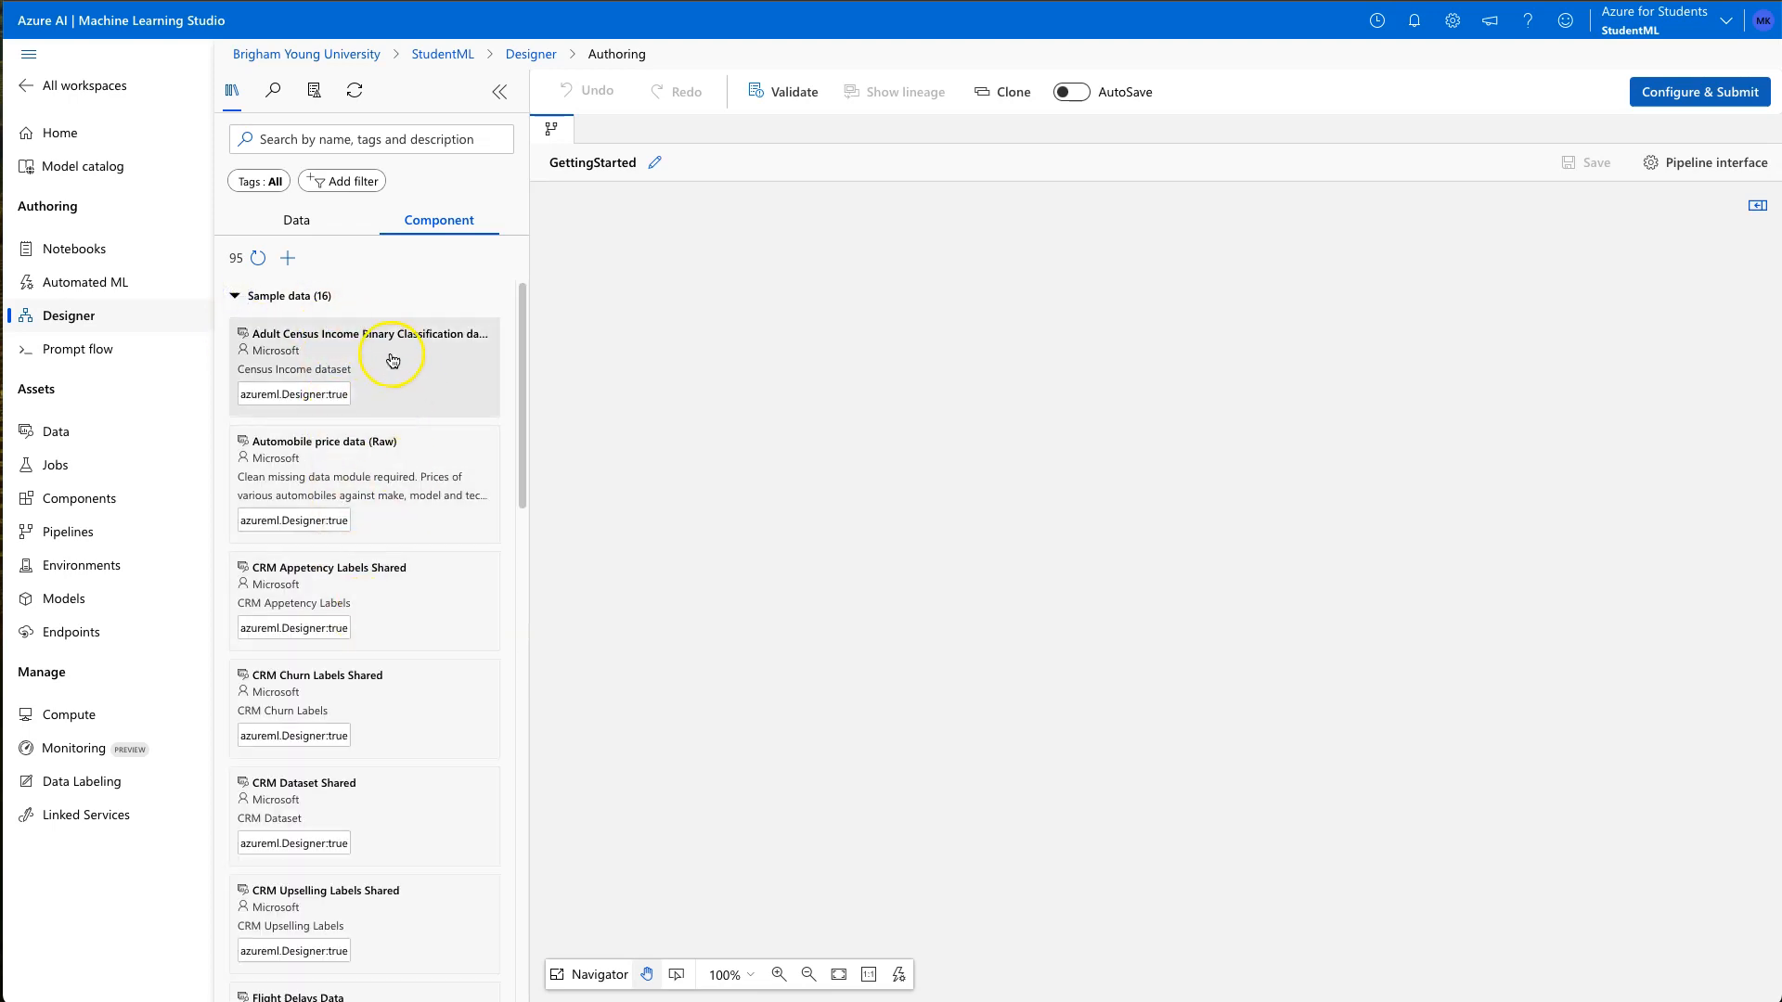
pyautogui.moveTo(392, 362); pyautogui.dragTo(984, 289)
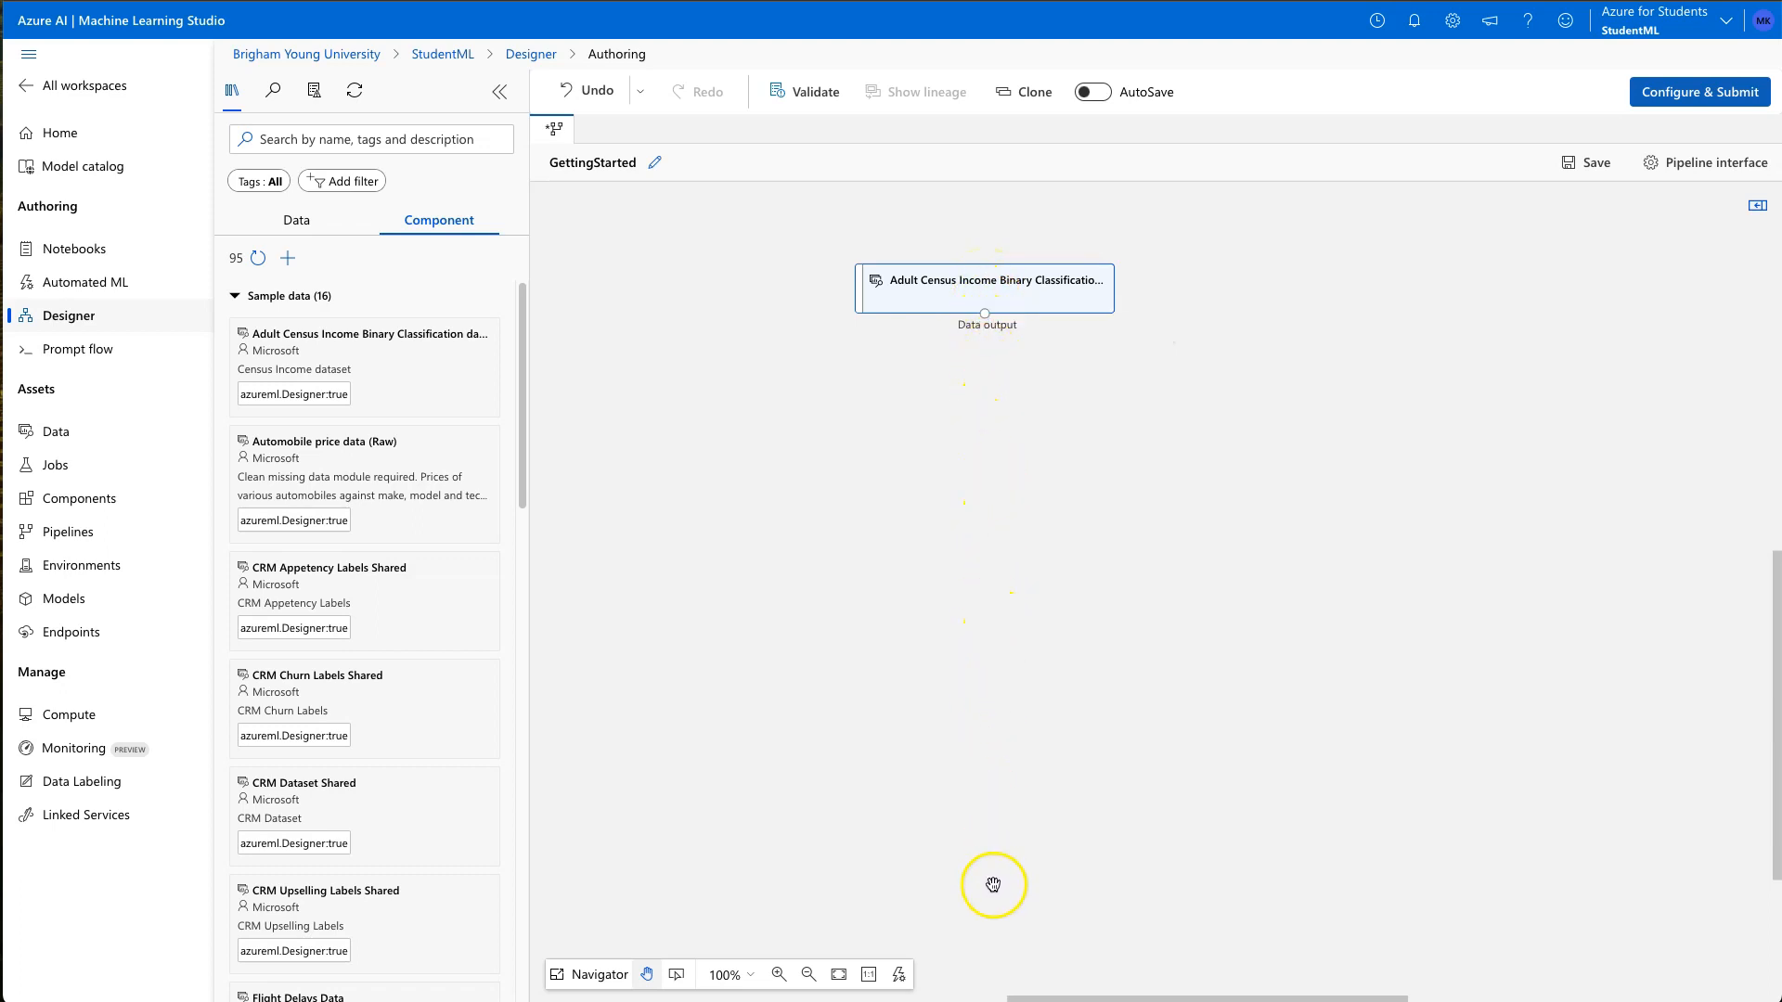
pyautogui.rightClick(994, 299)
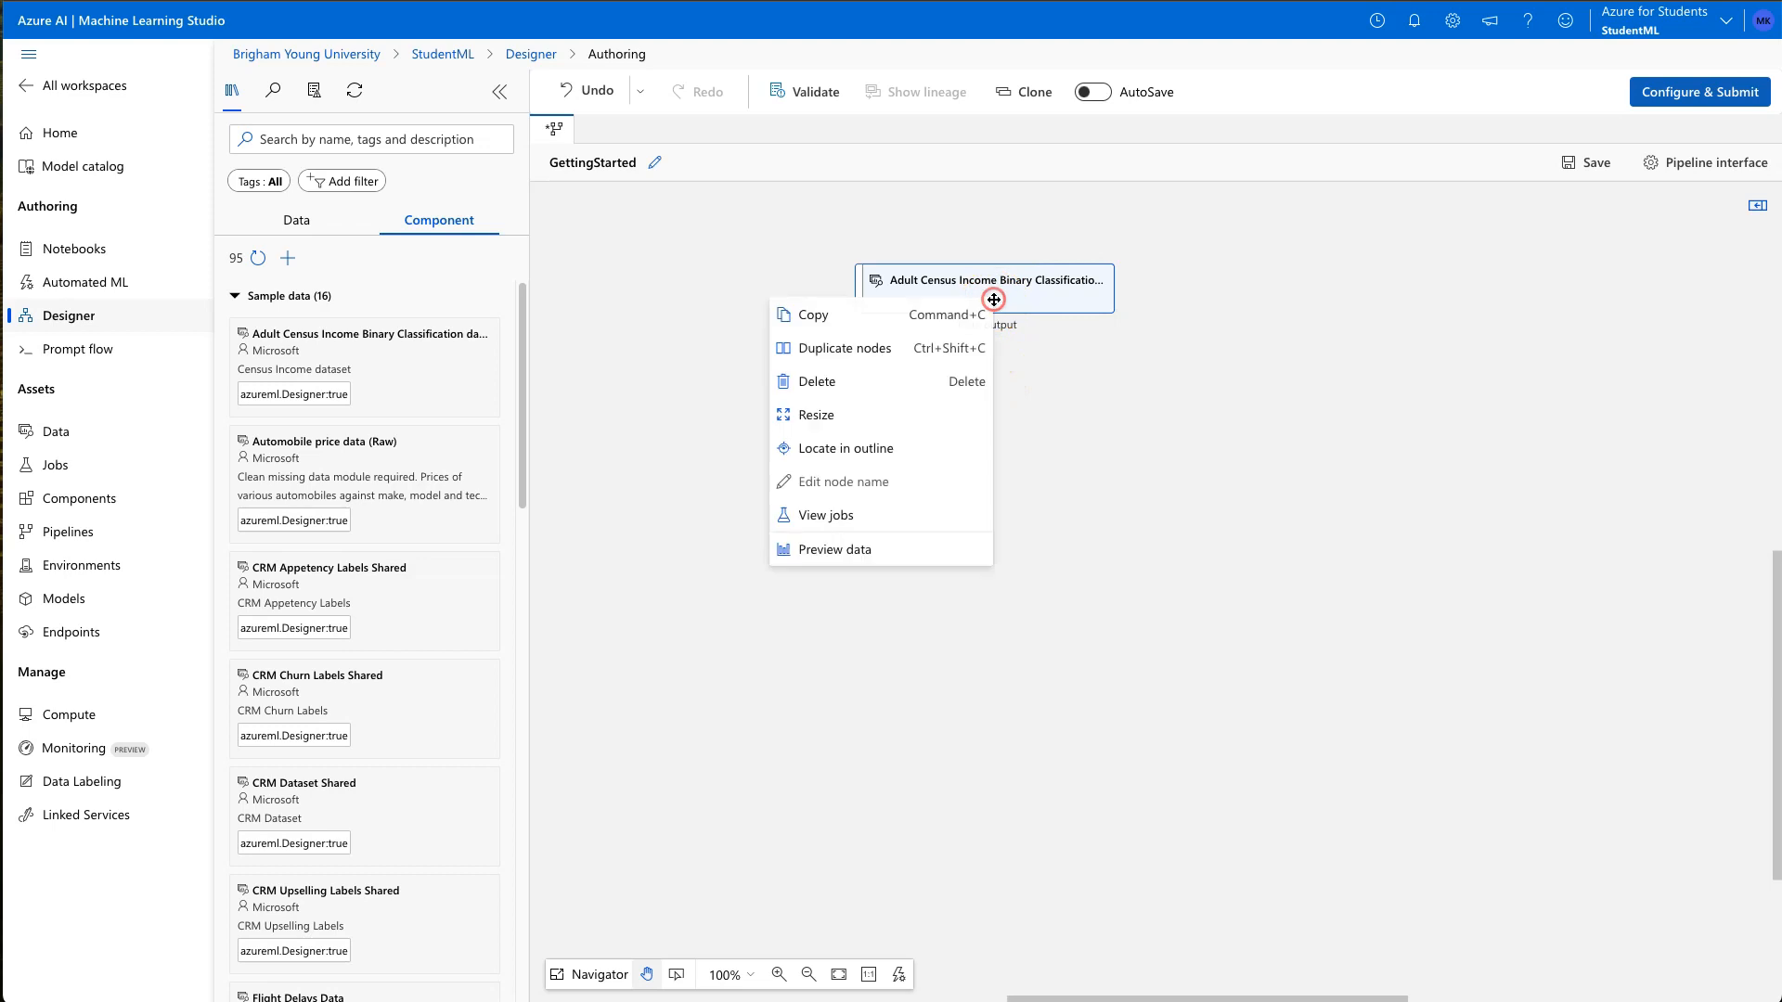
pyautogui.click(857, 550)
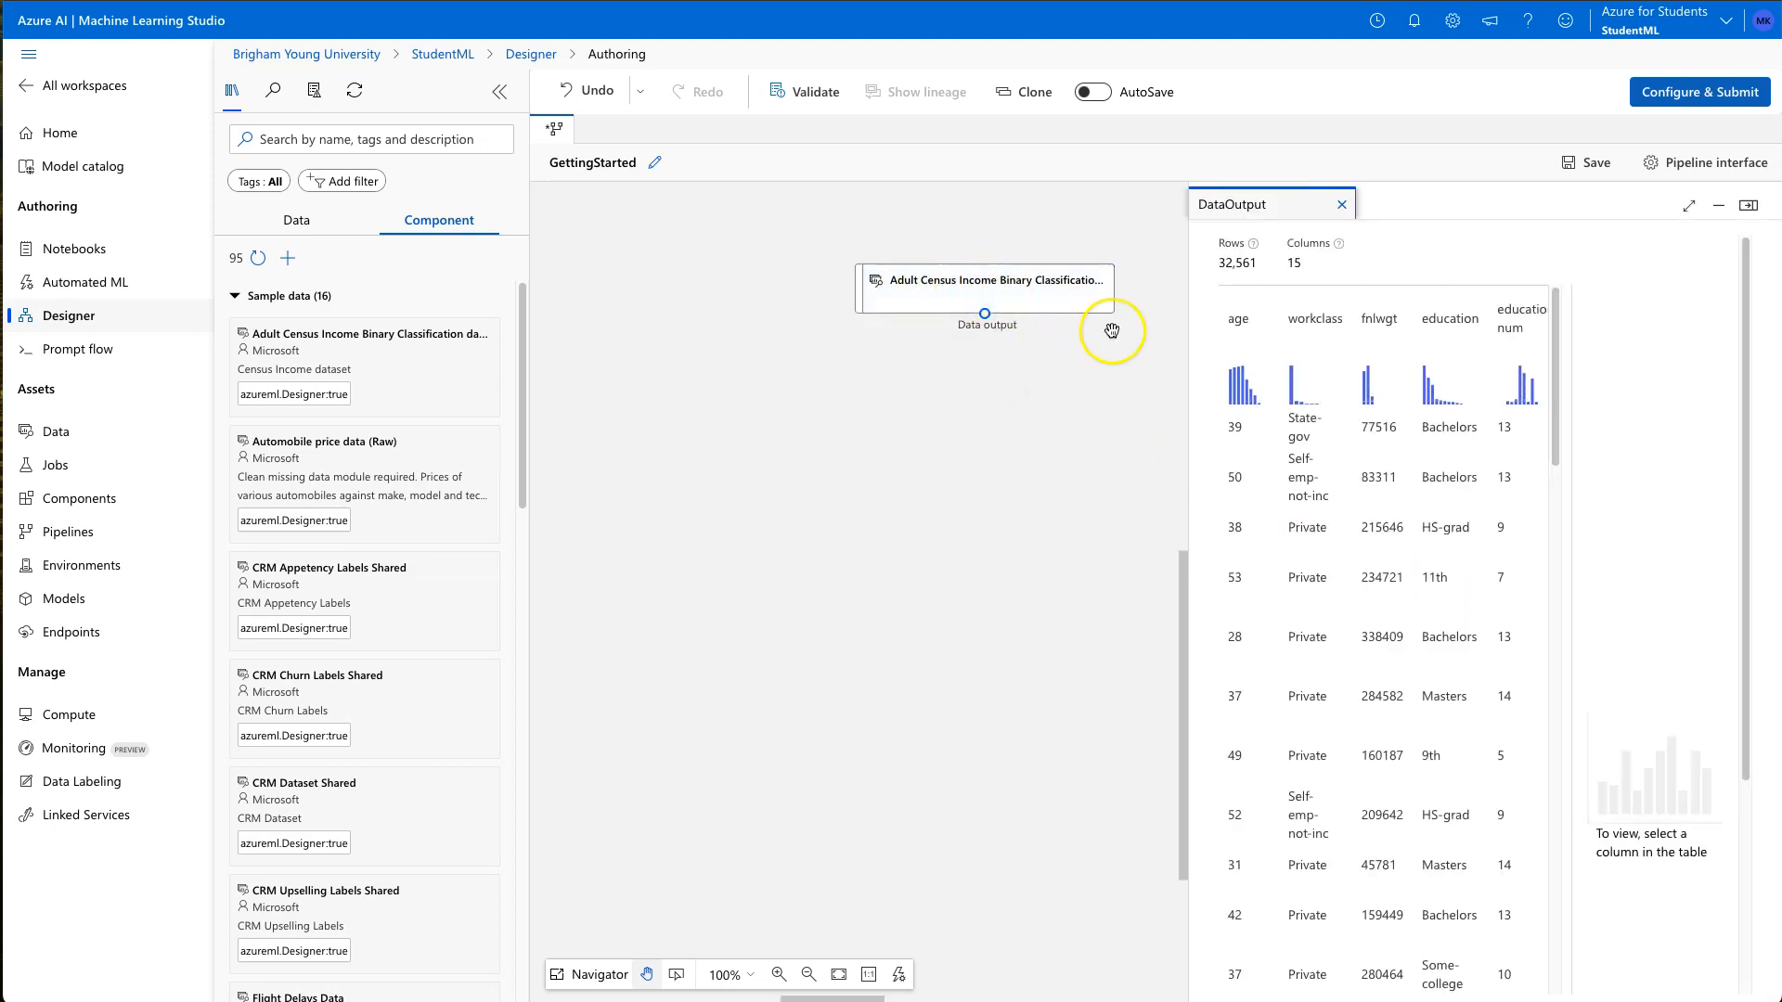
pyautogui.moveTo(1190, 620); pyautogui.dragTo(593, 606)
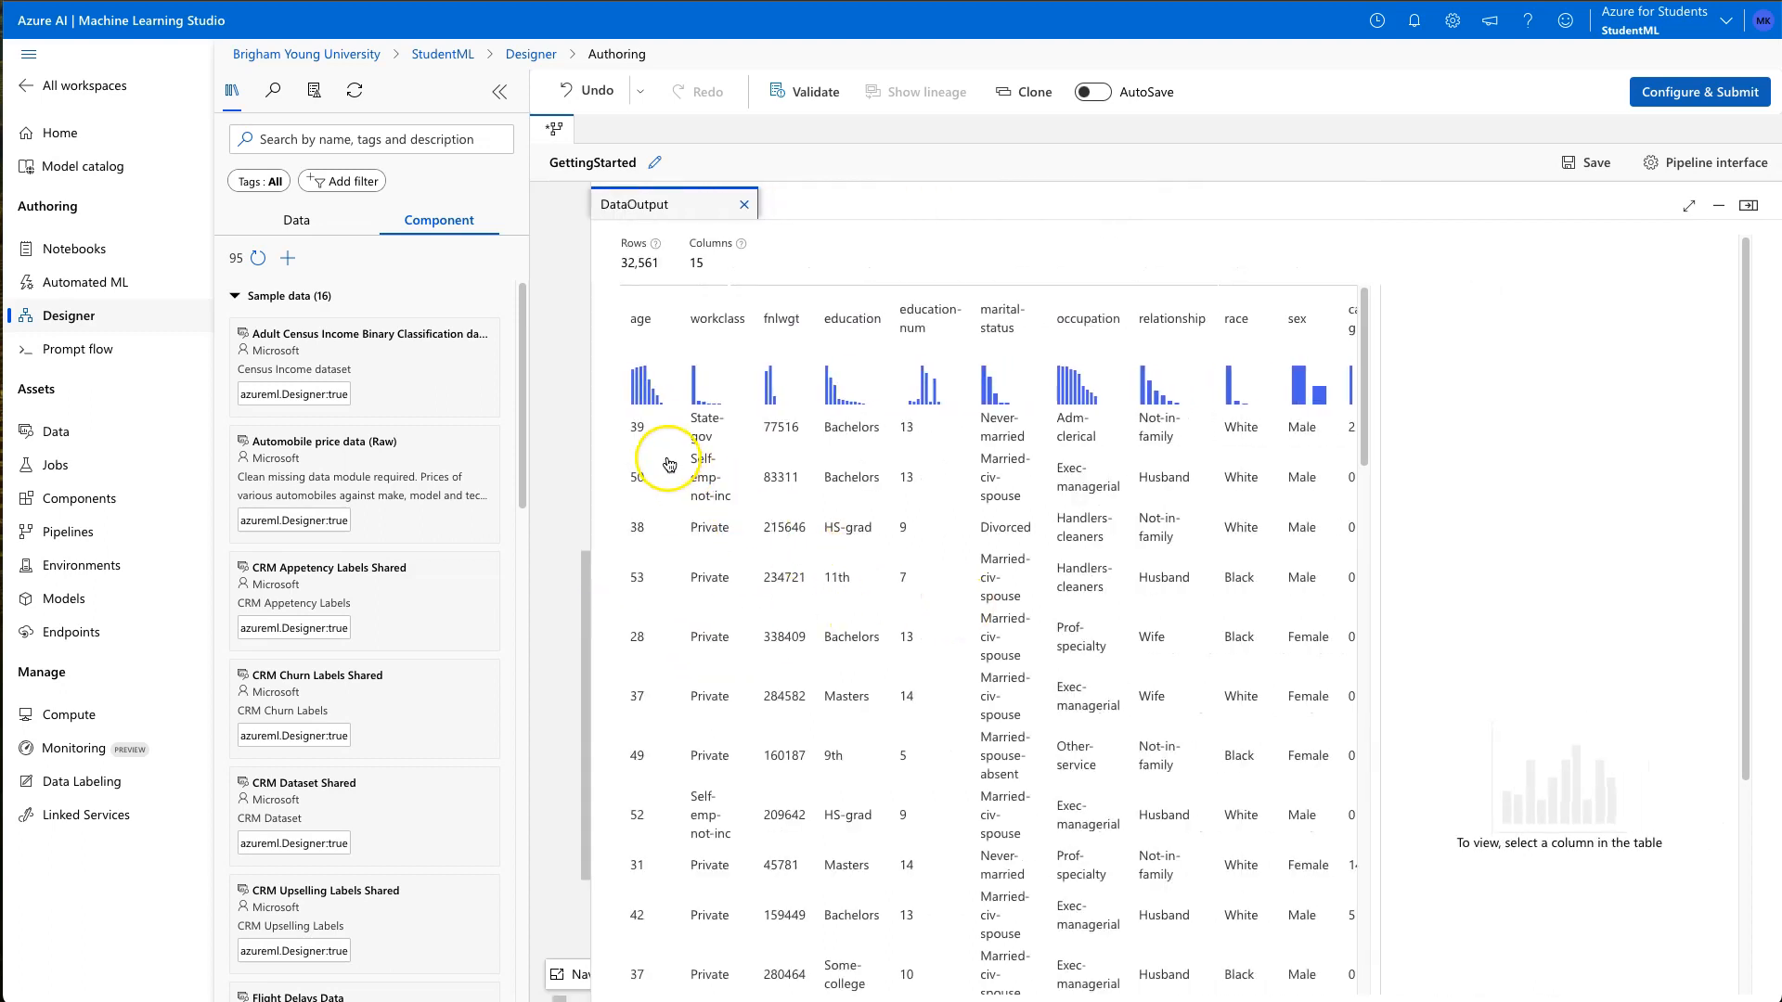
# Step: Examine the statistics and histograms of the census columns from age through race, and close the data preview
pyautogui.click(641, 367)
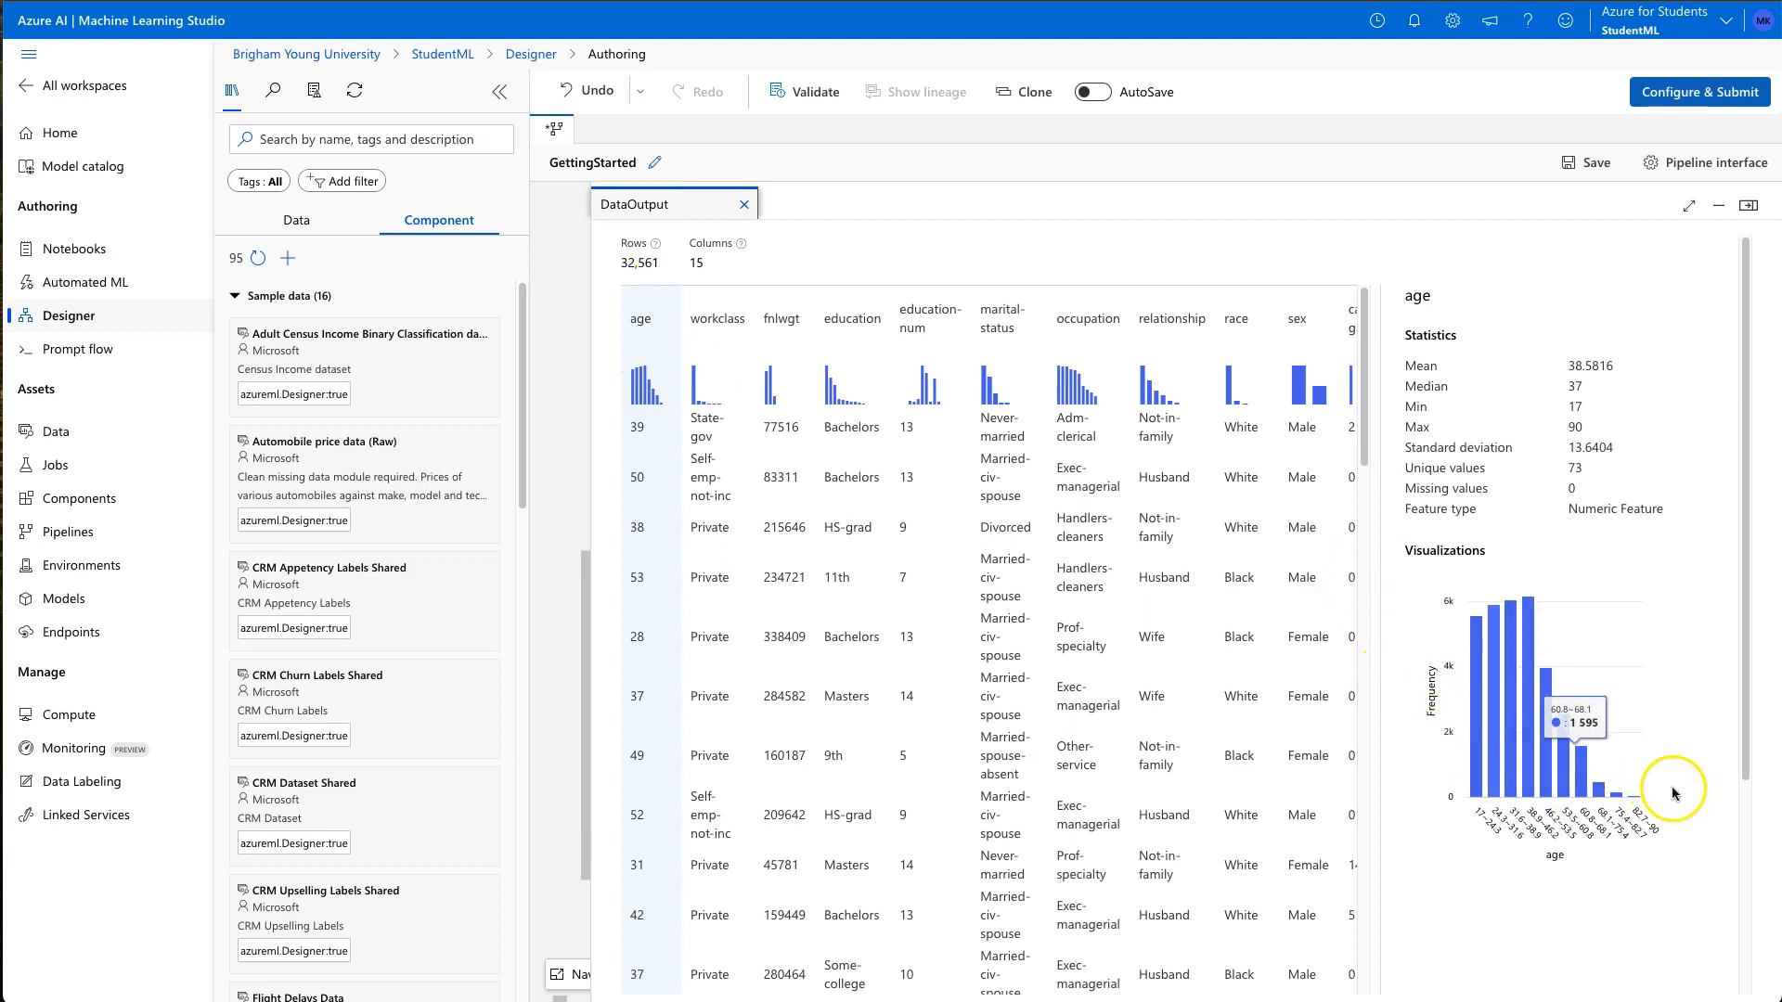
pyautogui.moveTo(1505, 782)
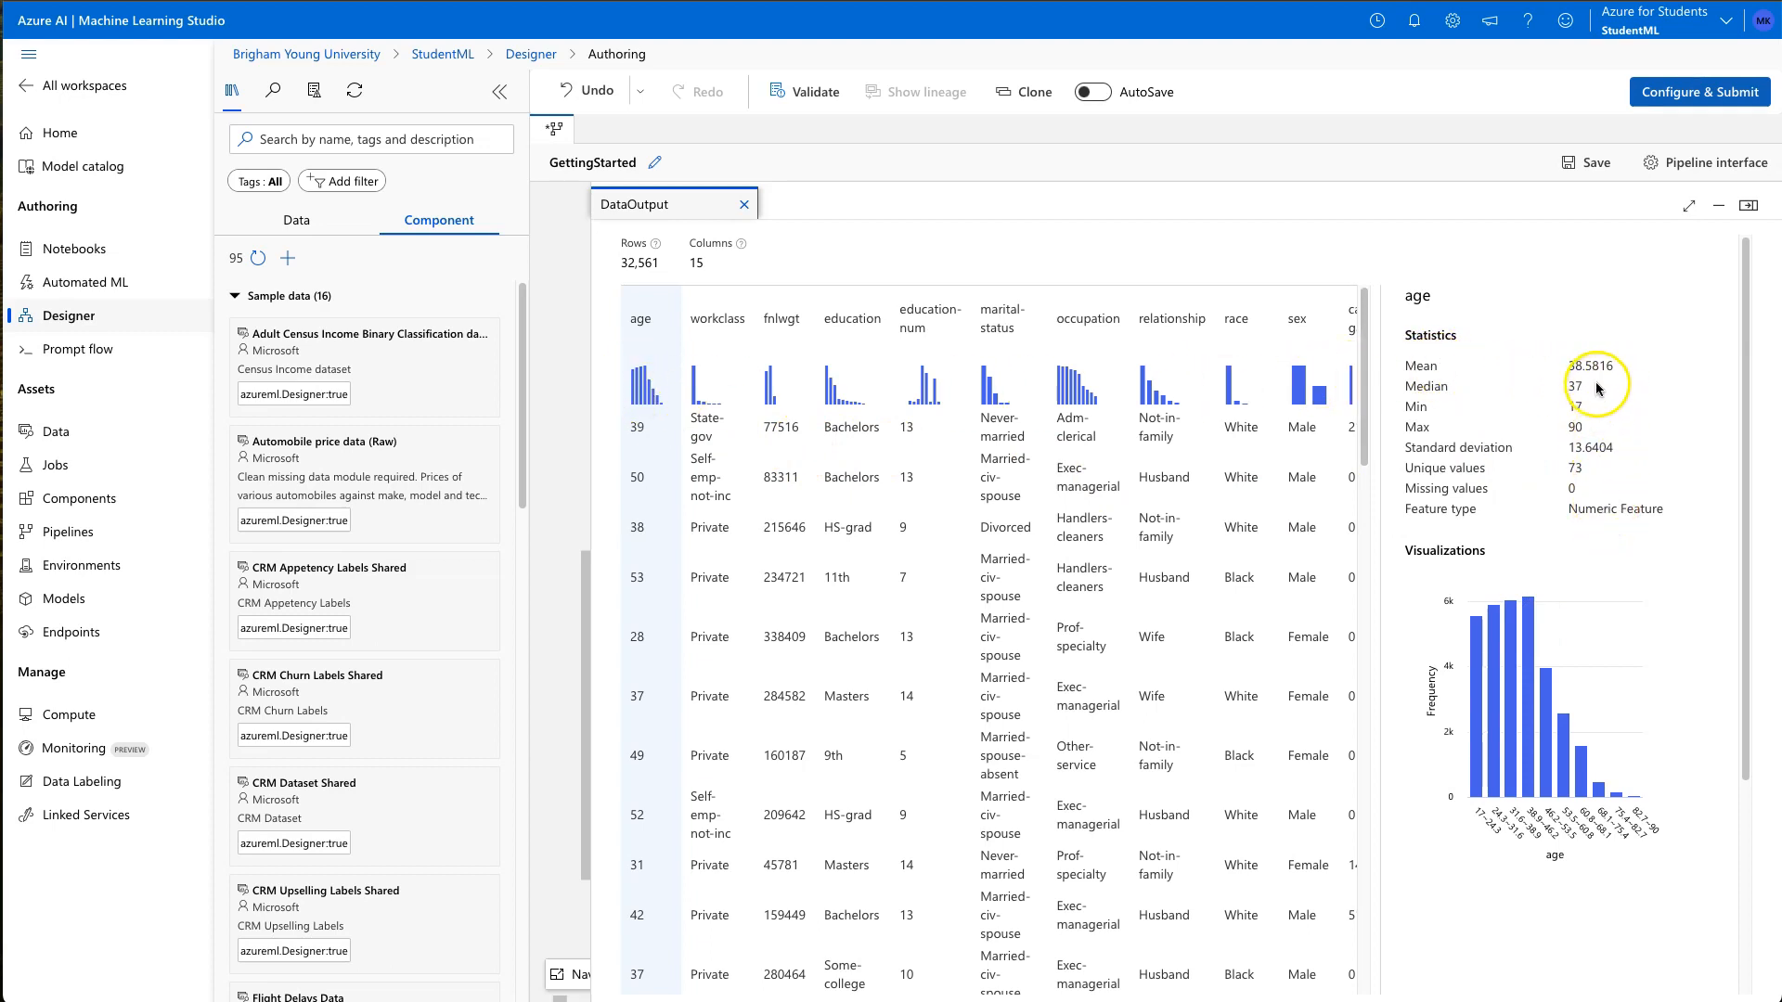
pyautogui.click(719, 443)
pyautogui.click(790, 433)
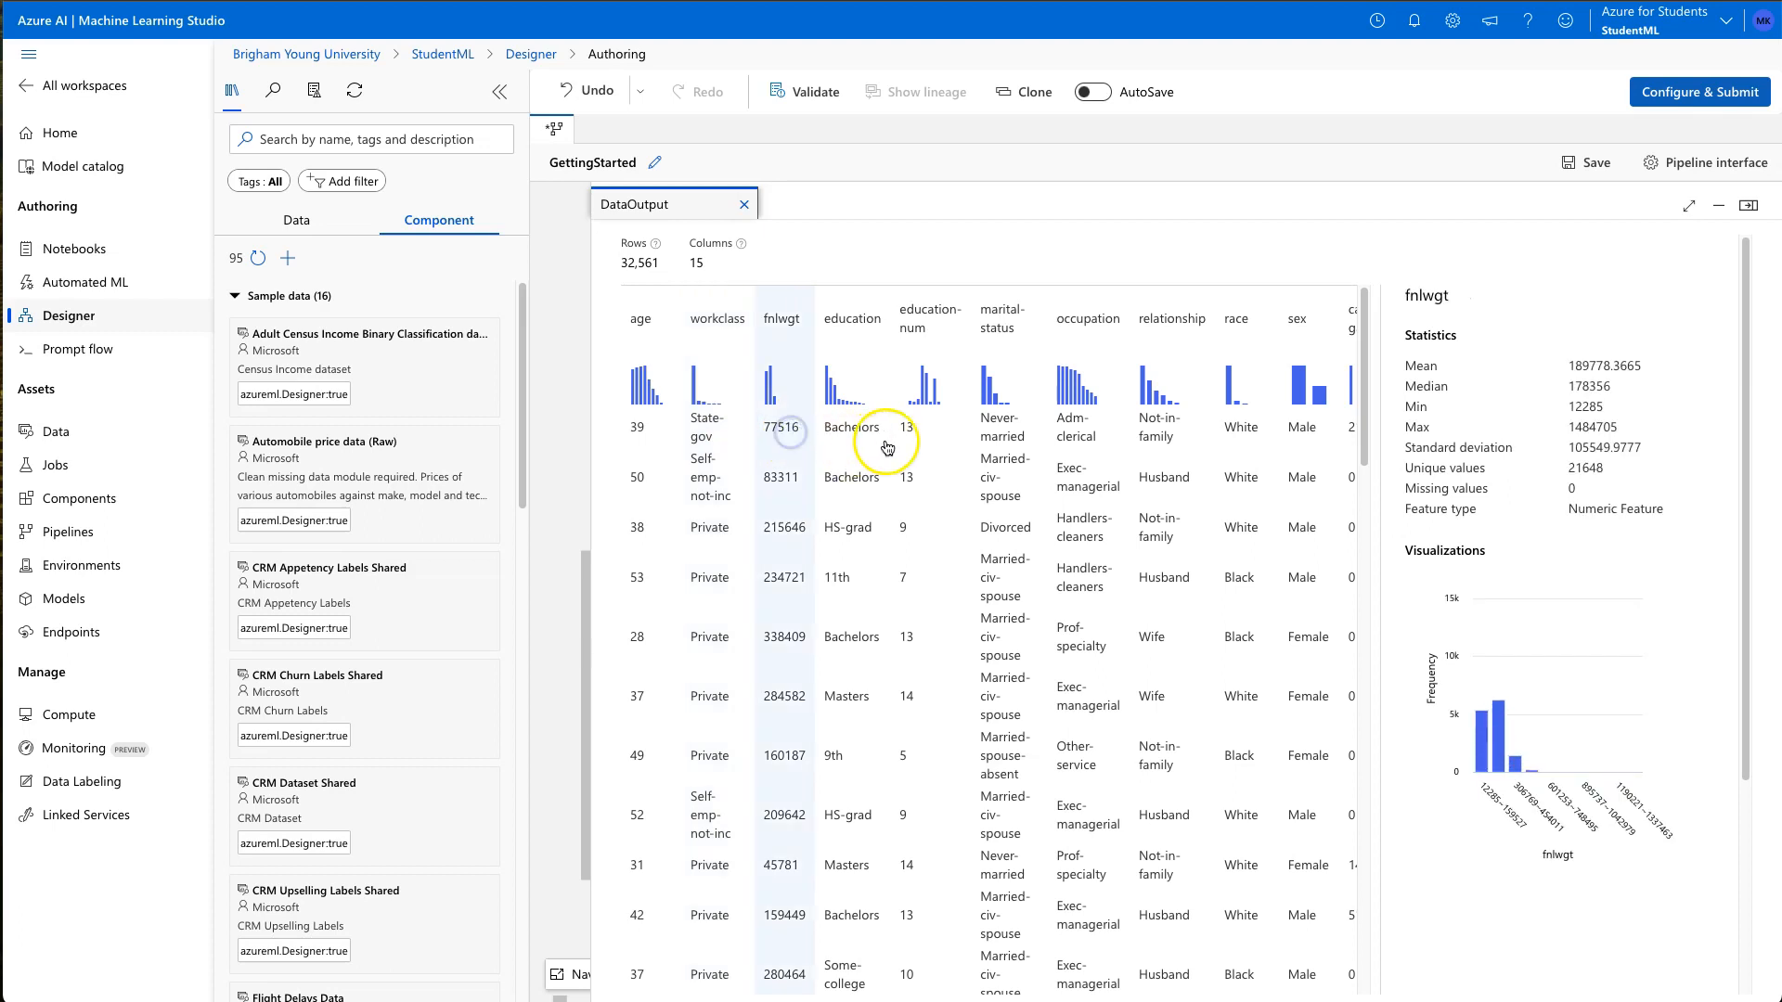
pyautogui.click(851, 446)
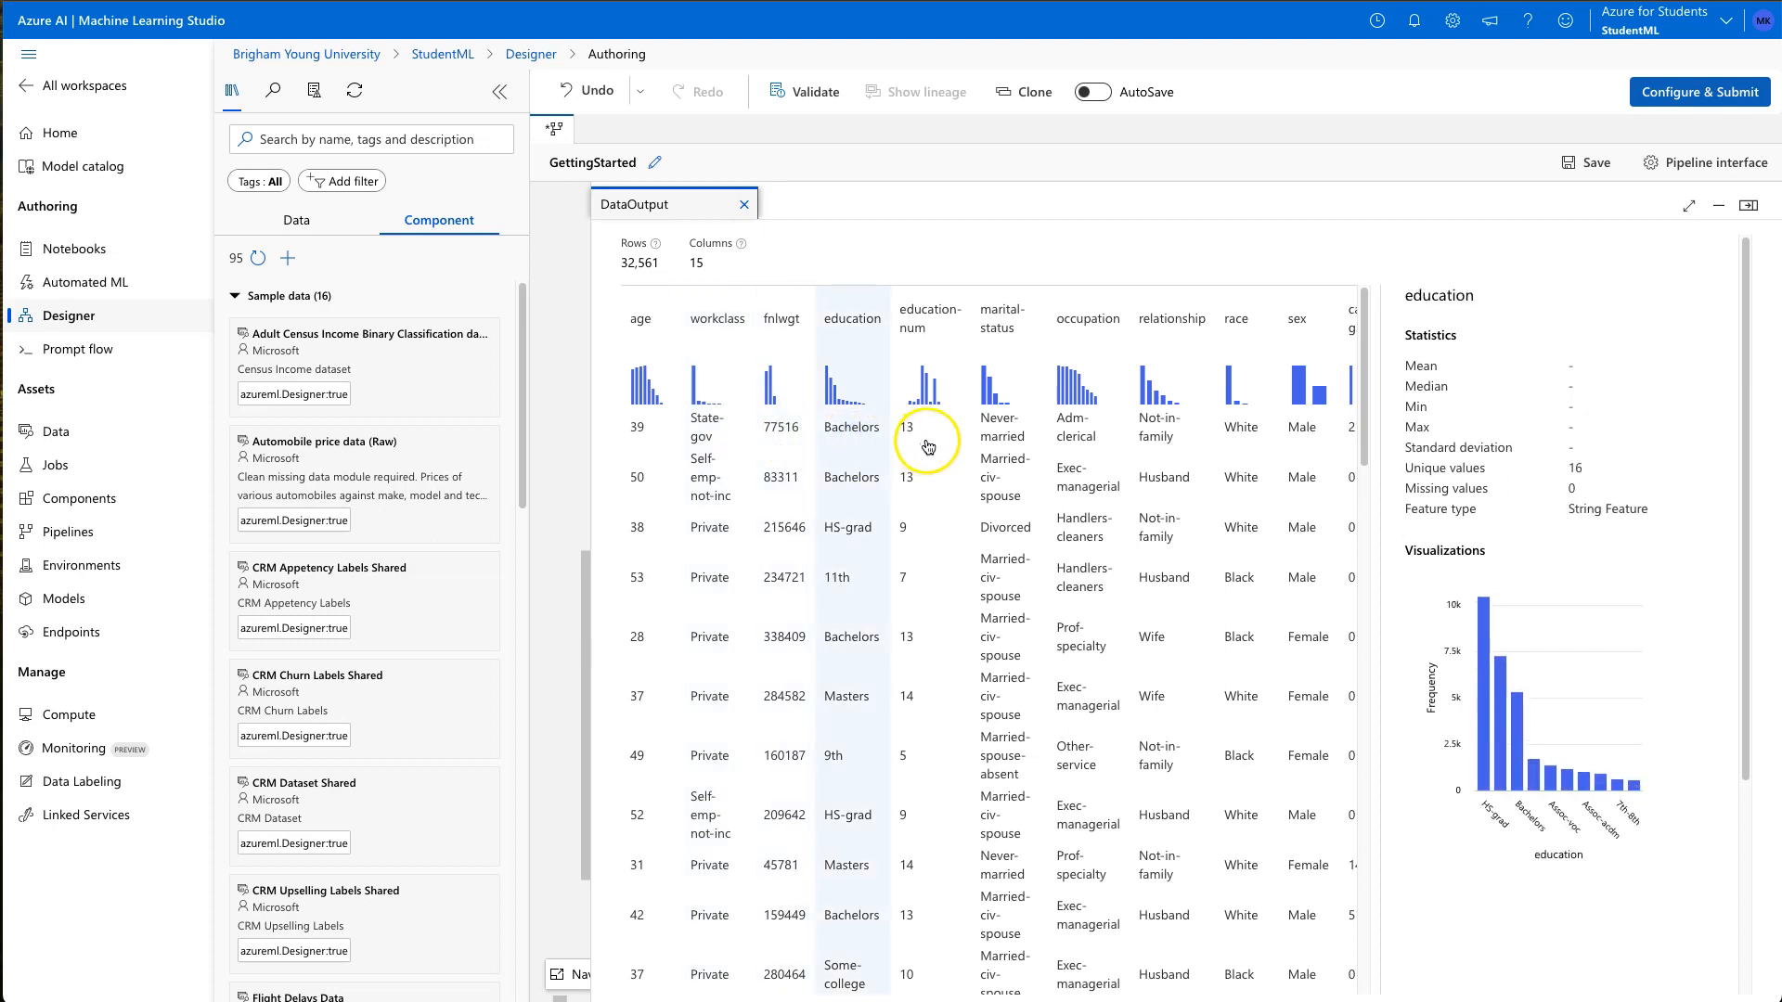
pyautogui.click(925, 440)
pyautogui.click(1015, 455)
pyautogui.click(1102, 455)
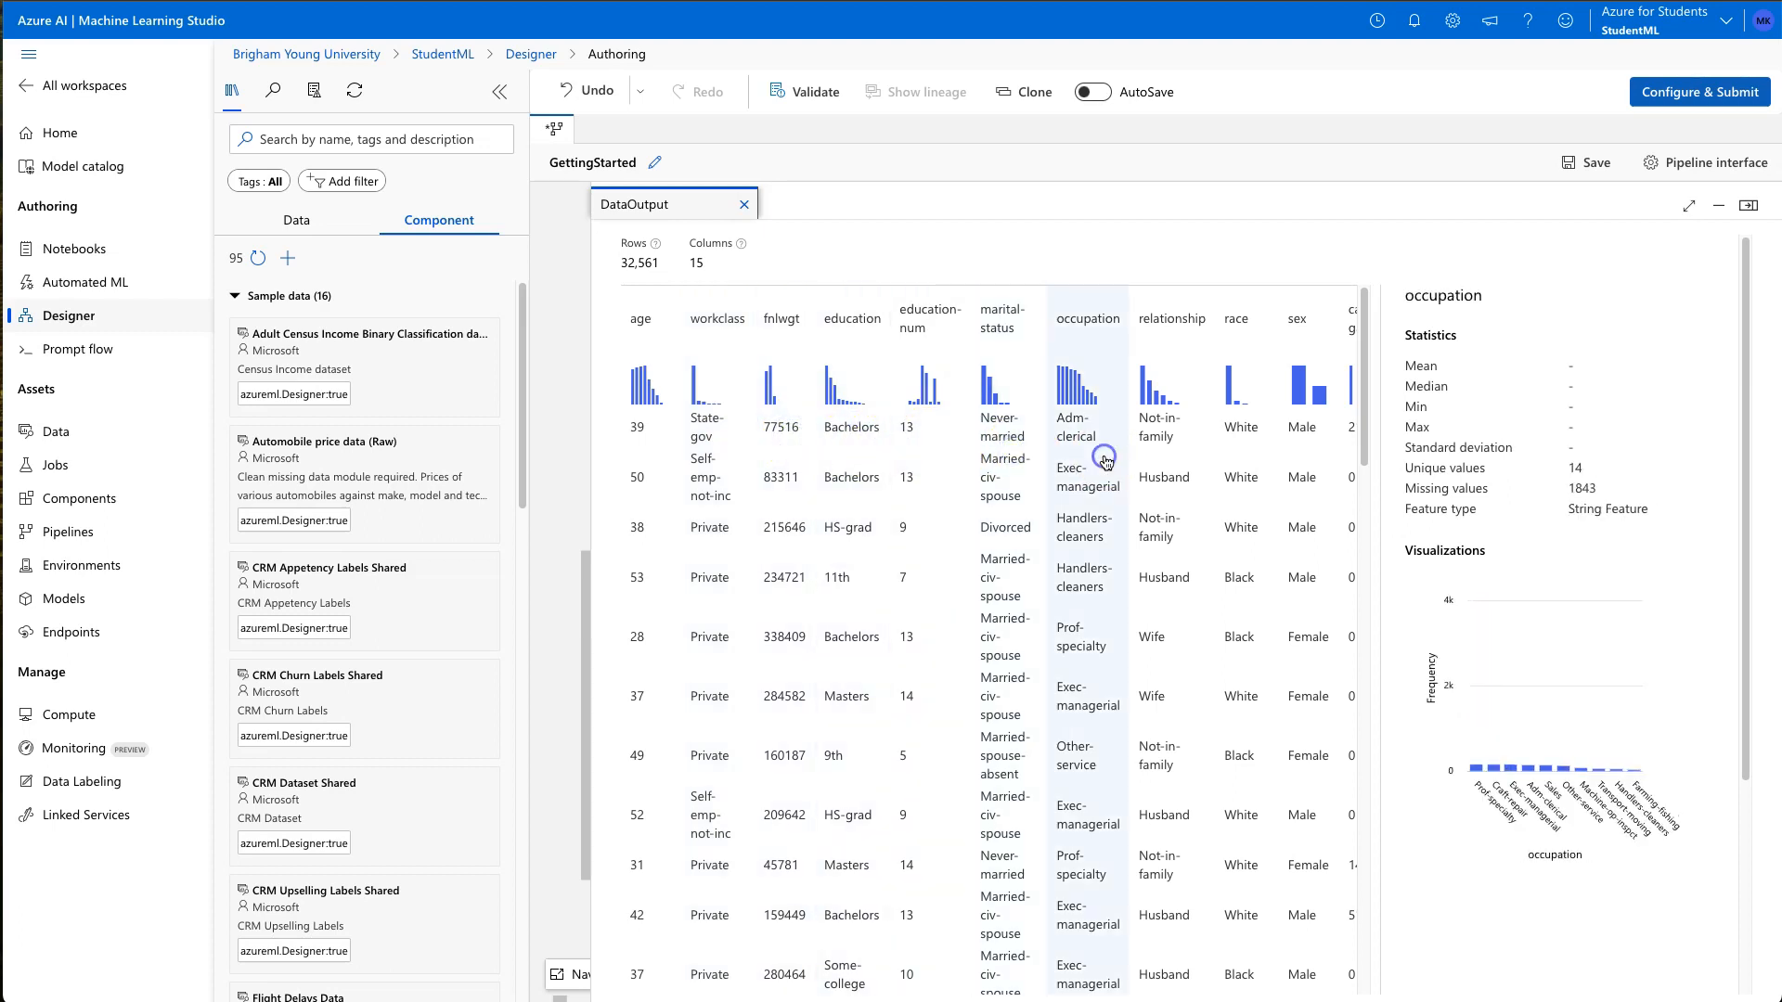
pyautogui.click(1172, 460)
pyautogui.click(1242, 453)
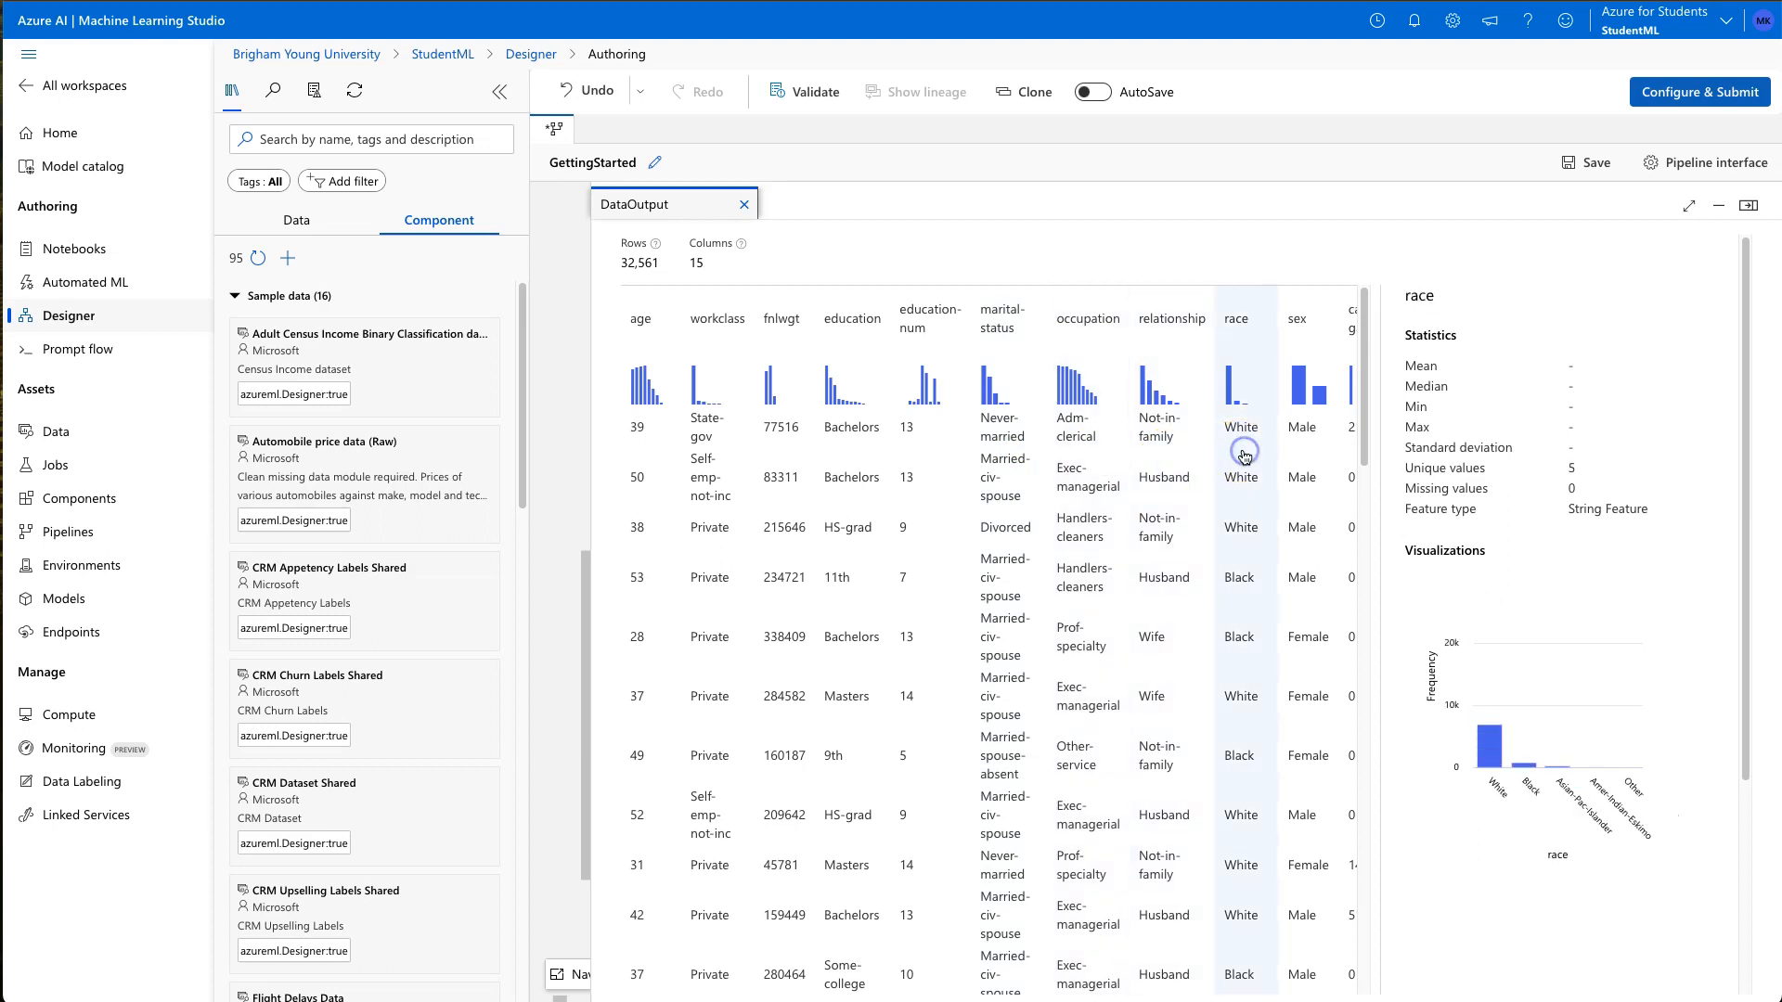
pyautogui.click(746, 206)
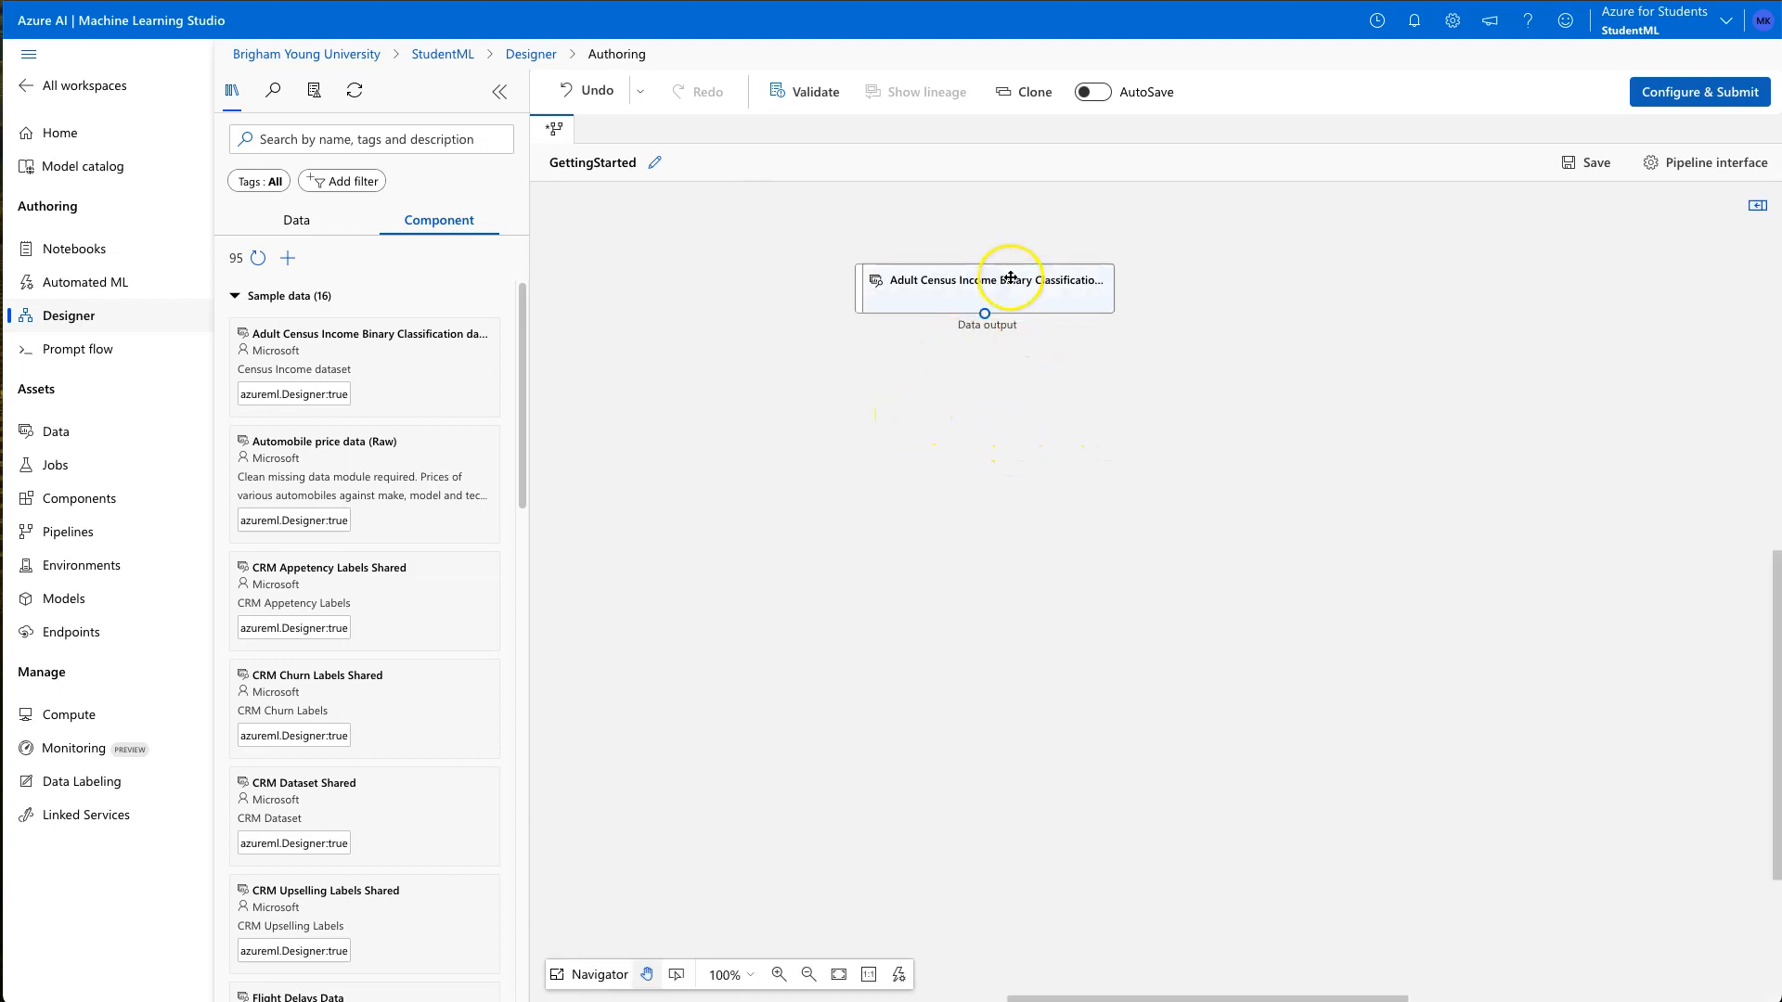
# Step: Delete the Adult Census Income dataset node from the pipeline canvas
pyautogui.click(1010, 279)
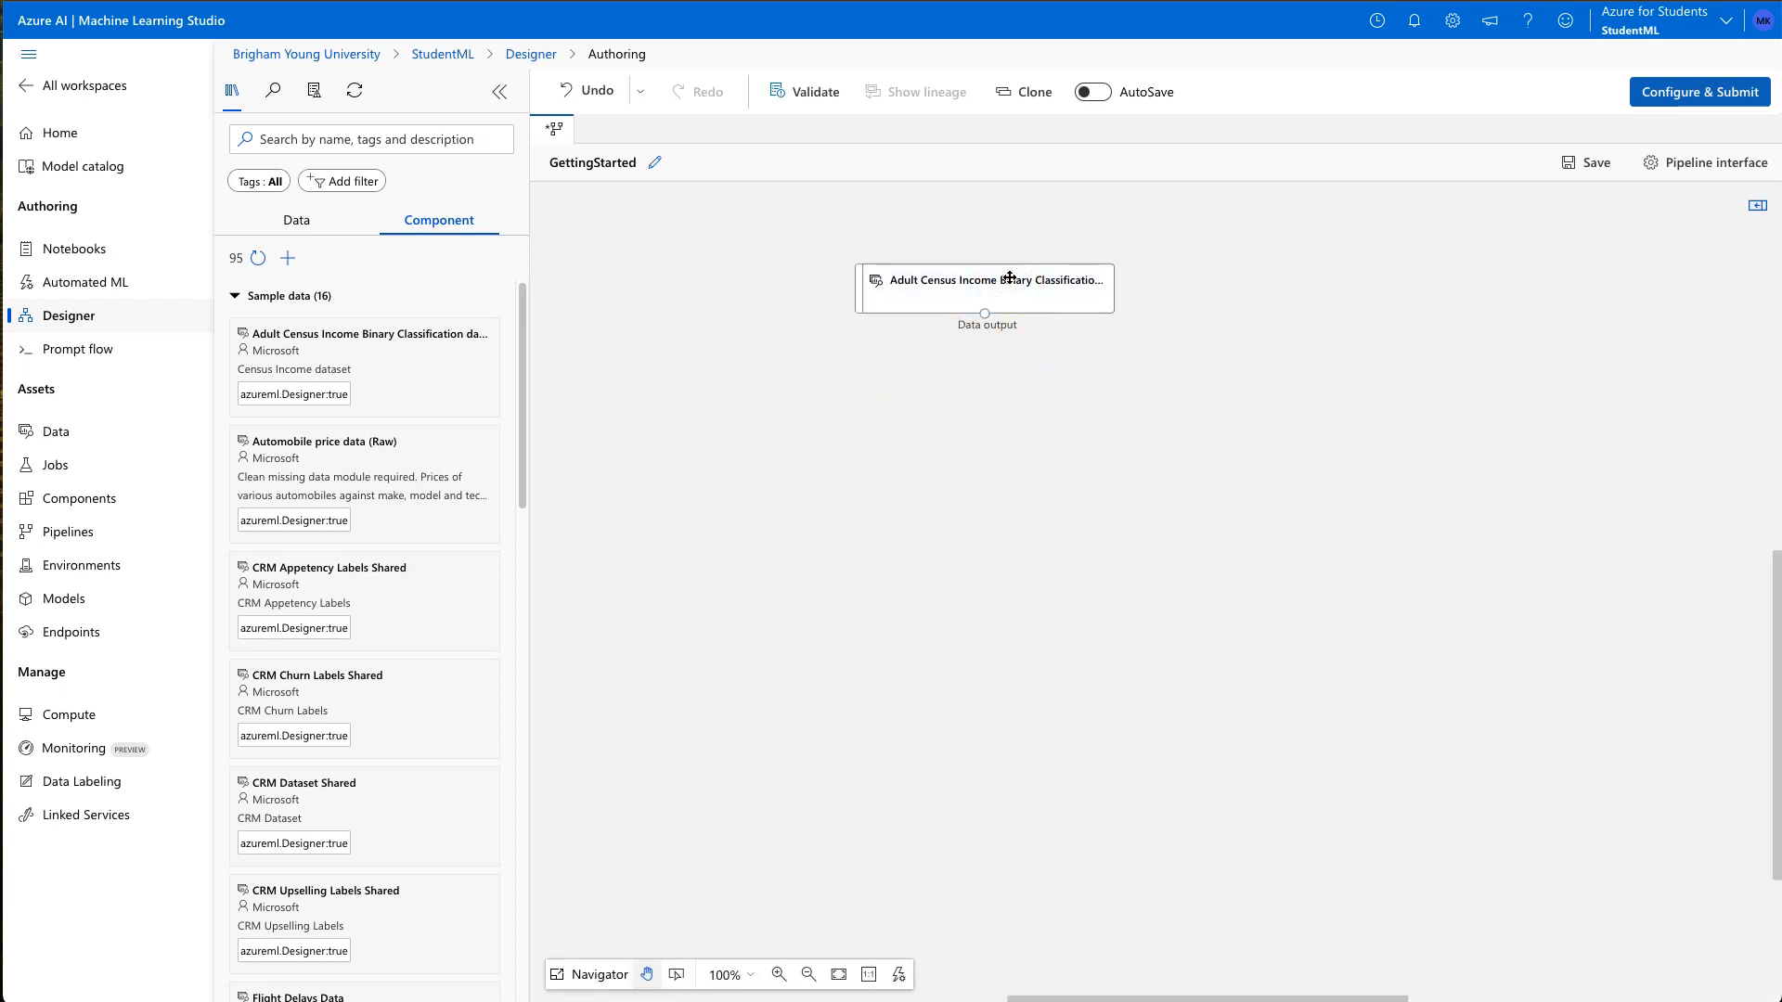
pyautogui.click(1010, 279)
pyautogui.press('Delete')
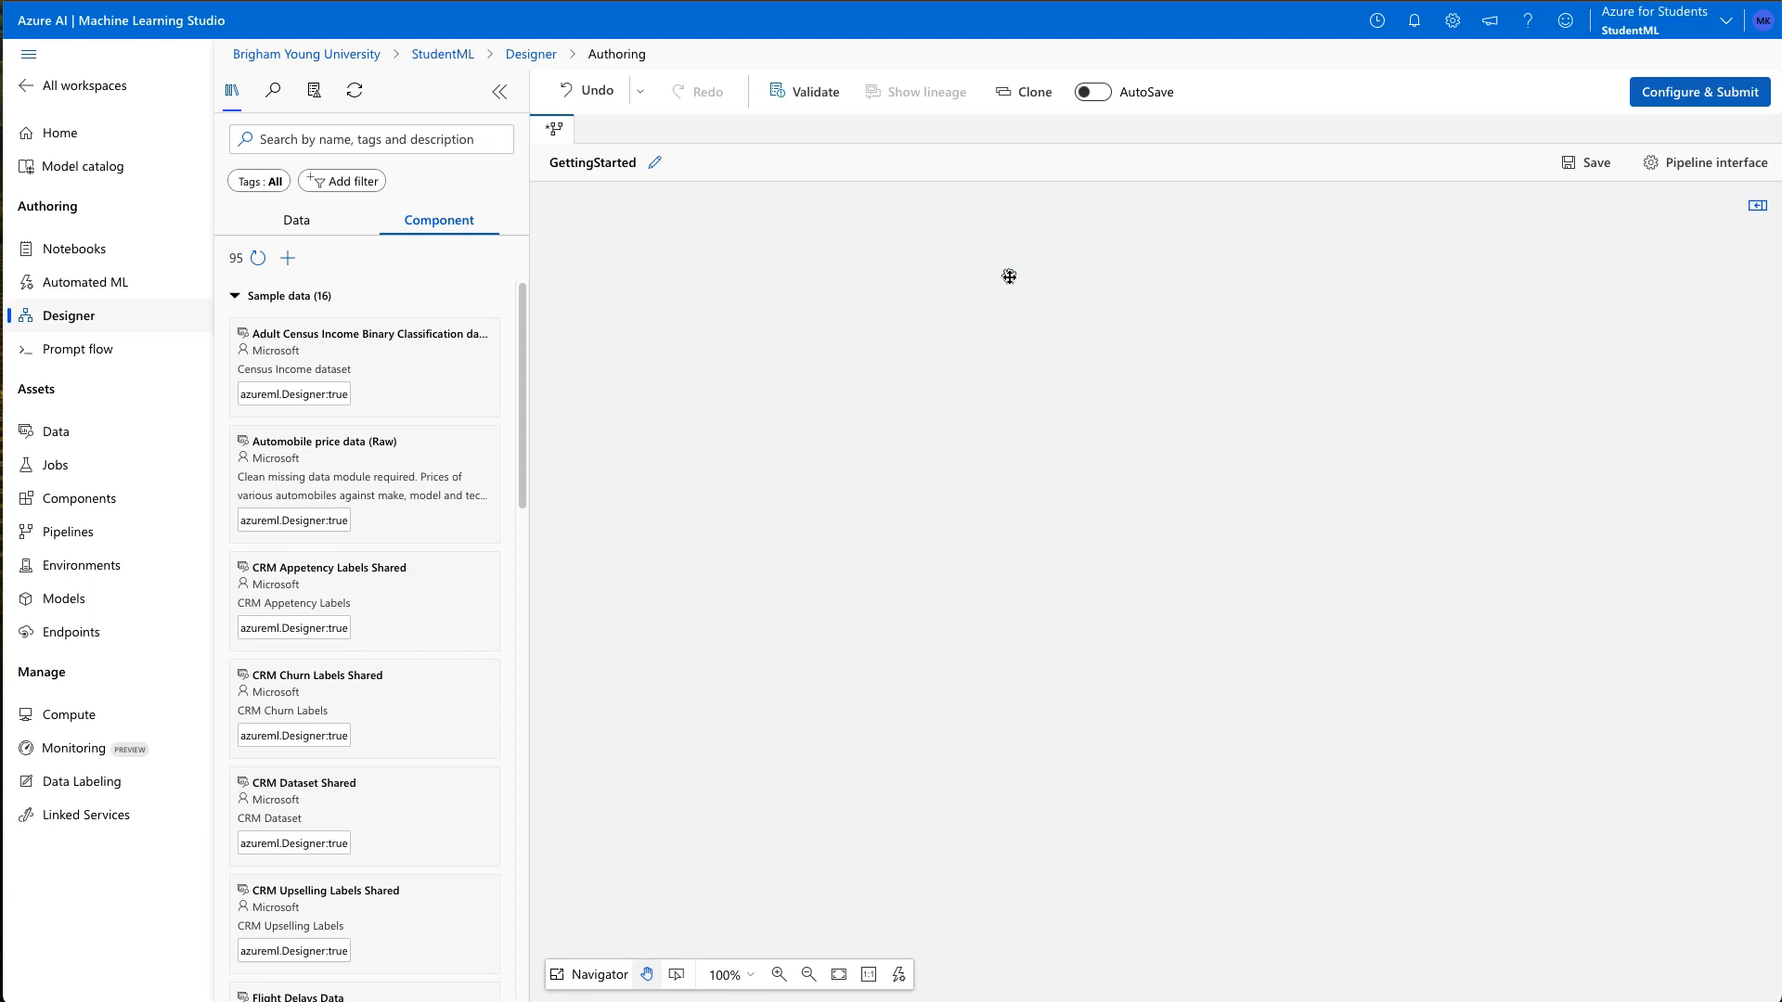
pyautogui.moveTo(850, 327); pyautogui.dragTo(709, 370)
# Step: Start creating a new data asset for the pipeline and name it Insurance_data
pyautogui.click(288, 224)
pyautogui.click(277, 260)
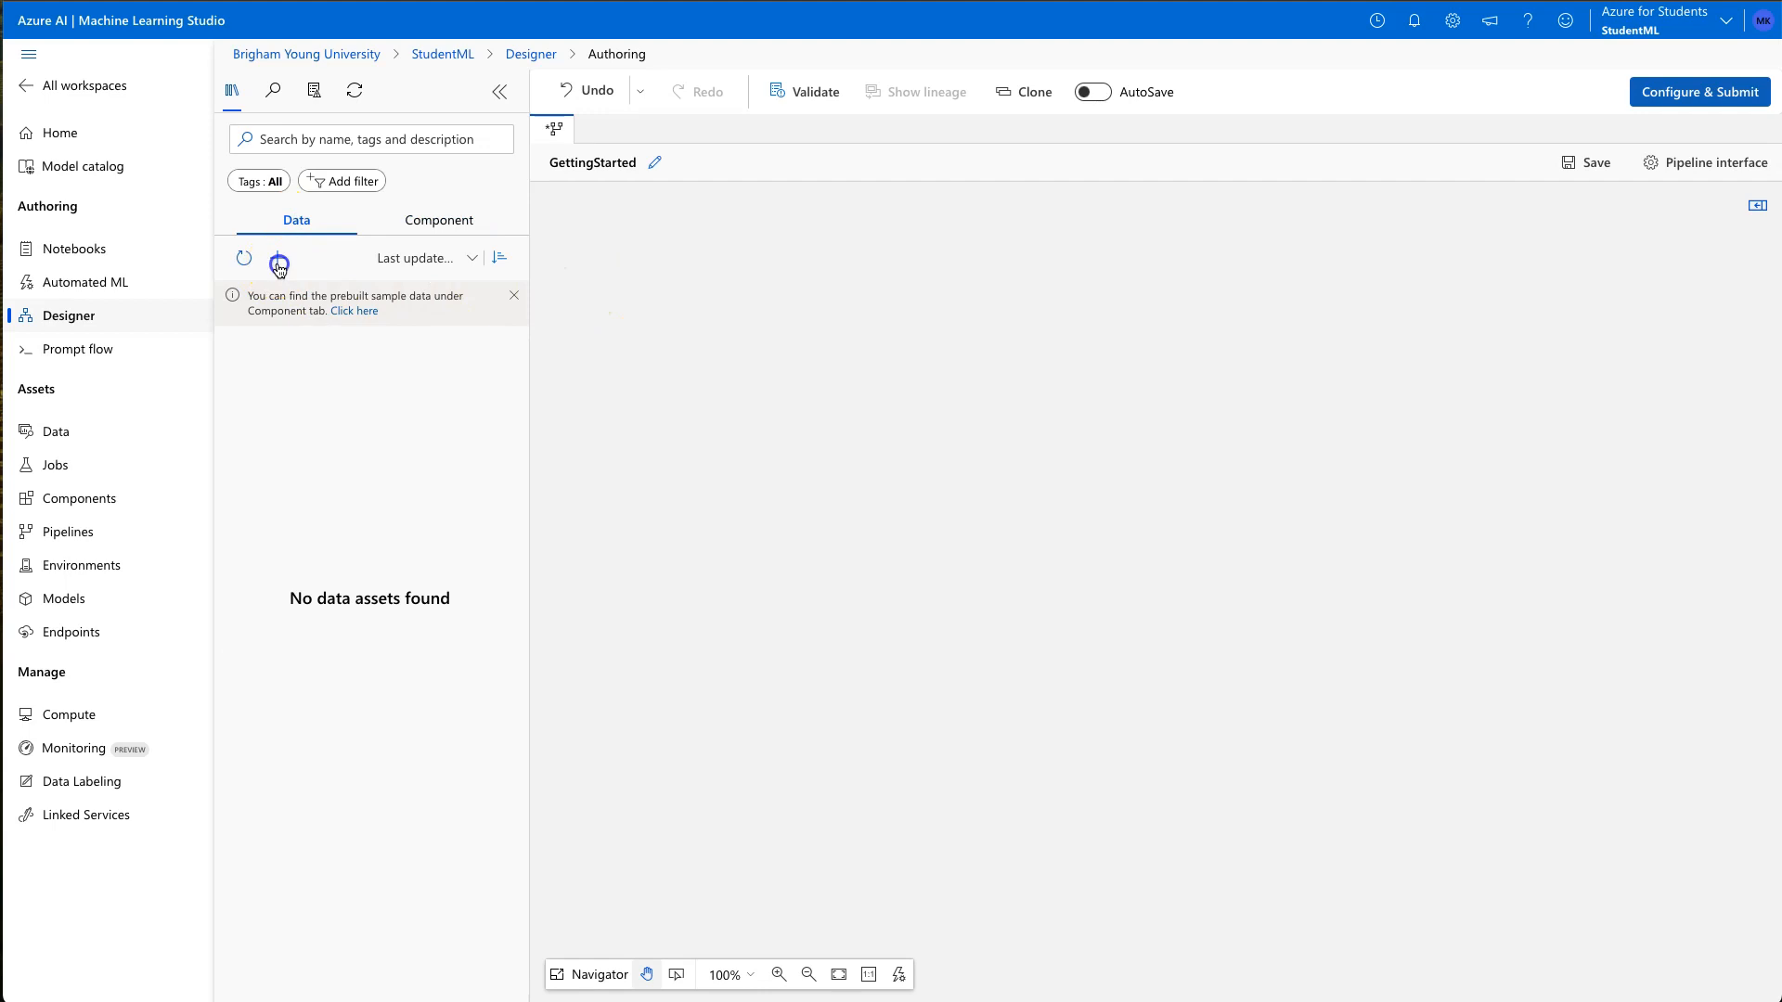
pyautogui.click(771, 211)
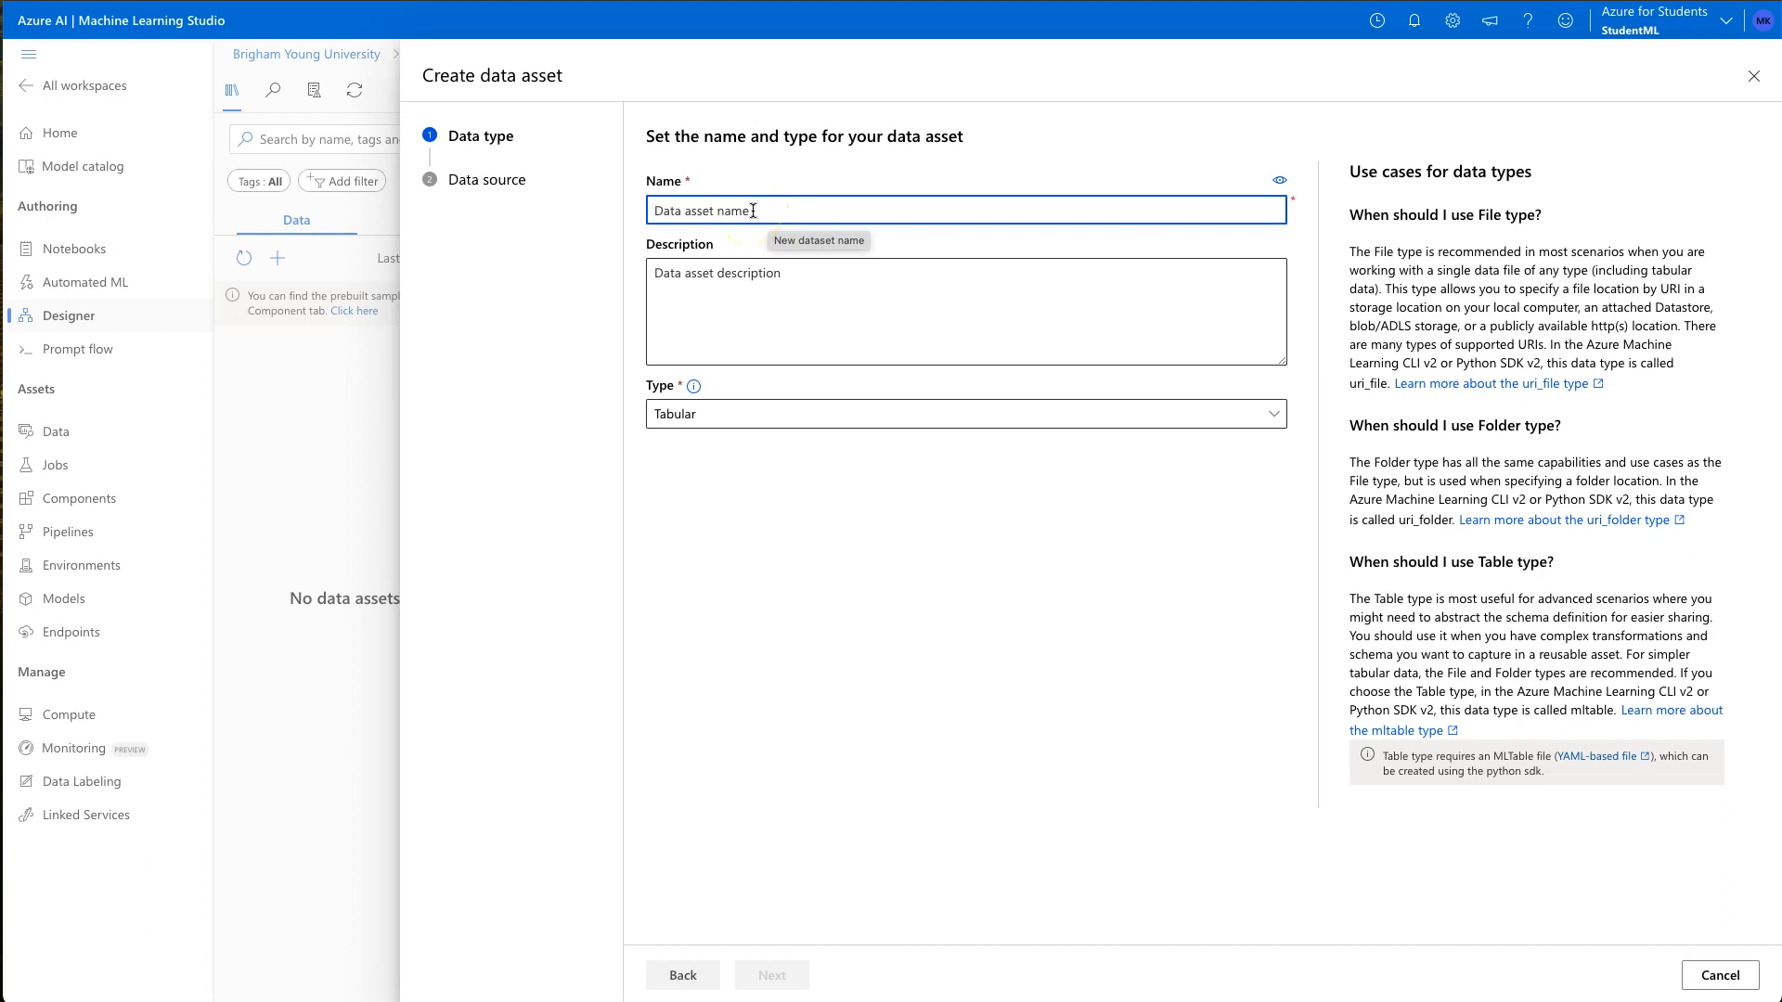
pyautogui.write('Insurance')
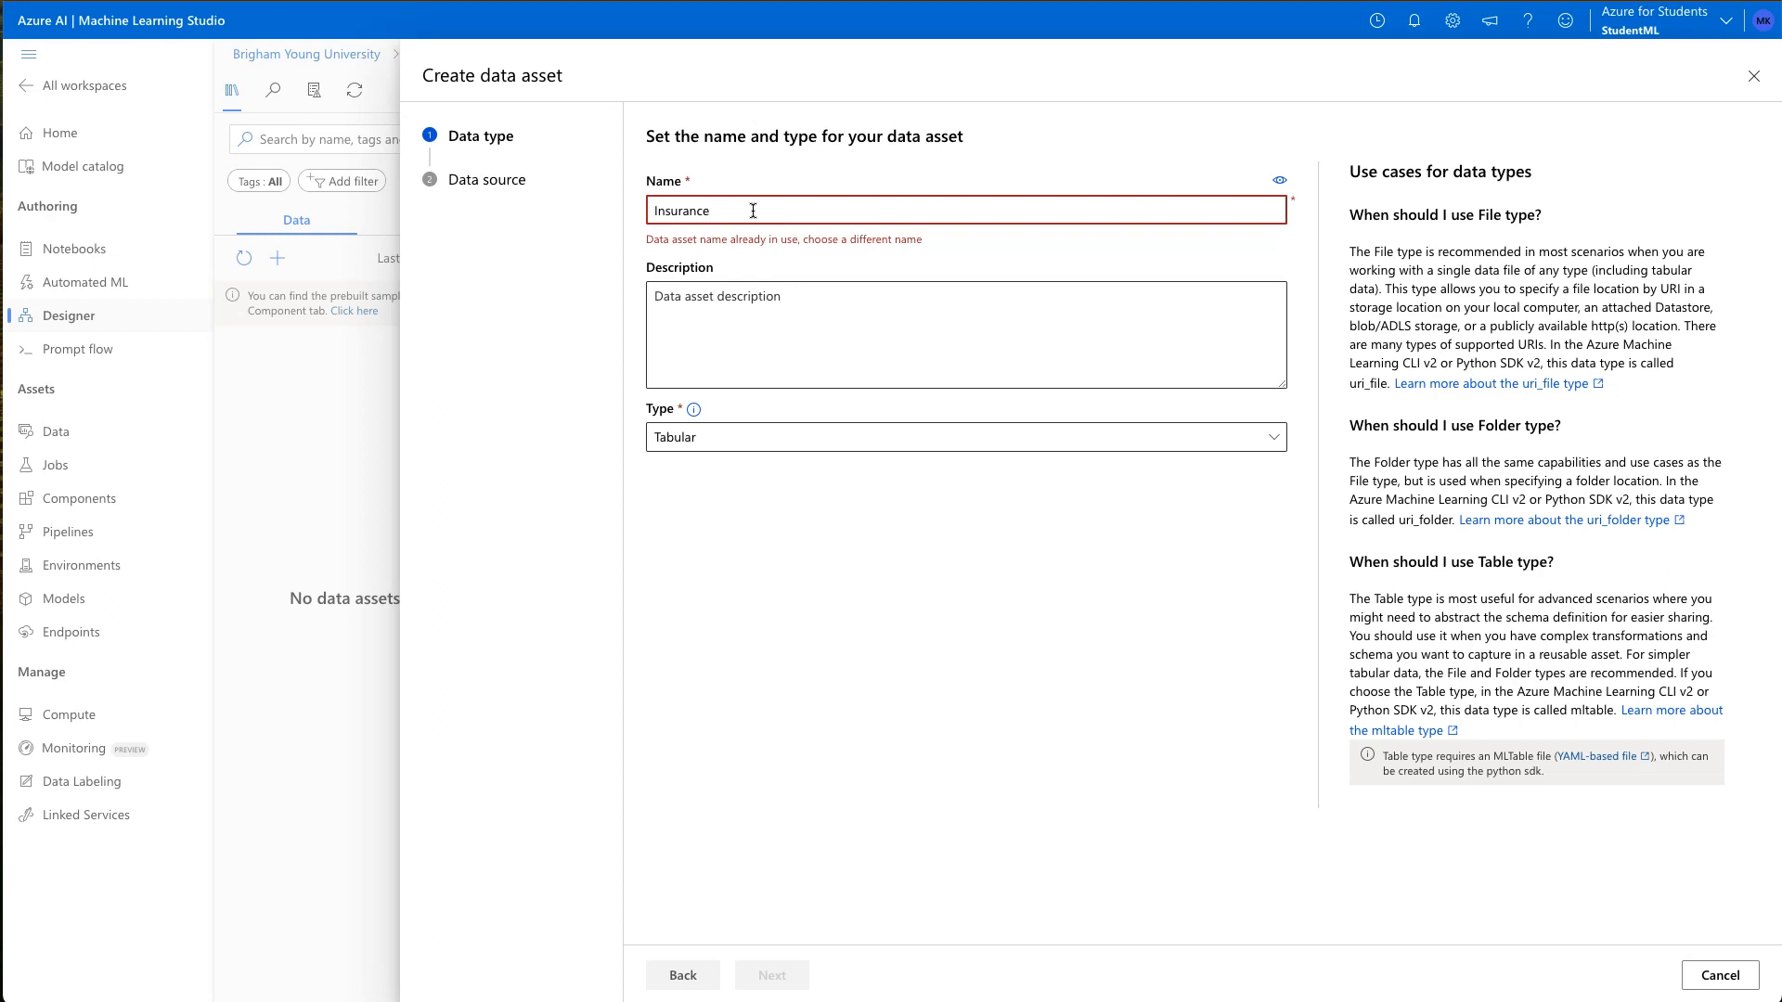
pyautogui.write('ata')
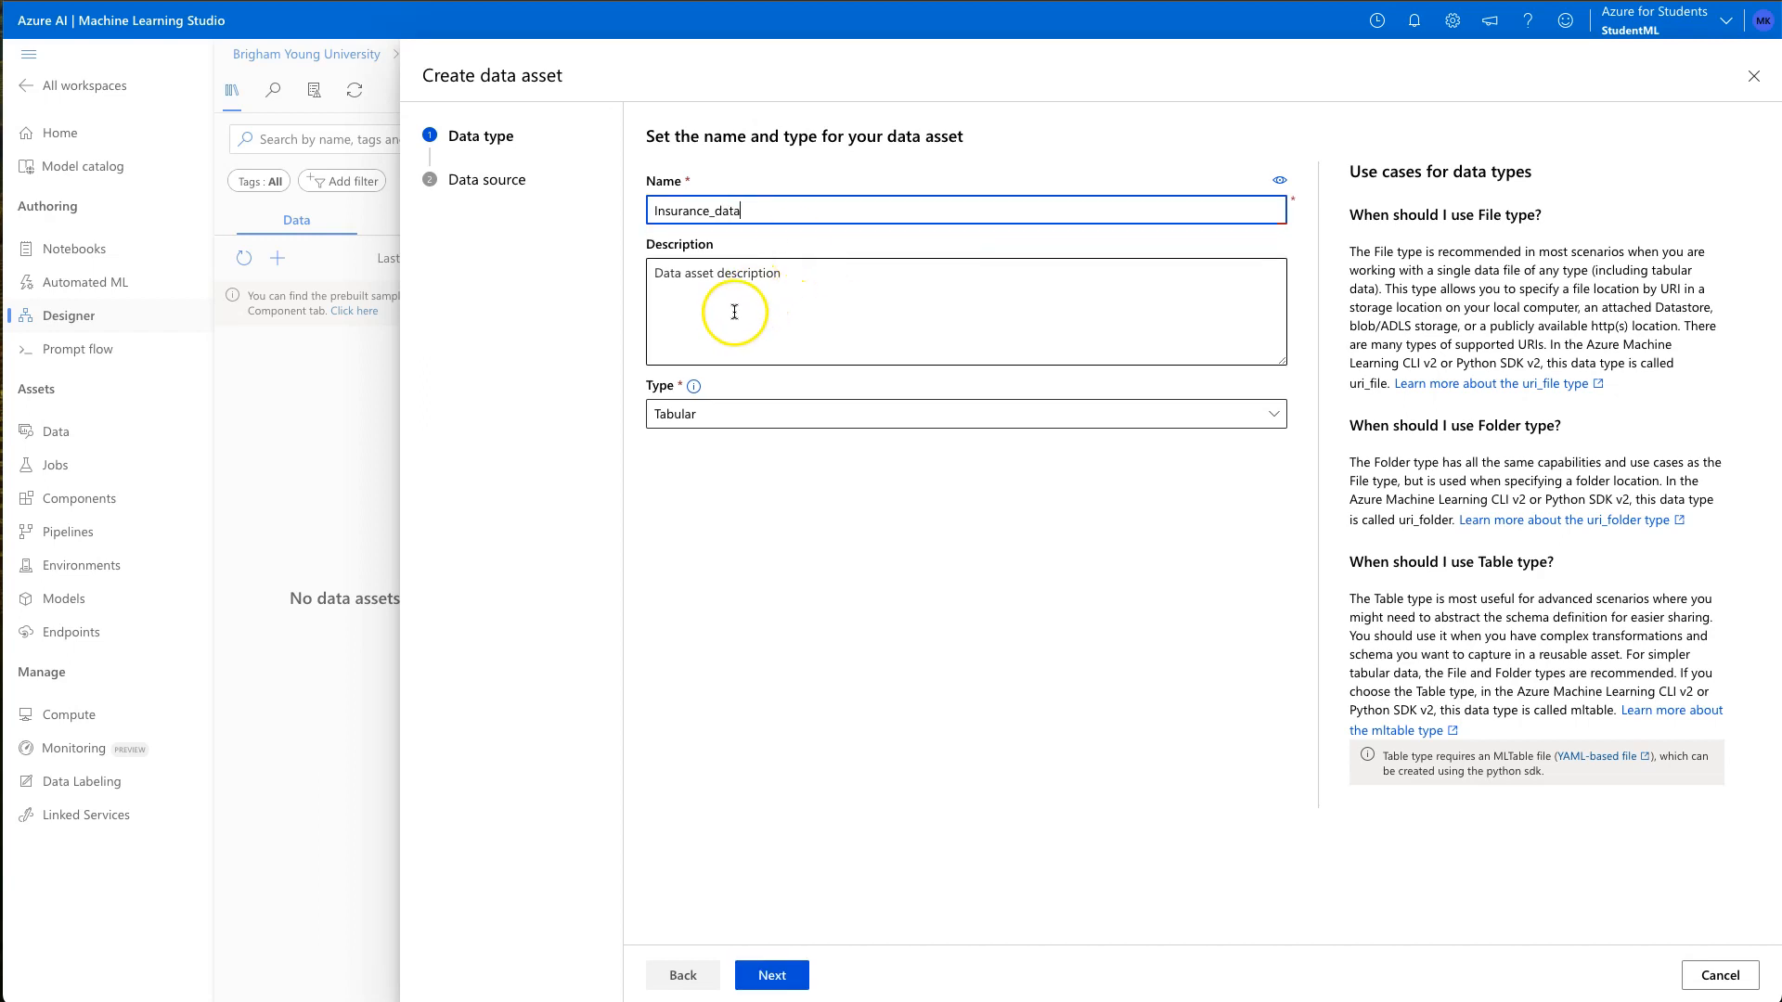
# Step: Check the available data asset types, keep Tabular, and continue to the data source selection
pyautogui.click(725, 420)
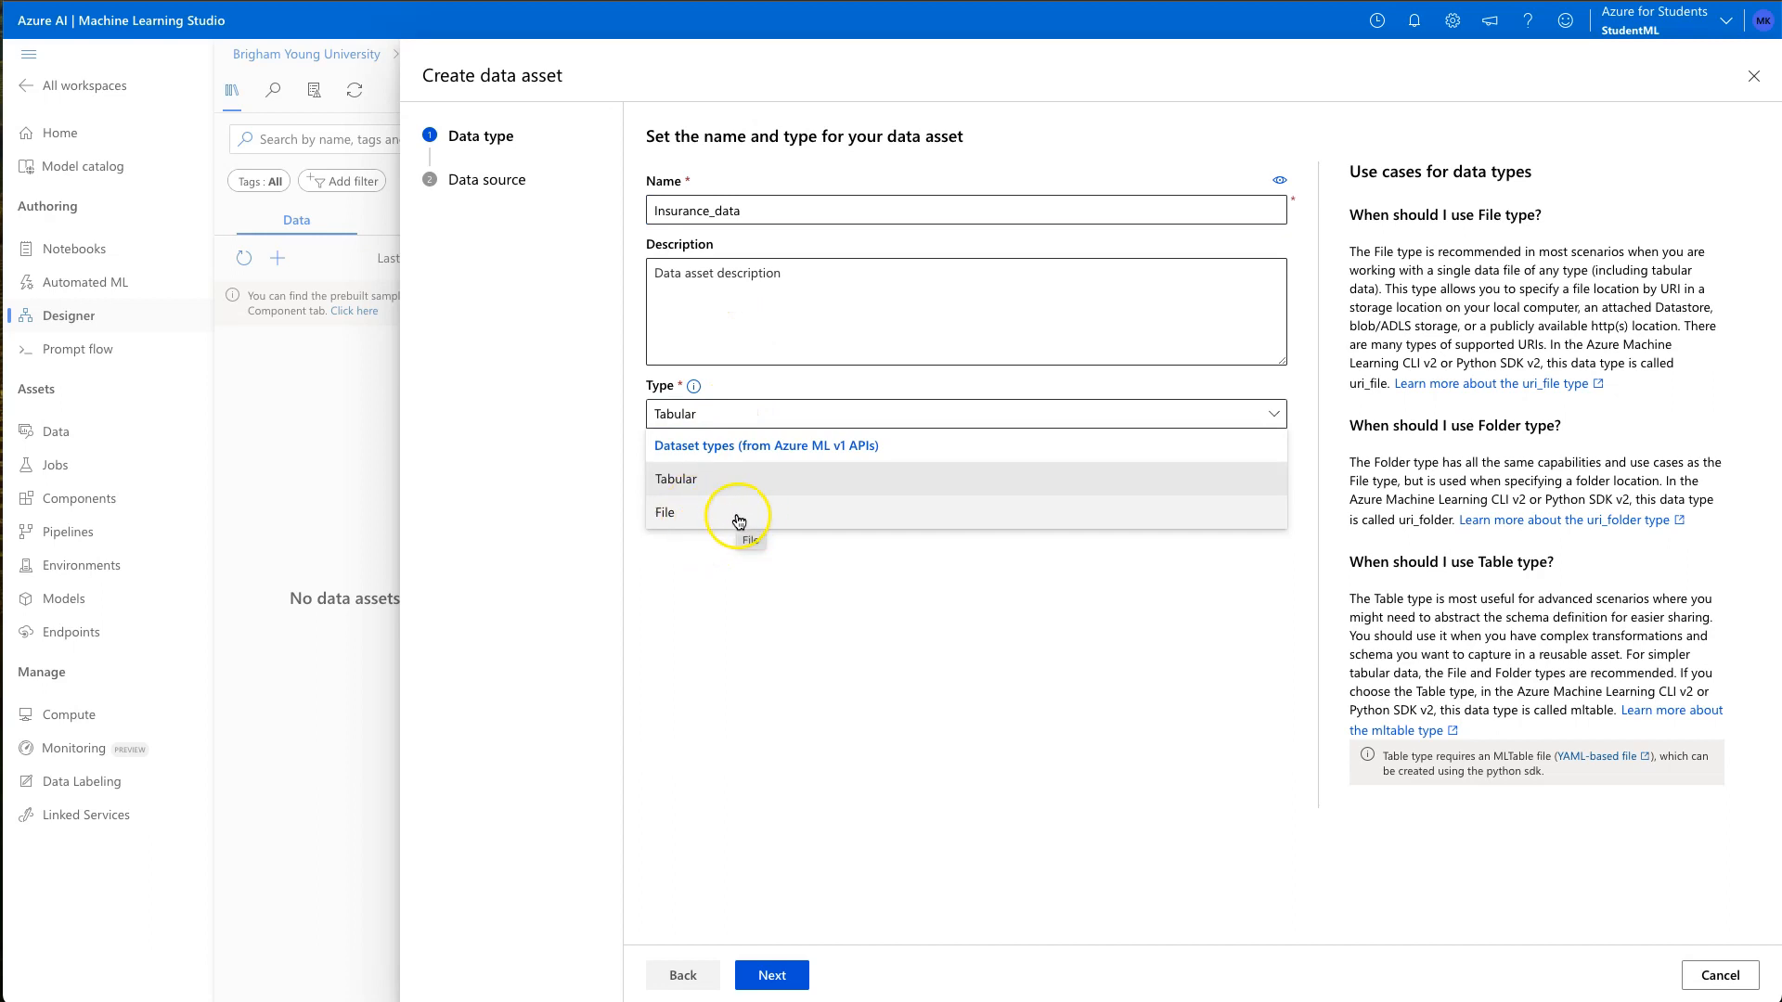
pyautogui.click(688, 481)
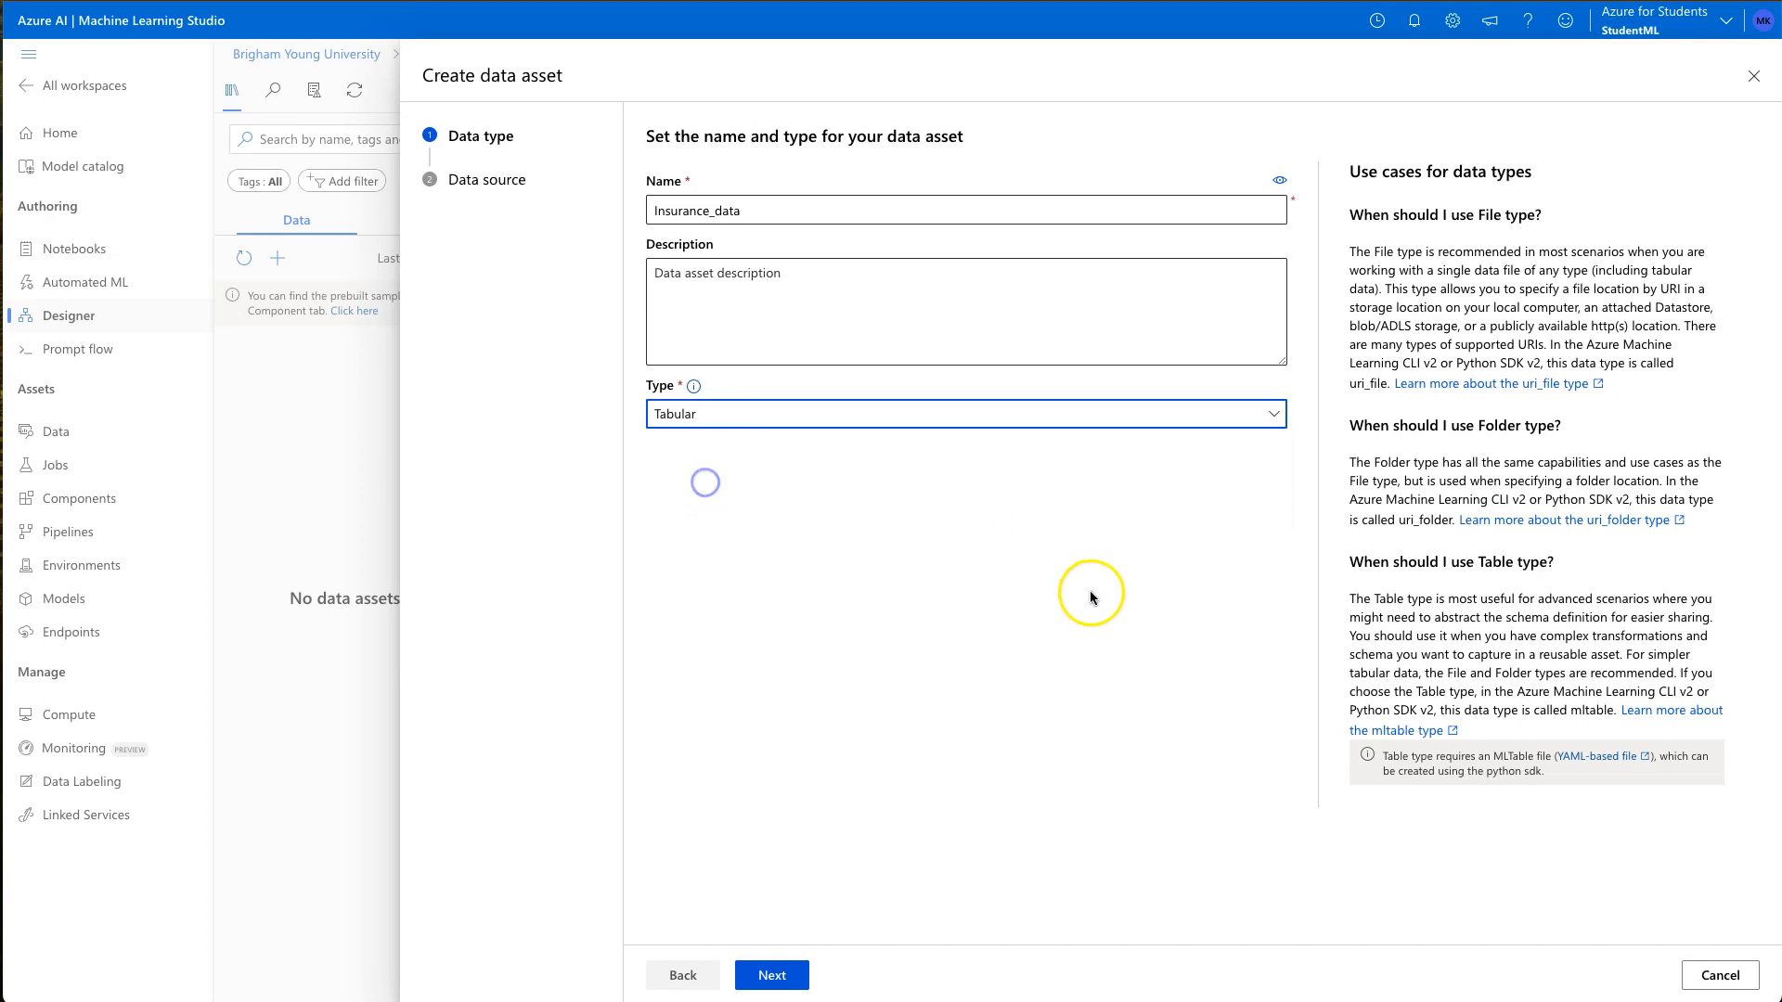
pyautogui.click(790, 420)
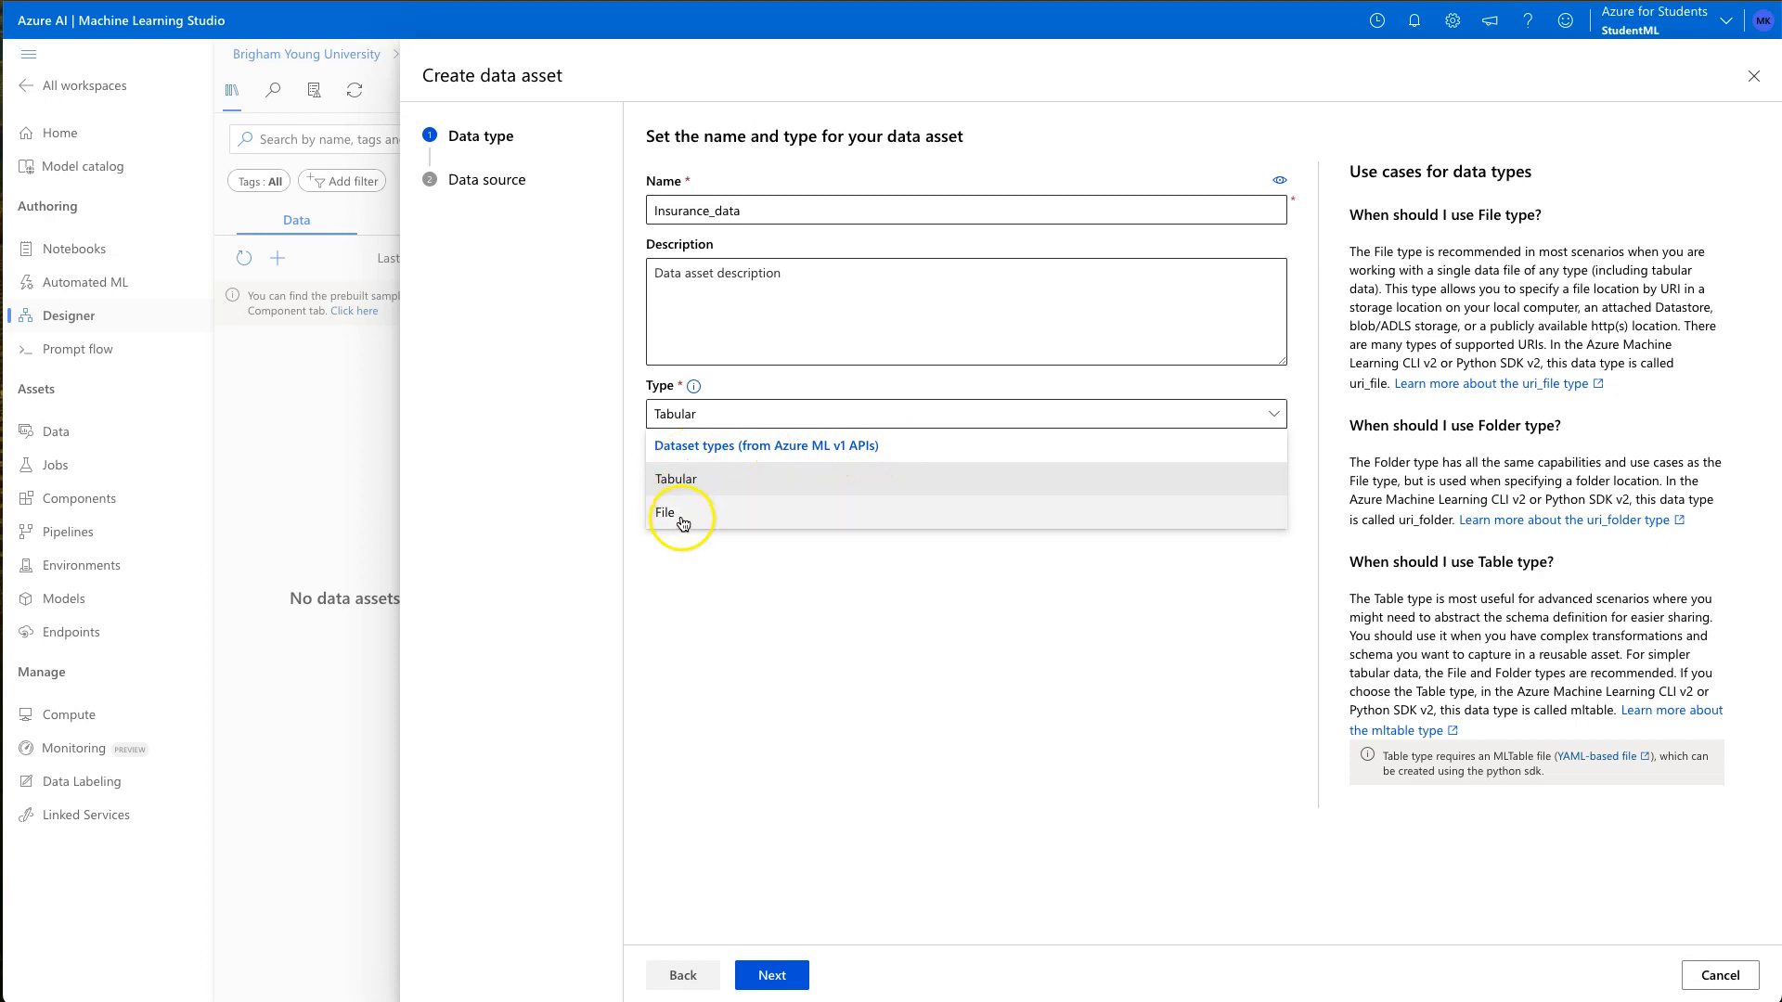
pyautogui.click(691, 483)
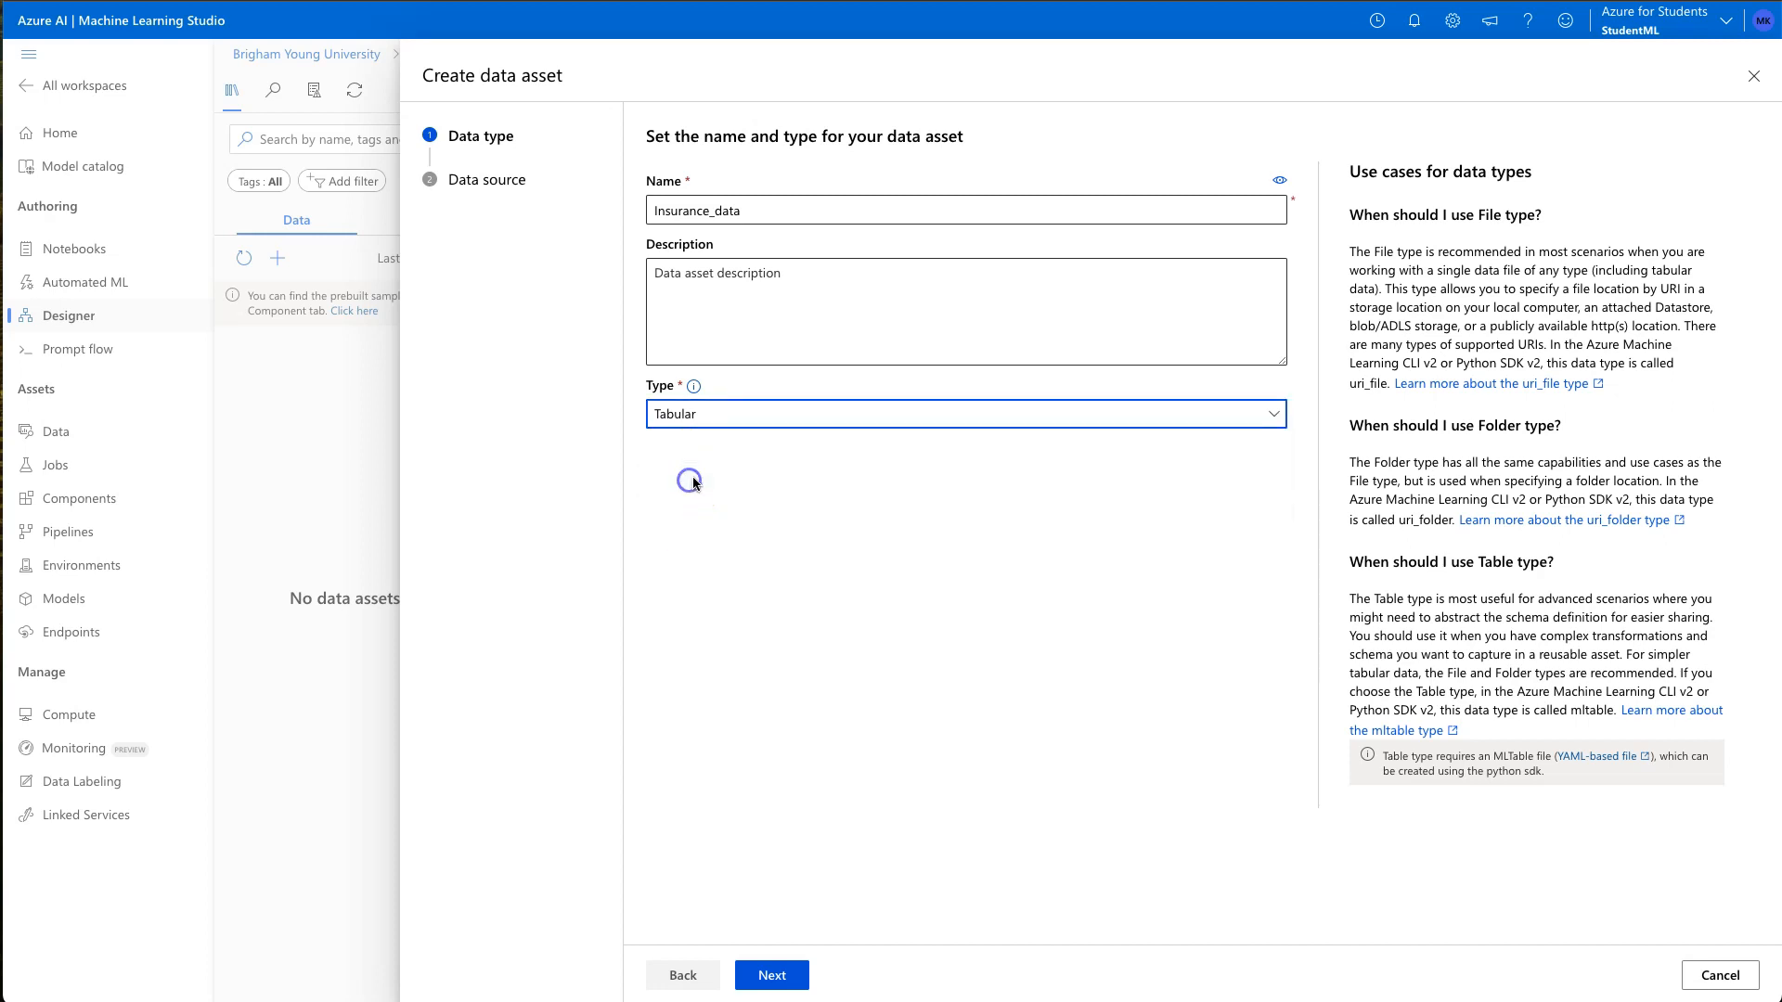
pyautogui.click(778, 978)
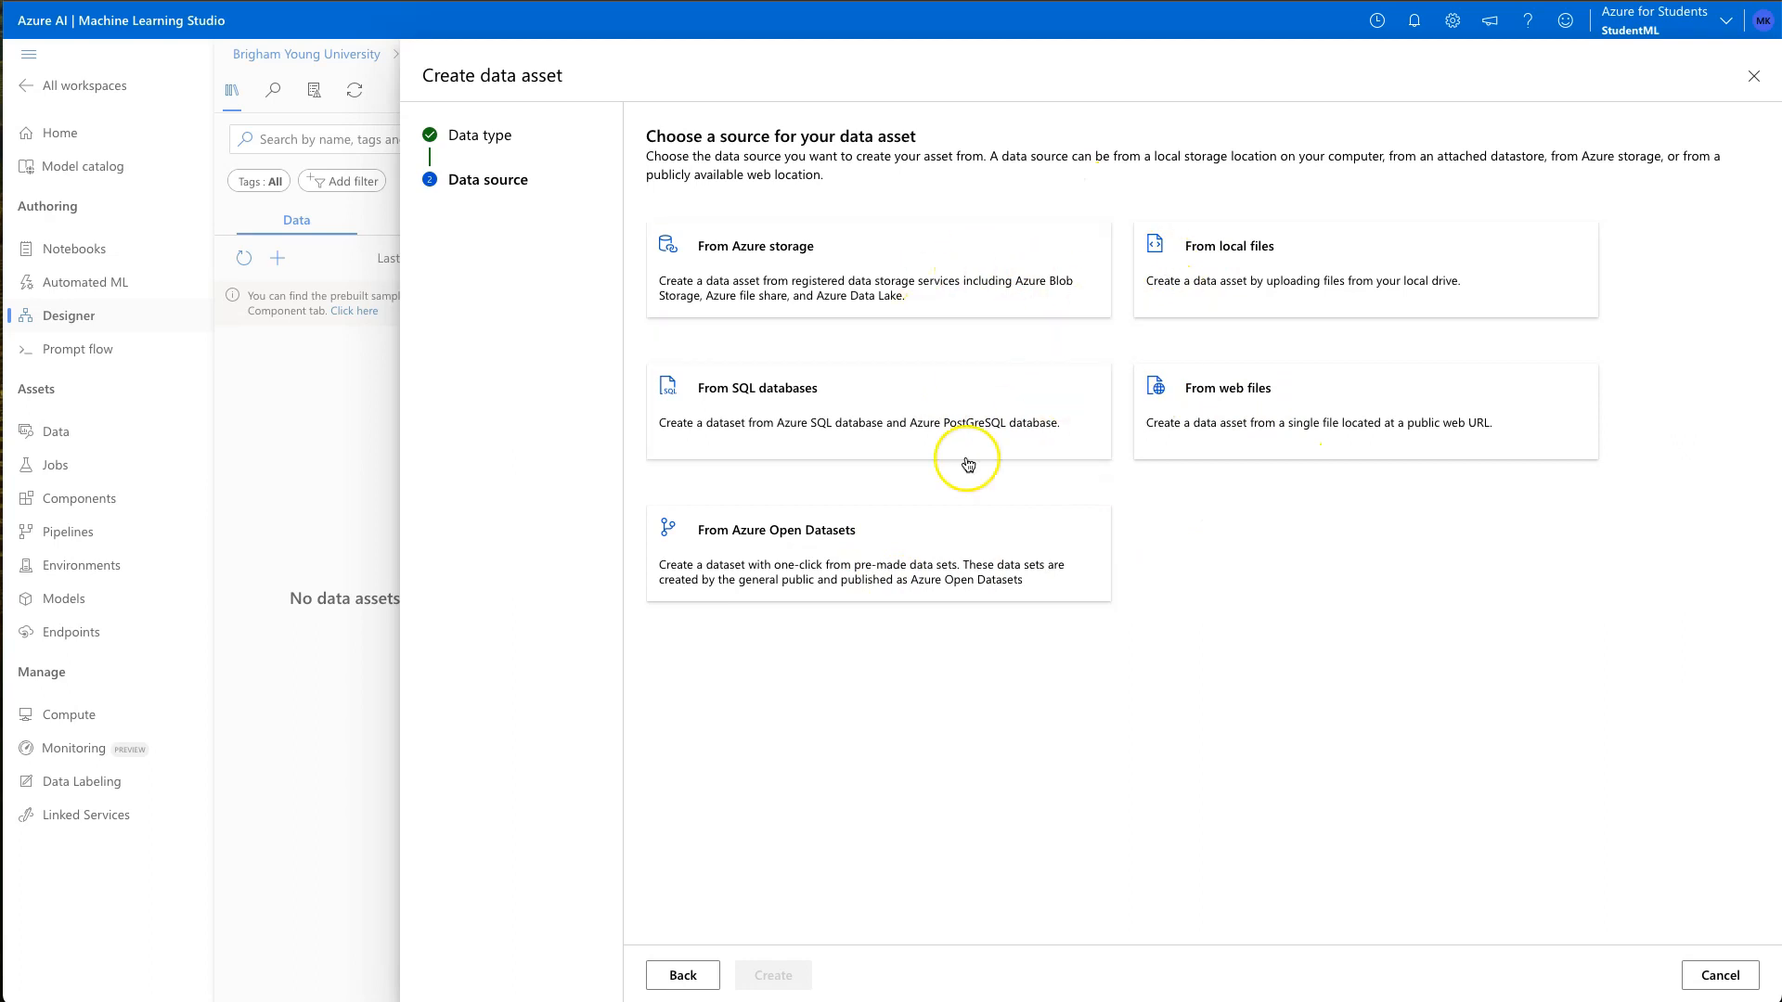
# Step: Use local files as the data source and workspaceblobstore in Azure Blob Storage as the destination datastore
pyautogui.click(1275, 259)
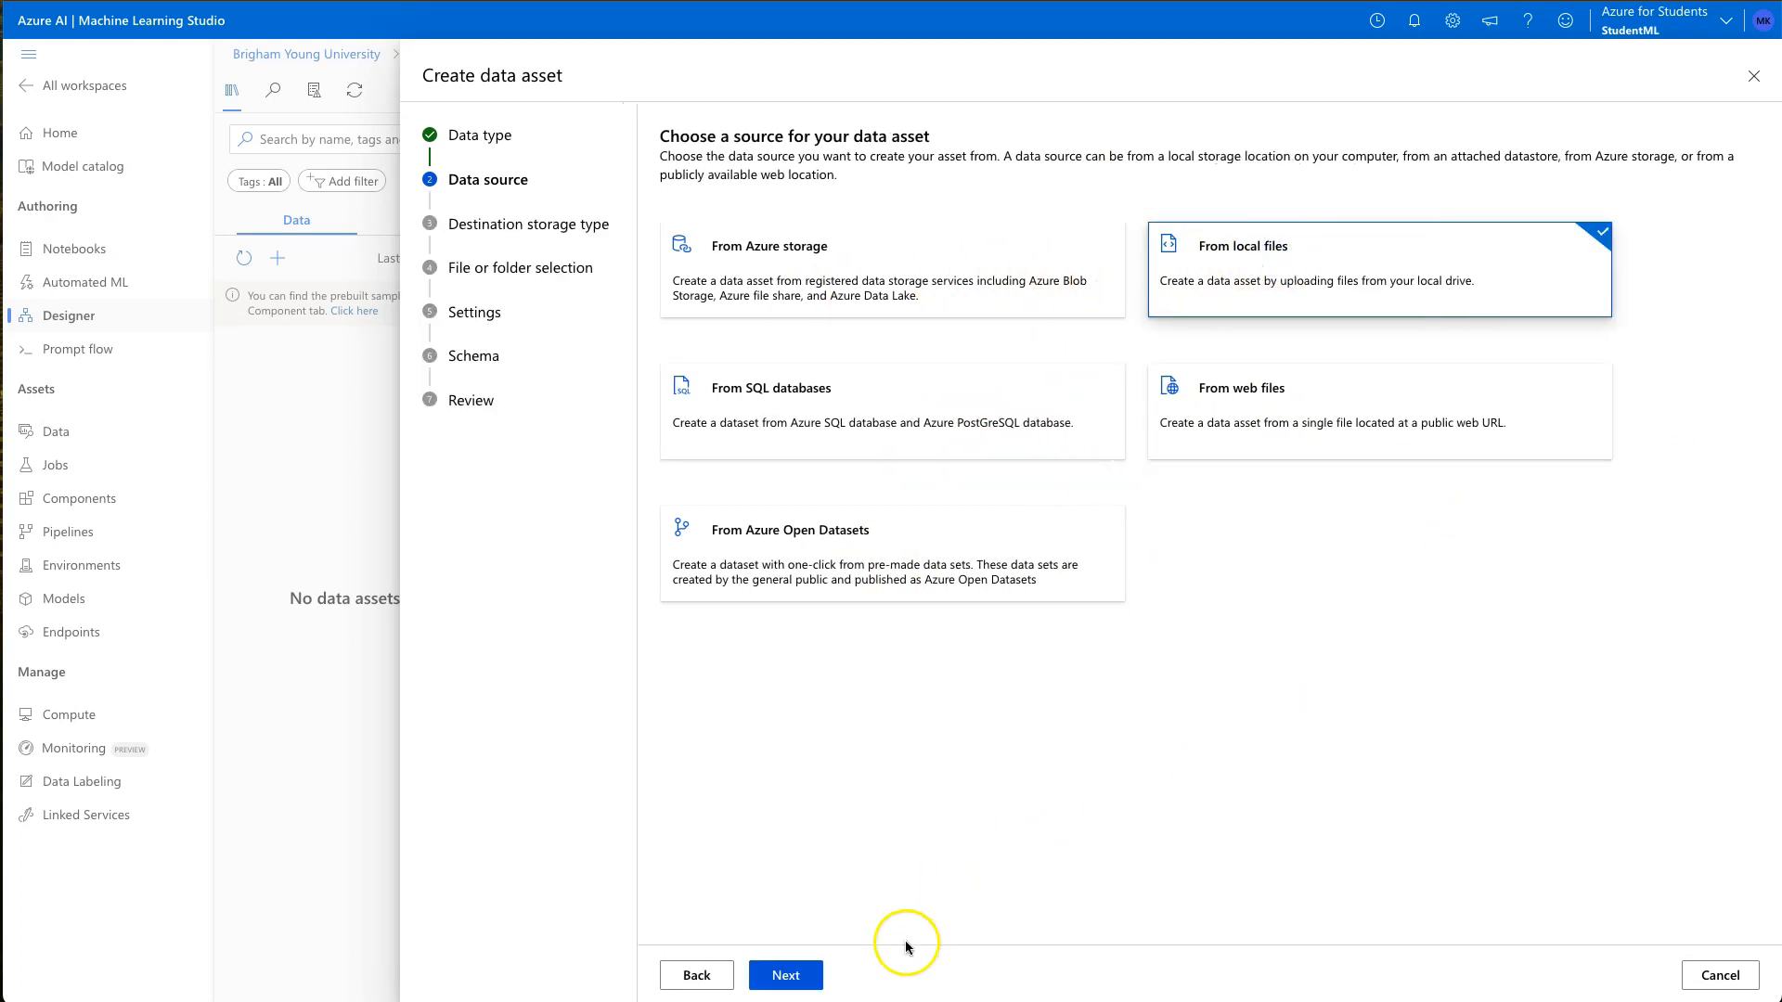
pyautogui.click(792, 991)
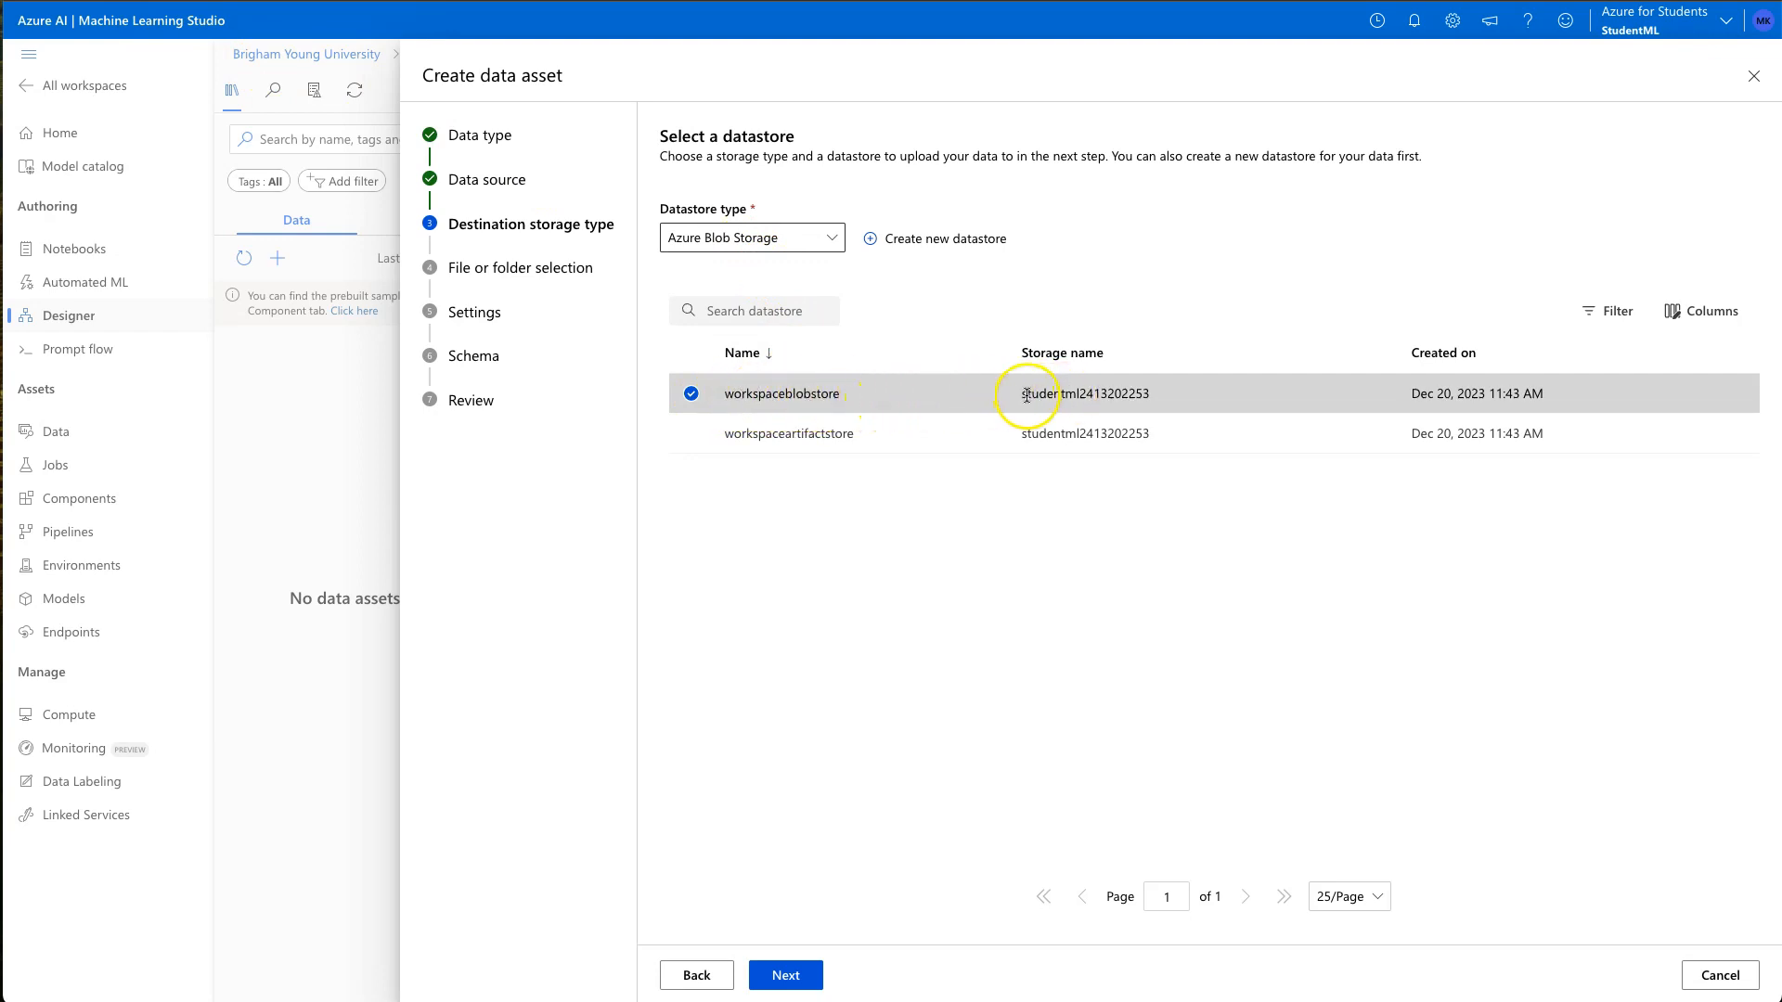
pyautogui.moveTo(1027, 396); pyautogui.dragTo(1071, 396)
pyautogui.click(1054, 401)
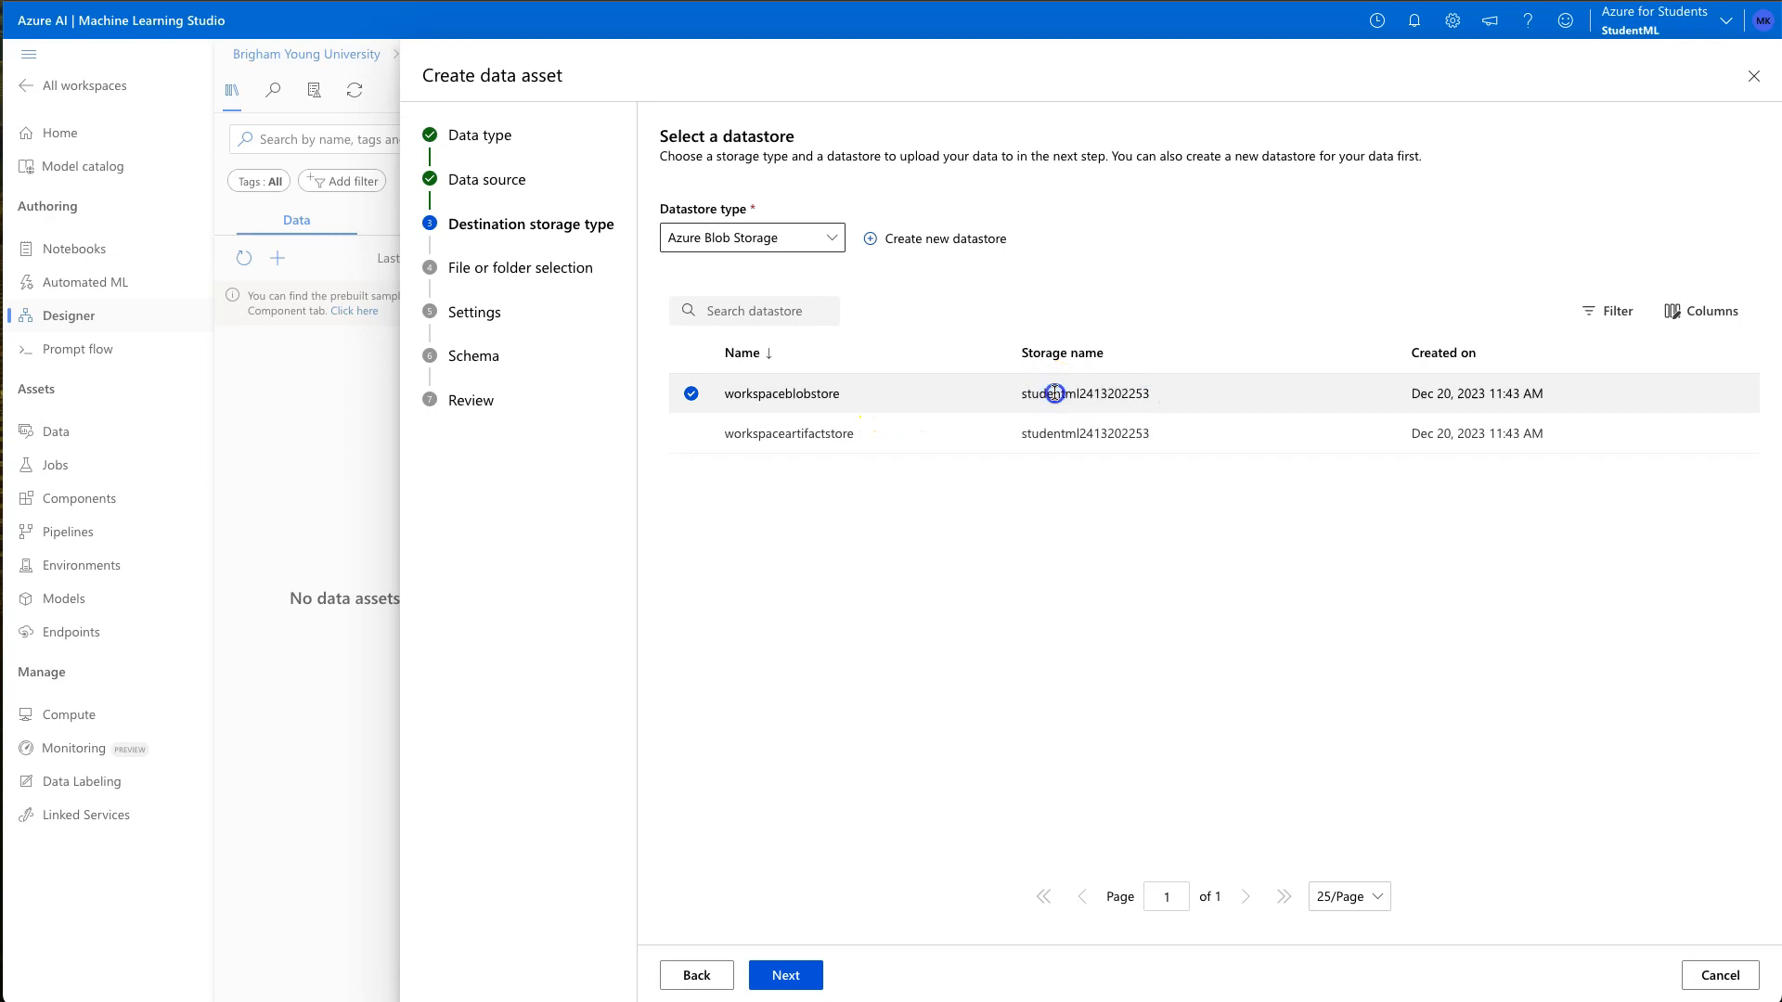
pyautogui.click(794, 989)
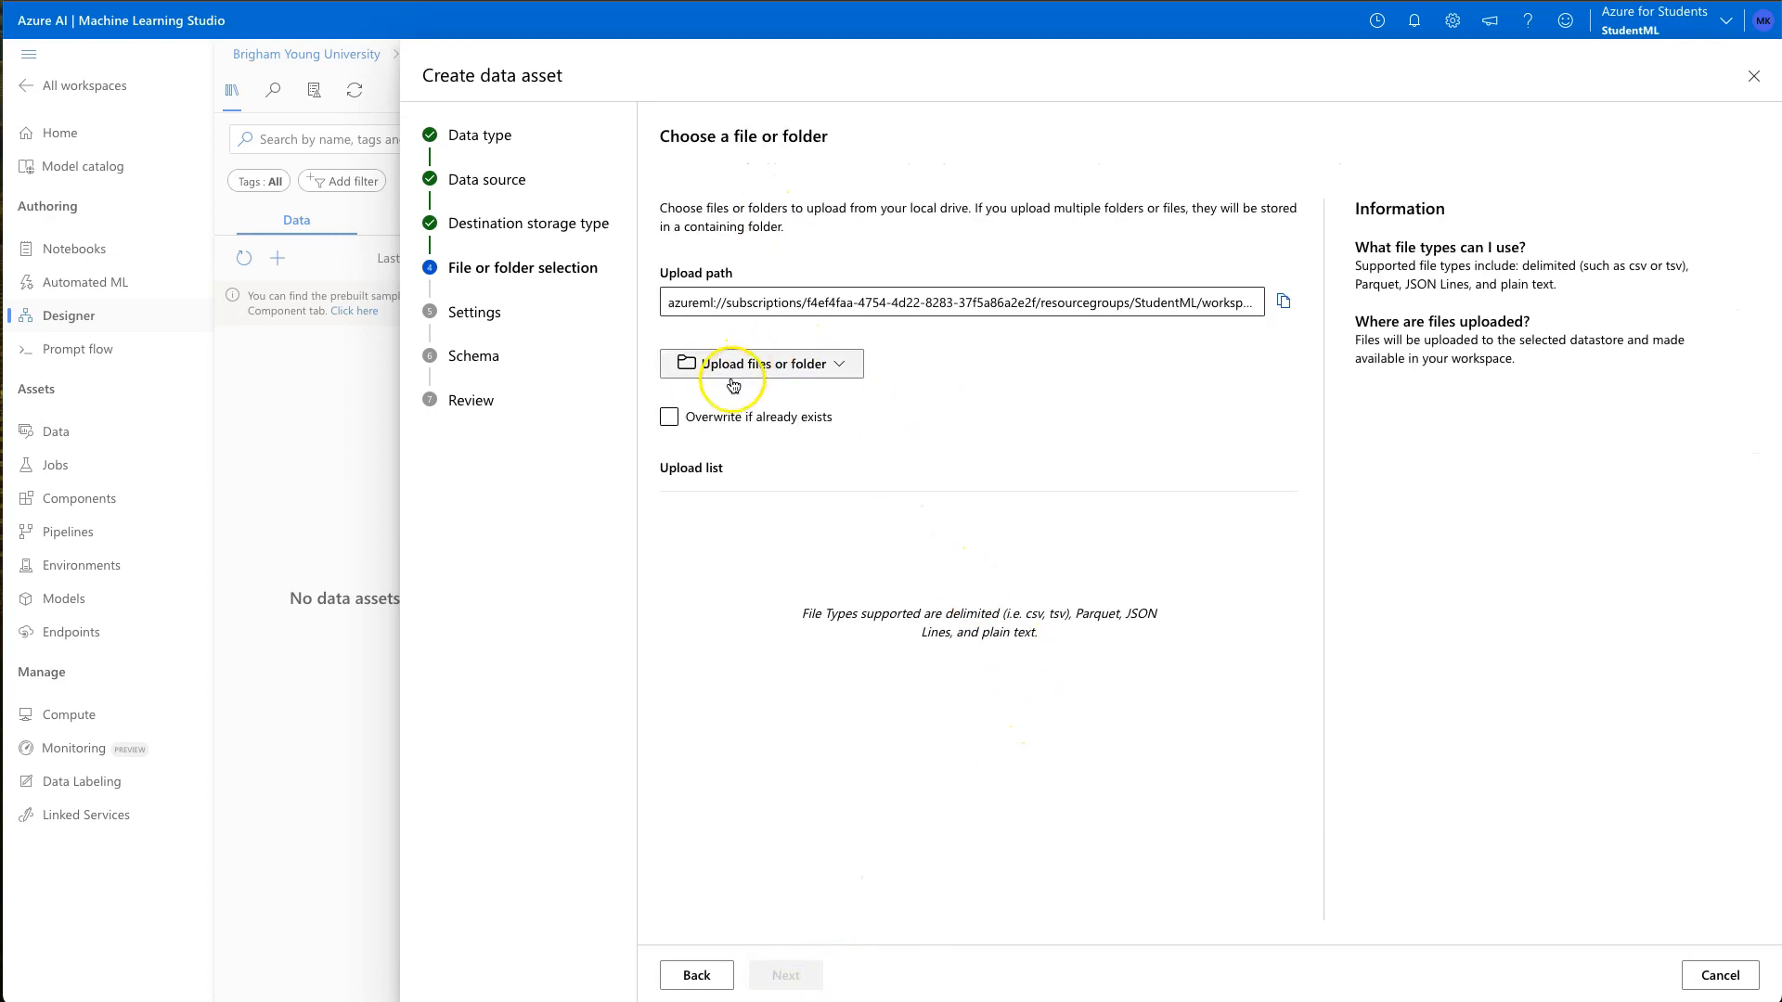
# Step: Upload insurance.csv from the Downloads folder for the data asset and continue to the parsing settings
pyautogui.click(735, 366)
pyautogui.click(739, 396)
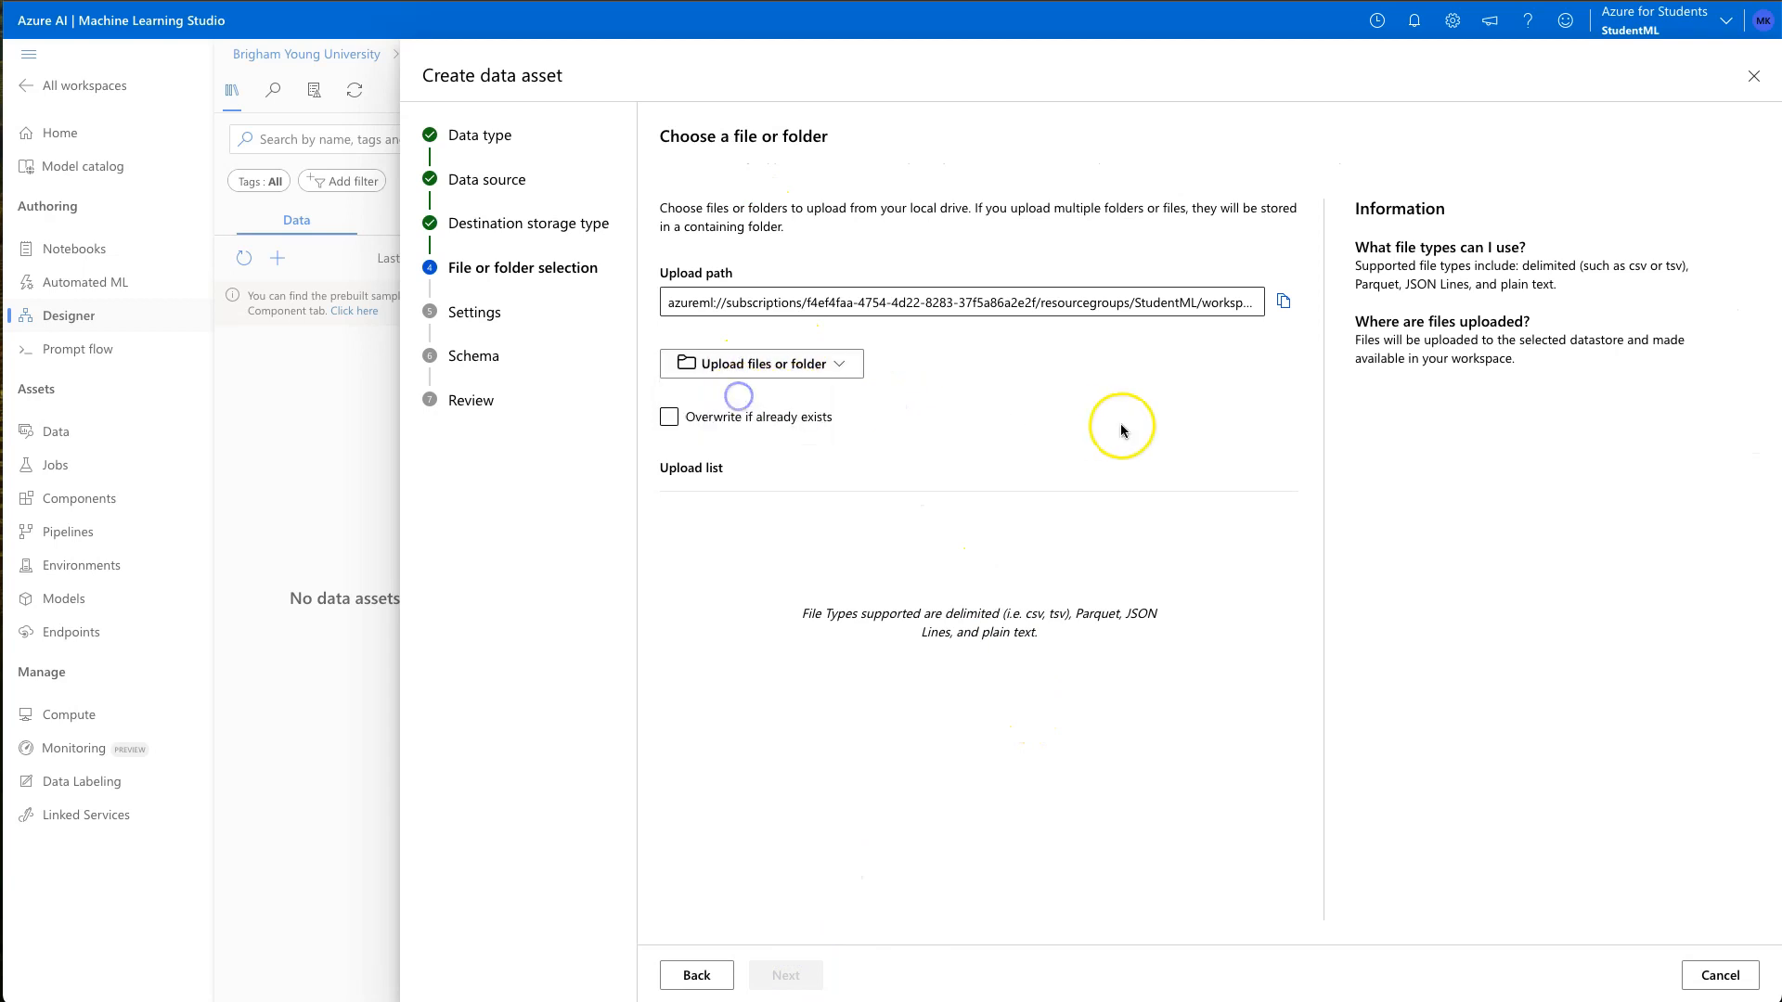
pyautogui.scroll(-10, 455, 557)
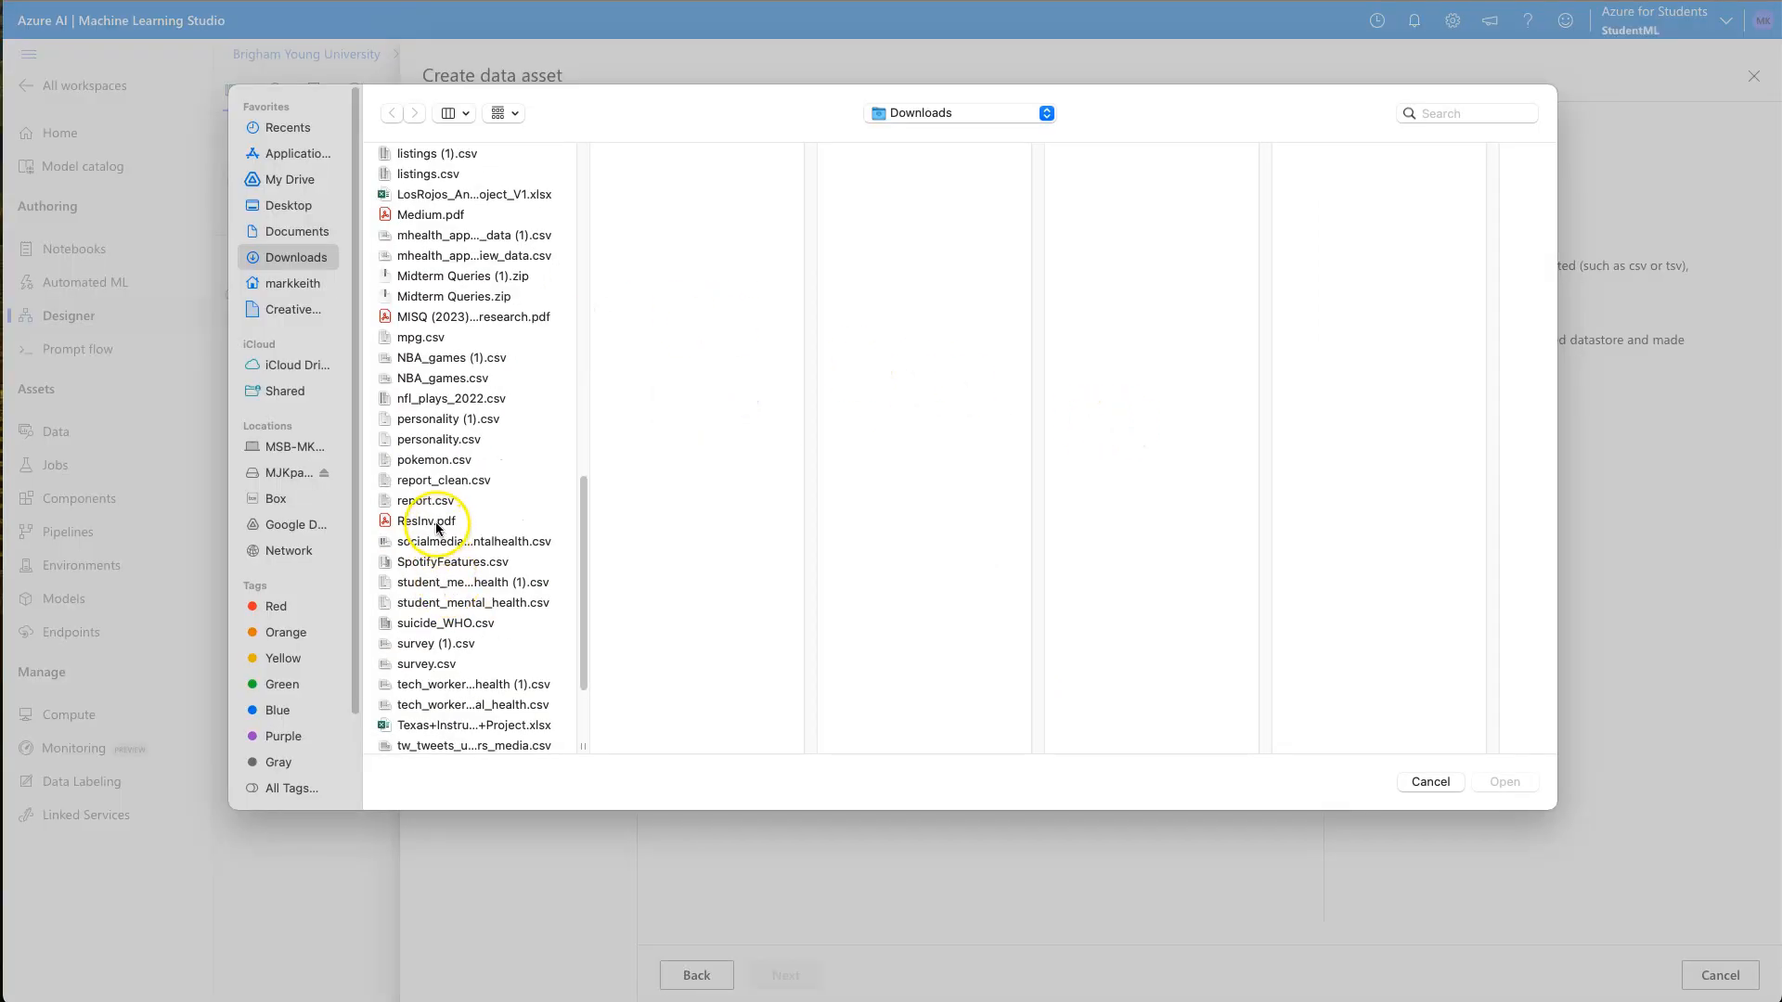
pyautogui.scroll(3, 415, 328)
pyautogui.scroll(1, 415, 314)
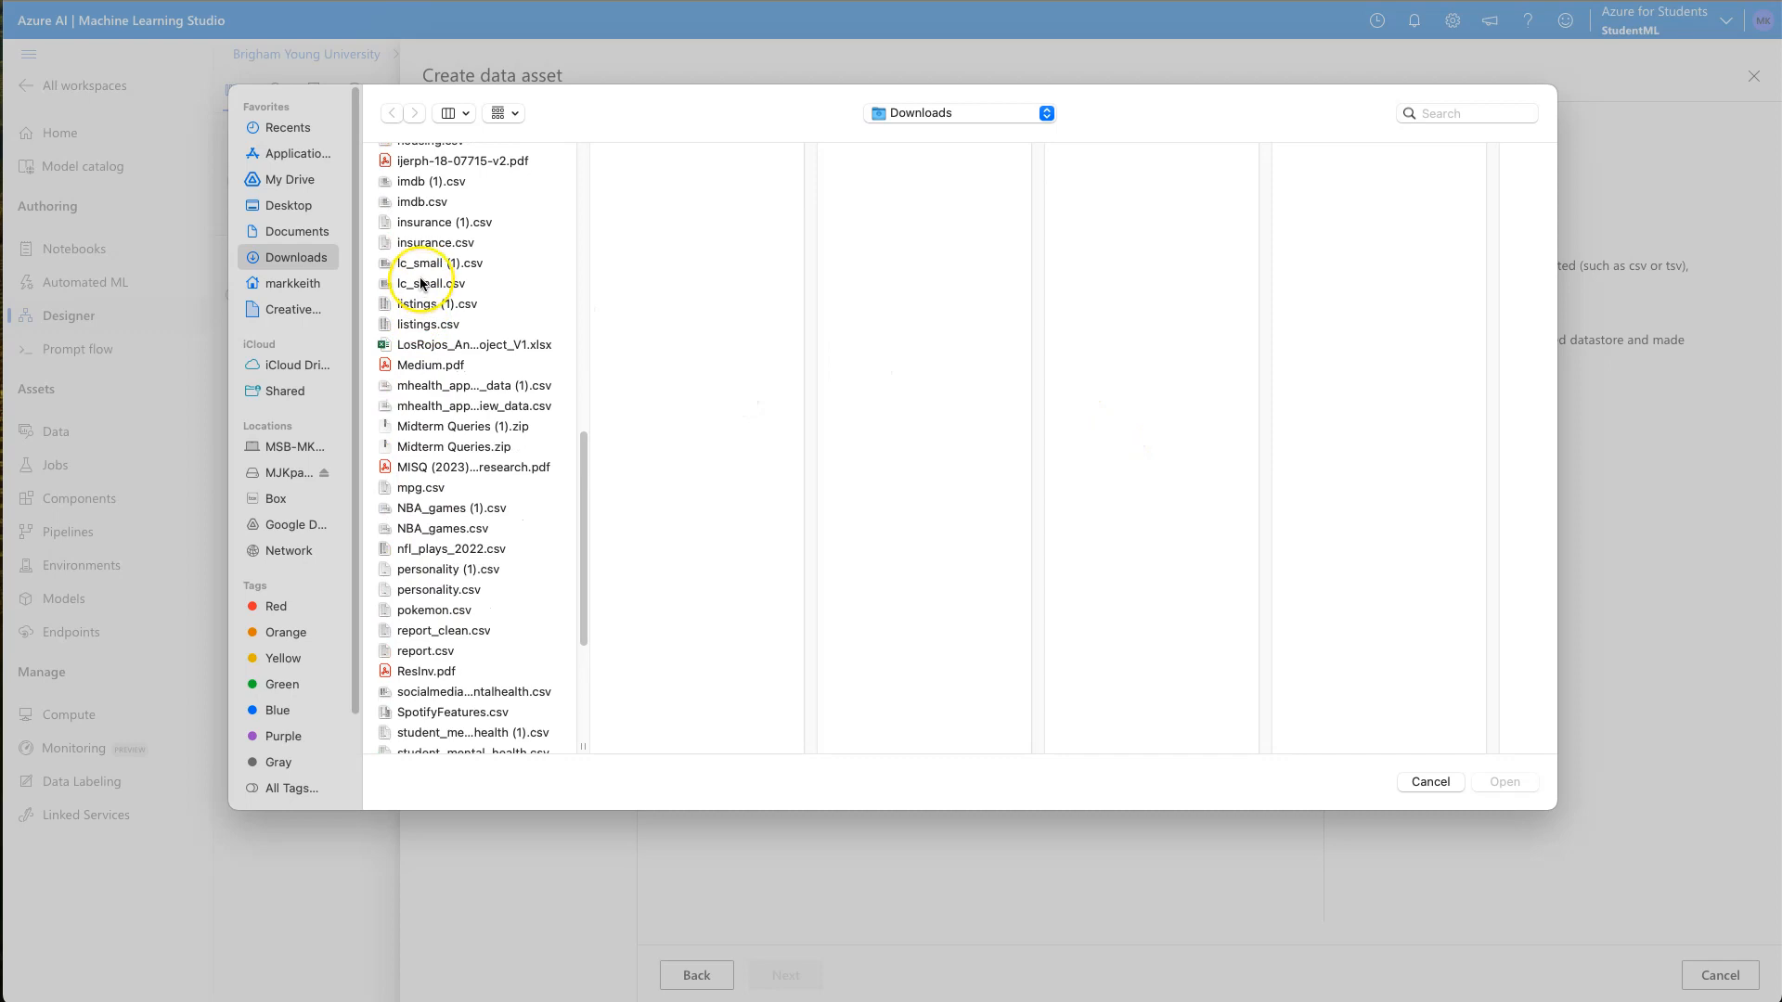
pyautogui.click(429, 242)
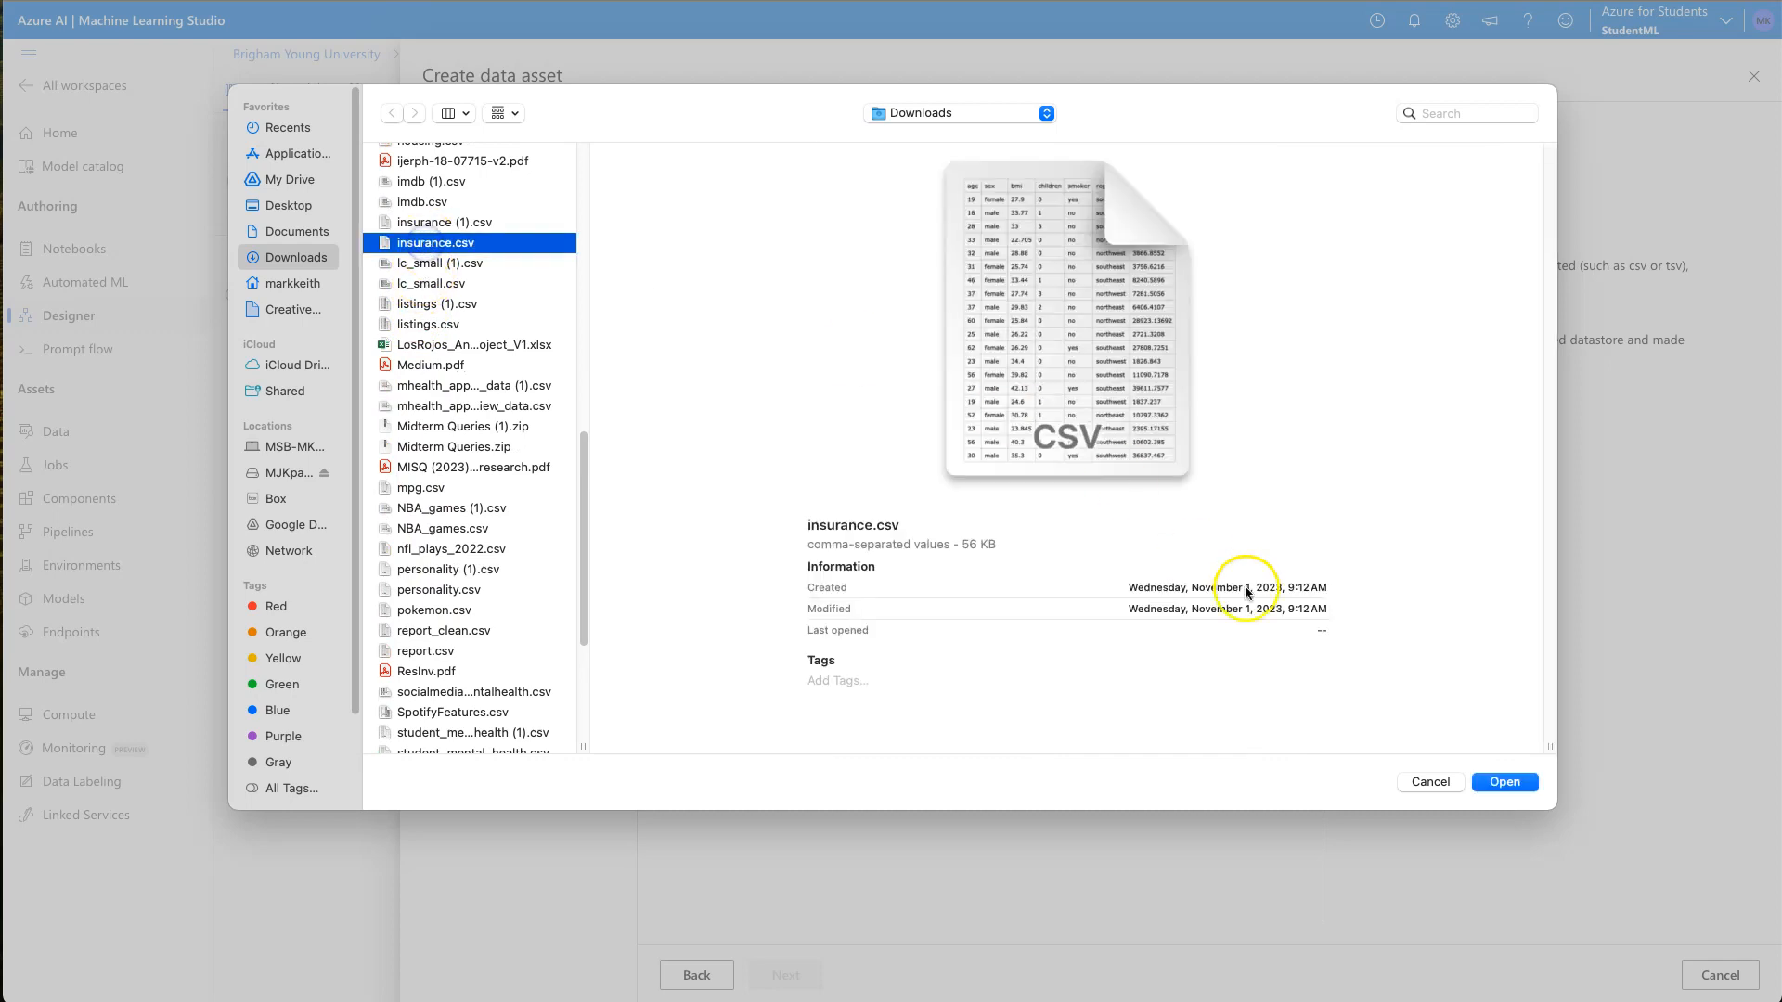
pyautogui.click(1505, 781)
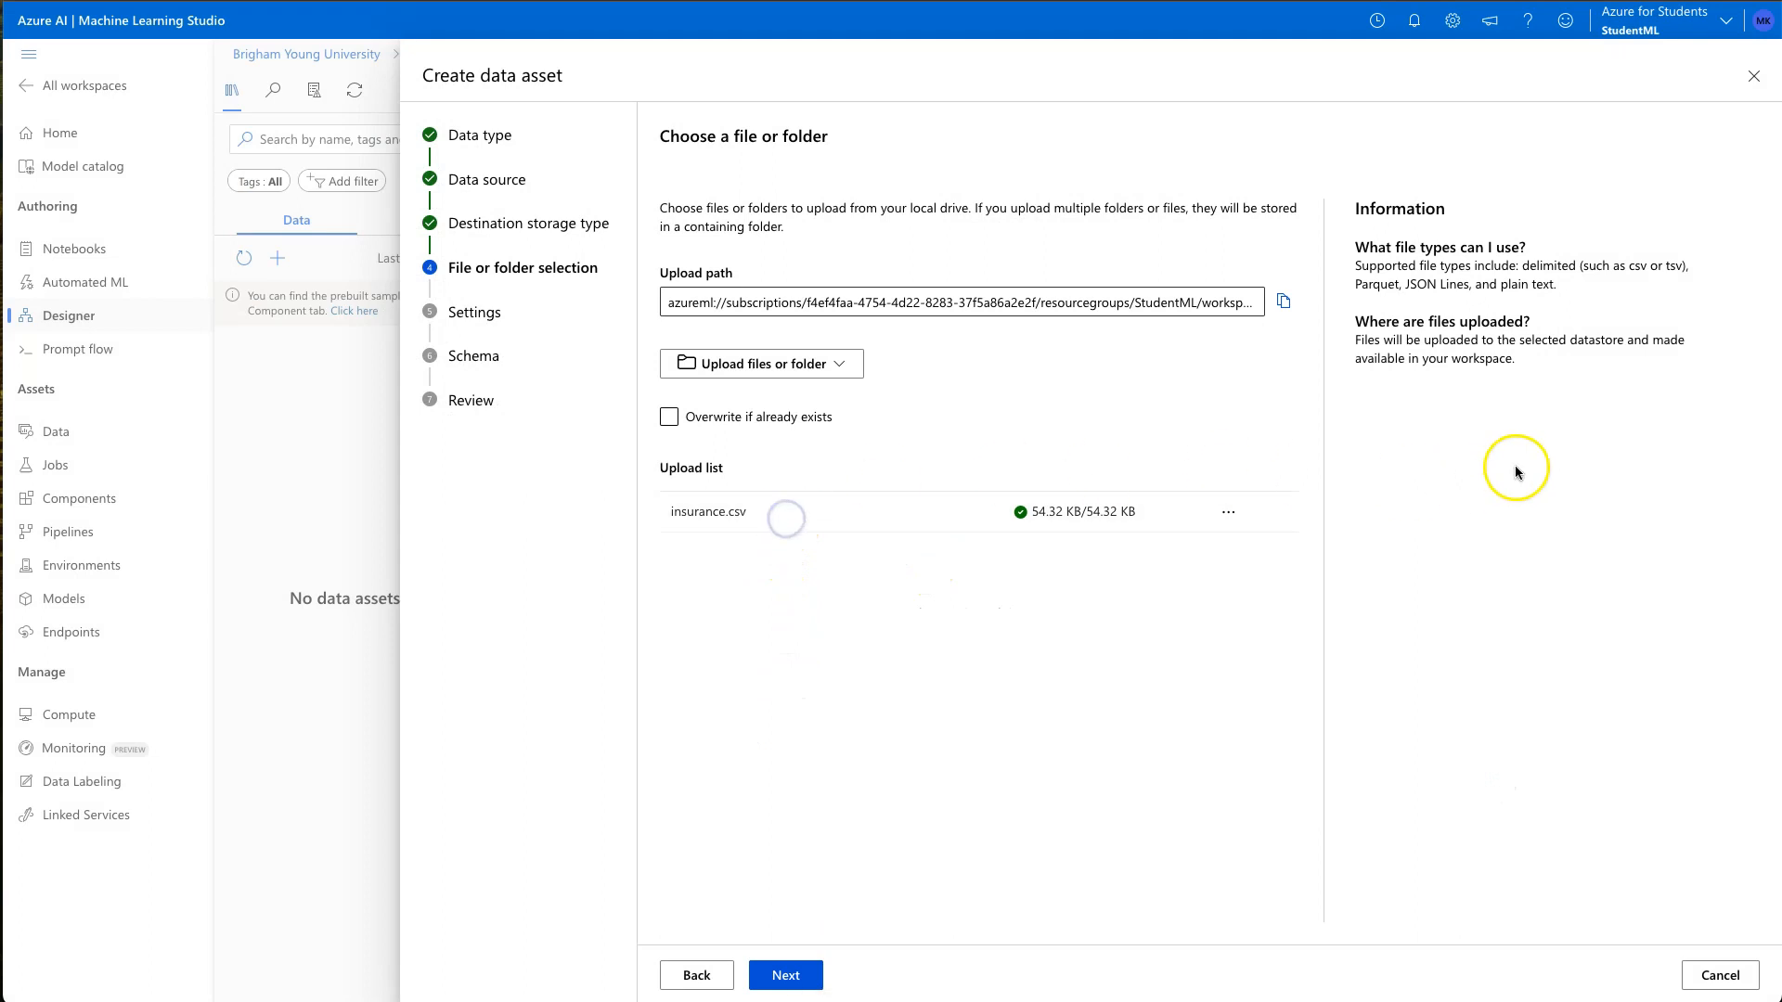
pyautogui.click(789, 977)
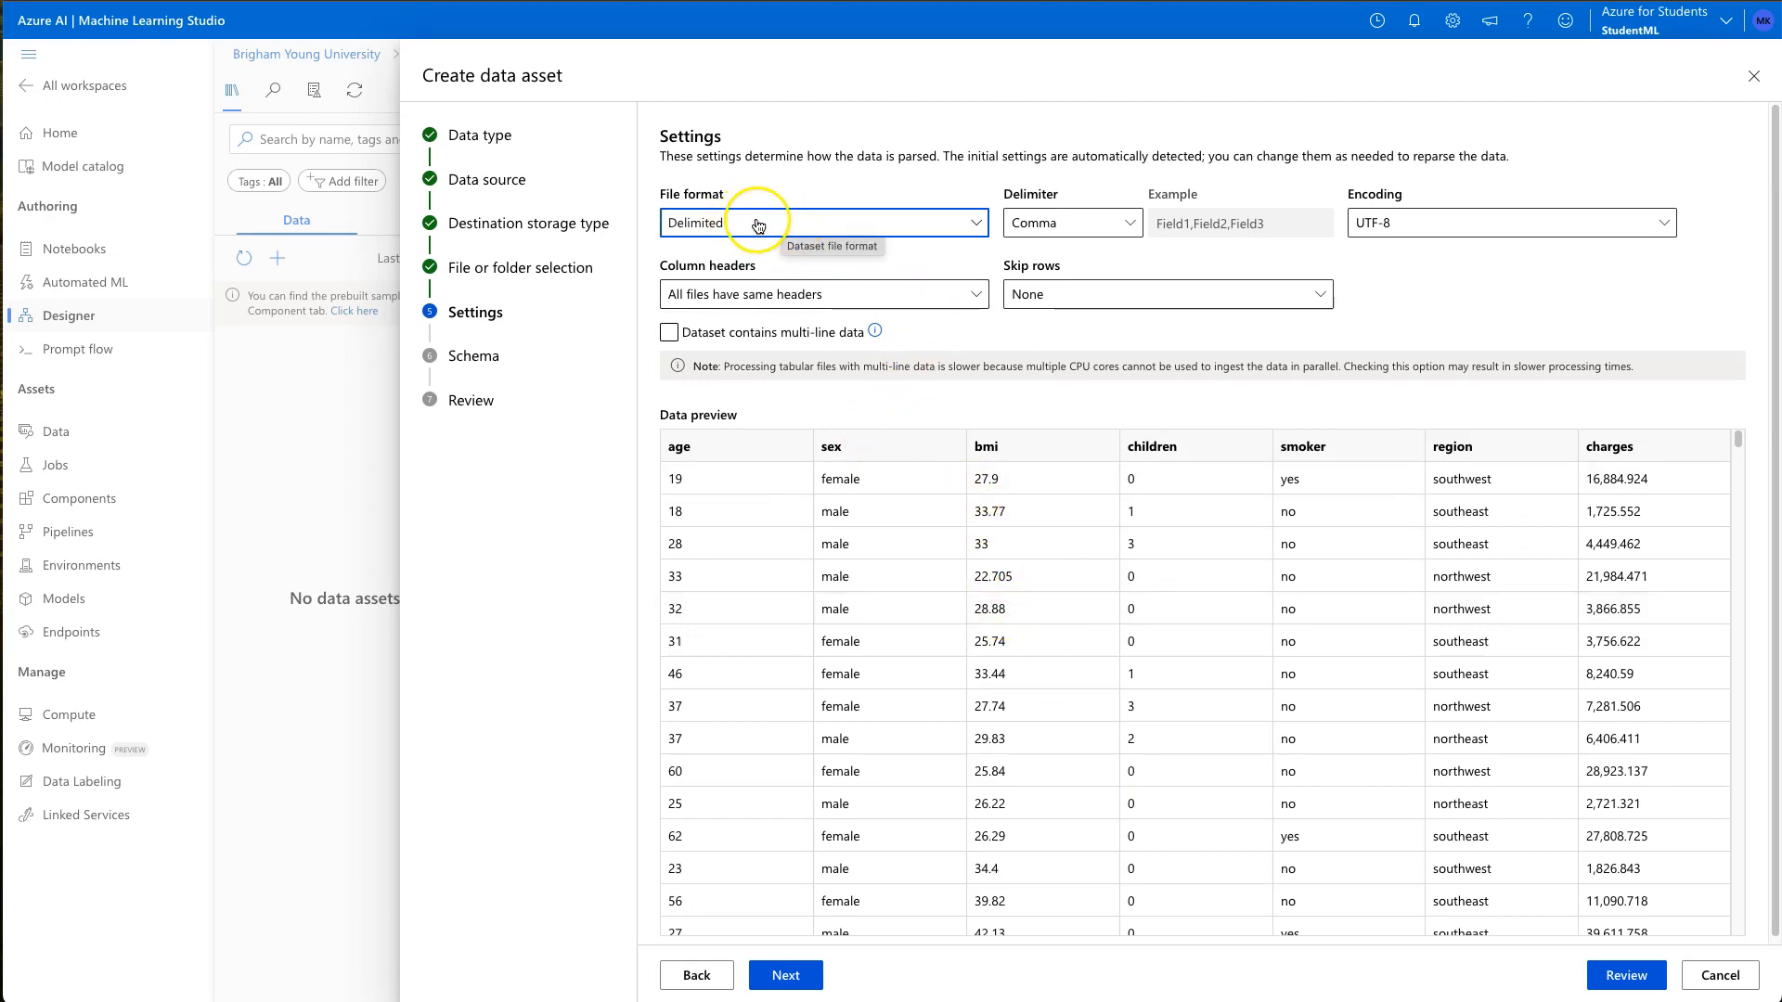
# Step: Examine the file format, delimiter and encoding options for parsing the insurance file, leaving them at Delimited, Comma and UTF-8
pyautogui.click(954, 227)
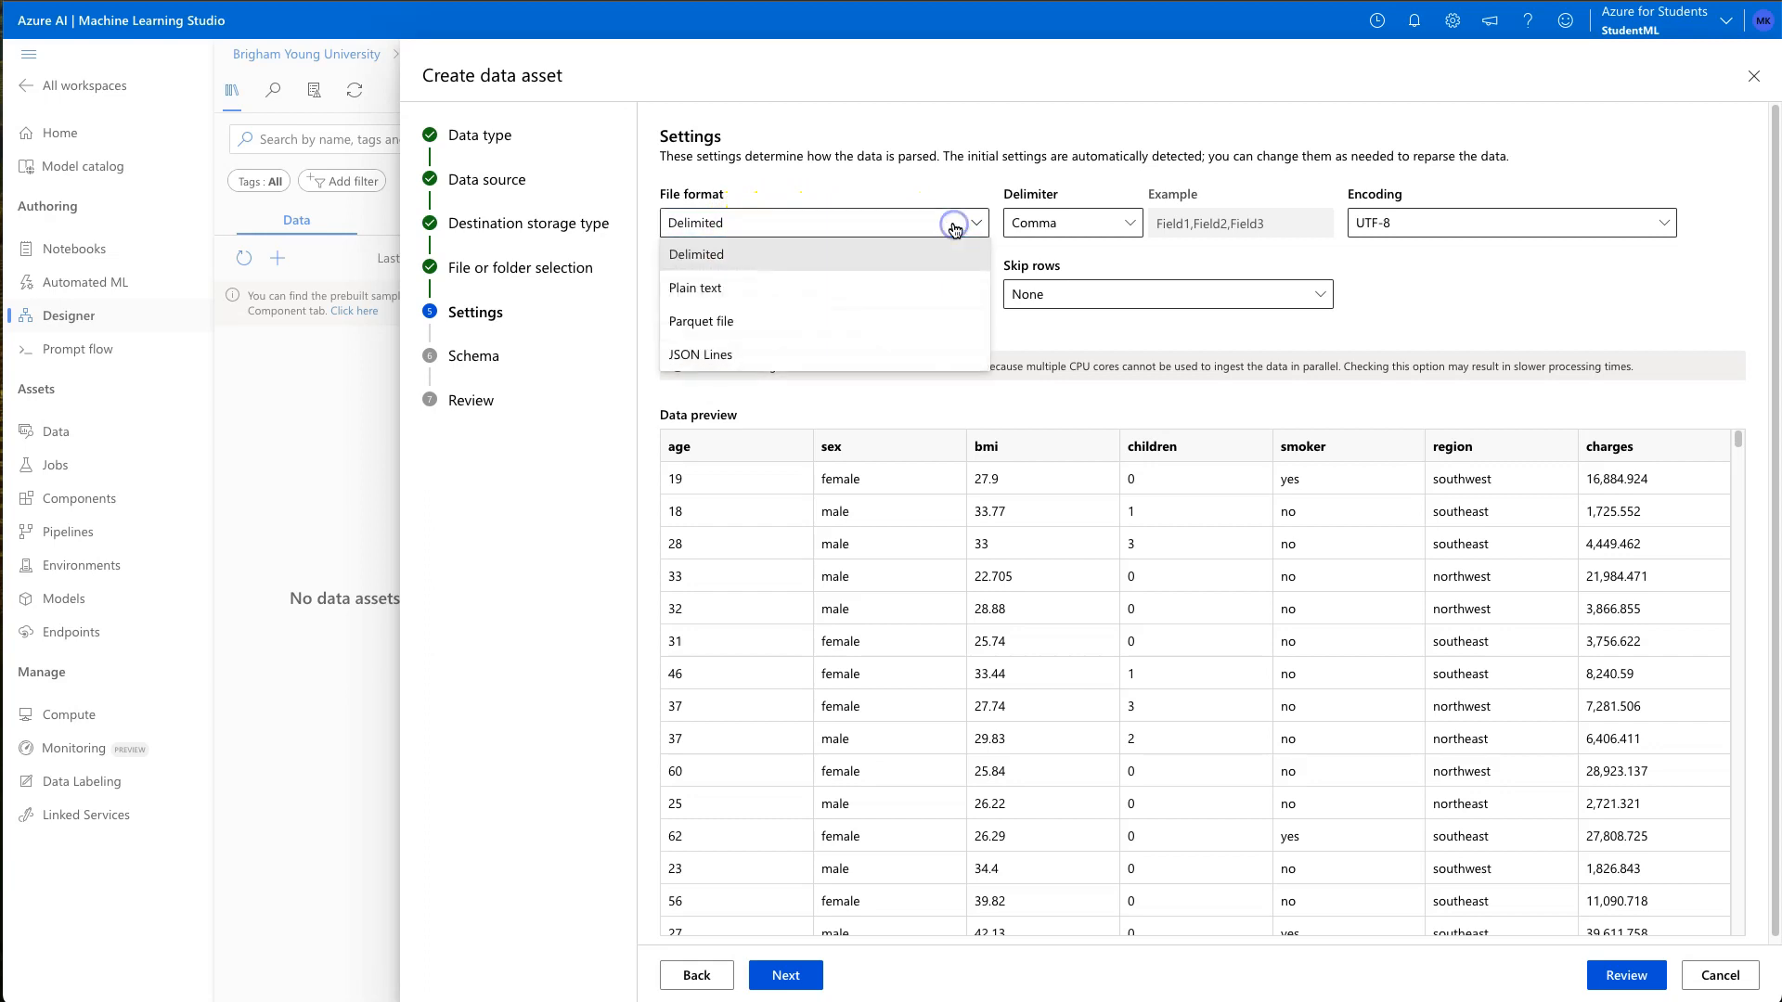
pyautogui.click(955, 226)
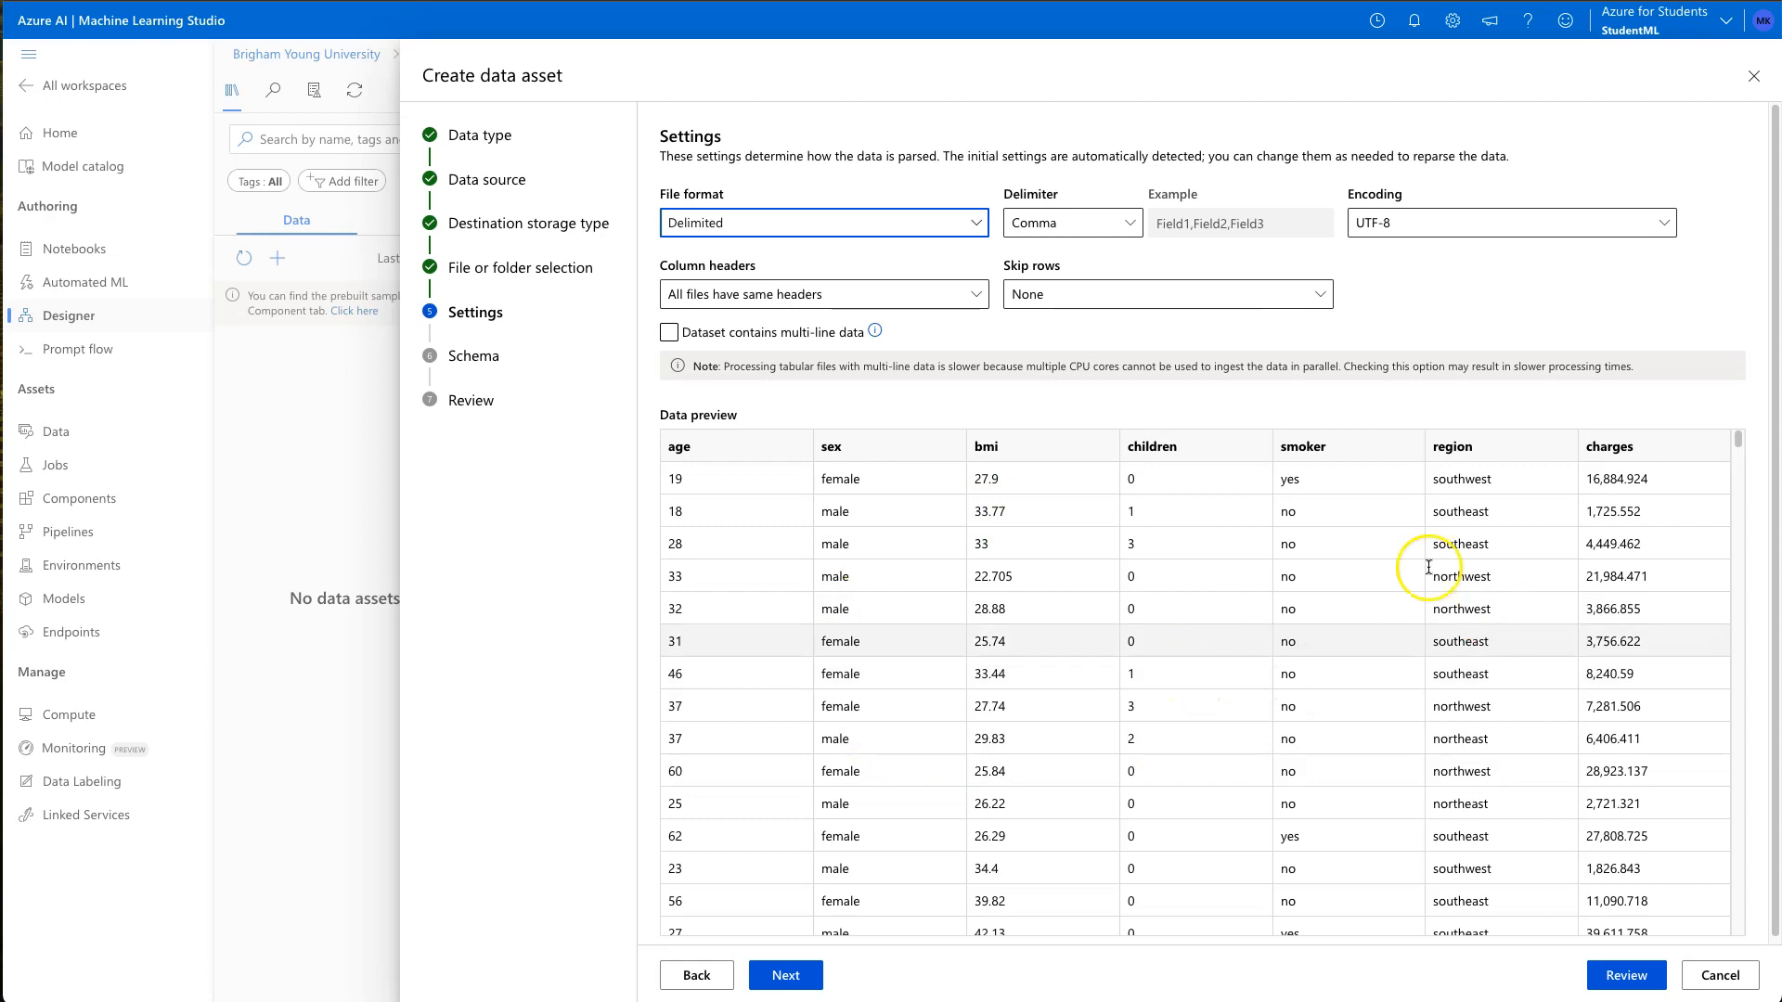
pyautogui.click(1121, 237)
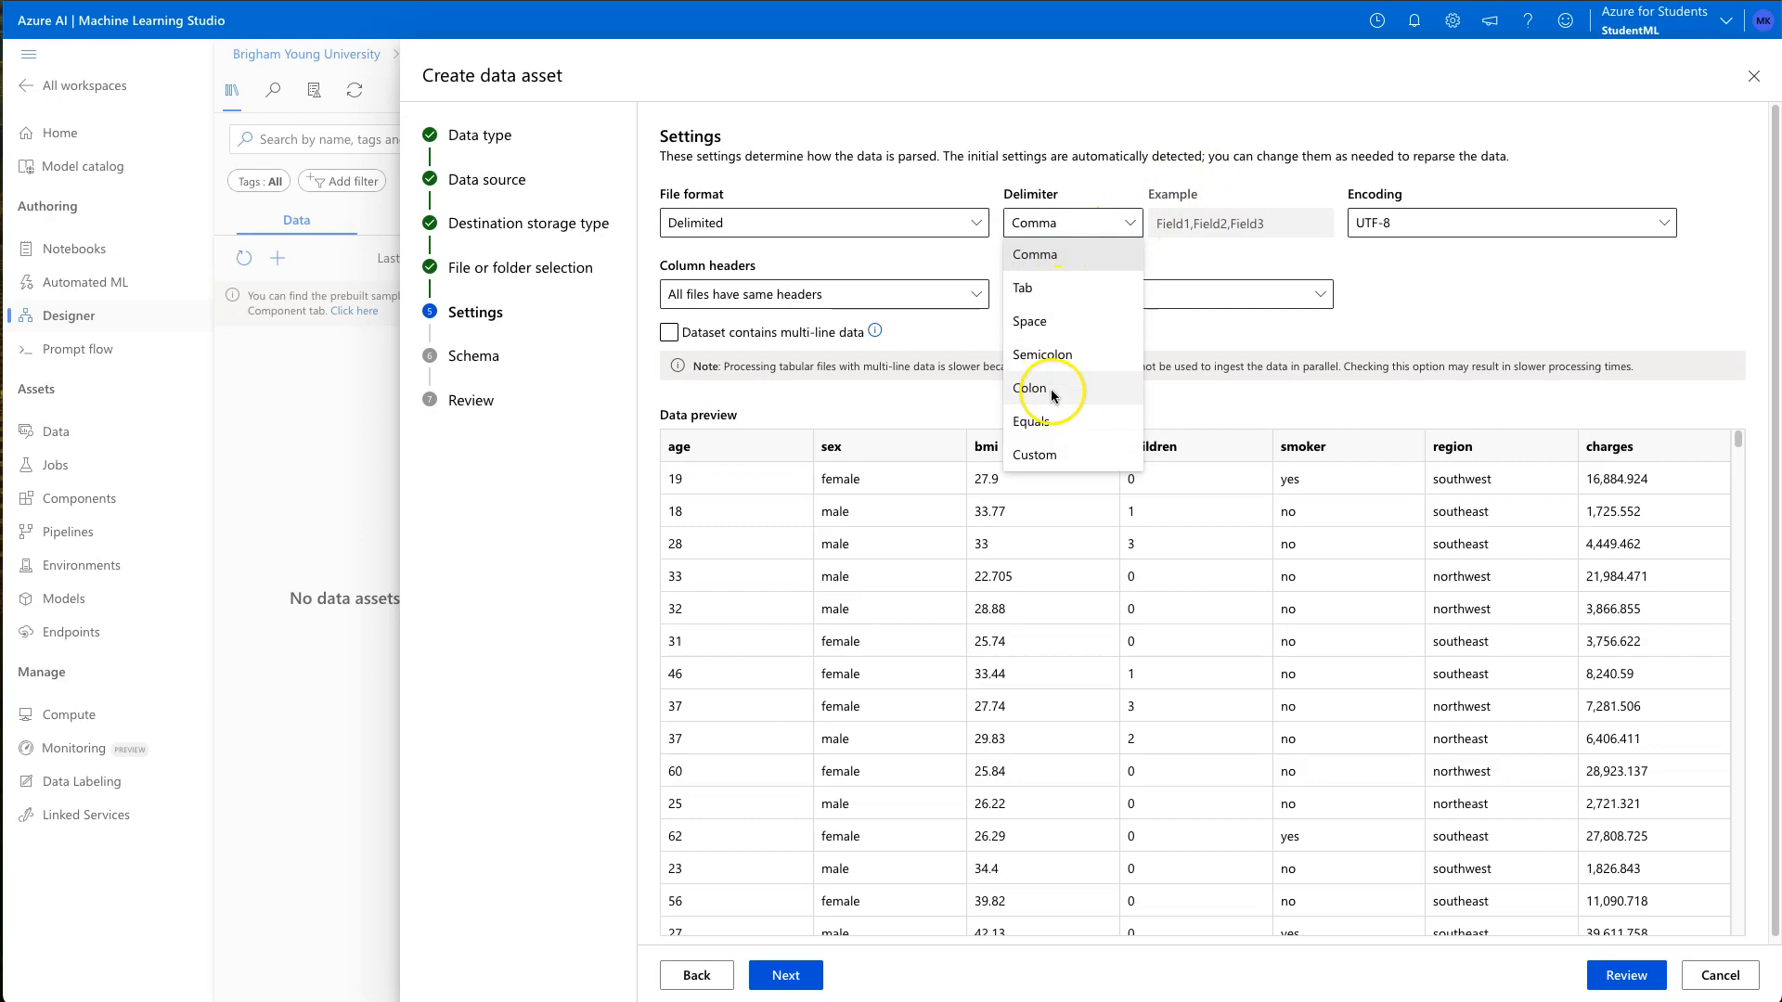
pyautogui.click(1438, 230)
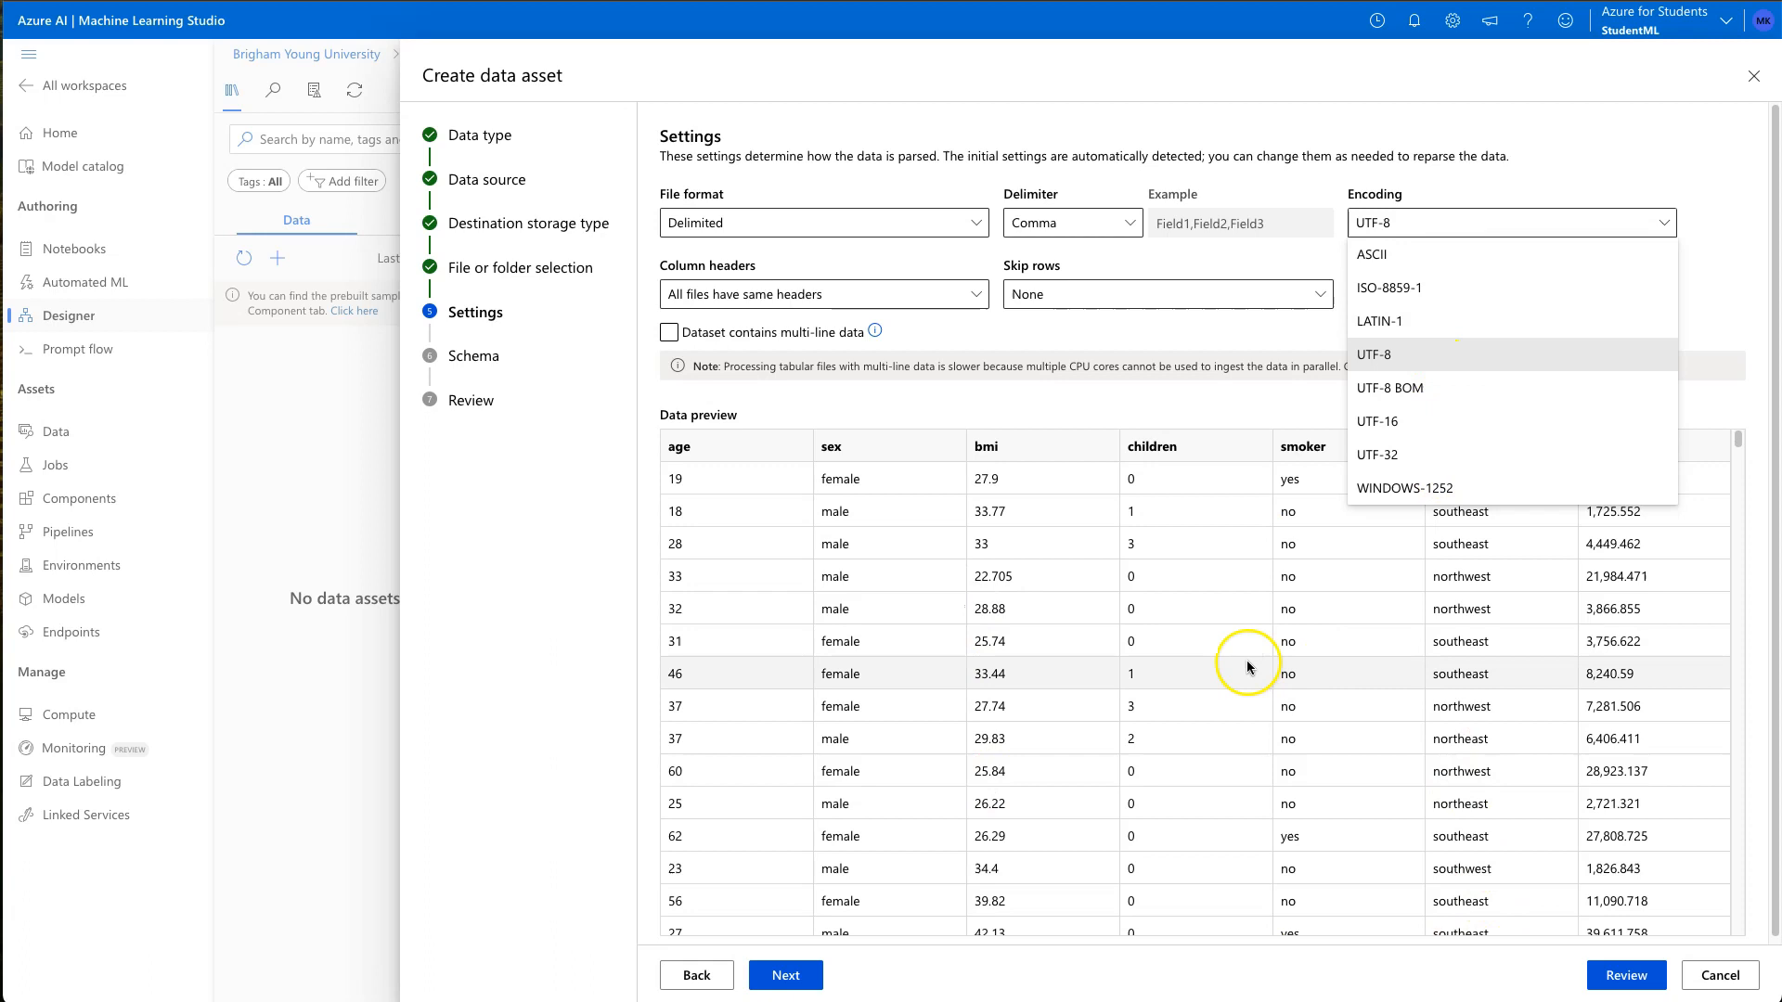
pyautogui.click(1232, 332)
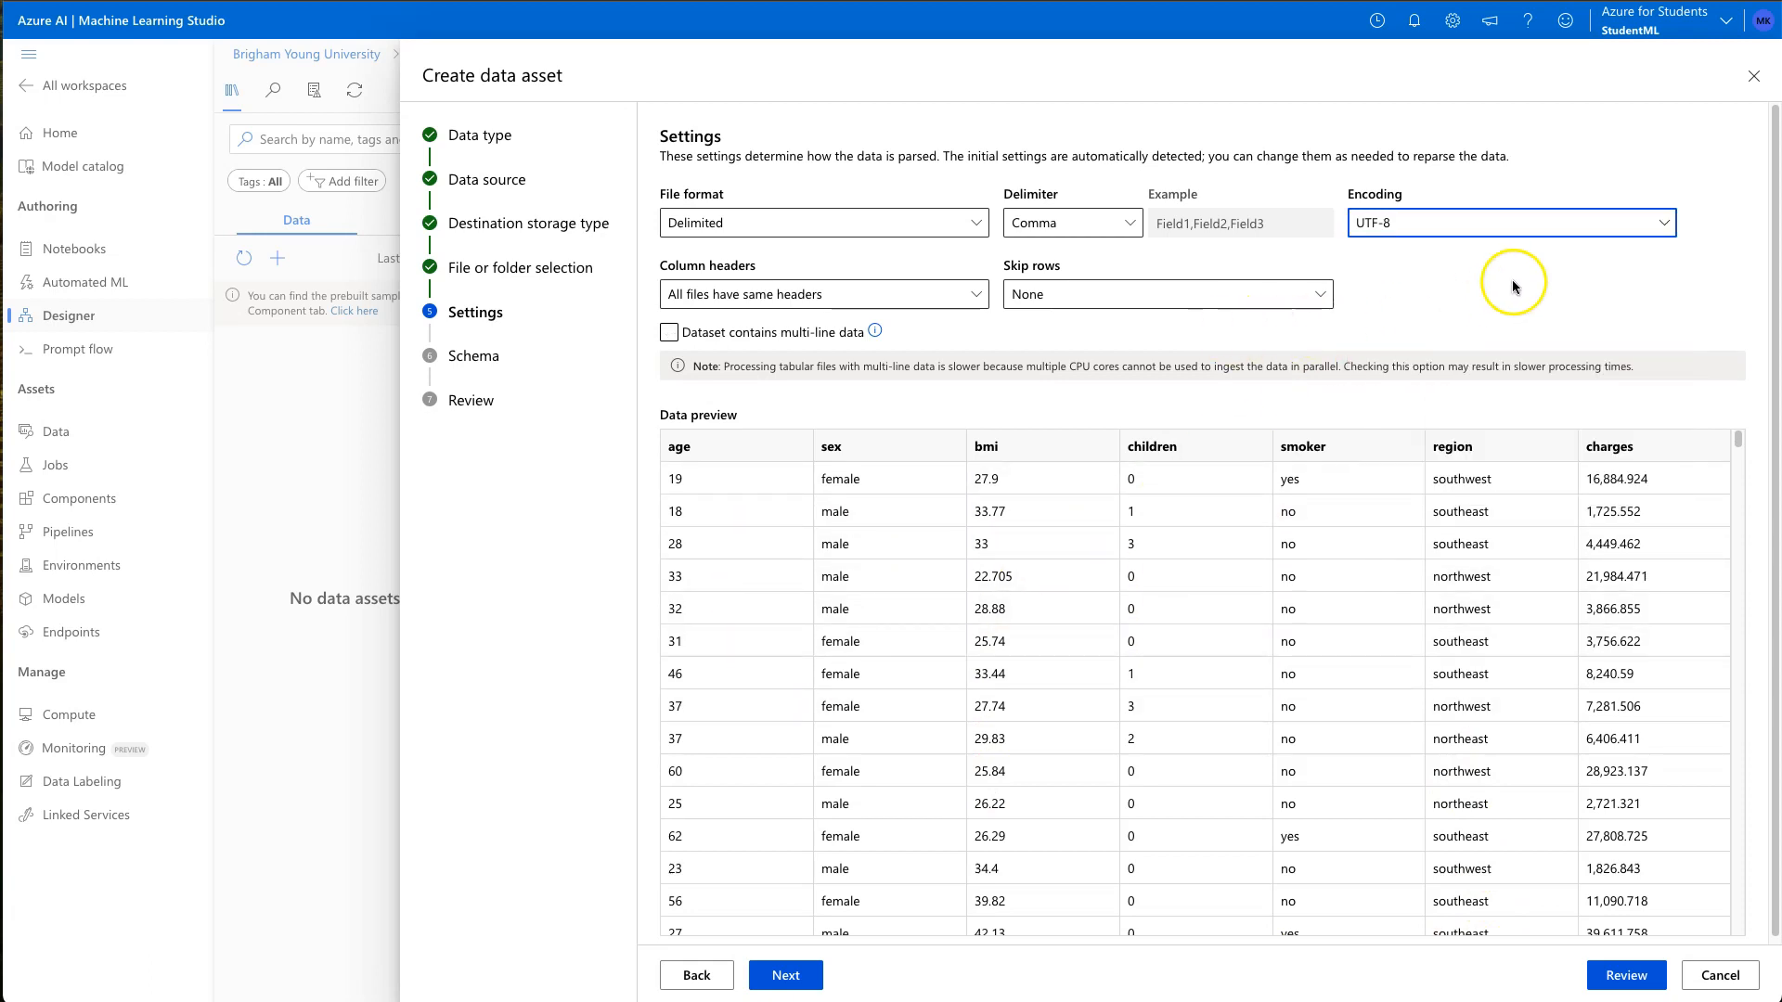
# Step: Keep the column headers at All files have same headers, skip no rows, leave multi-line data off, and accept the parsing settings
pyautogui.click(971, 304)
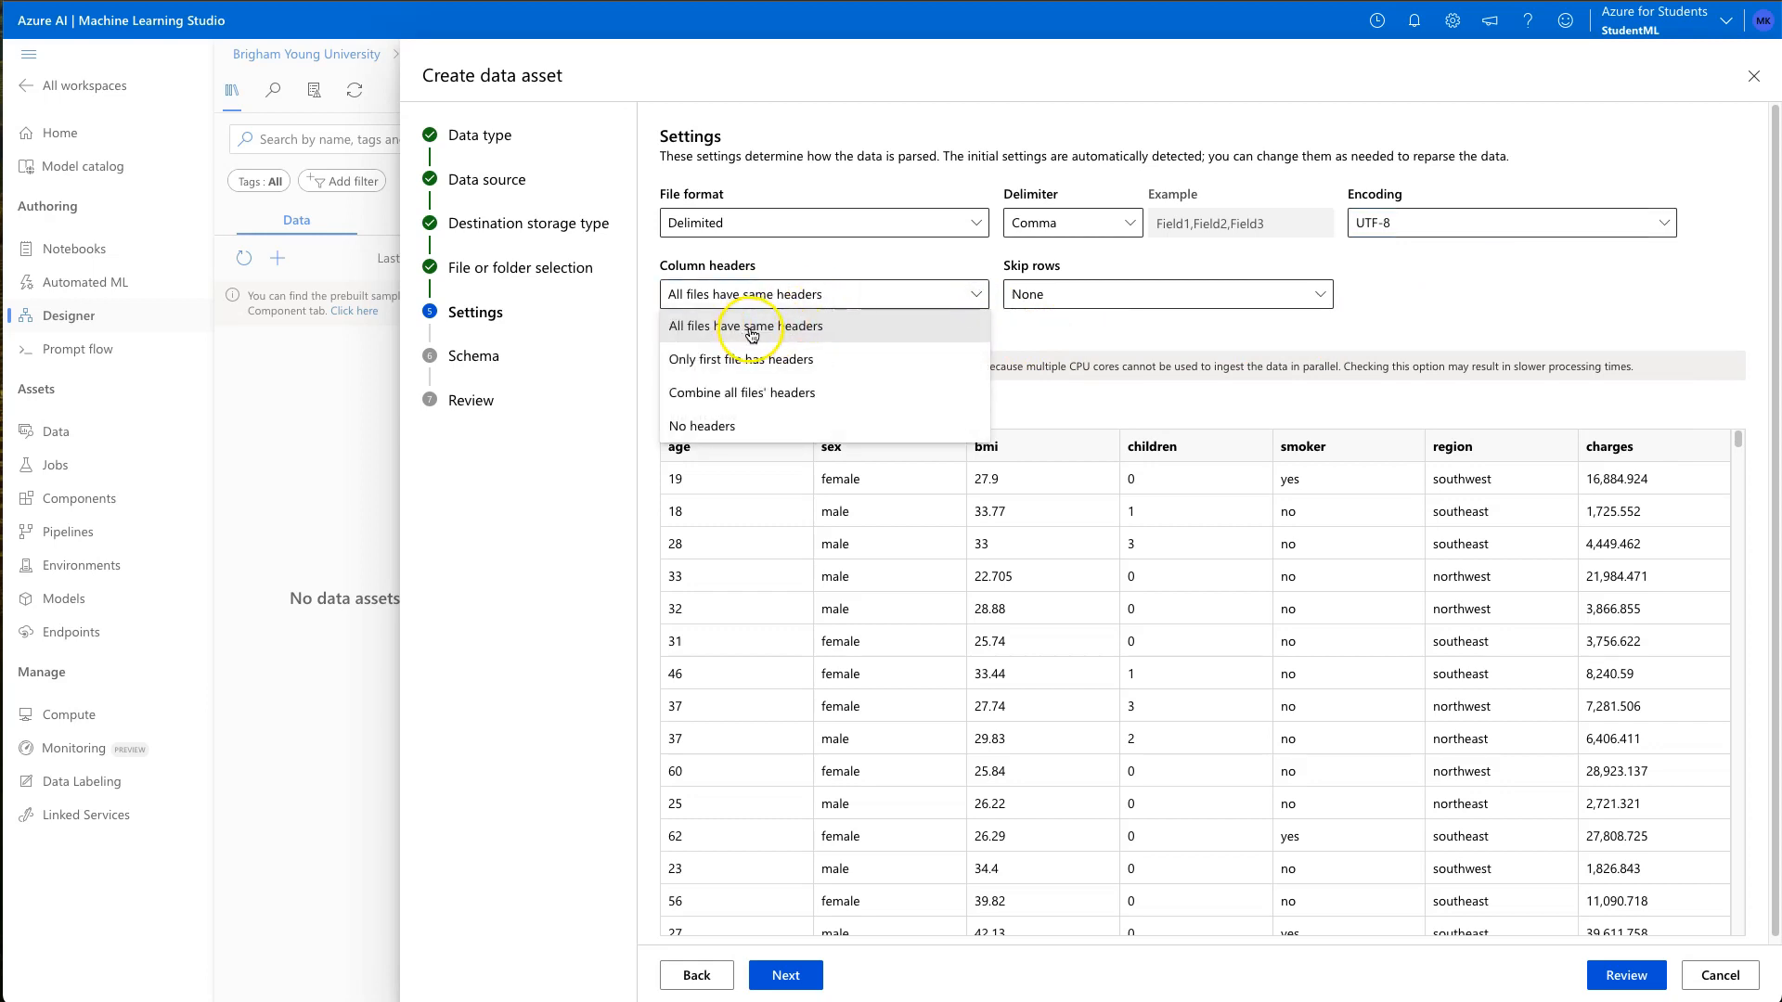
pyautogui.click(763, 335)
pyautogui.click(815, 295)
pyautogui.click(813, 299)
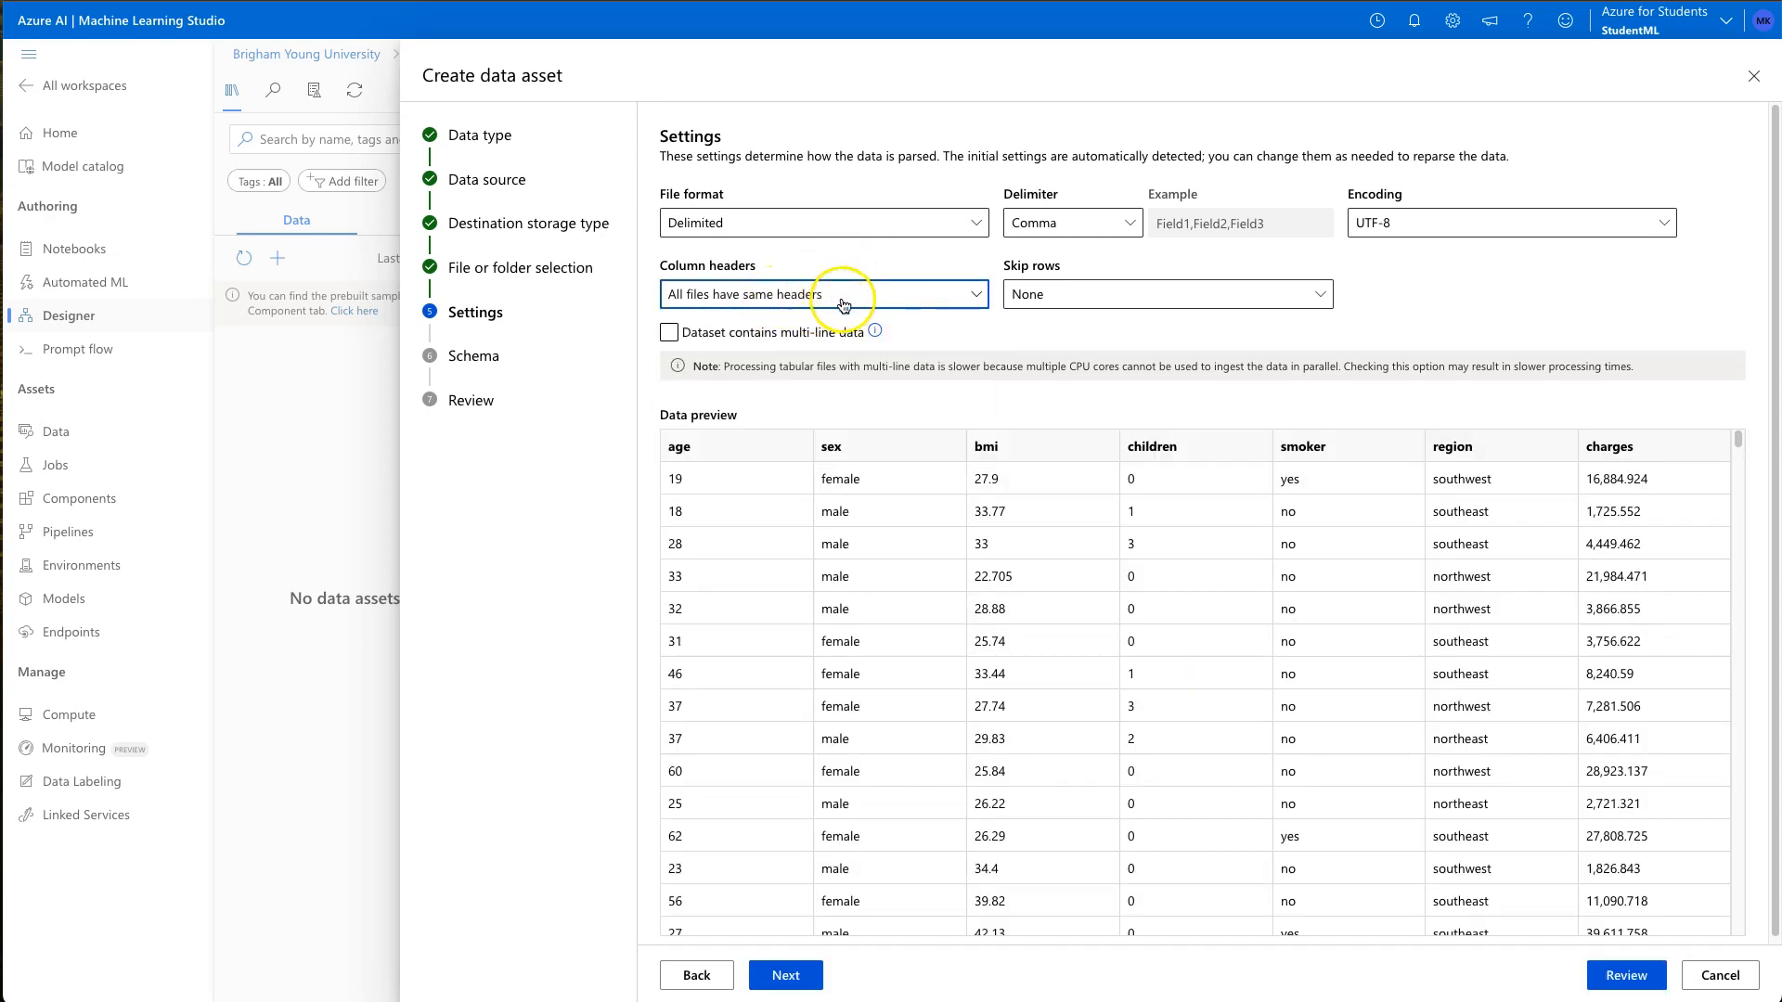
pyautogui.click(1095, 299)
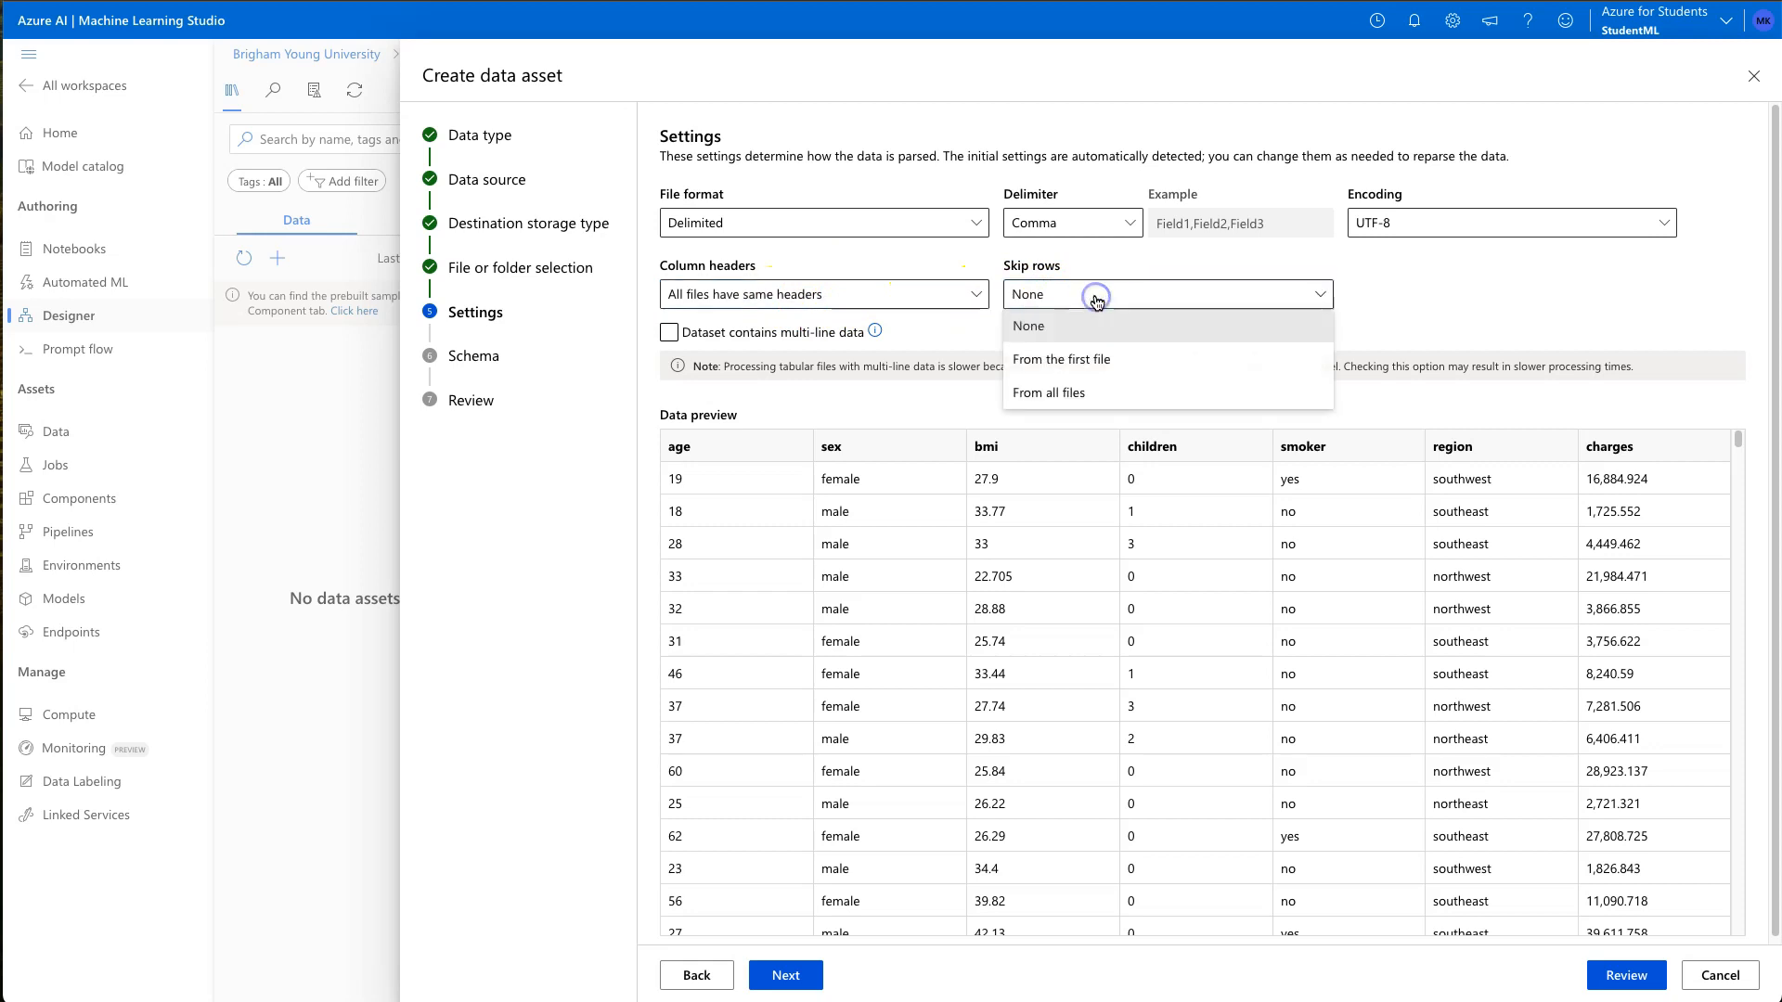
pyautogui.click(1096, 299)
pyautogui.click(710, 340)
pyautogui.click(715, 342)
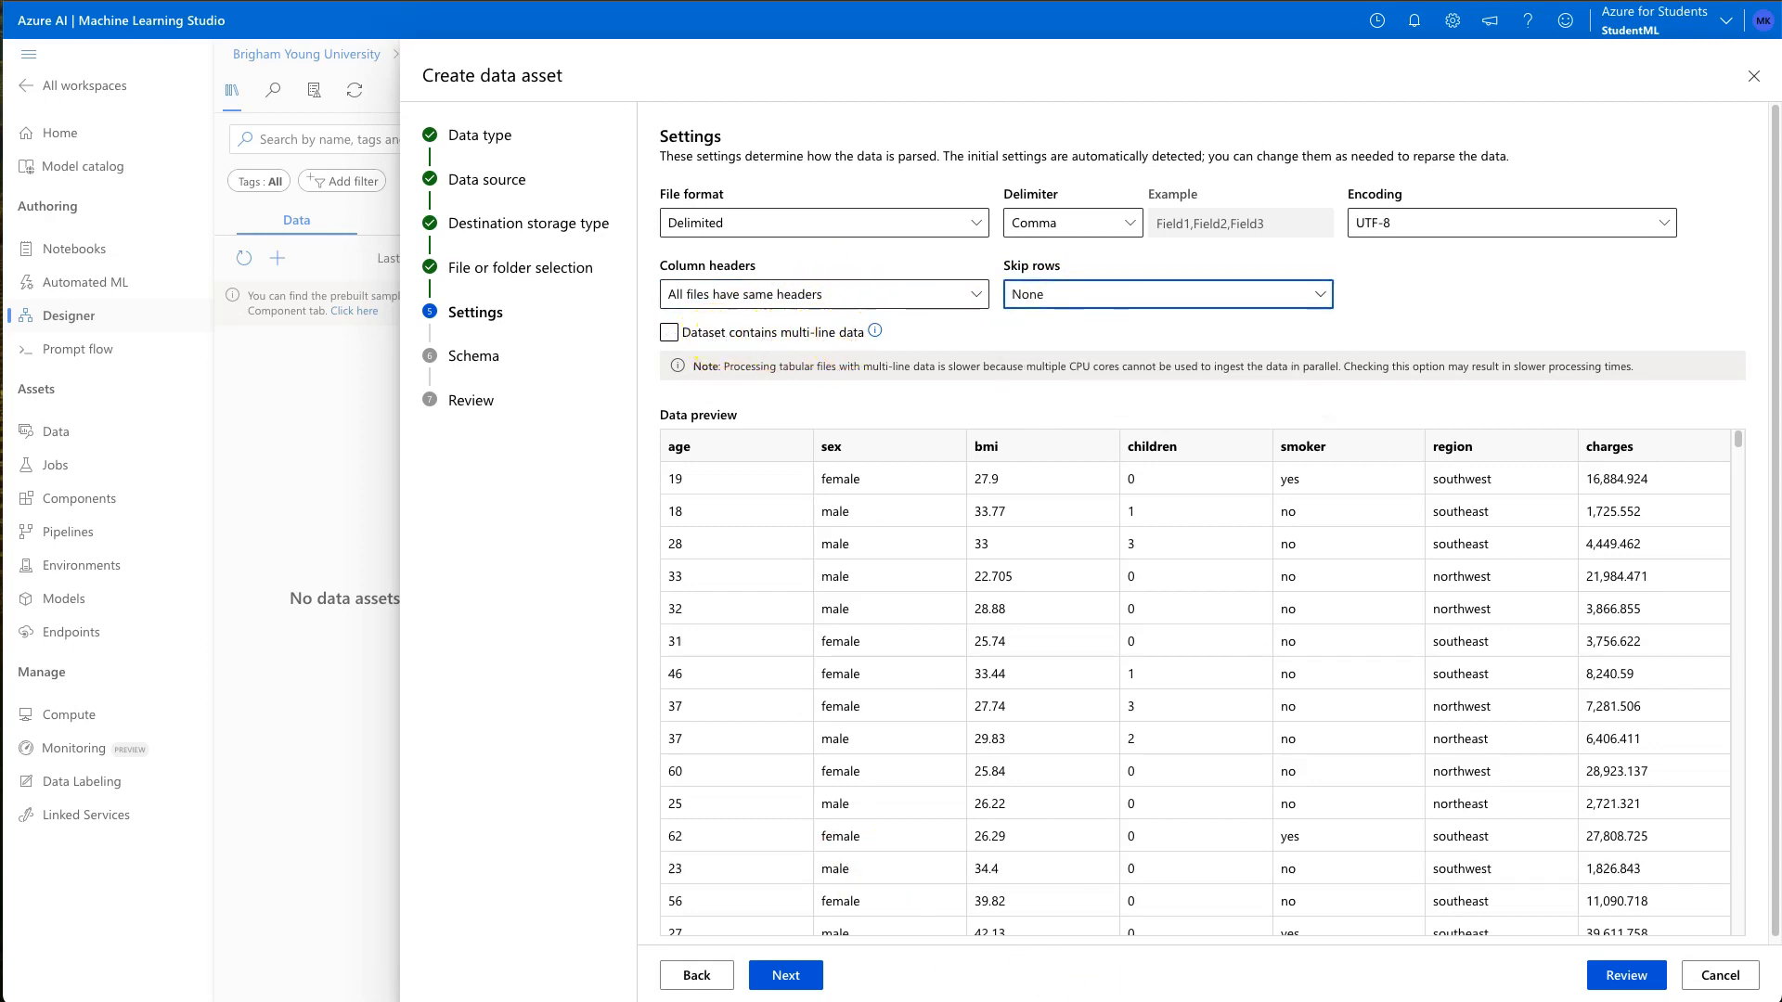
pyautogui.click(786, 975)
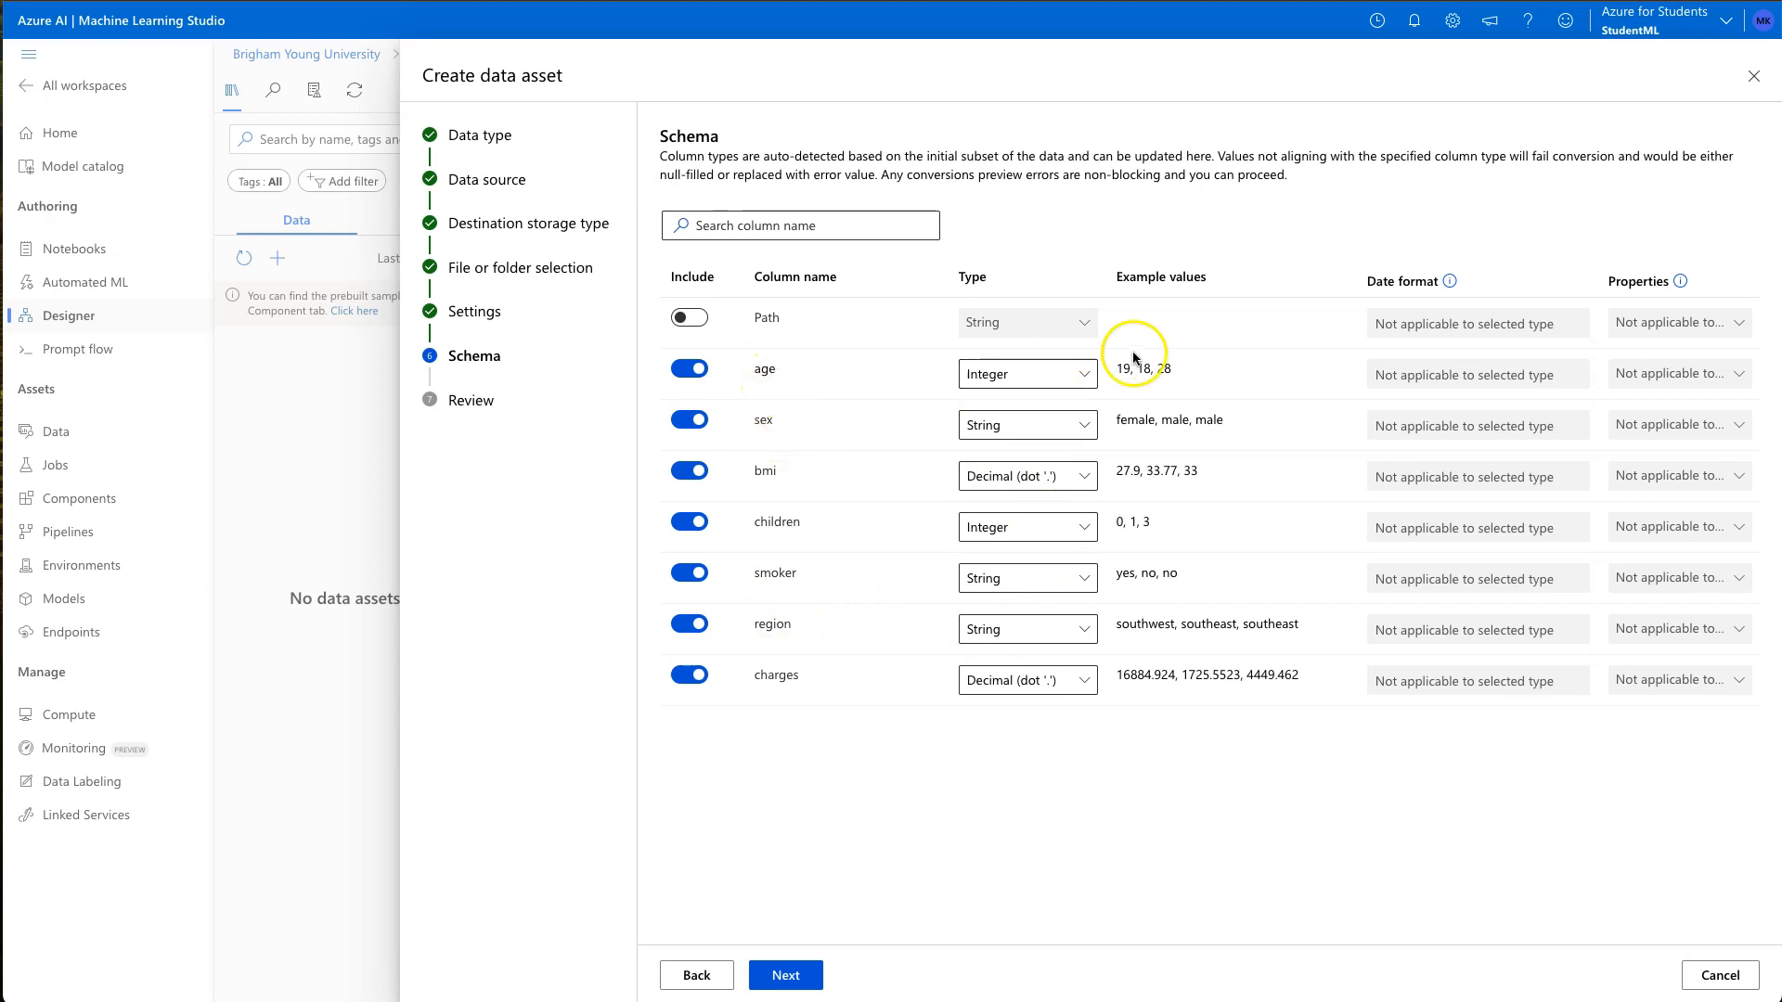
# Step: Try the String type for the age column in the schema and set it back to Integer
pyautogui.click(1033, 382)
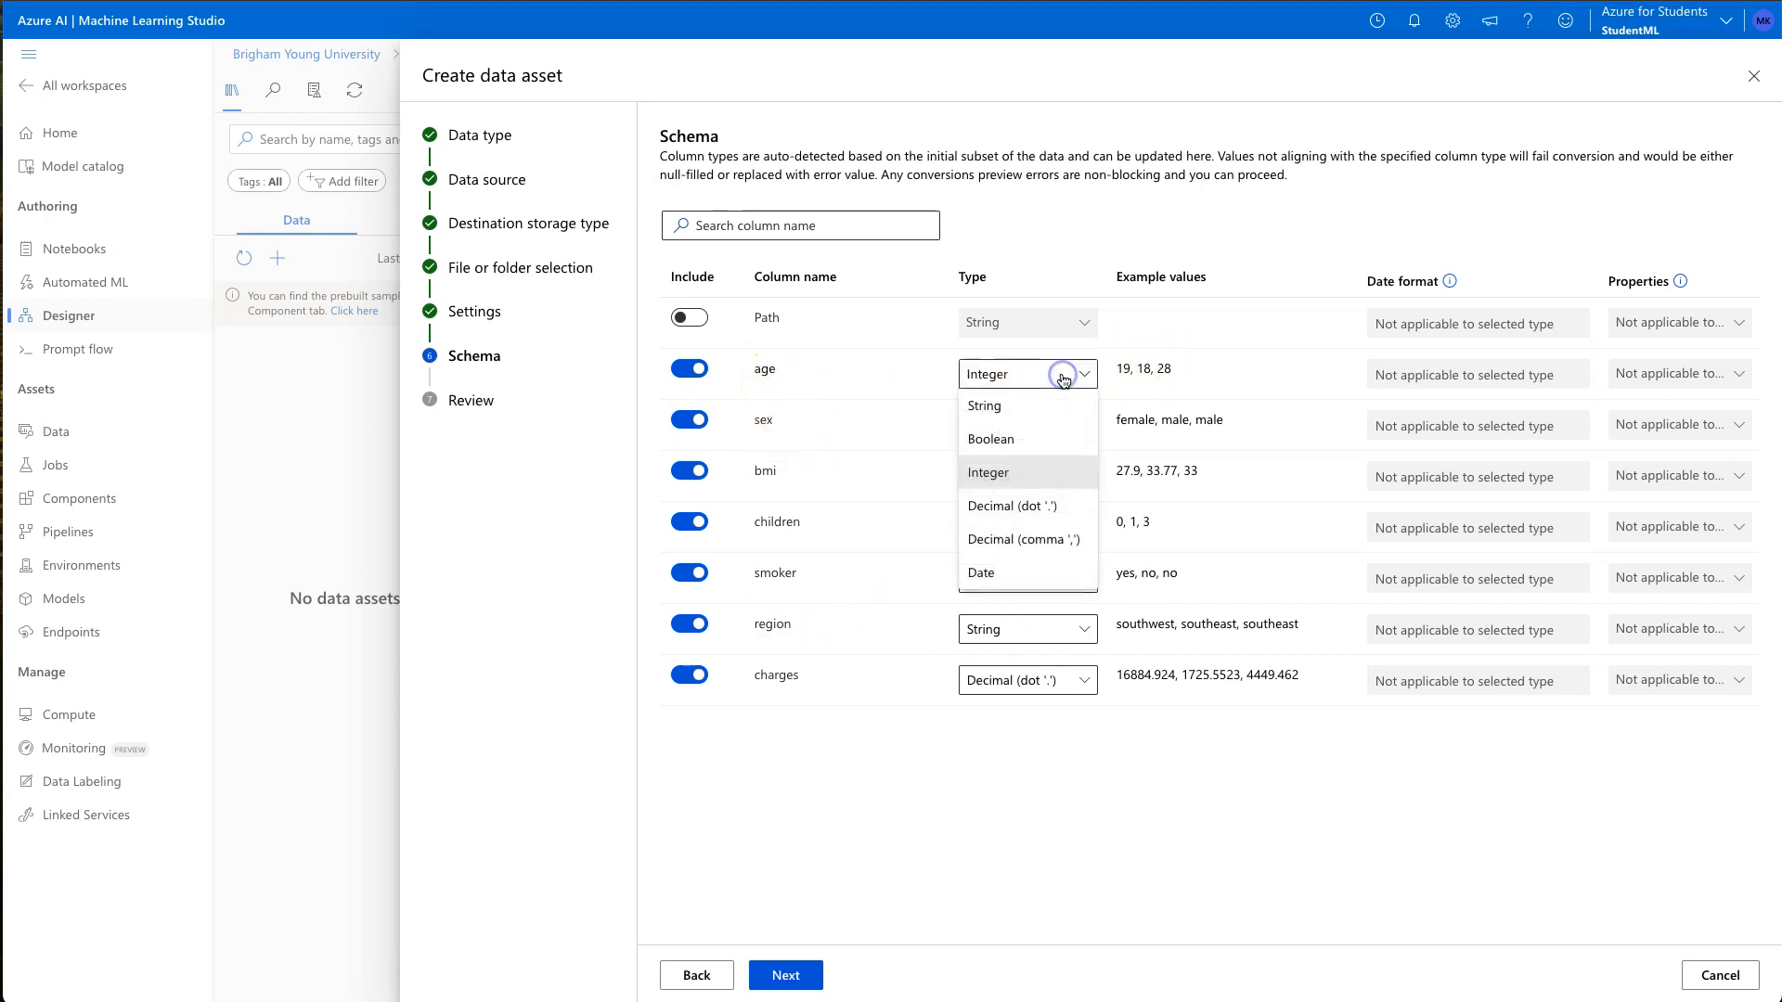
pyautogui.click(1043, 401)
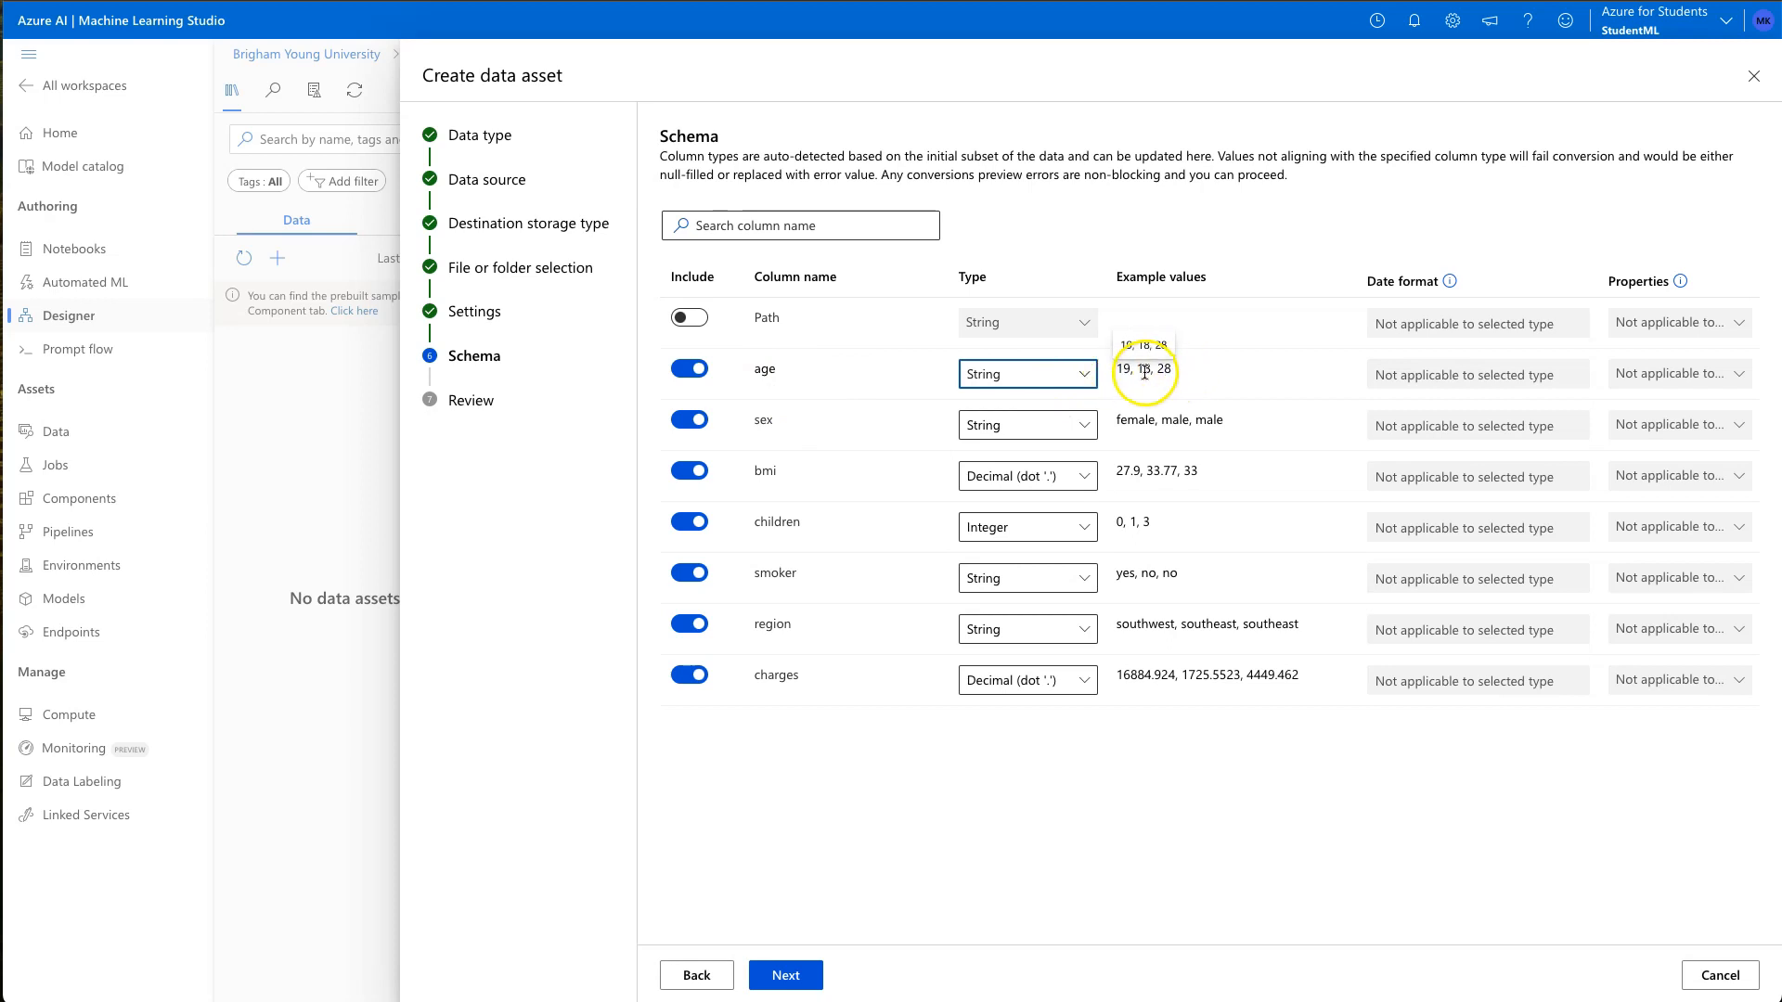
pyautogui.click(1075, 376)
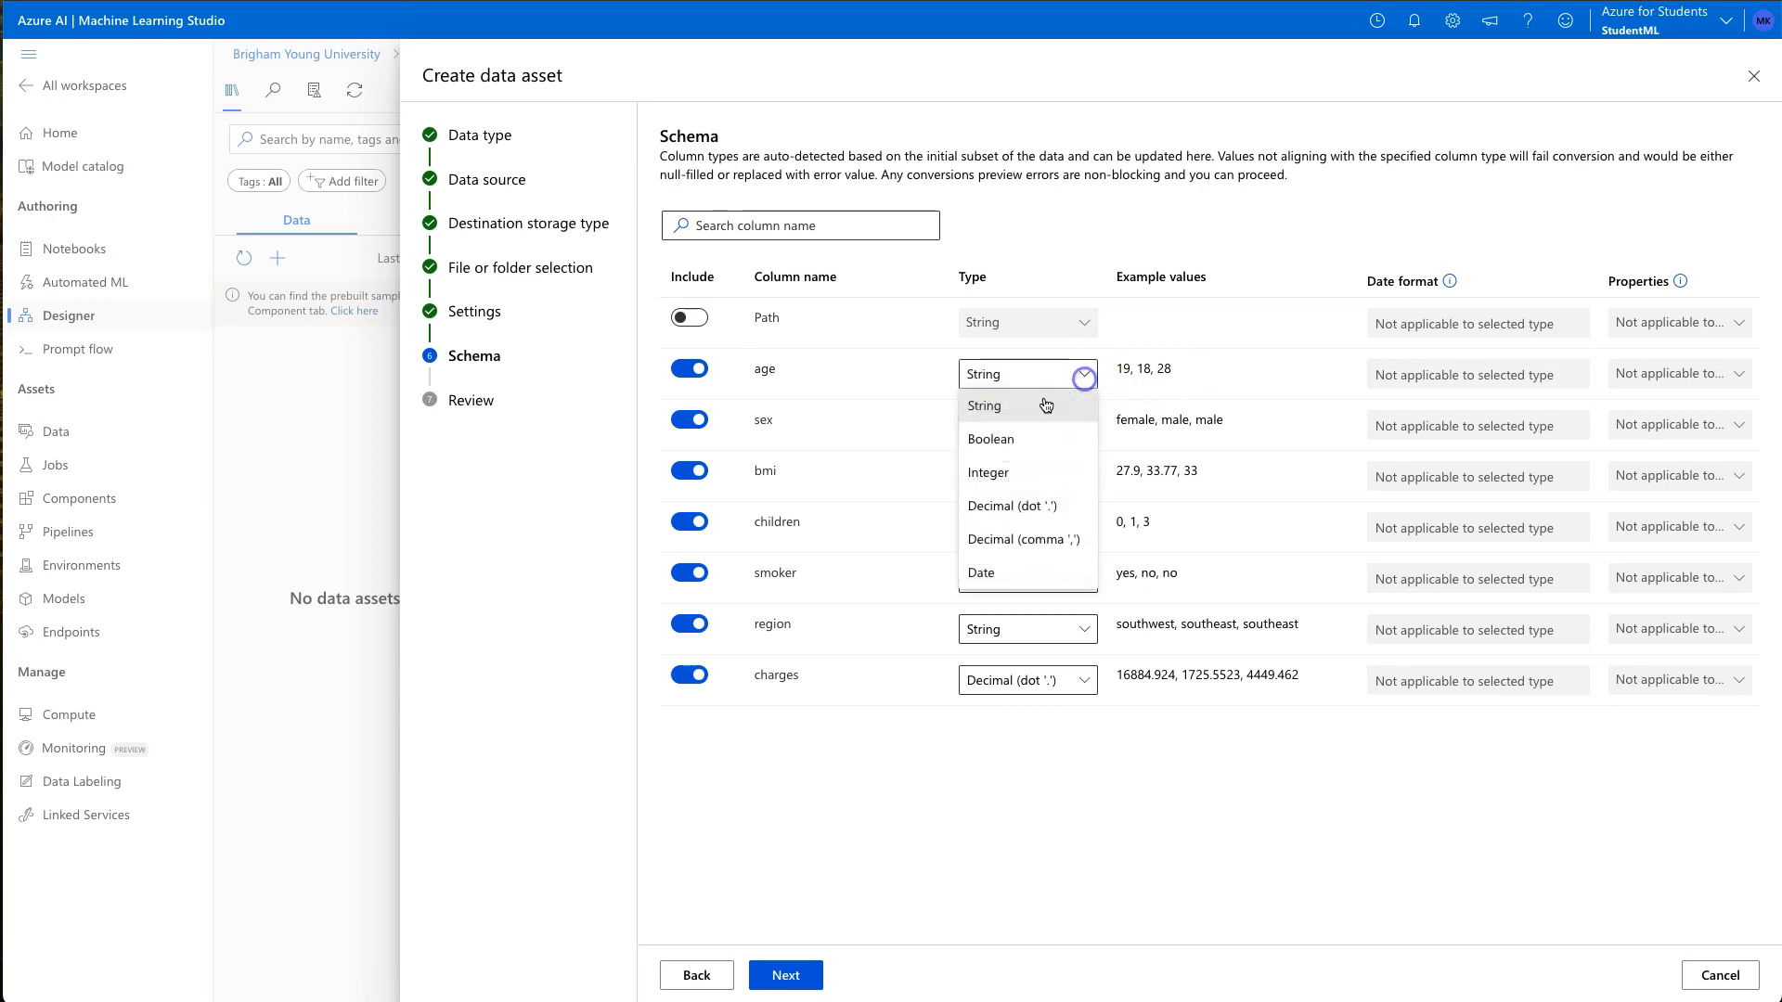
pyautogui.click(1026, 471)
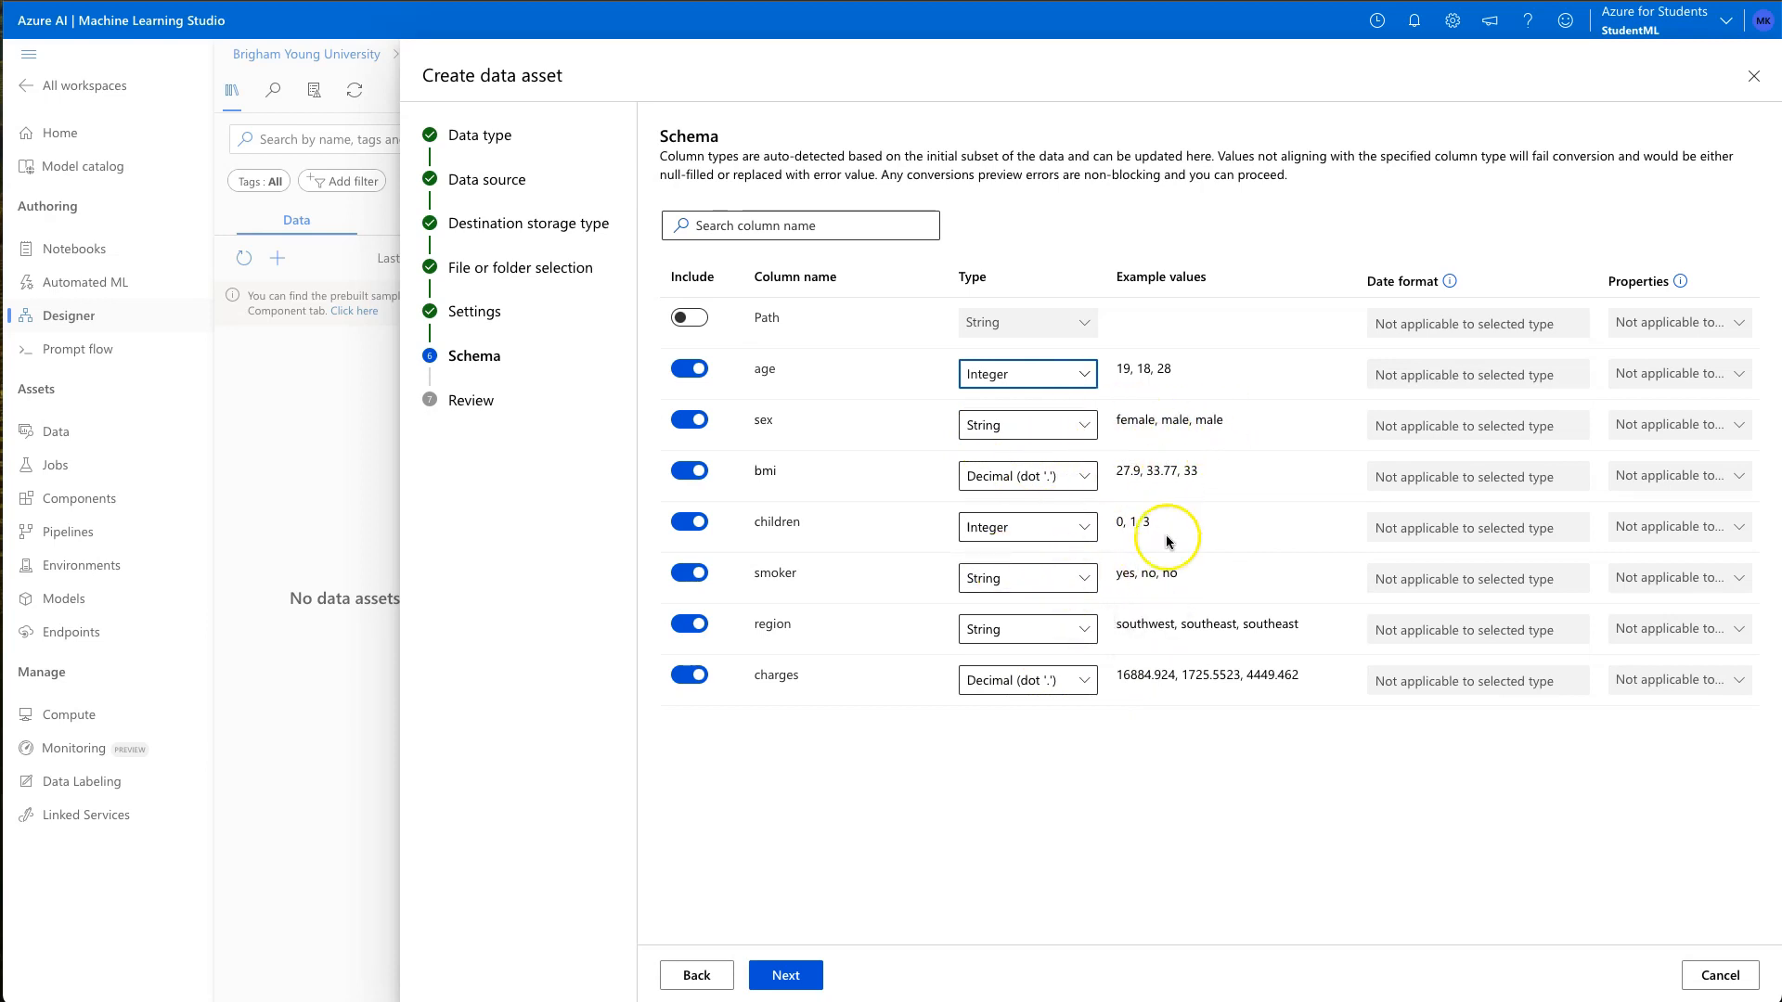
# Step: Accept the column schema and create the Insurance_data data asset from the review
pyautogui.click(805, 973)
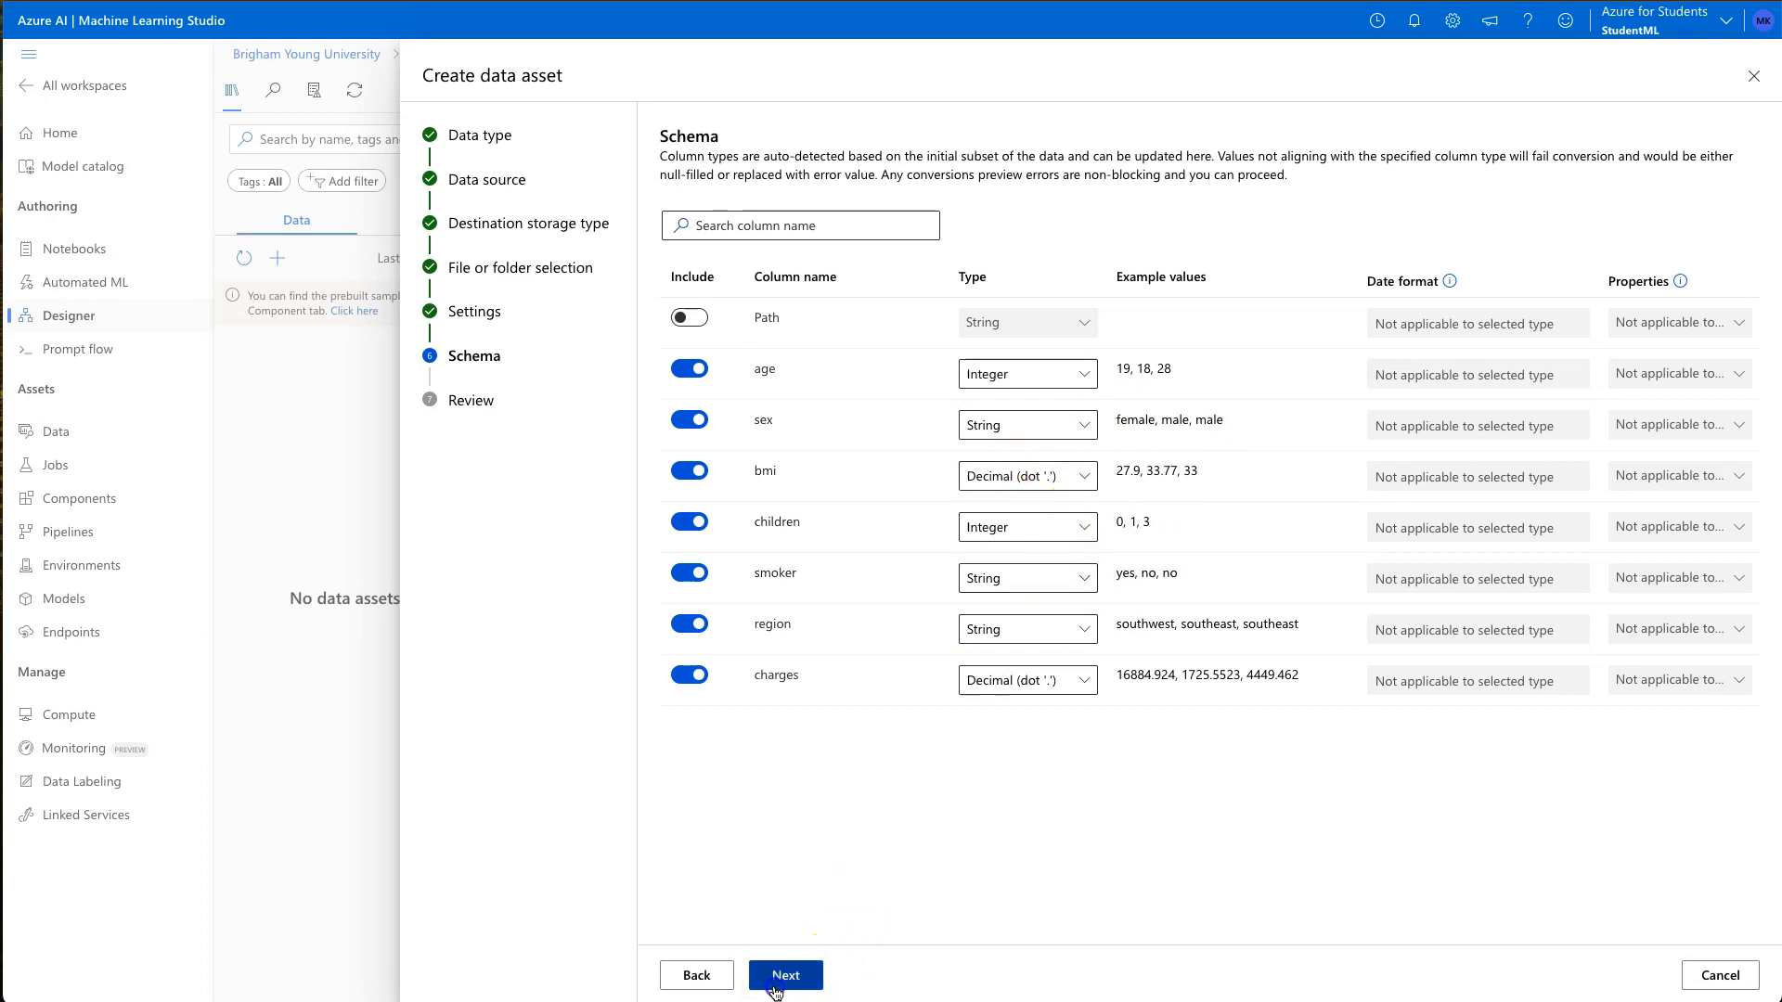
pyautogui.click(771, 986)
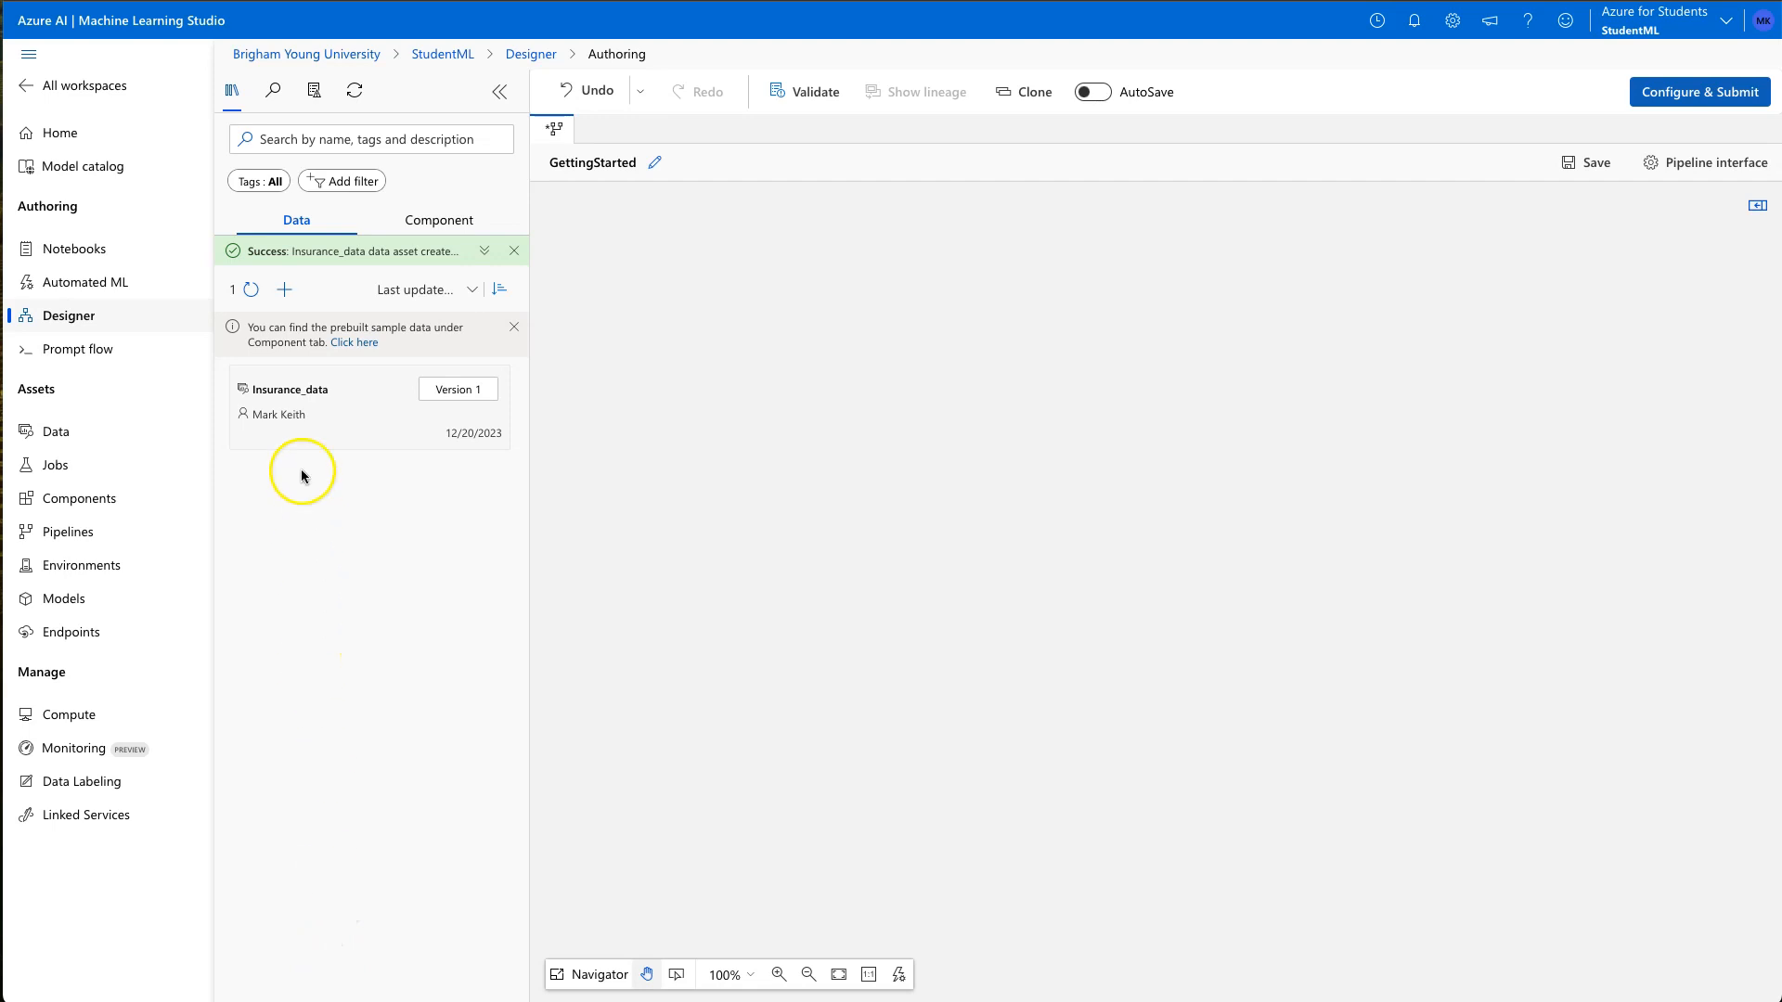
# Step: Place the Insurance_data data asset on the GettingStarted pipeline canvas
pyautogui.click(444, 223)
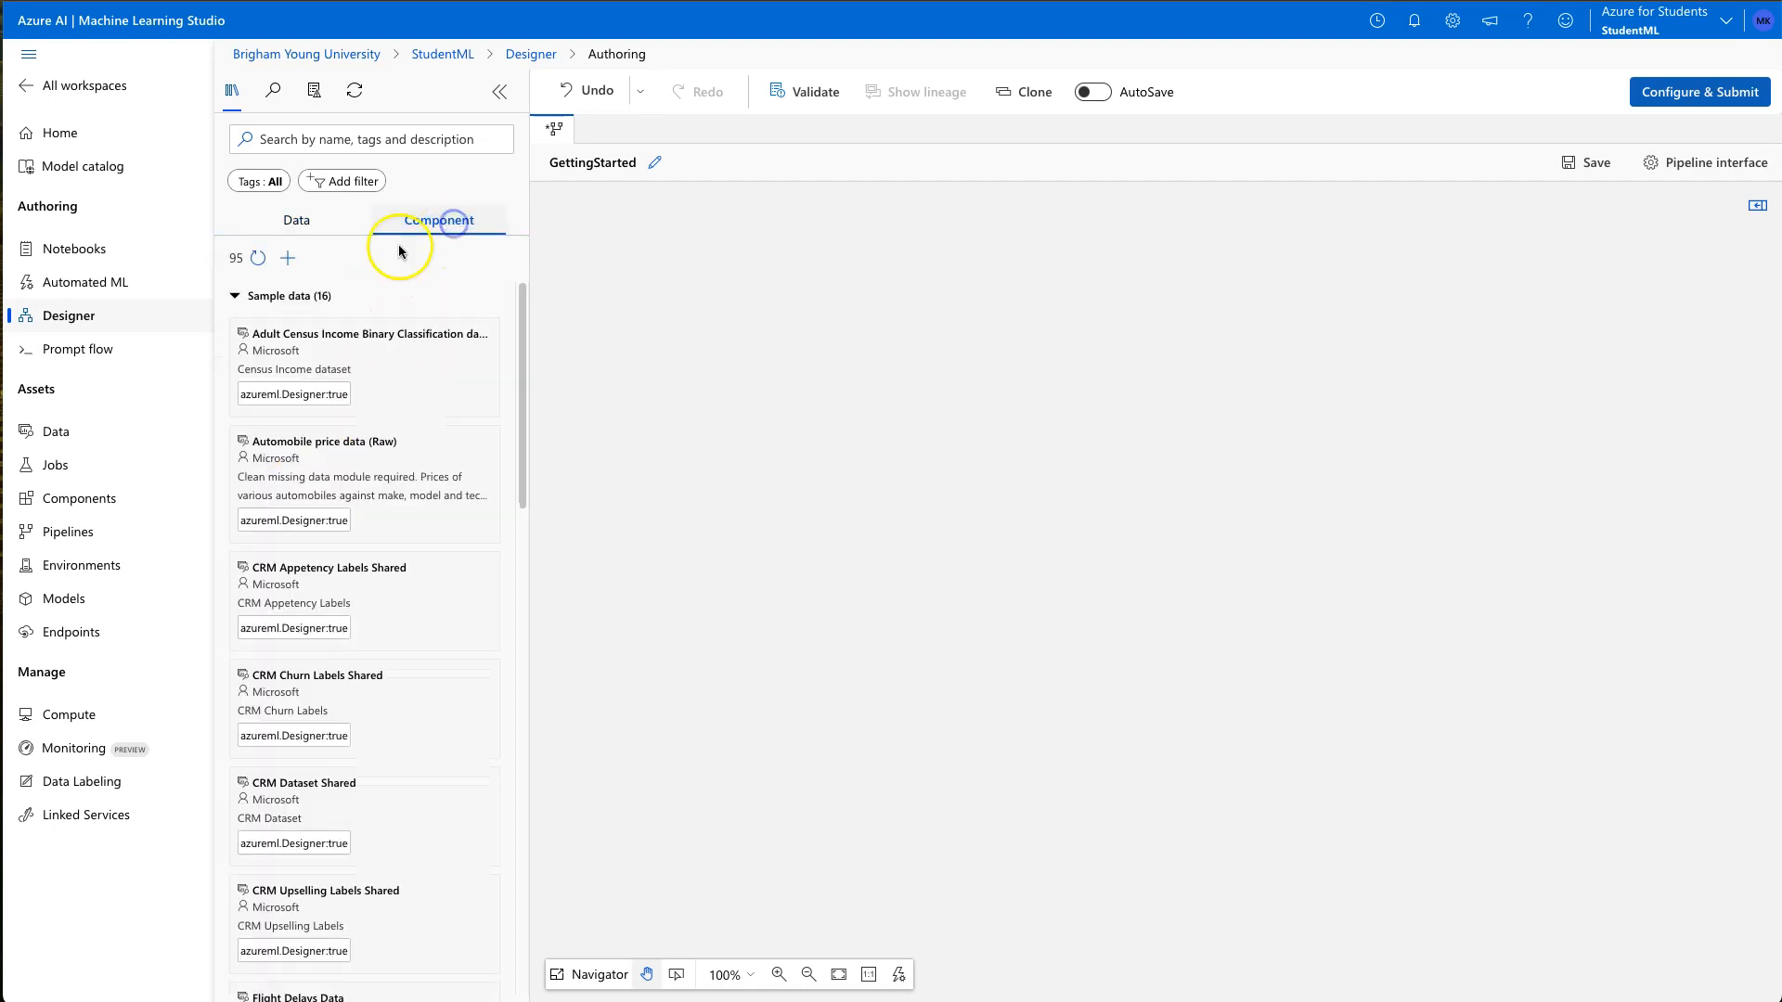
pyautogui.click(238, 299)
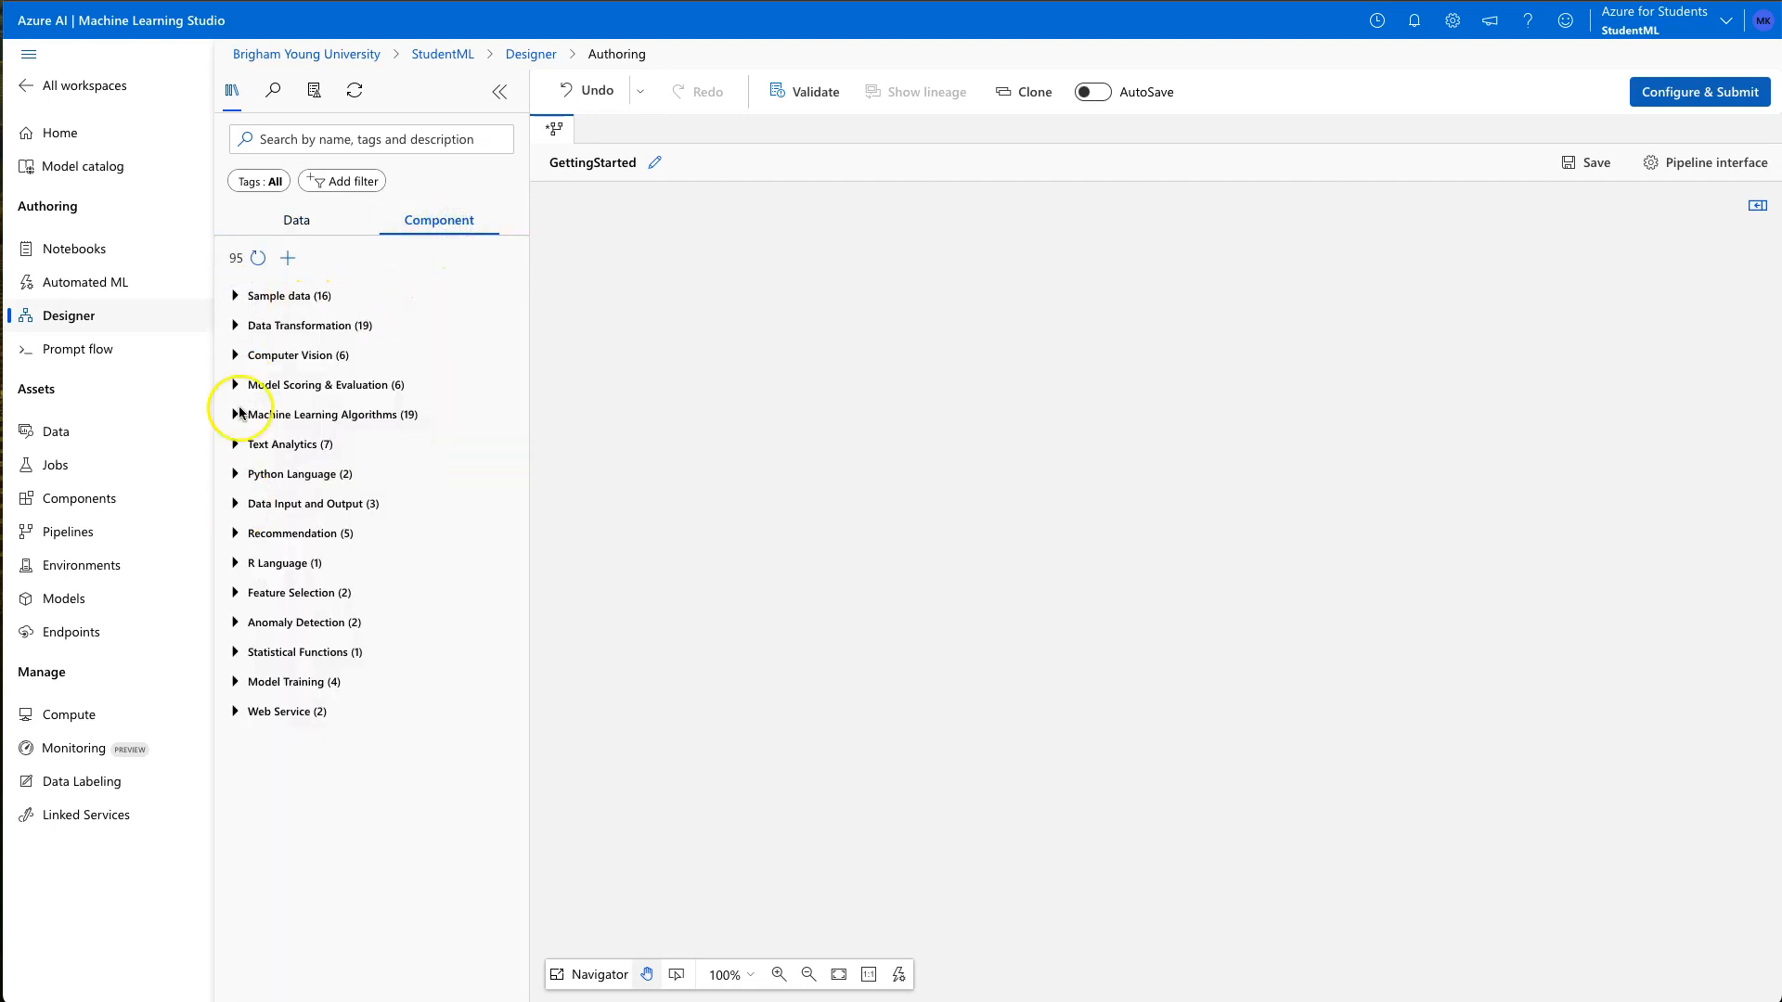
pyautogui.click(298, 223)
pyautogui.moveTo(350, 376); pyautogui.dragTo(802, 274)
# Step: Preview the Insurance_data node's data, look at the other open data output, and close both previews
pyautogui.rightClick(817, 271)
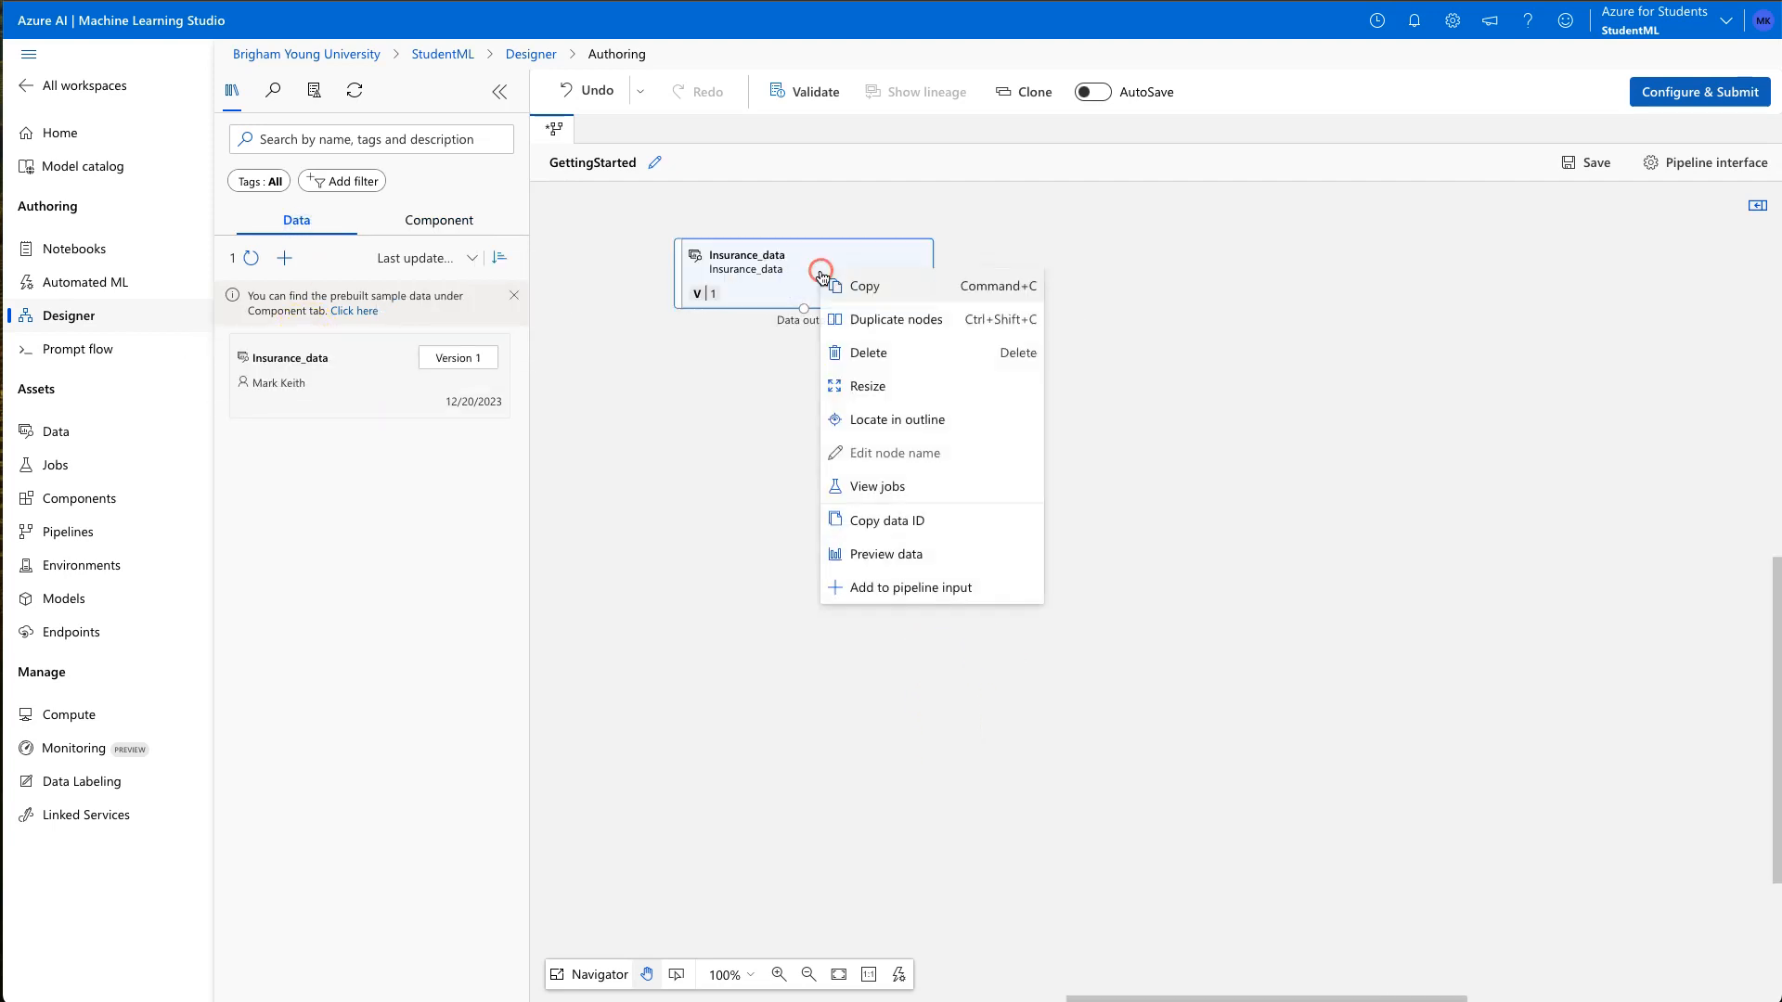
pyautogui.click(877, 555)
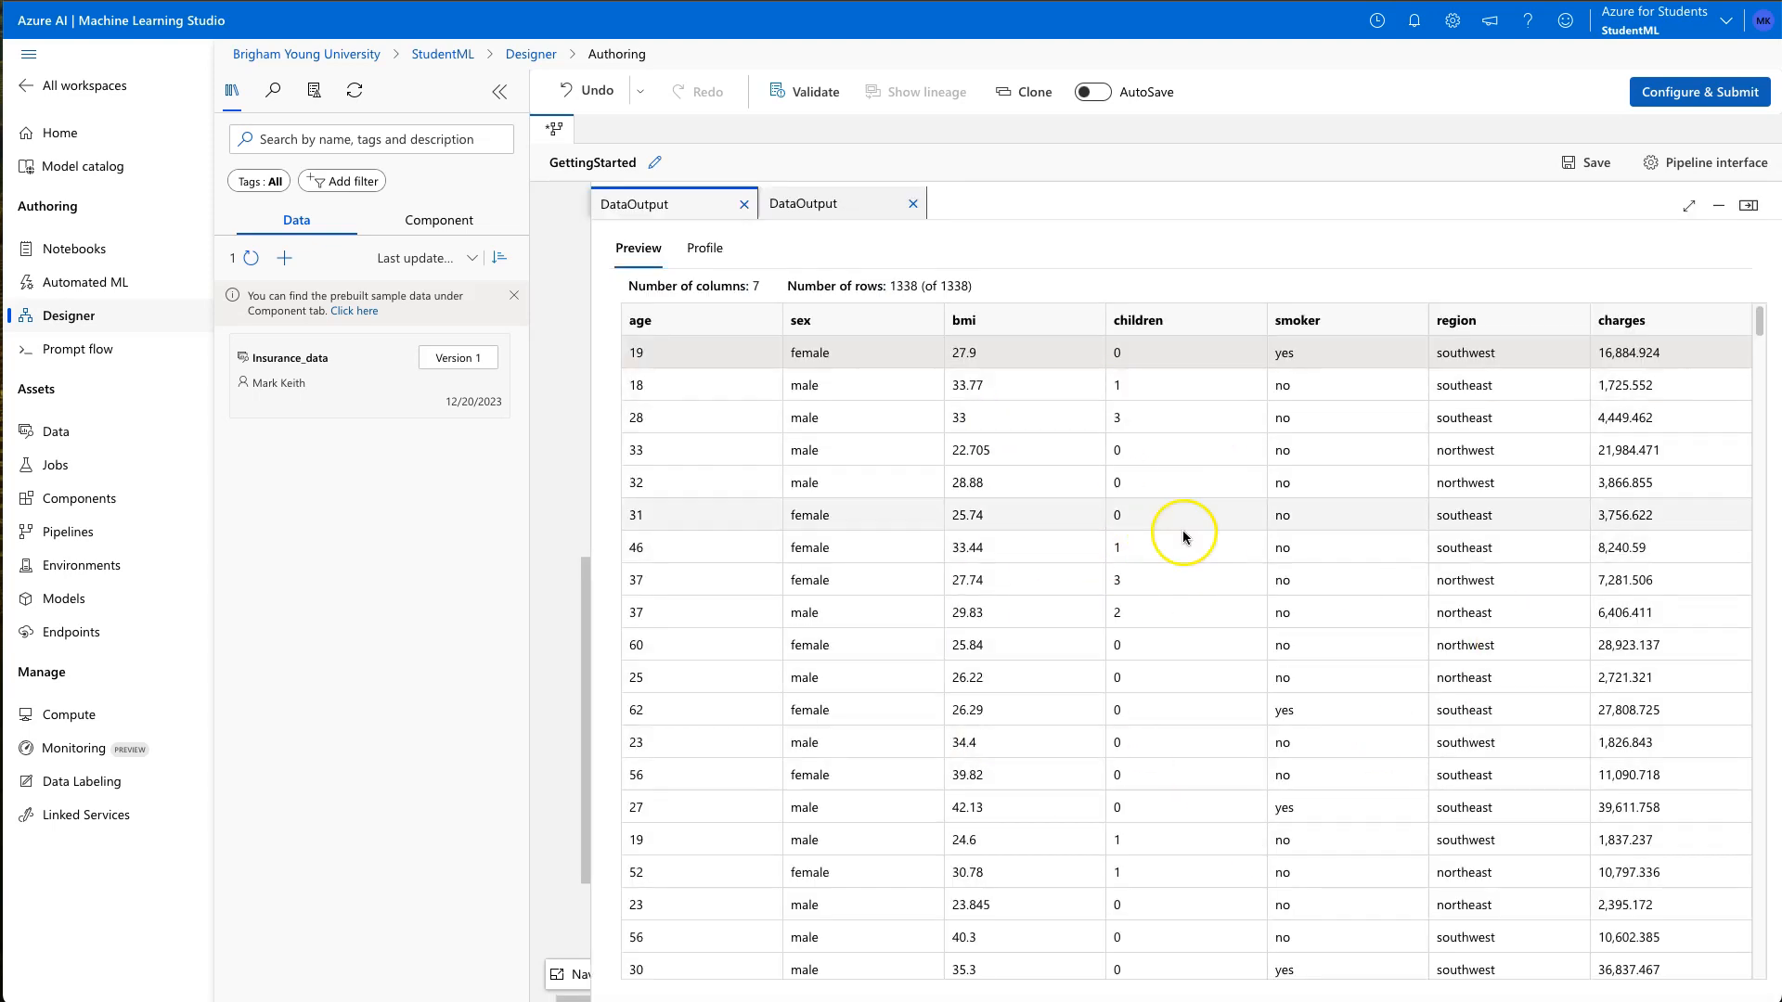
pyautogui.click(838, 213)
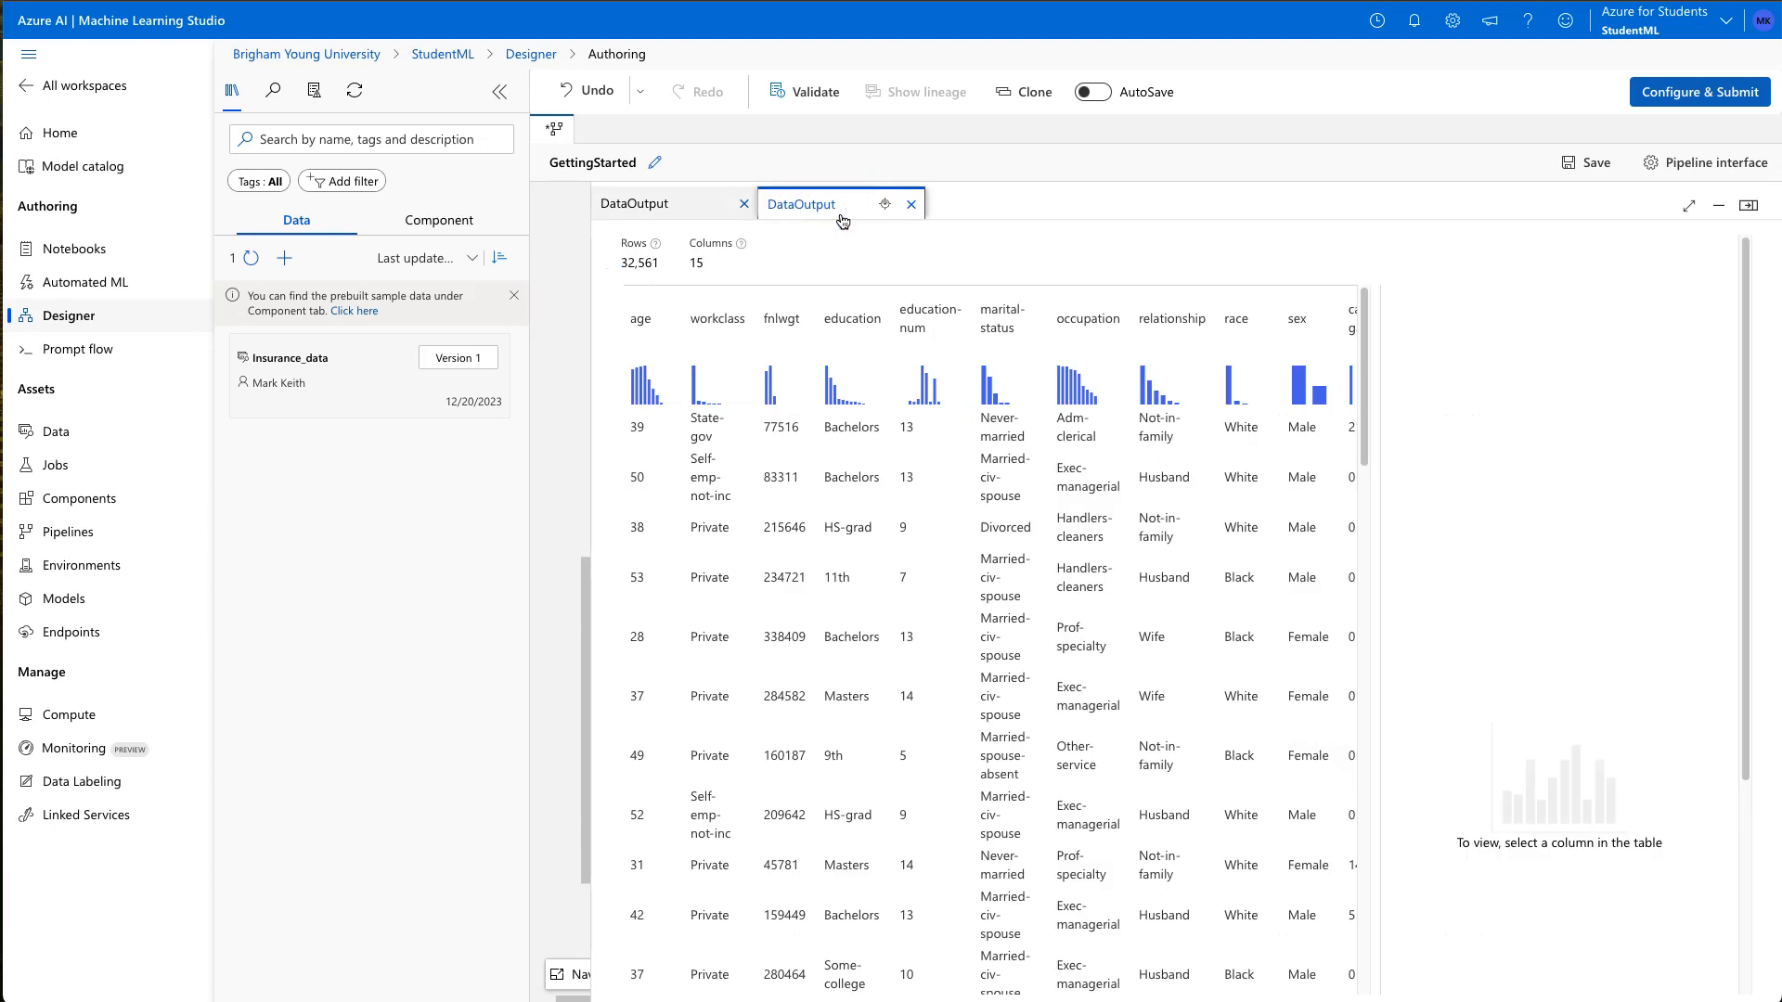
pyautogui.click(912, 205)
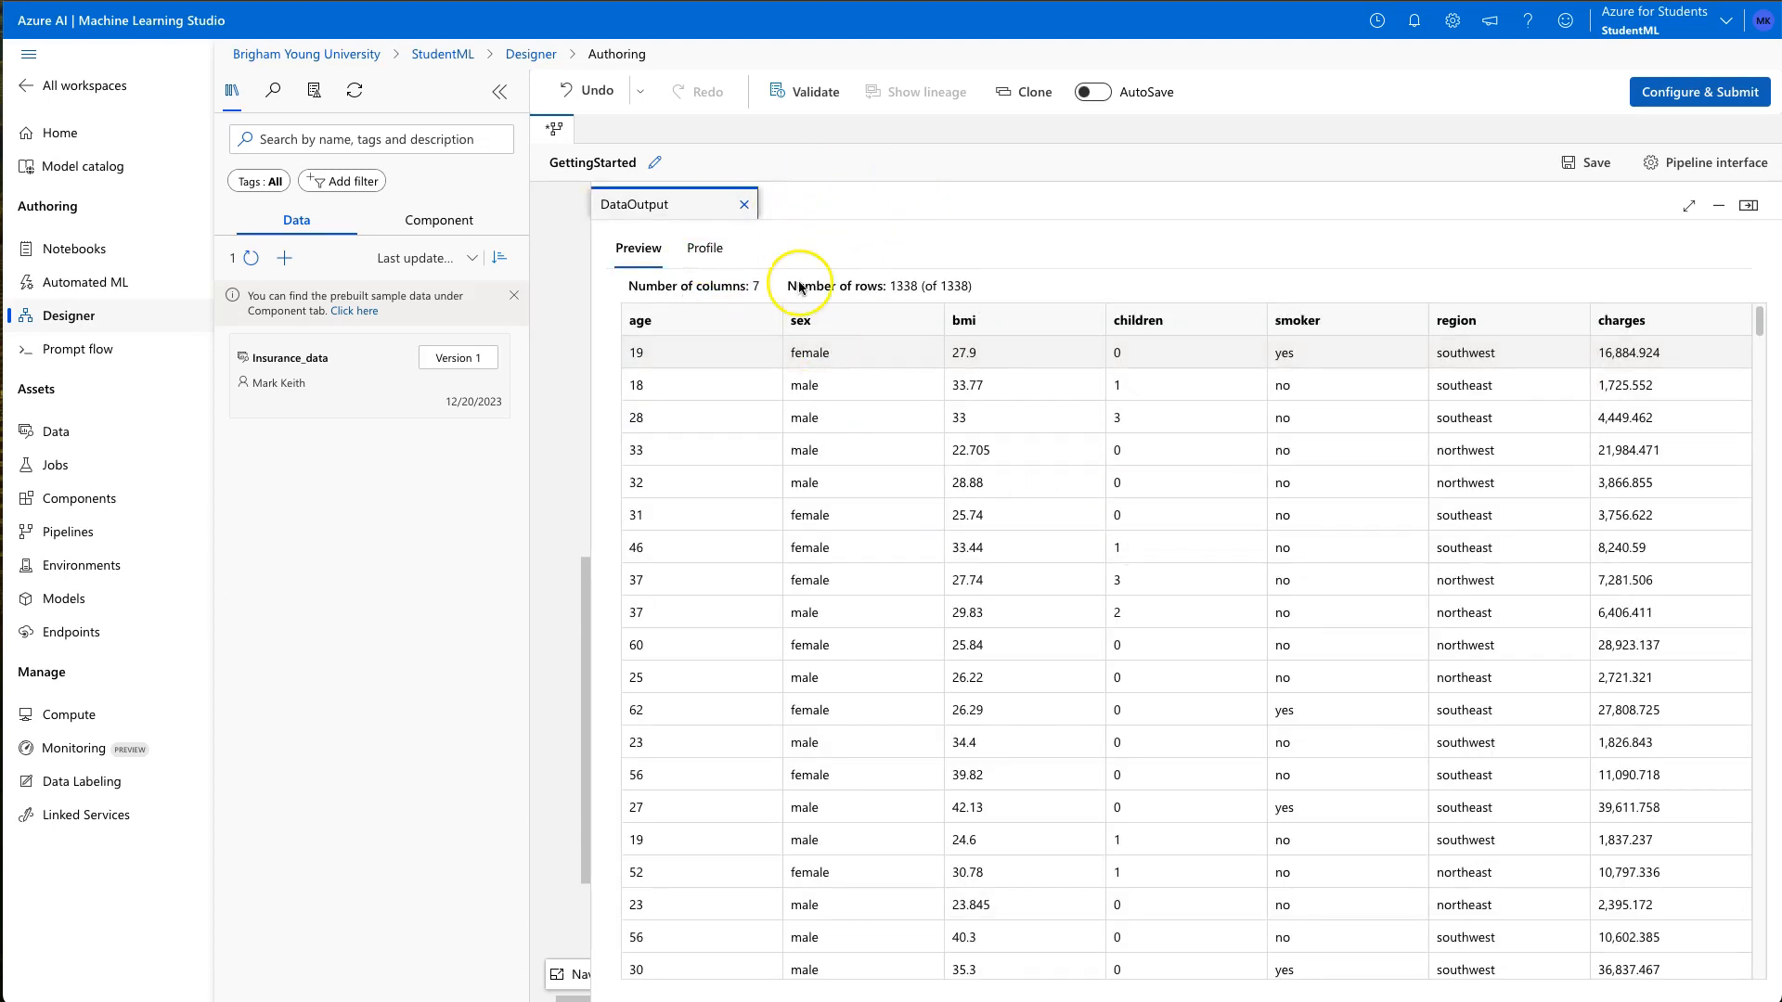
pyautogui.click(747, 206)
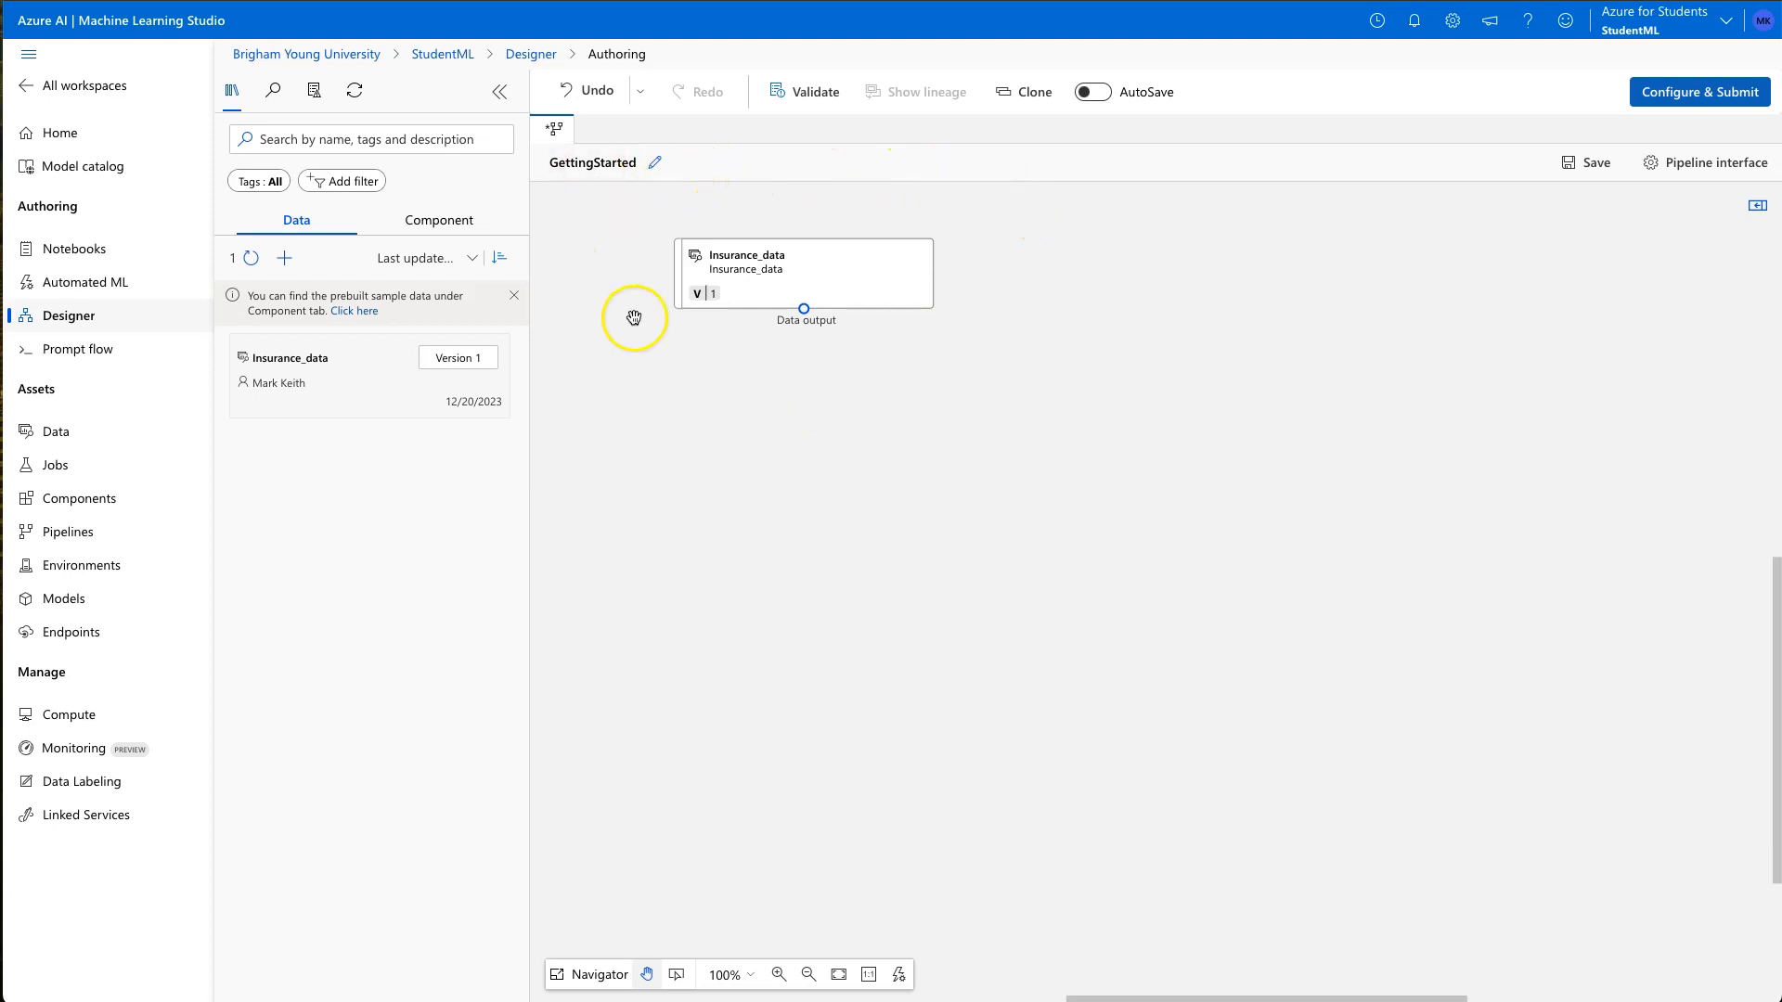
# Step: Shift the Insurance_data node slightly on the canvas and show the component library
pyautogui.click(781, 265)
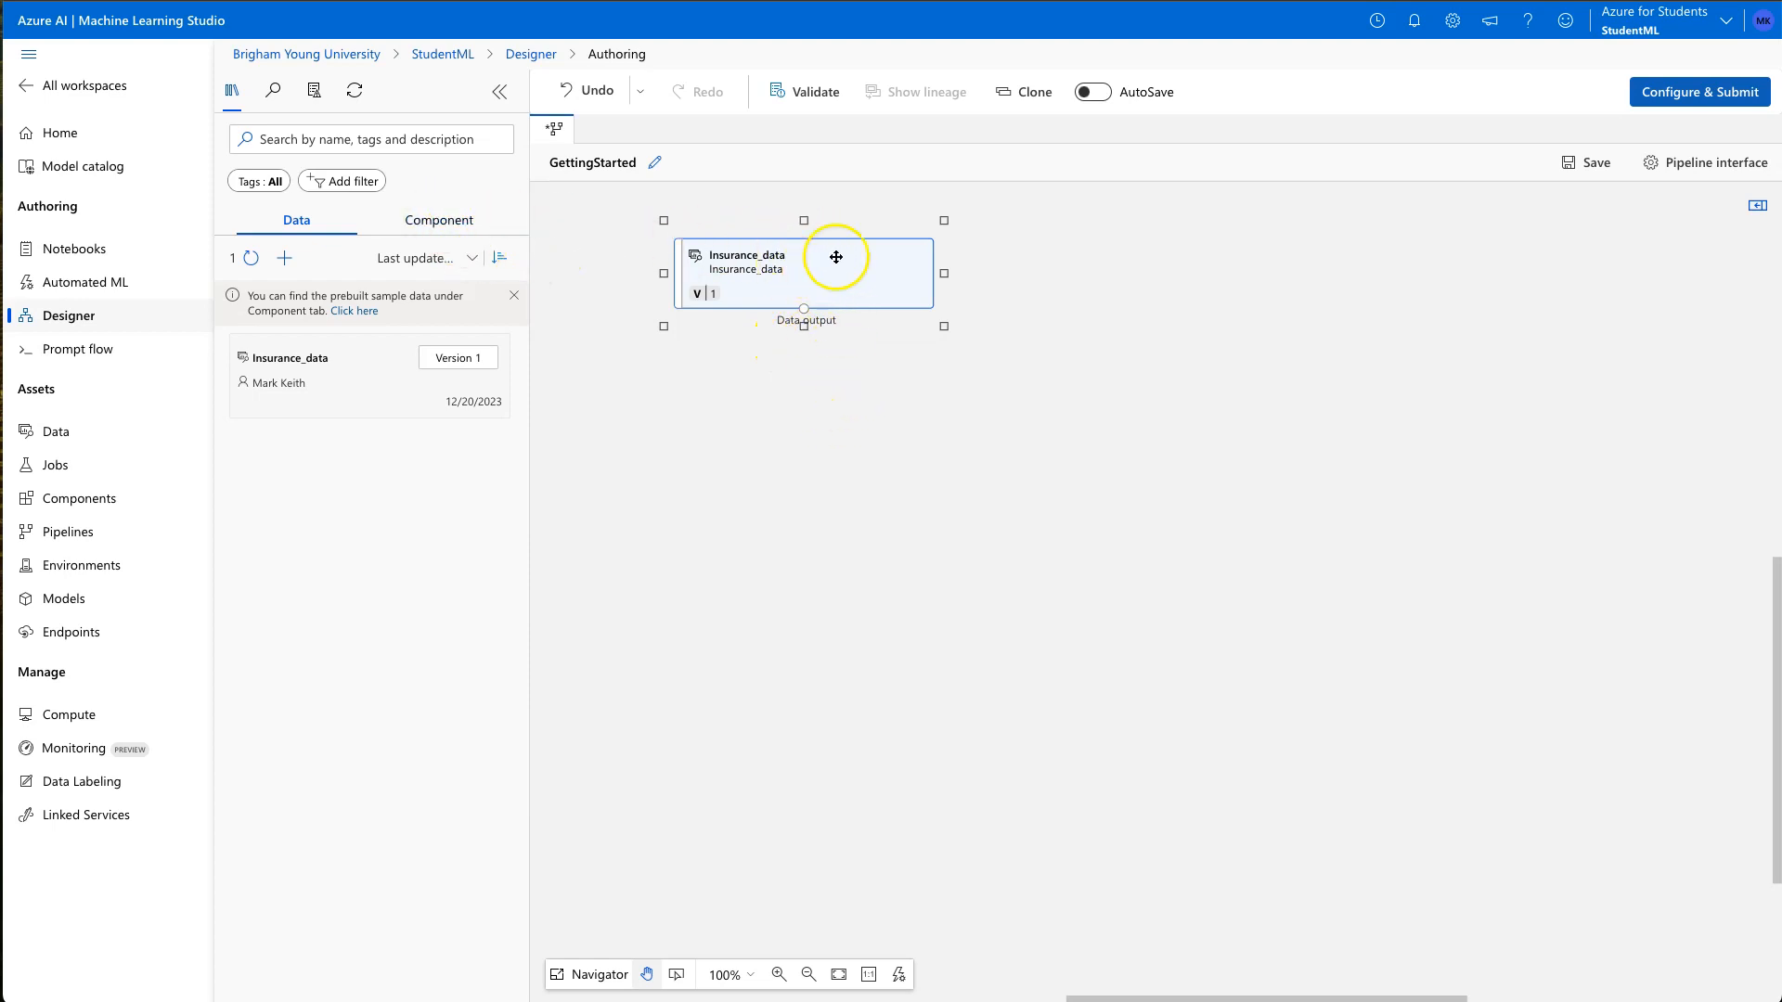
pyautogui.click(443, 223)
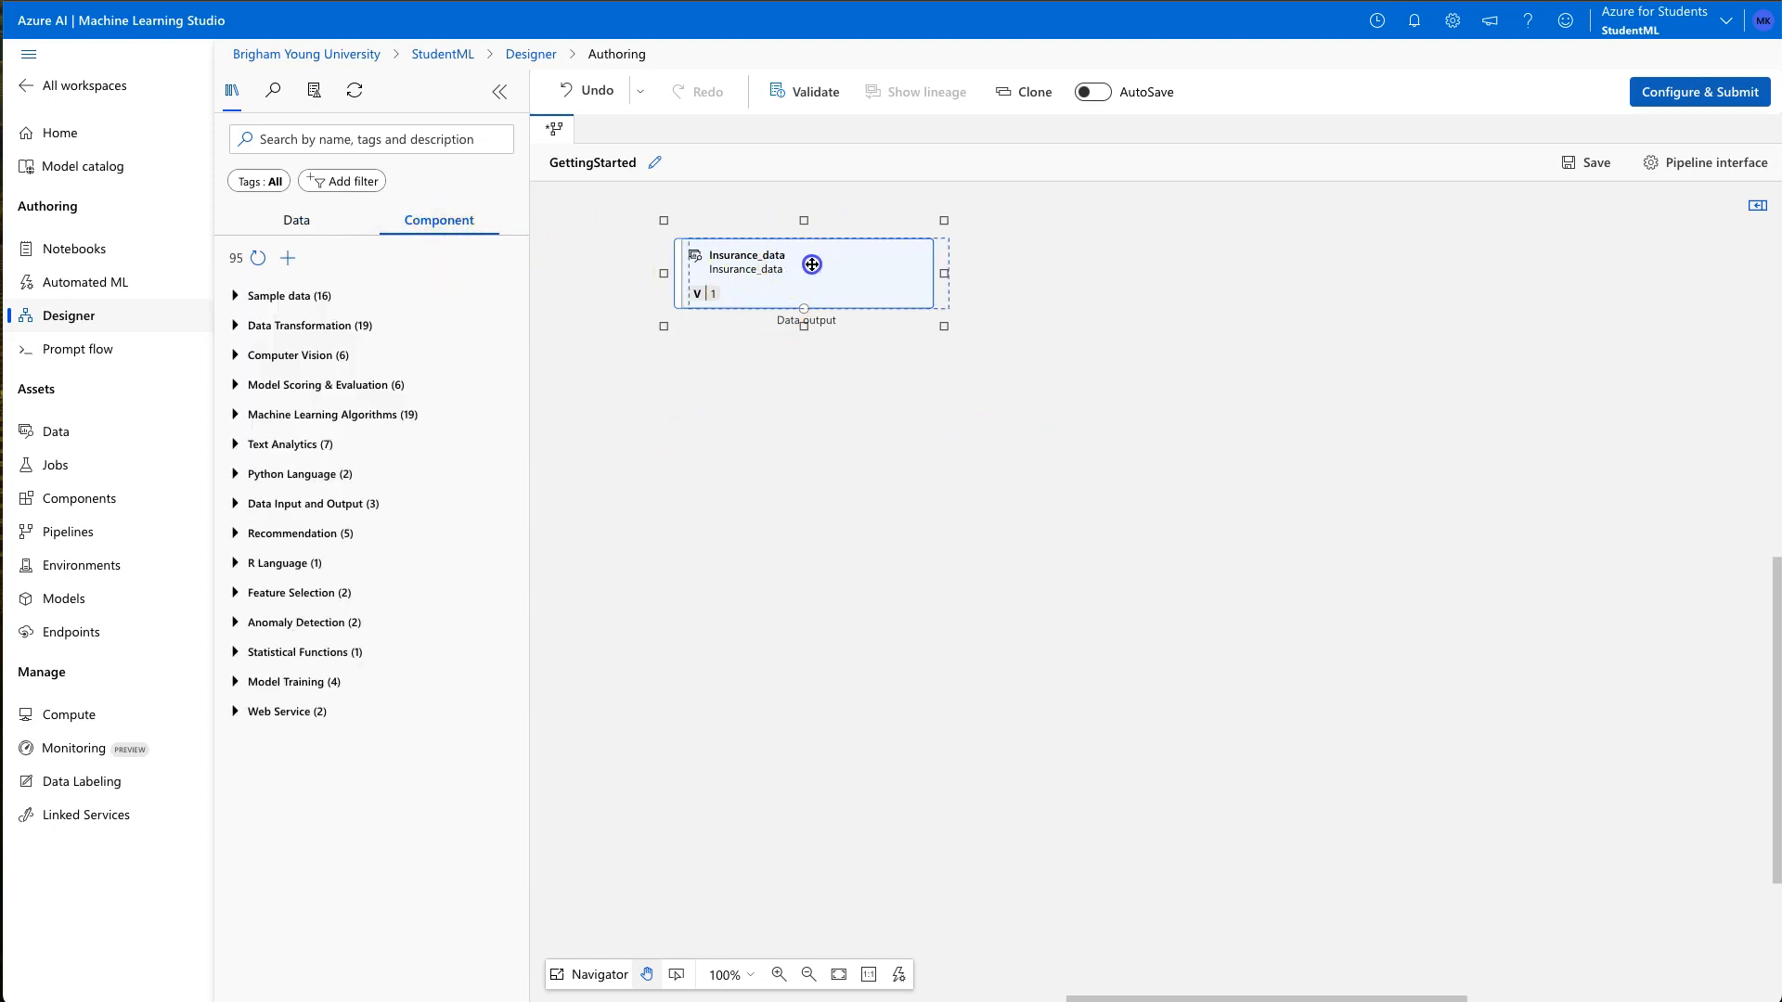
pyautogui.moveTo(813, 265); pyautogui.dragTo(812, 271)
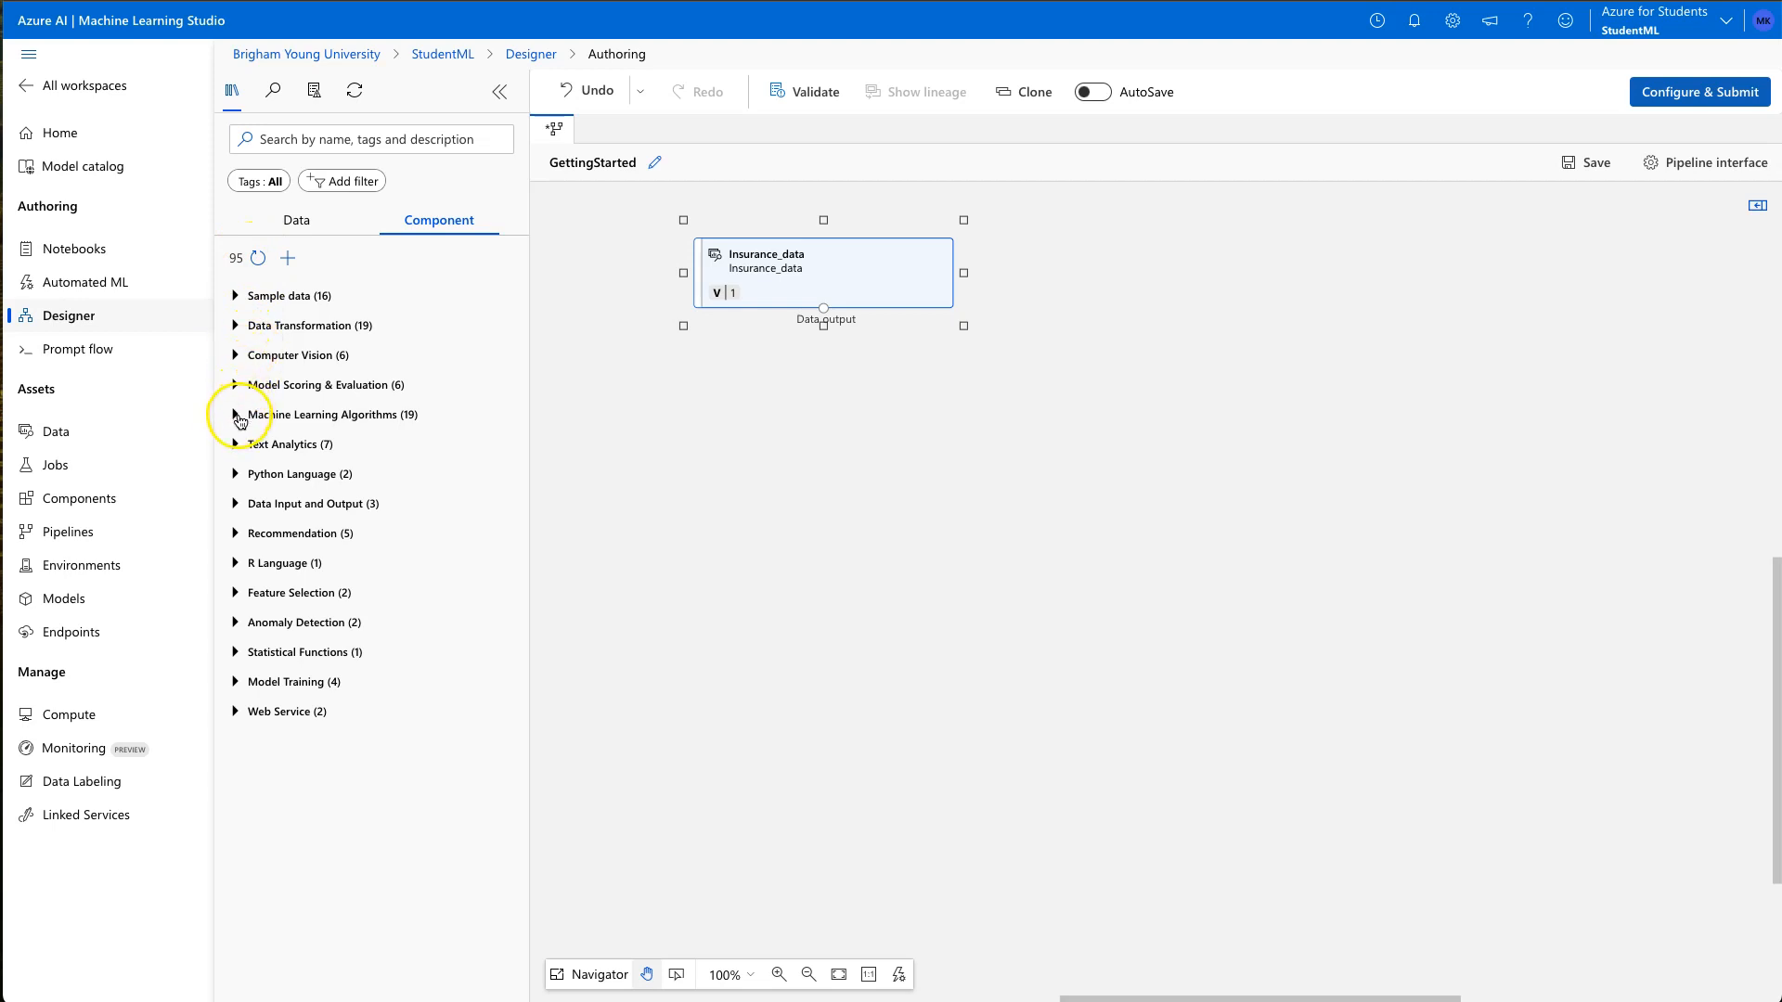
# Step: Browse the Data Transformation, Computer Vision, and Model Scoring & Evaluation component categories
pyautogui.click(235, 325)
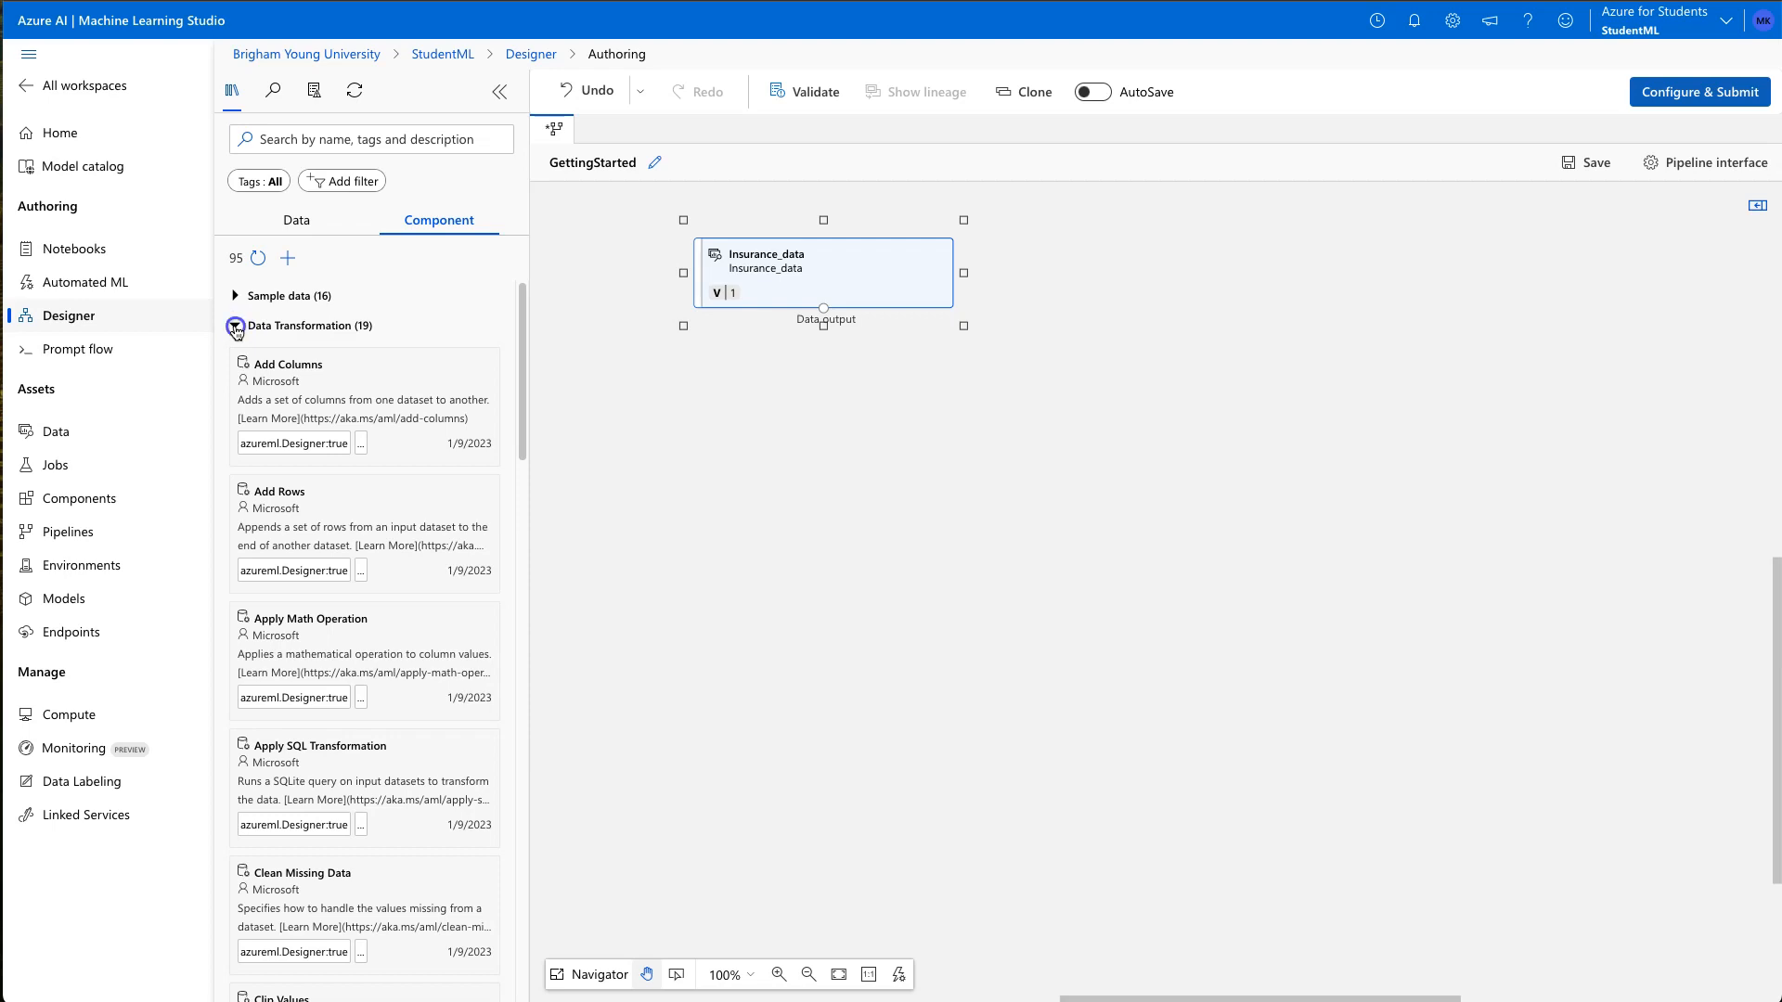
pyautogui.click(235, 326)
pyautogui.click(235, 357)
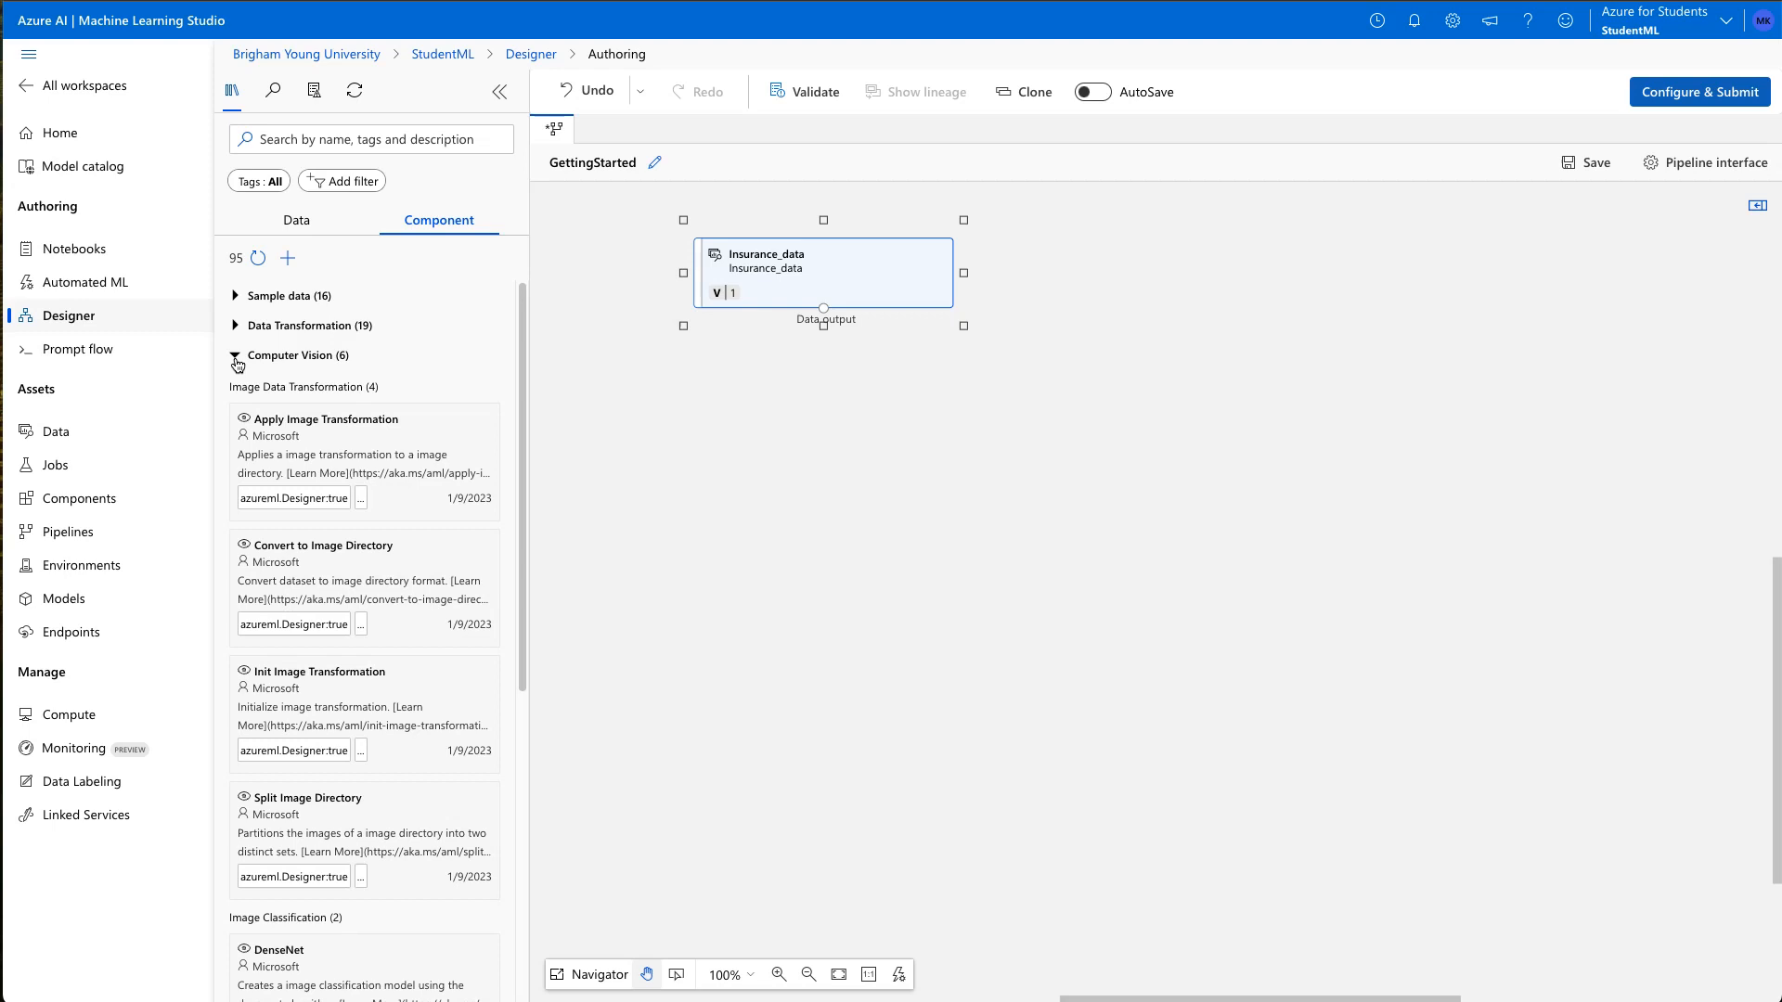
pyautogui.click(315, 743)
pyautogui.click(313, 738)
pyautogui.click(236, 357)
pyautogui.click(236, 386)
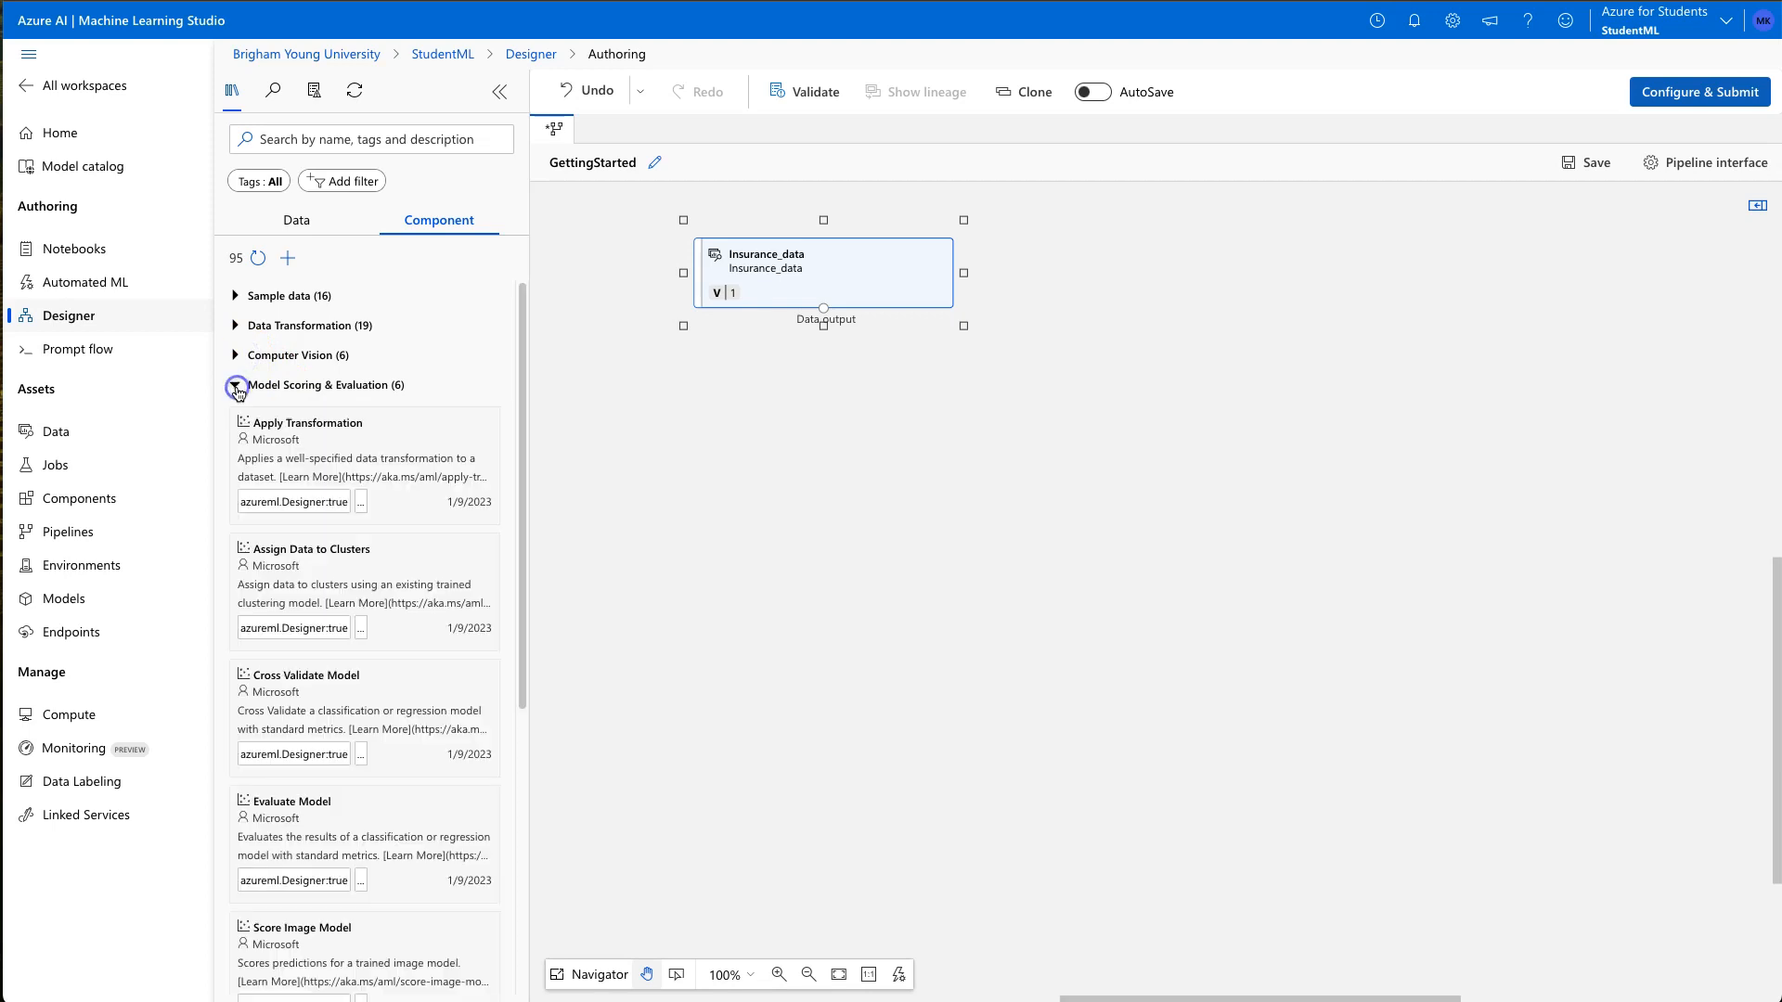
pyautogui.click(236, 386)
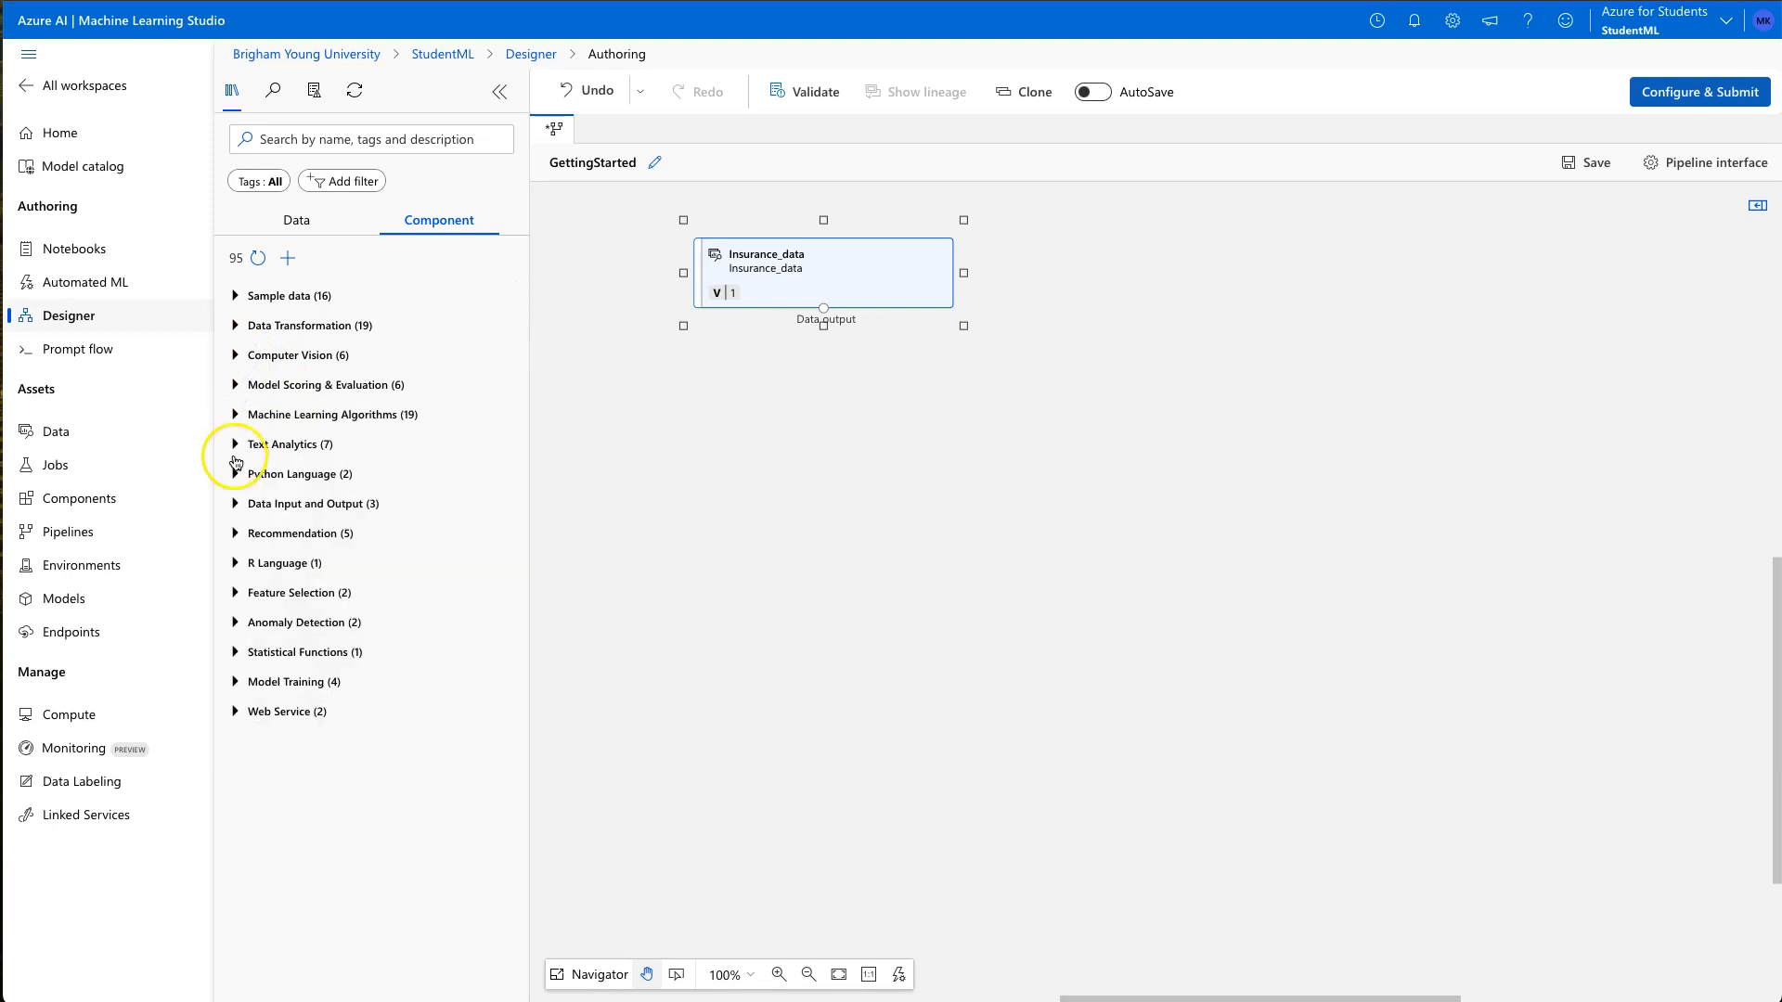
# Step: Add the Summarize Data component from Statistical Functions to the canvas below the Insurance_data node
pyautogui.click(236, 654)
pyautogui.moveTo(325, 745); pyautogui.dragTo(819, 404)
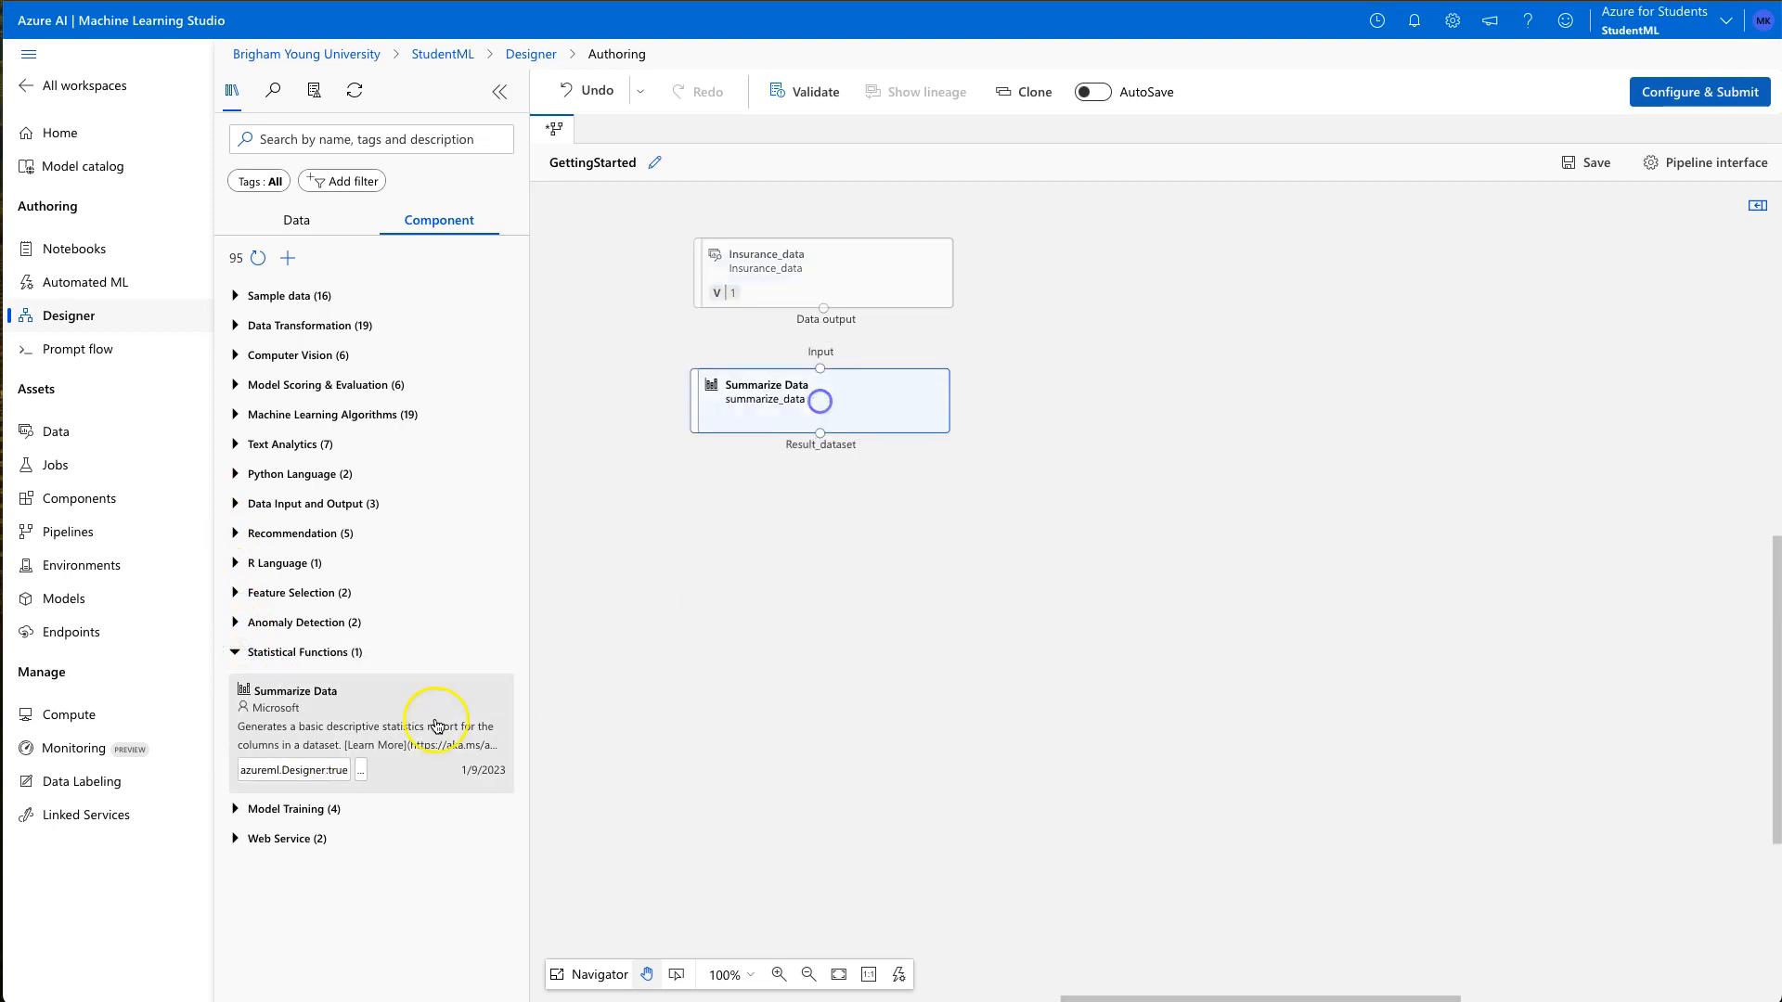
pyautogui.click(236, 653)
# Step: Search the component library for "summarize" and clear the search
pyautogui.click(343, 141)
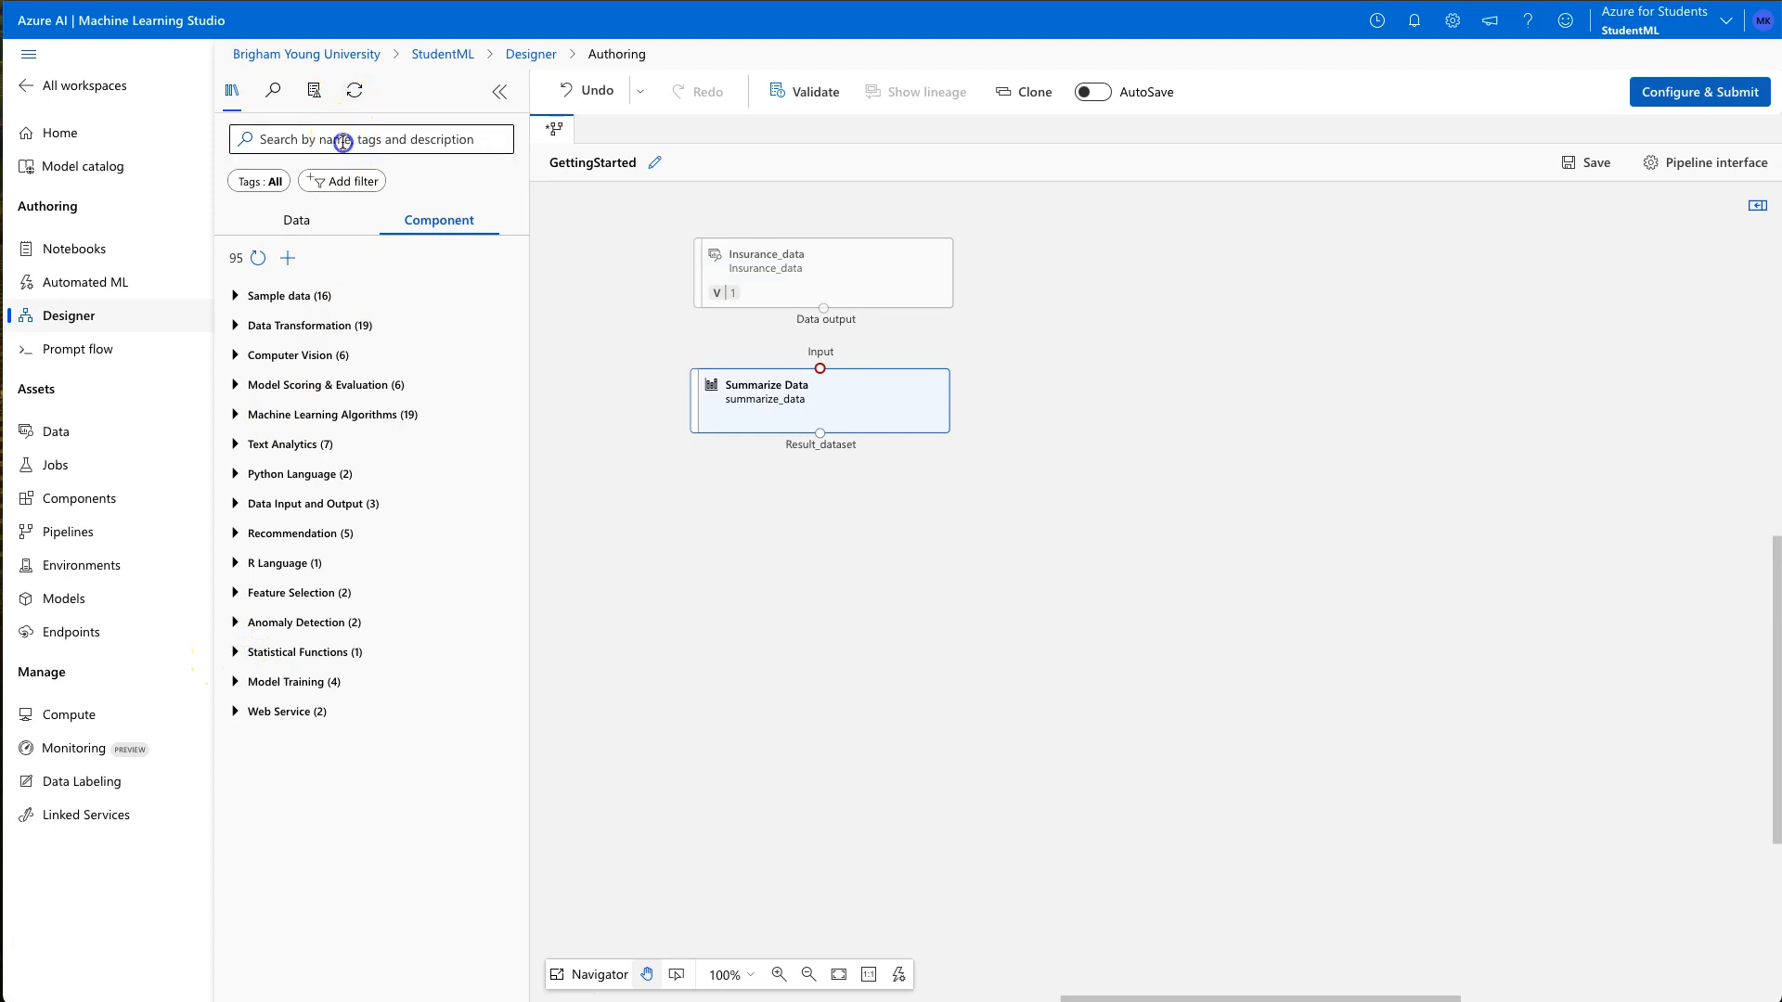
pyautogui.write('summarize')
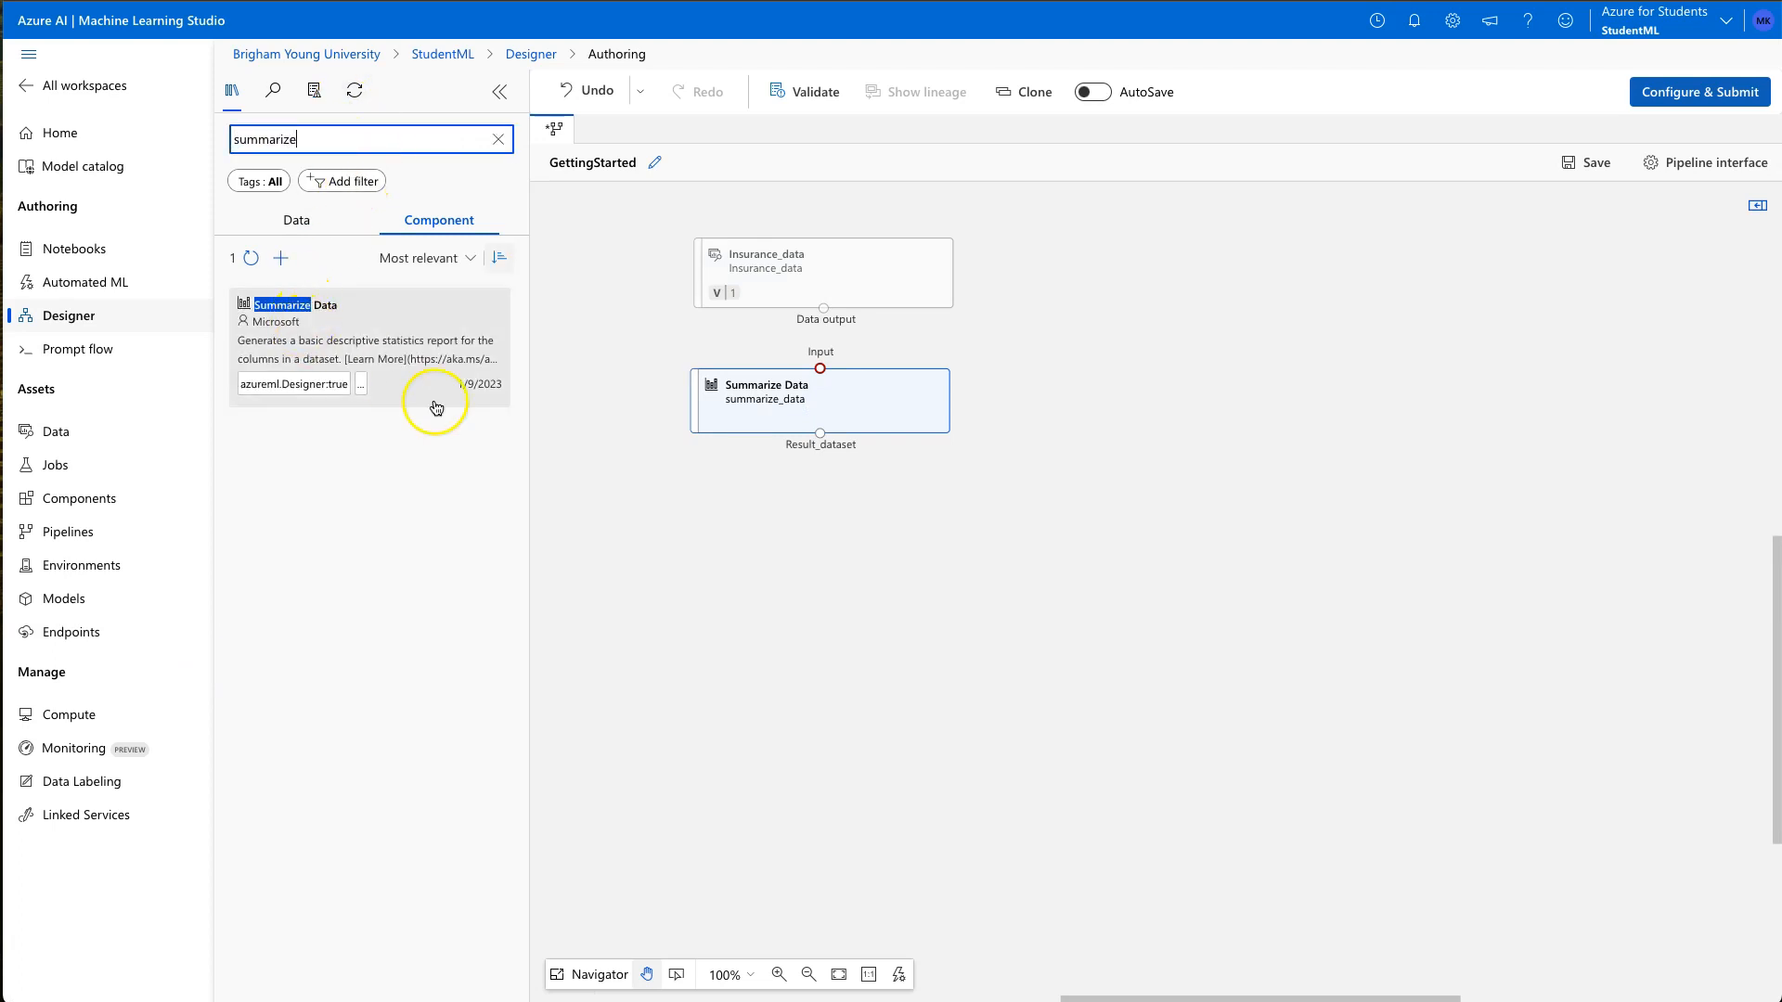
pyautogui.click(500, 144)
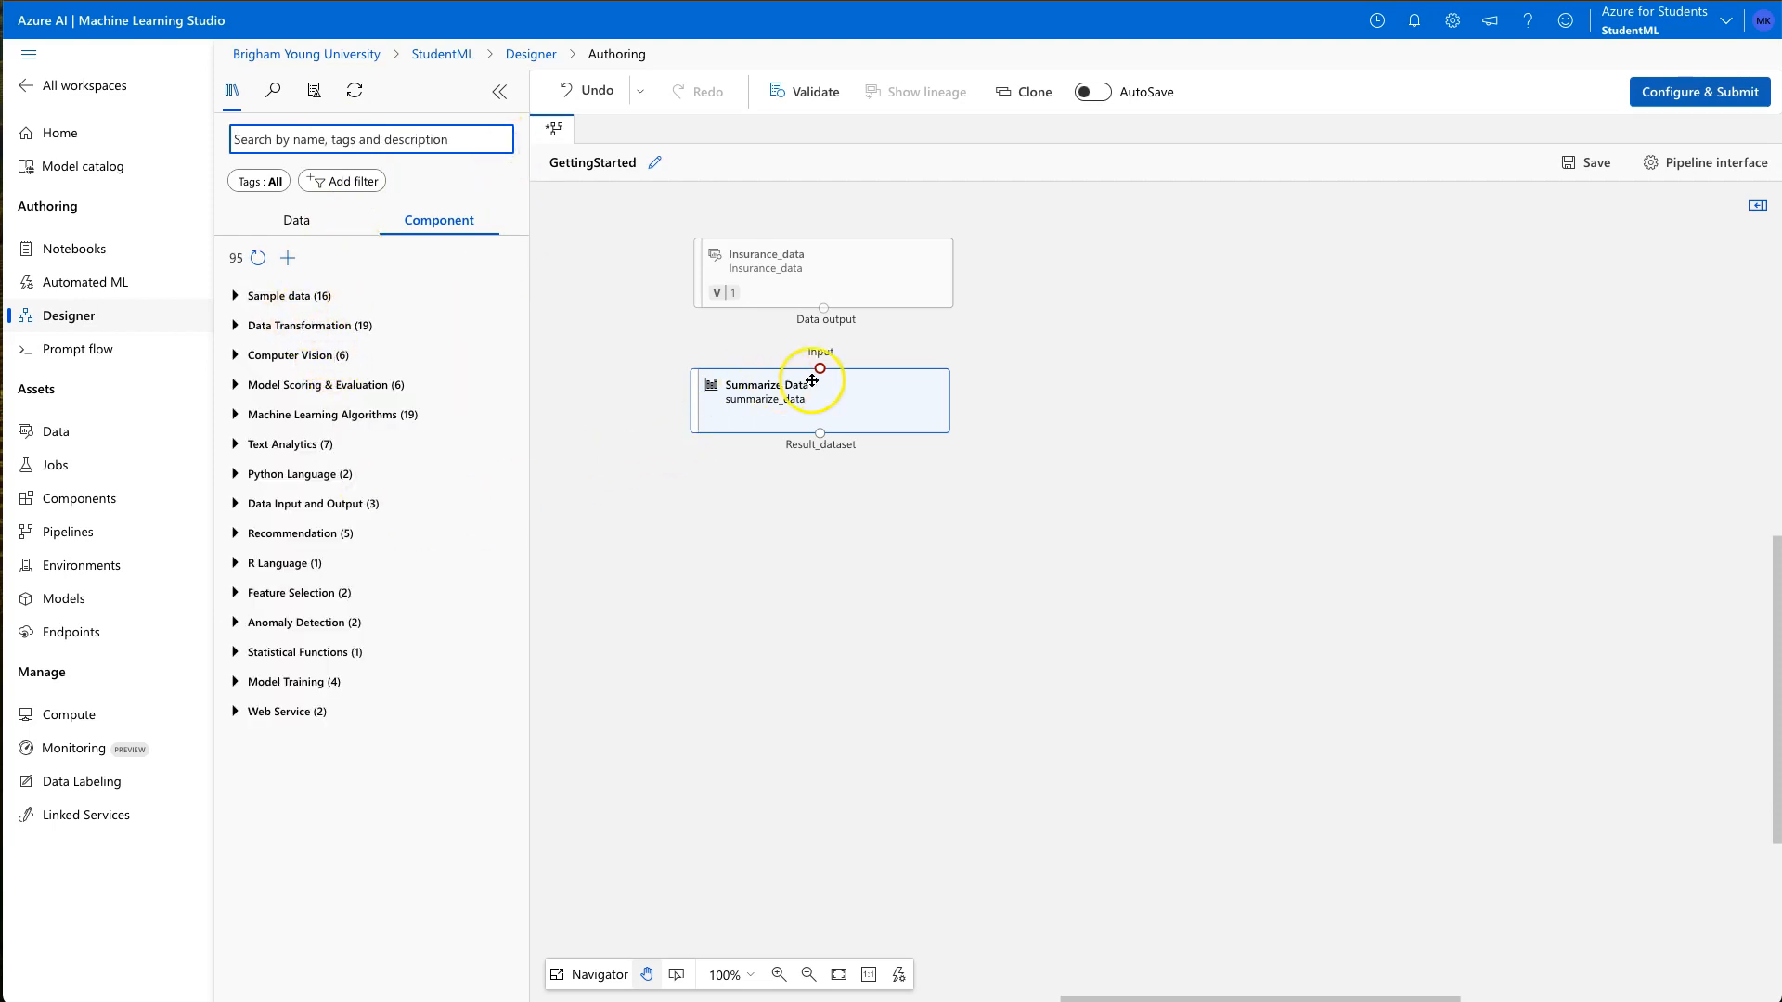
# Step: Connect the Insurance_data output to the Summarize Data input, with the Summarize Data node shifted slightly beneath it
pyautogui.click(880, 404)
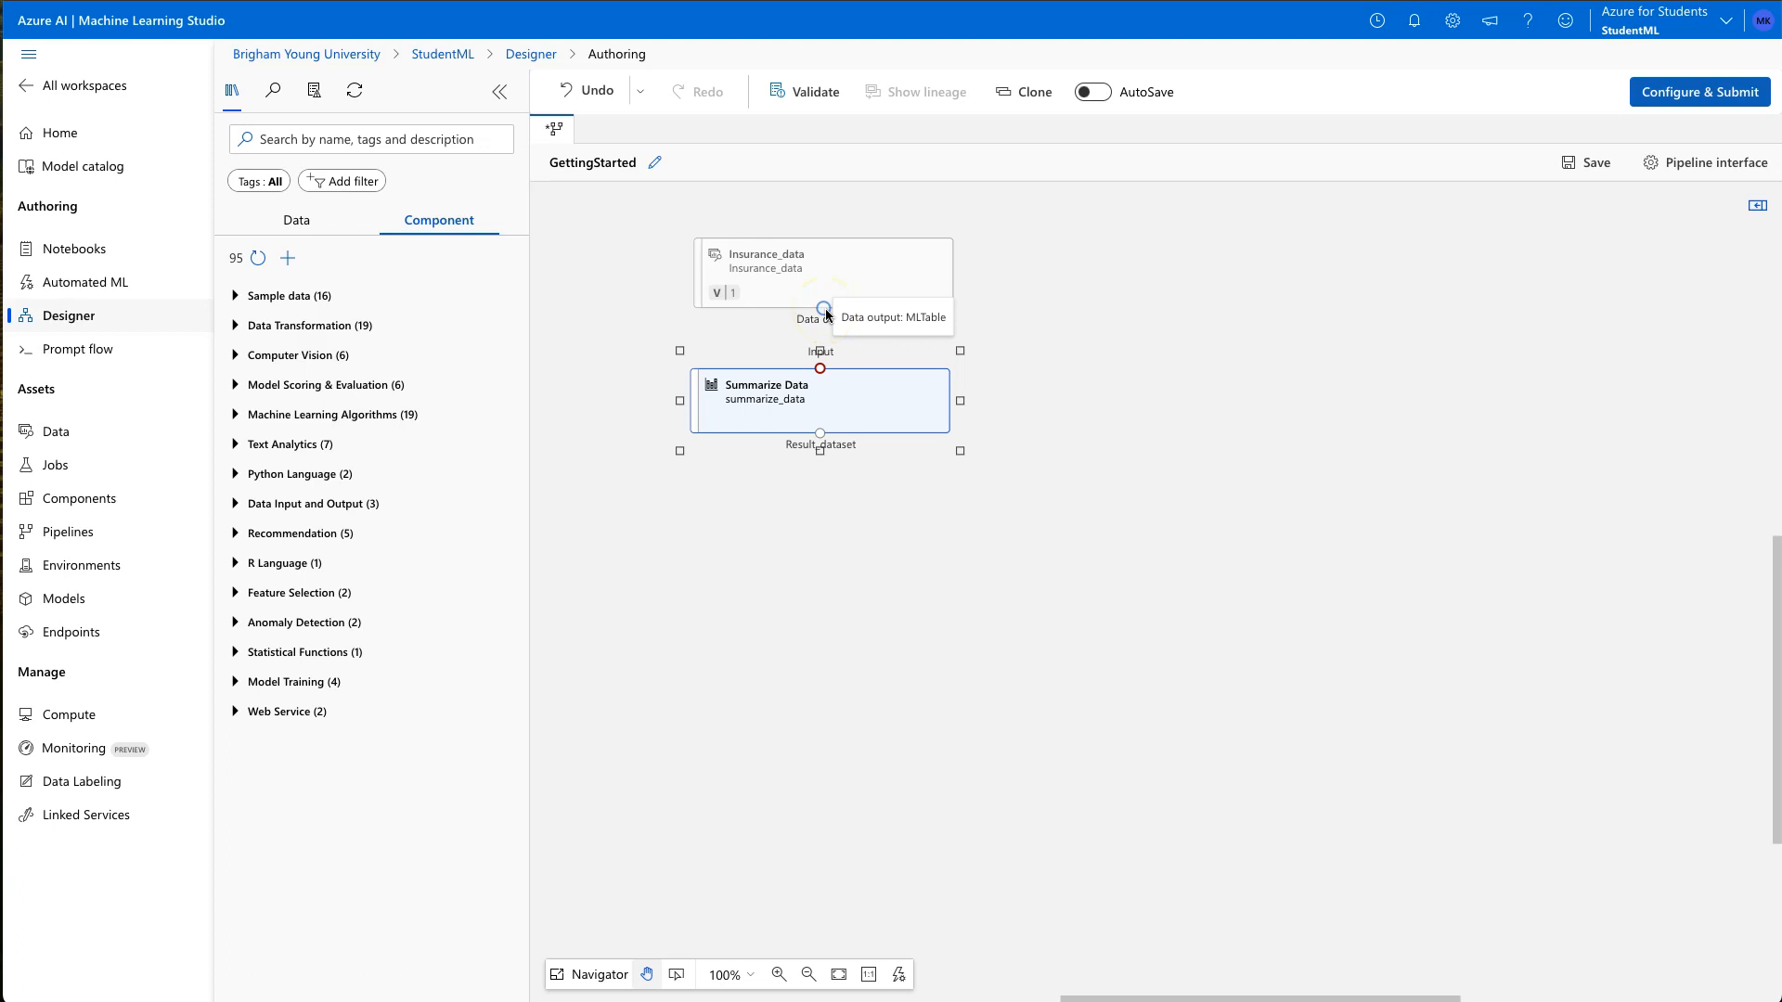
pyautogui.moveTo(826, 316)
pyautogui.mouseDown()
pyautogui.moveTo(823, 423)
pyautogui.moveTo(826, 316)
pyautogui.moveTo(821, 367)
pyautogui.moveTo(864, 409)
pyautogui.mouseUp()
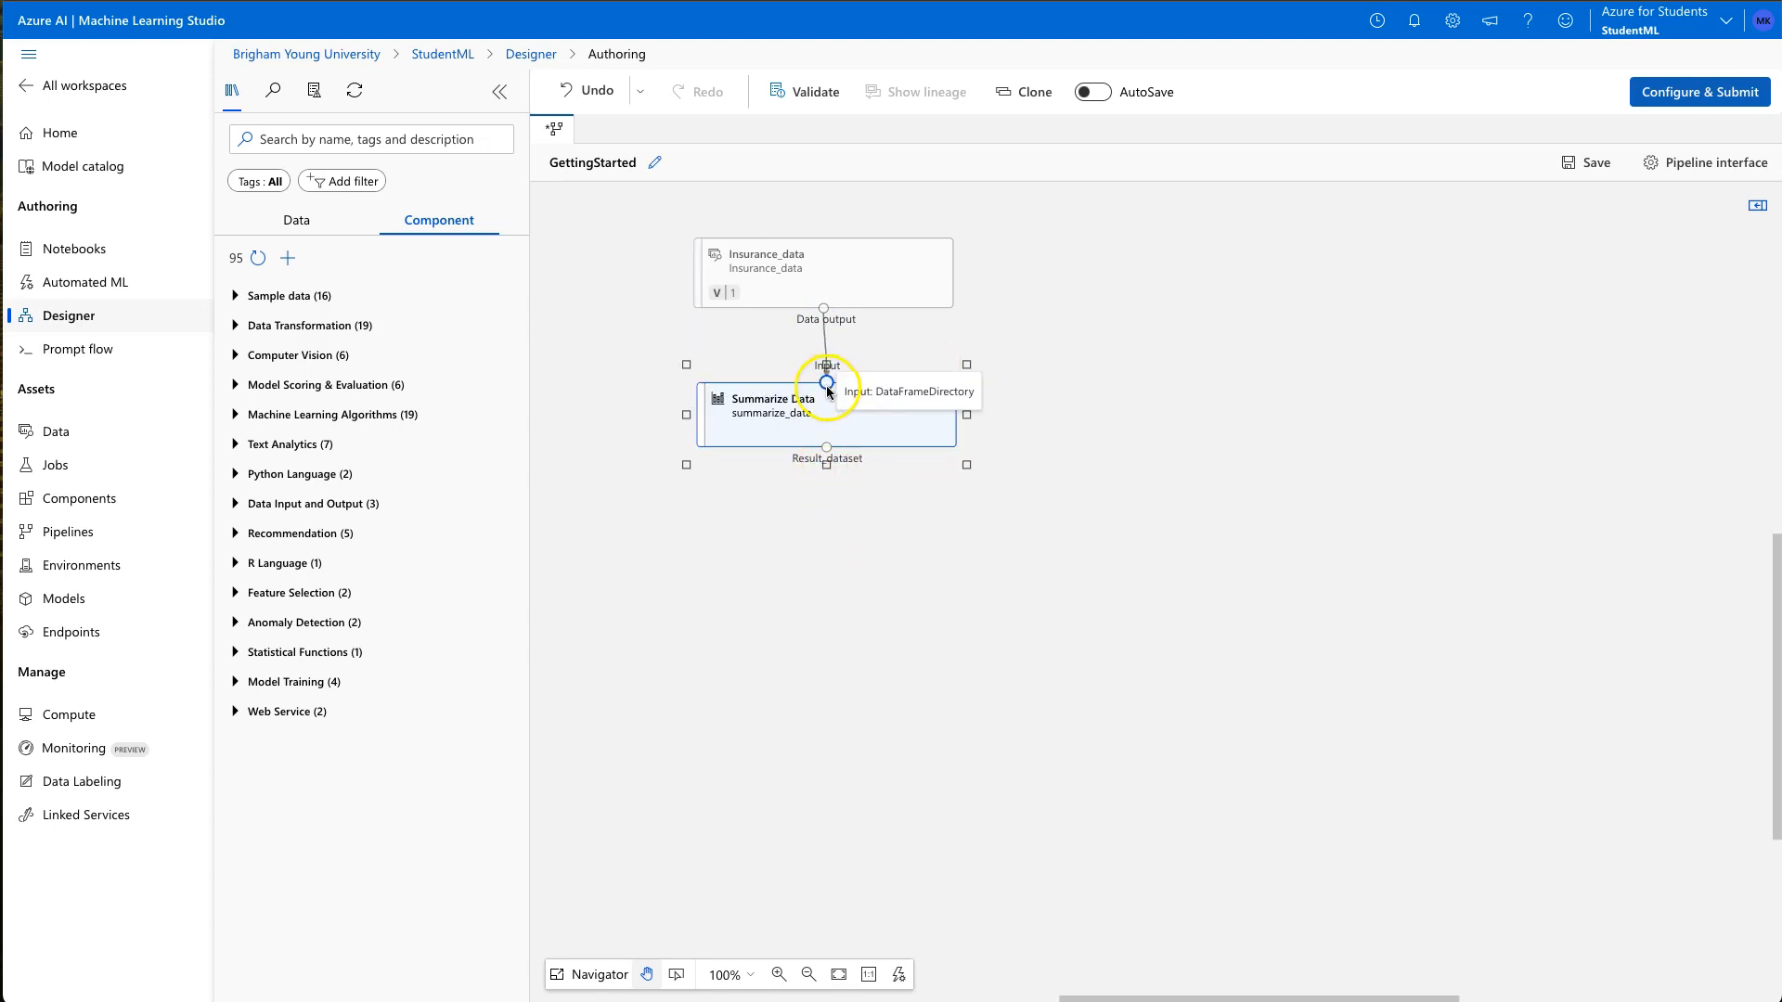
pyautogui.moveTo(864, 417); pyautogui.dragTo(863, 420)
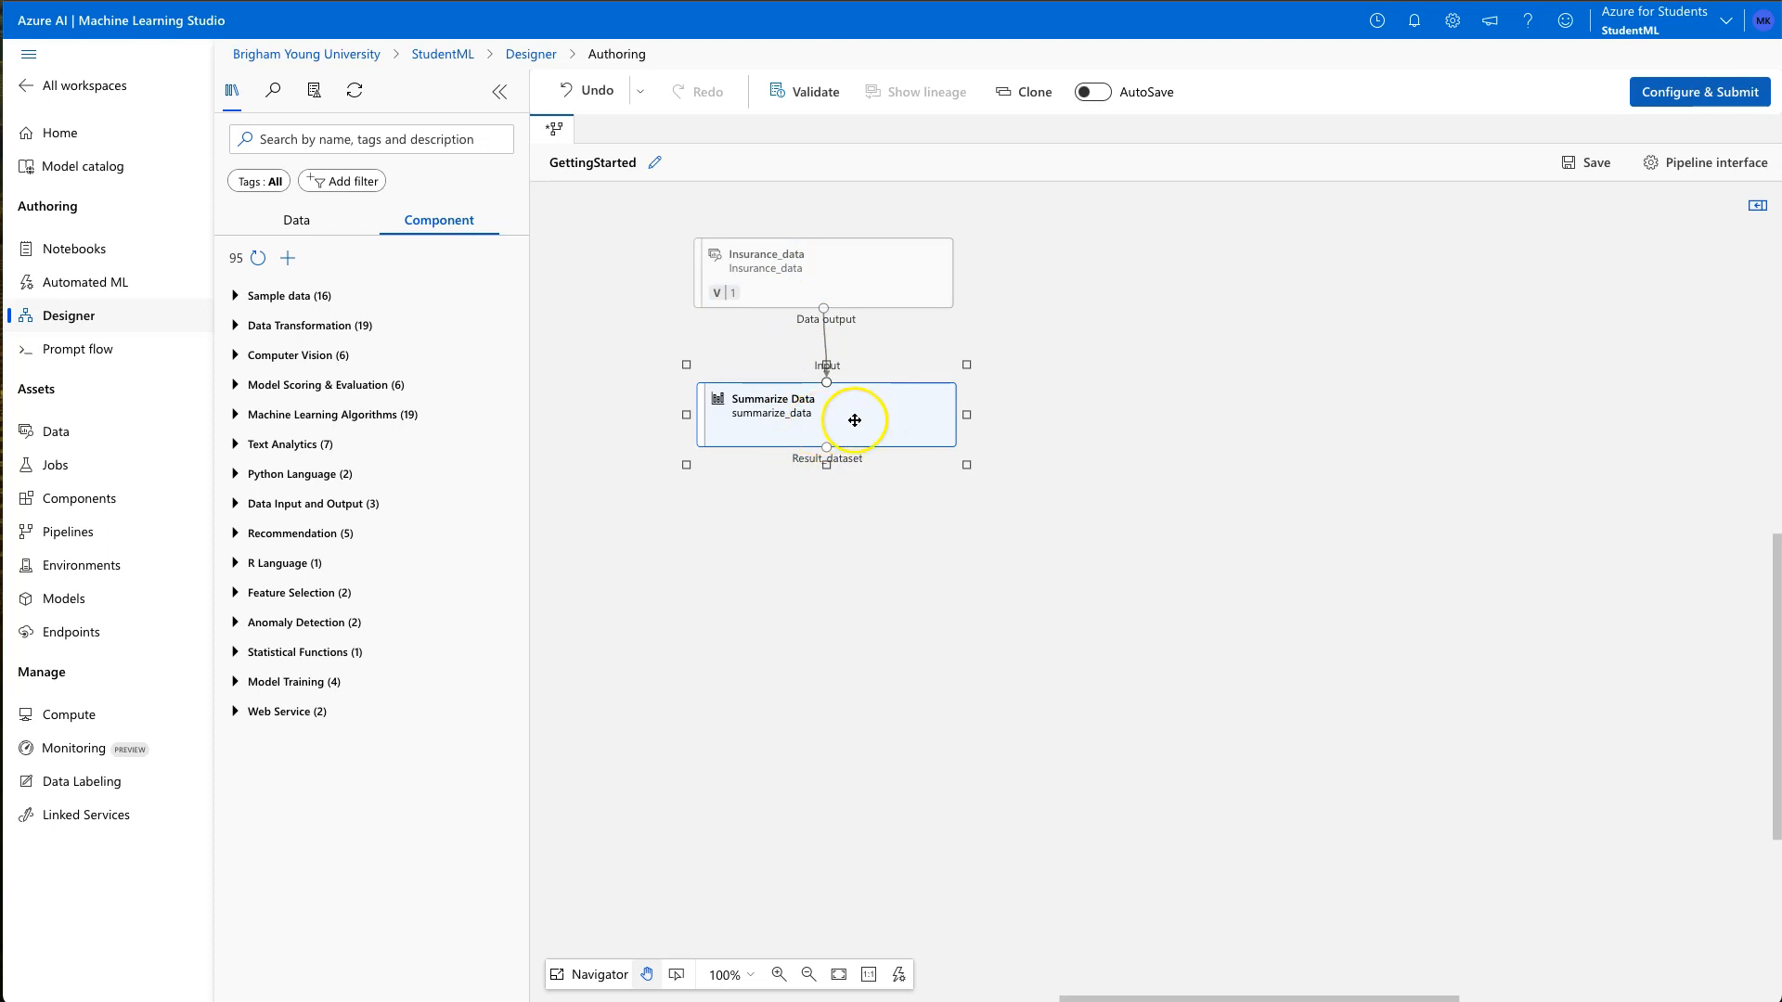
pyautogui.click(807, 409)
pyautogui.click(801, 409)
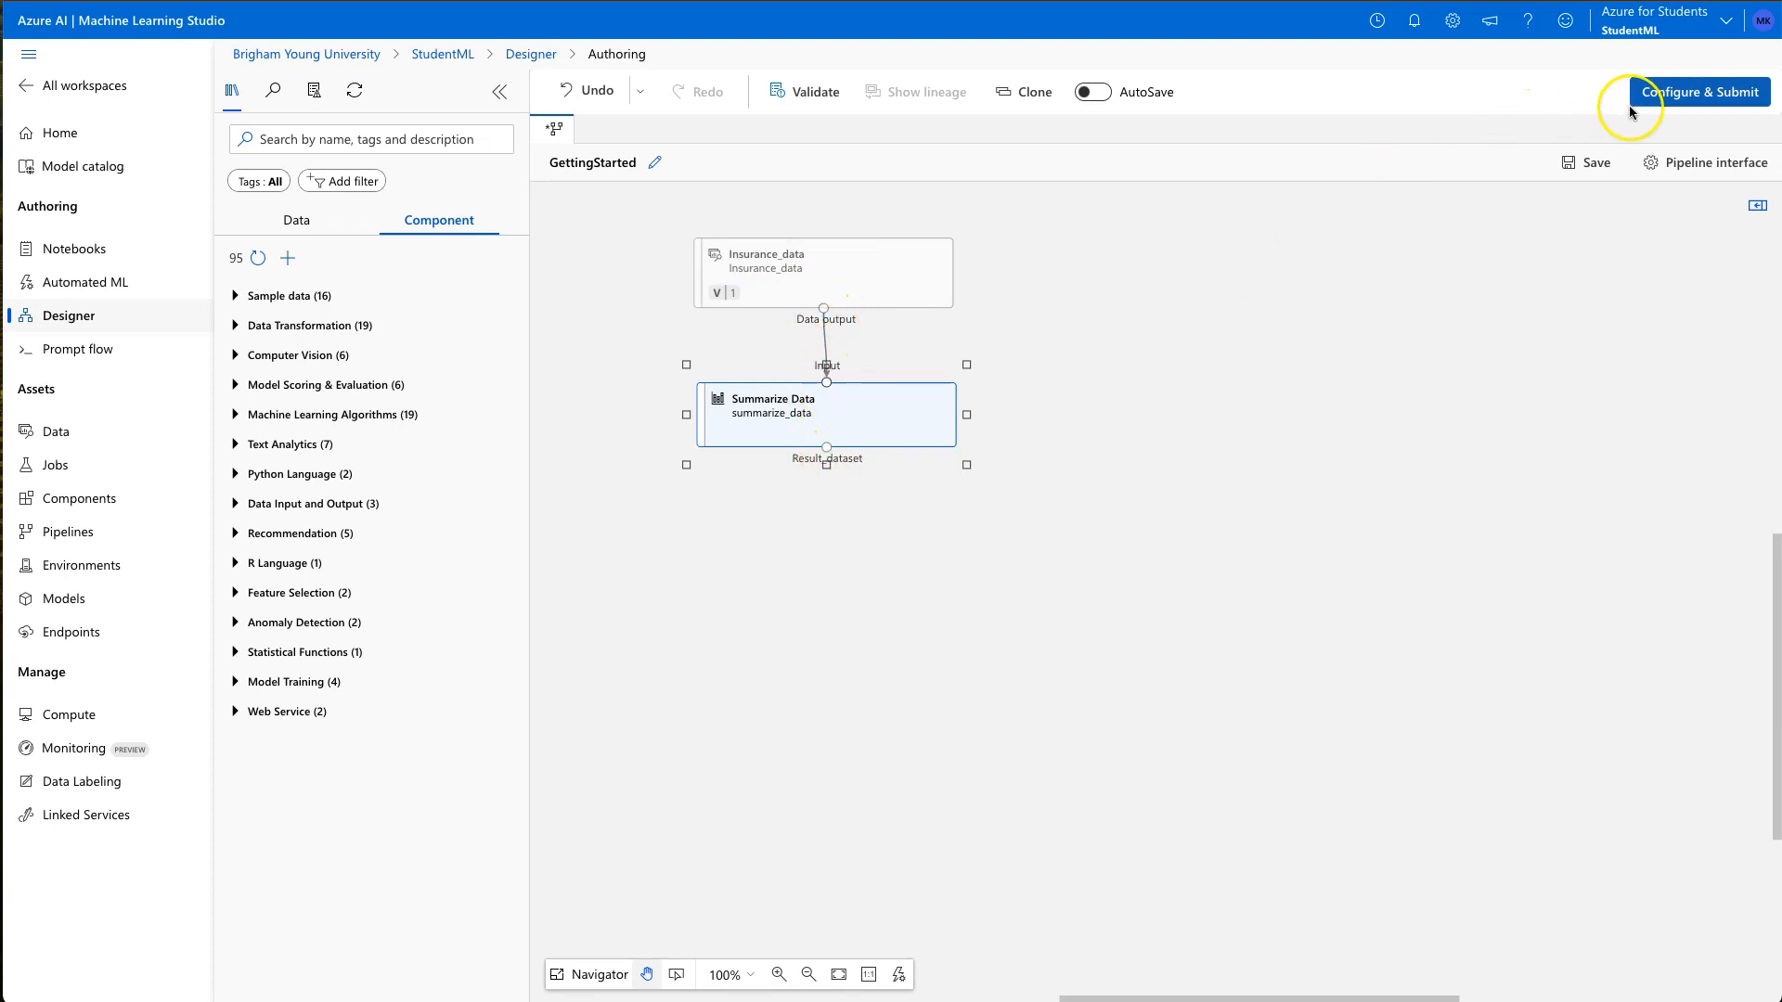
# Step: Set up the pipeline job under a new experiment named GettingStarted and go to the job review
pyautogui.click(1685, 101)
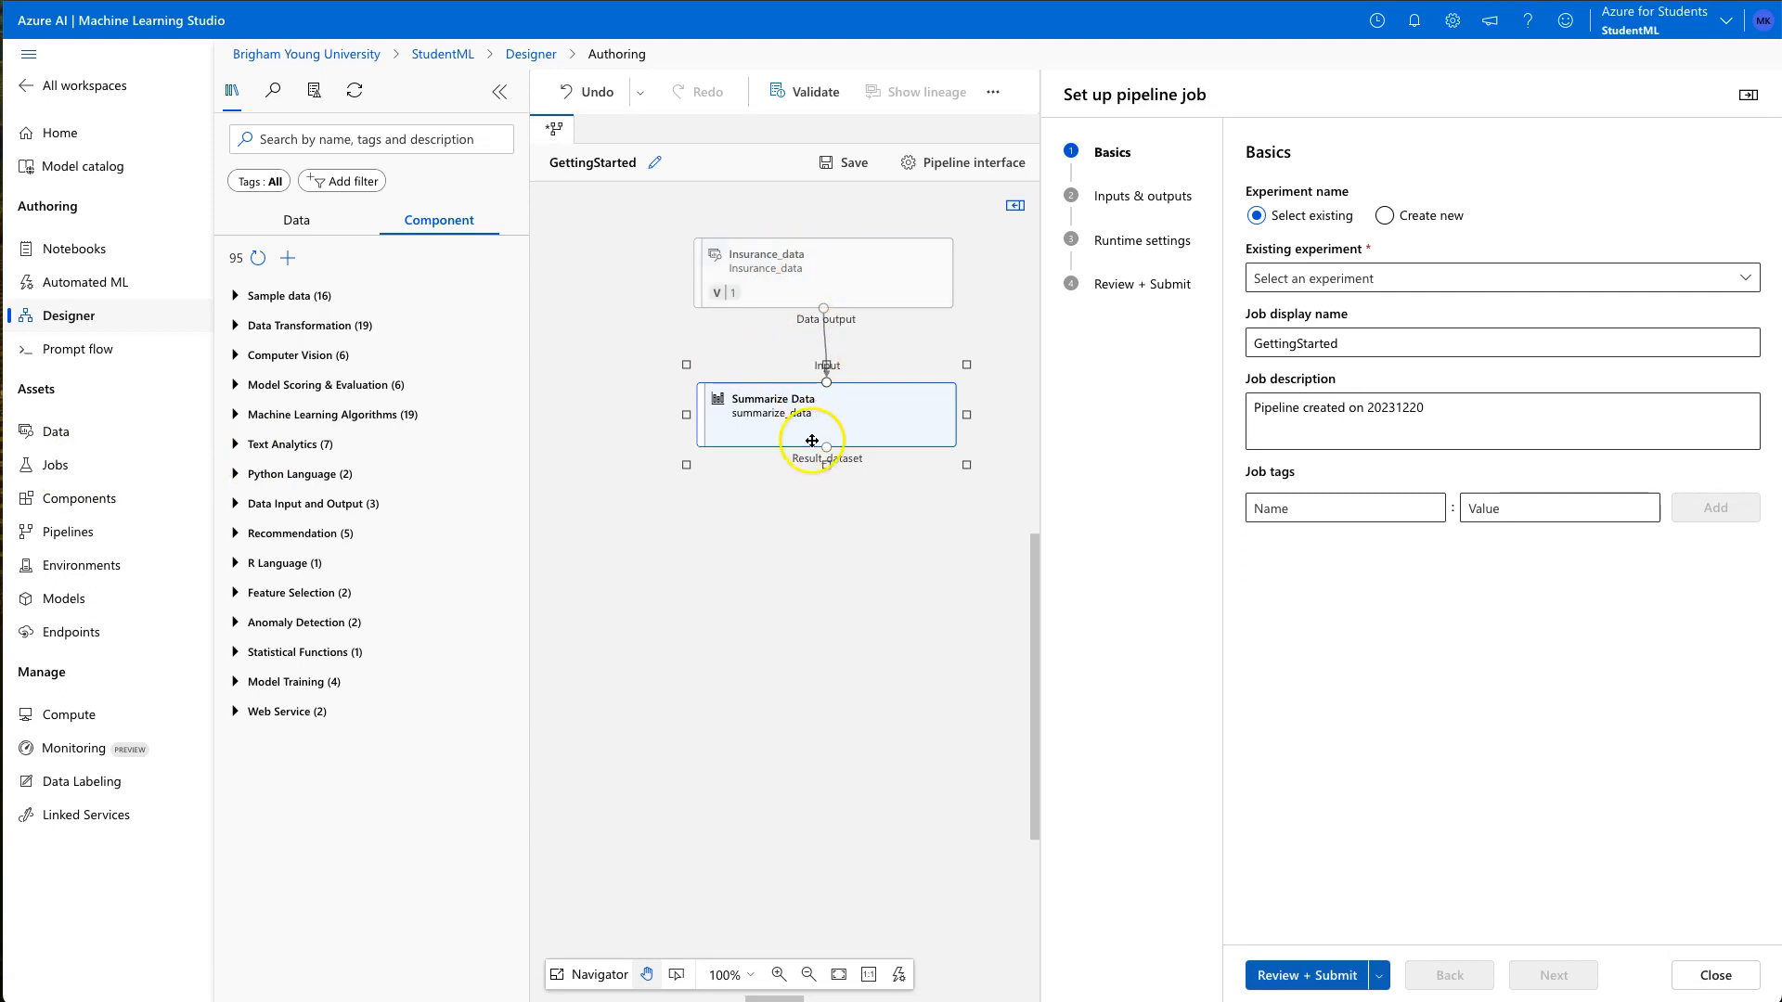
pyautogui.click(1449, 282)
pyautogui.click(1385, 216)
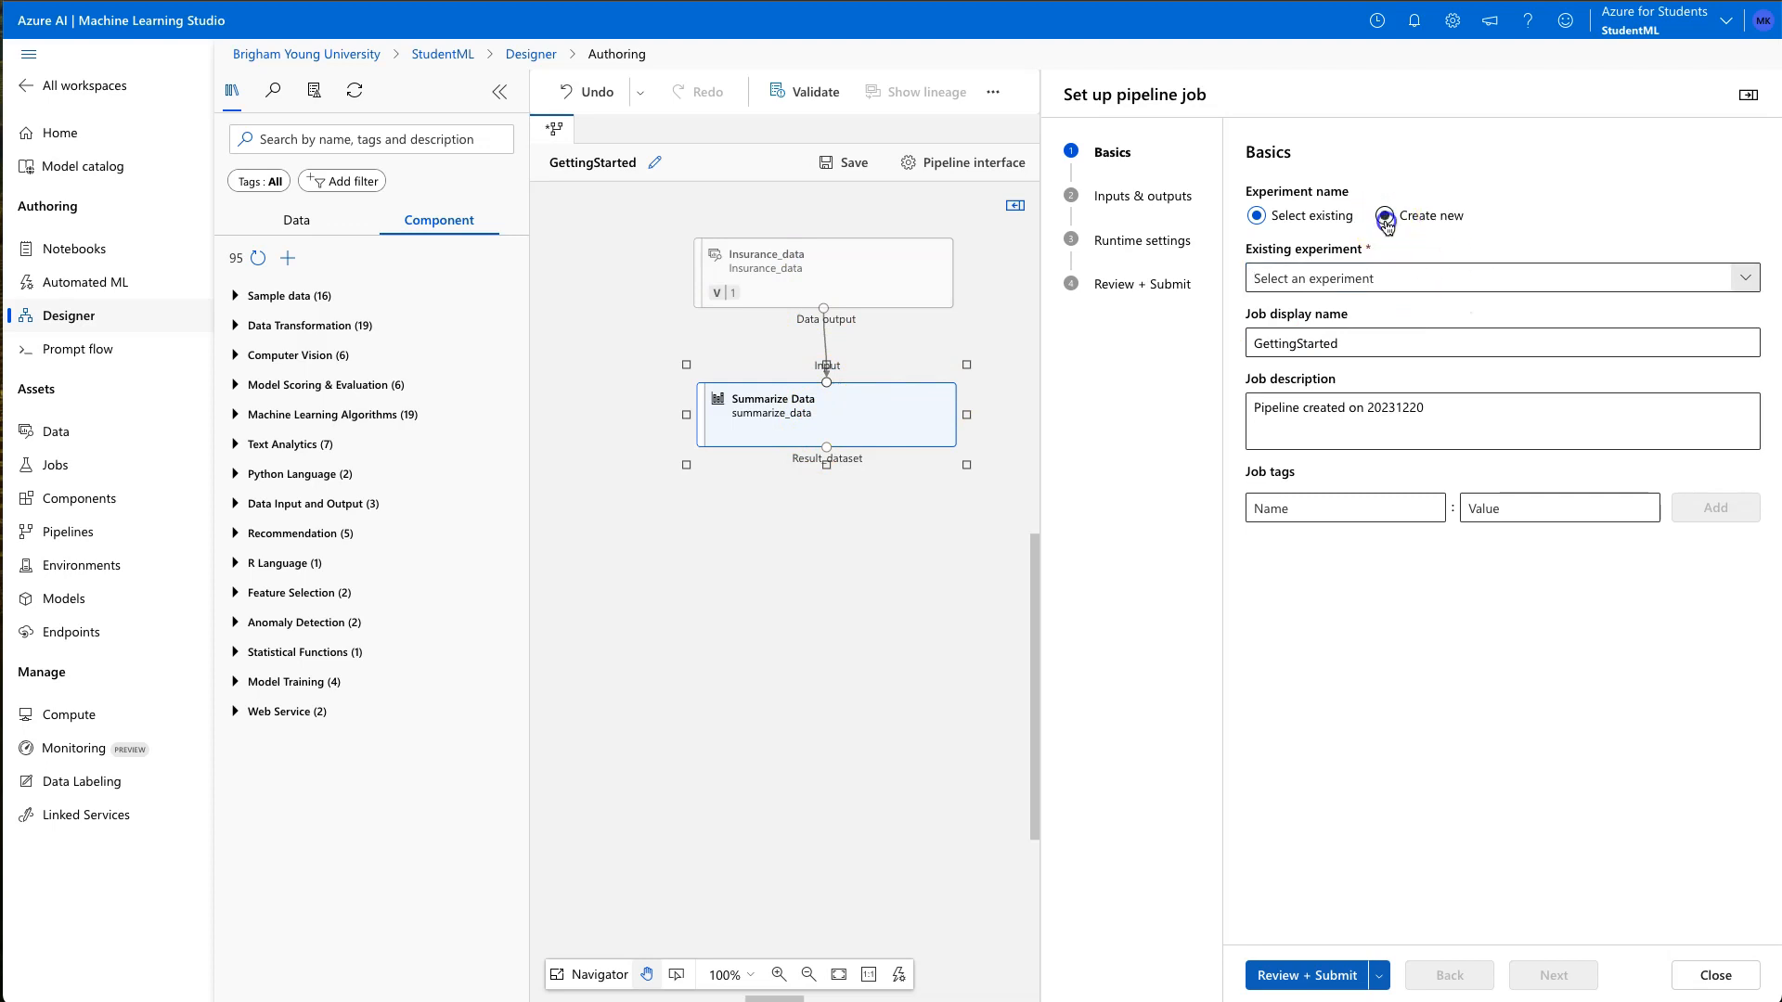
pyautogui.click(1406, 277)
pyautogui.write('GettingStarted')
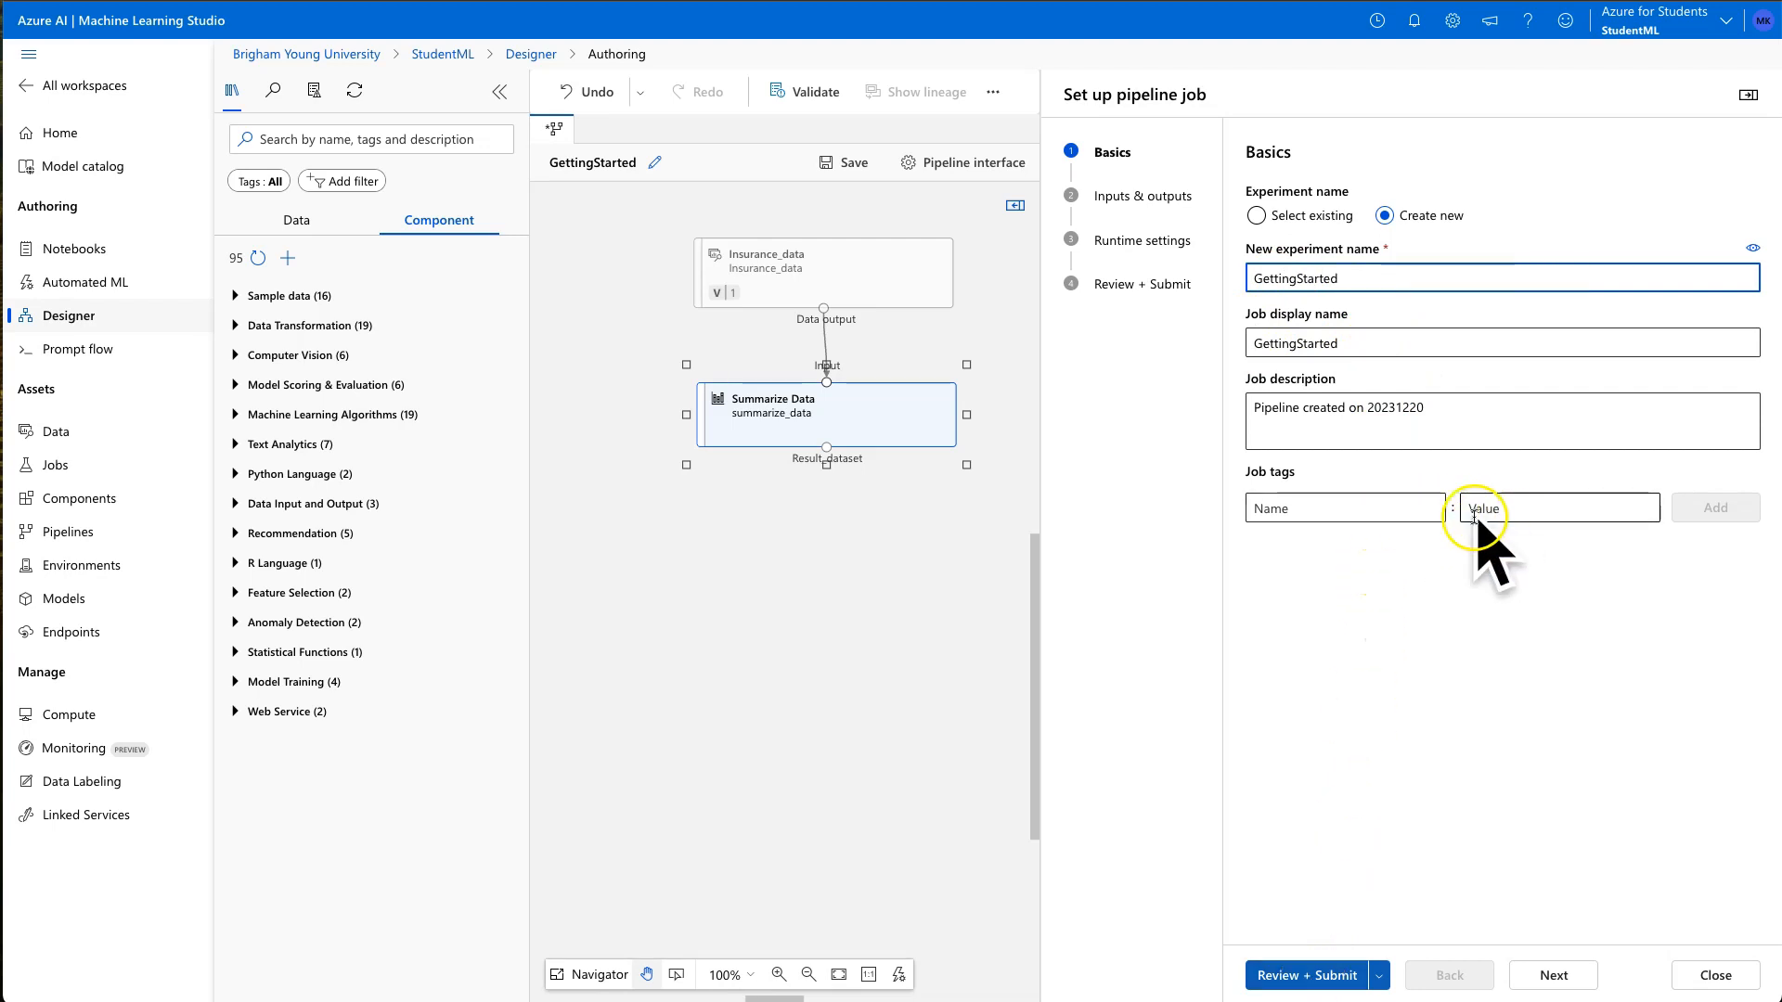
pyautogui.click(1323, 970)
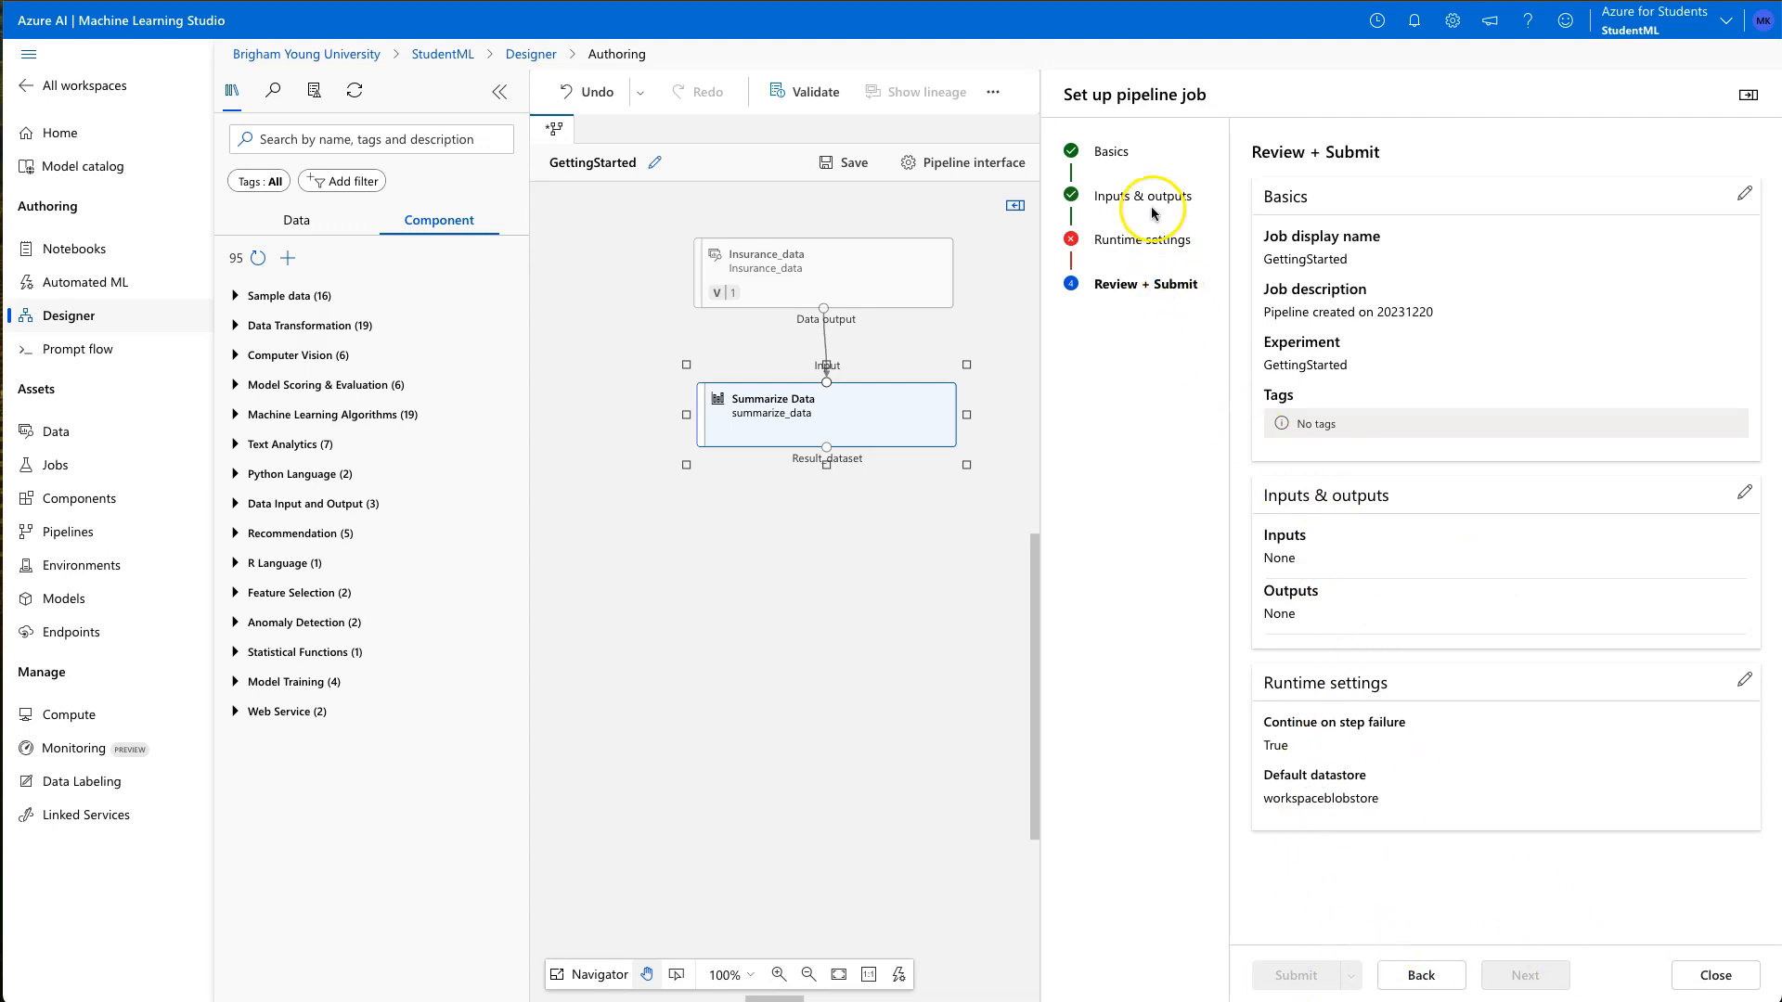
# Step: Set the job's default compute to the compute instance StudentMLInstance in the runtime settings and return to the review
pyautogui.click(1128, 242)
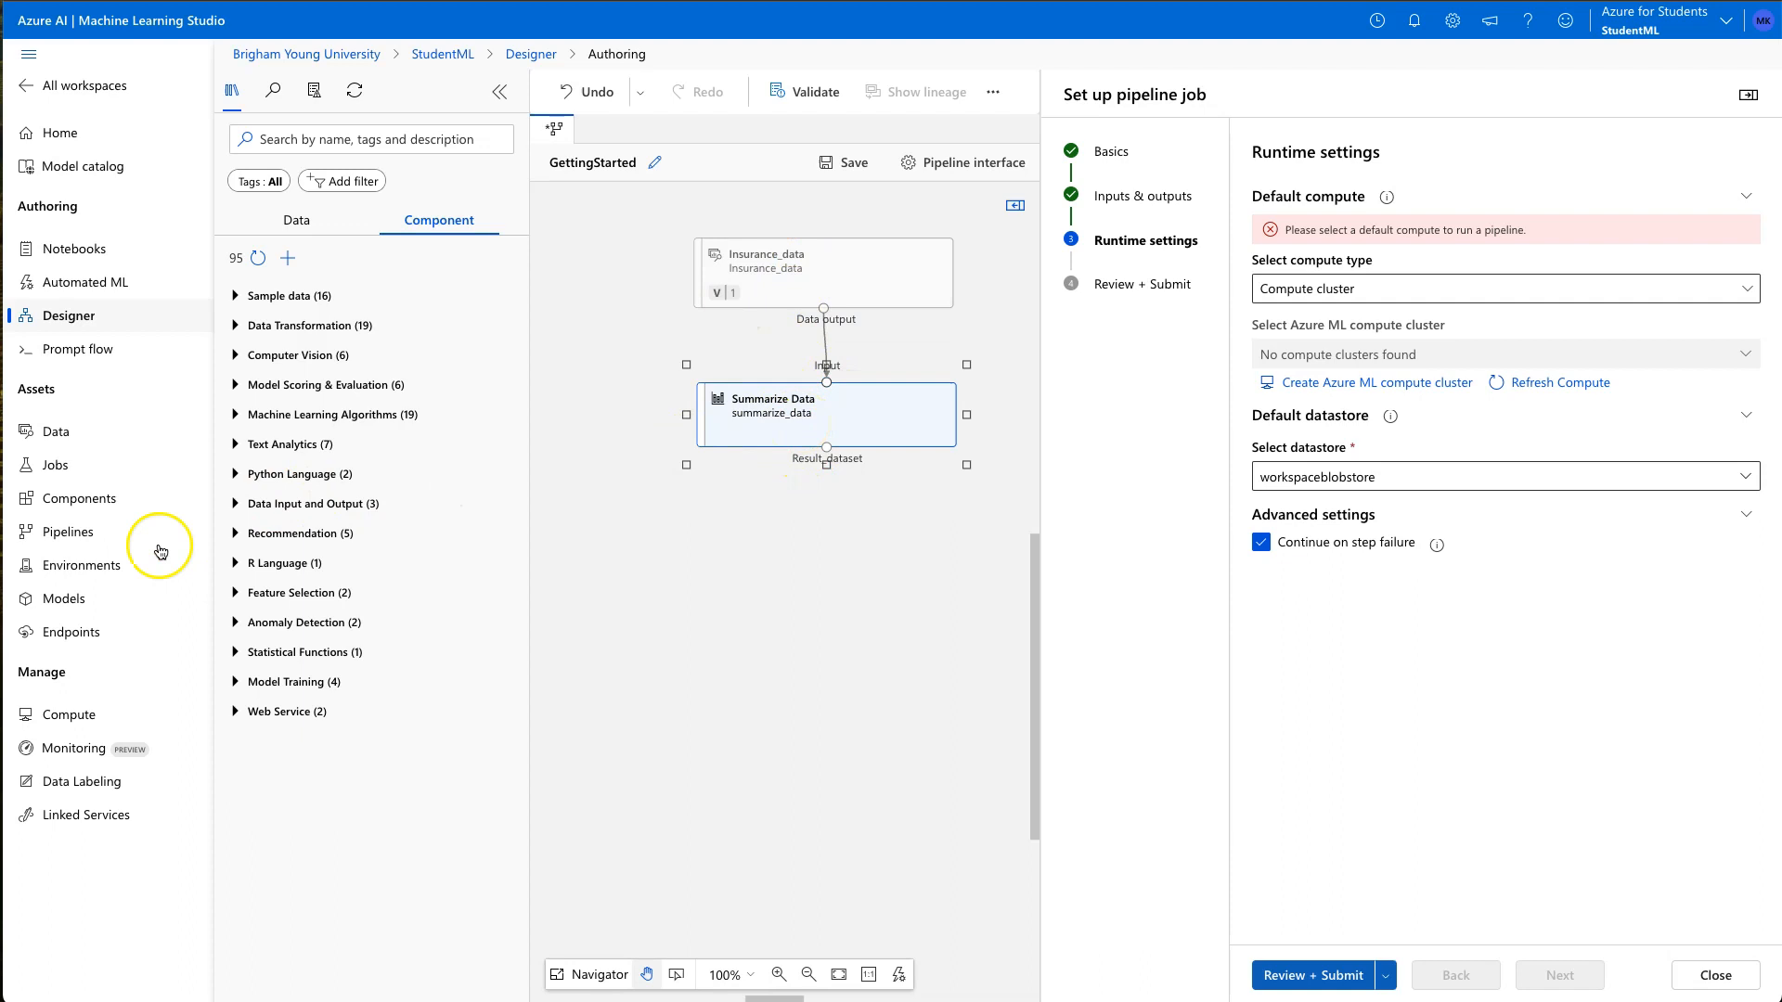
pyautogui.click(81, 722)
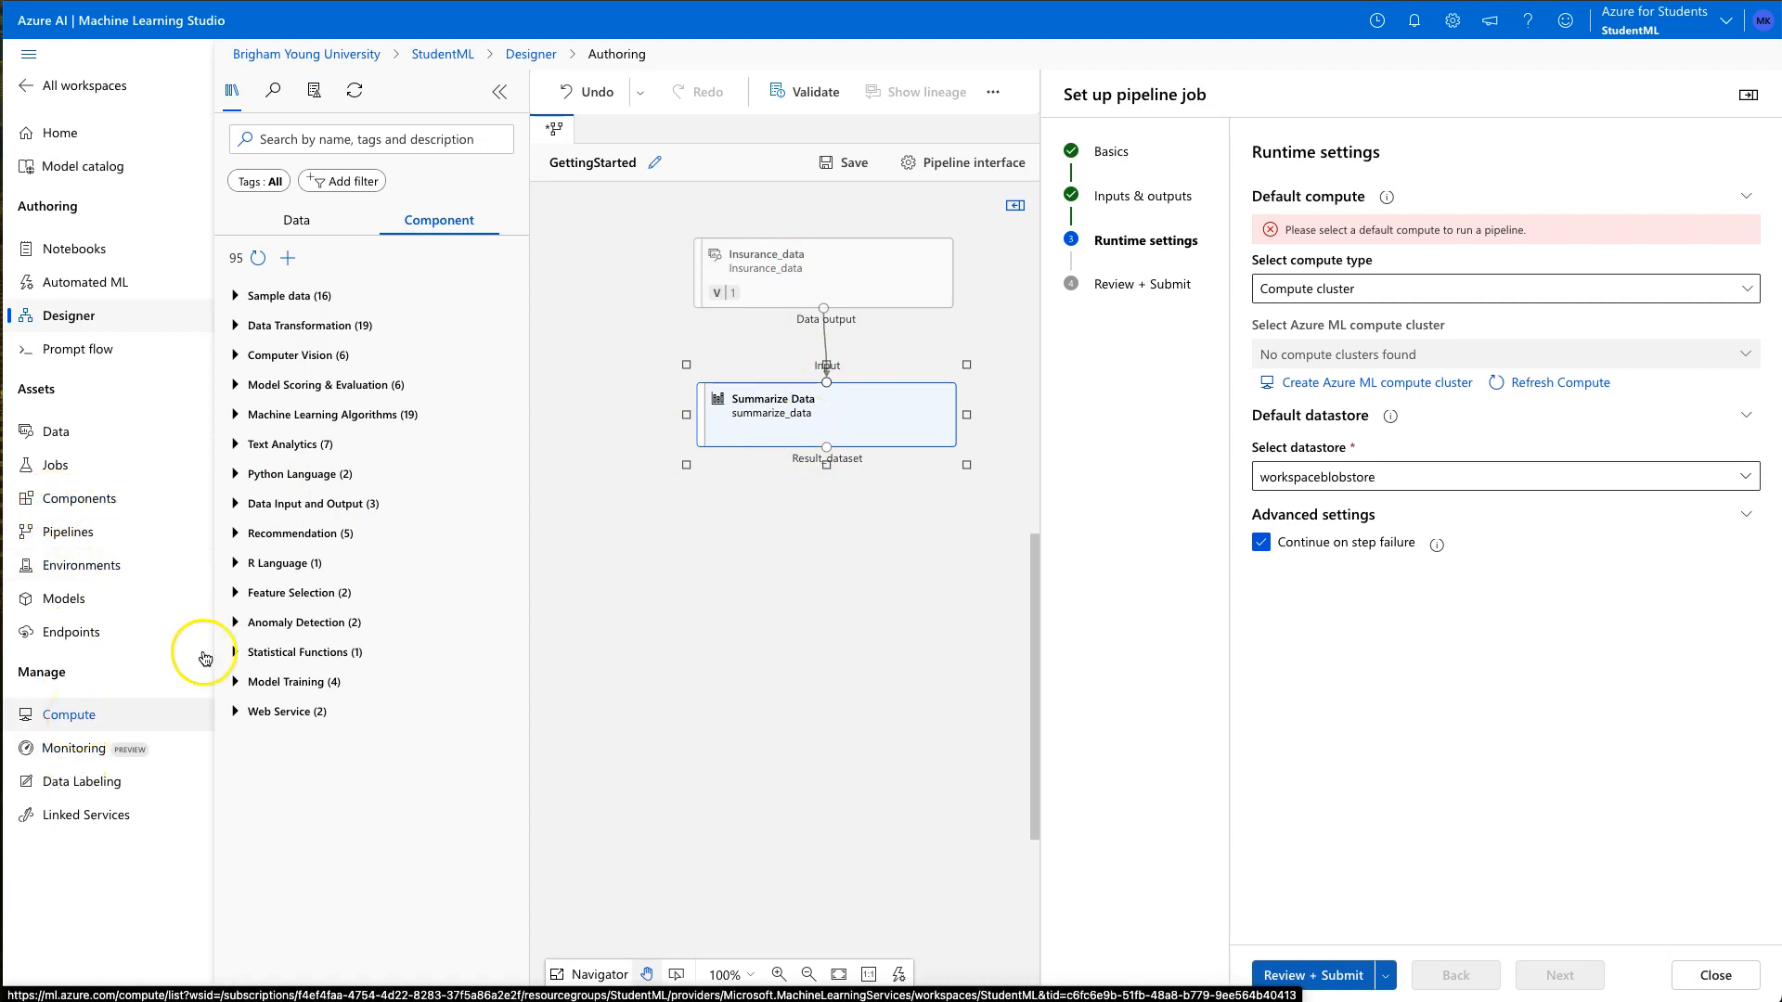
pyautogui.click(1389, 294)
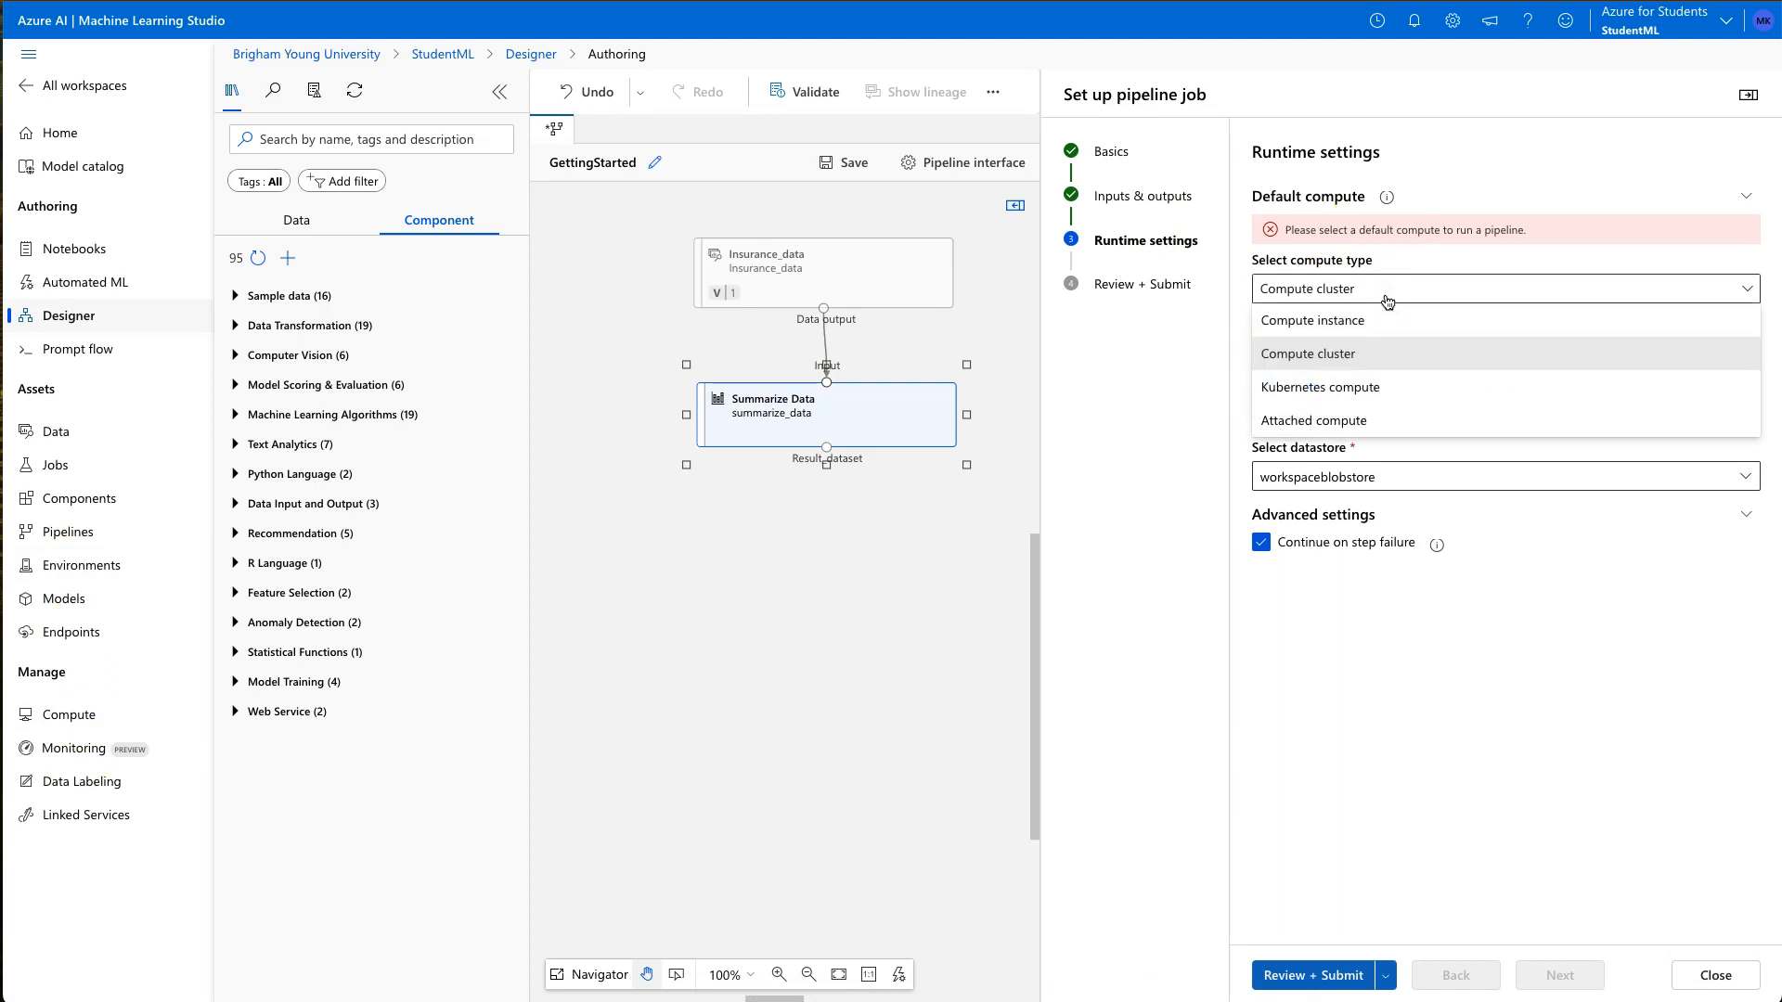
pyautogui.click(1360, 323)
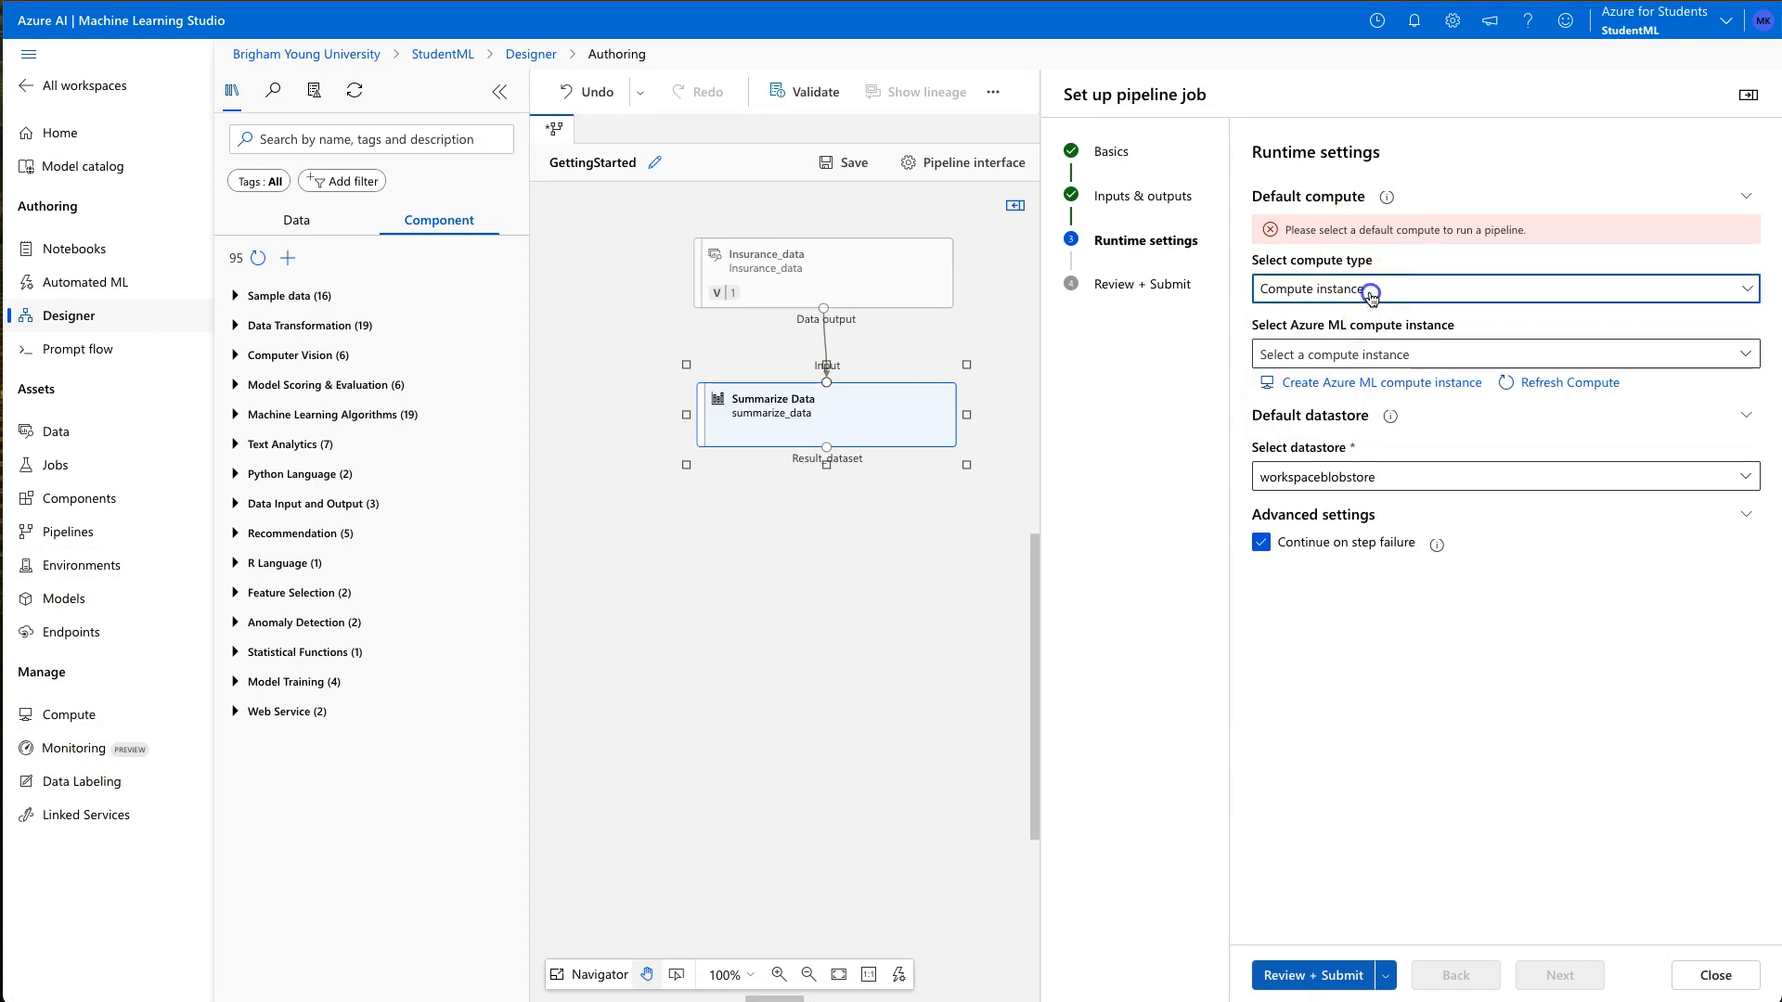
pyautogui.click(1364, 288)
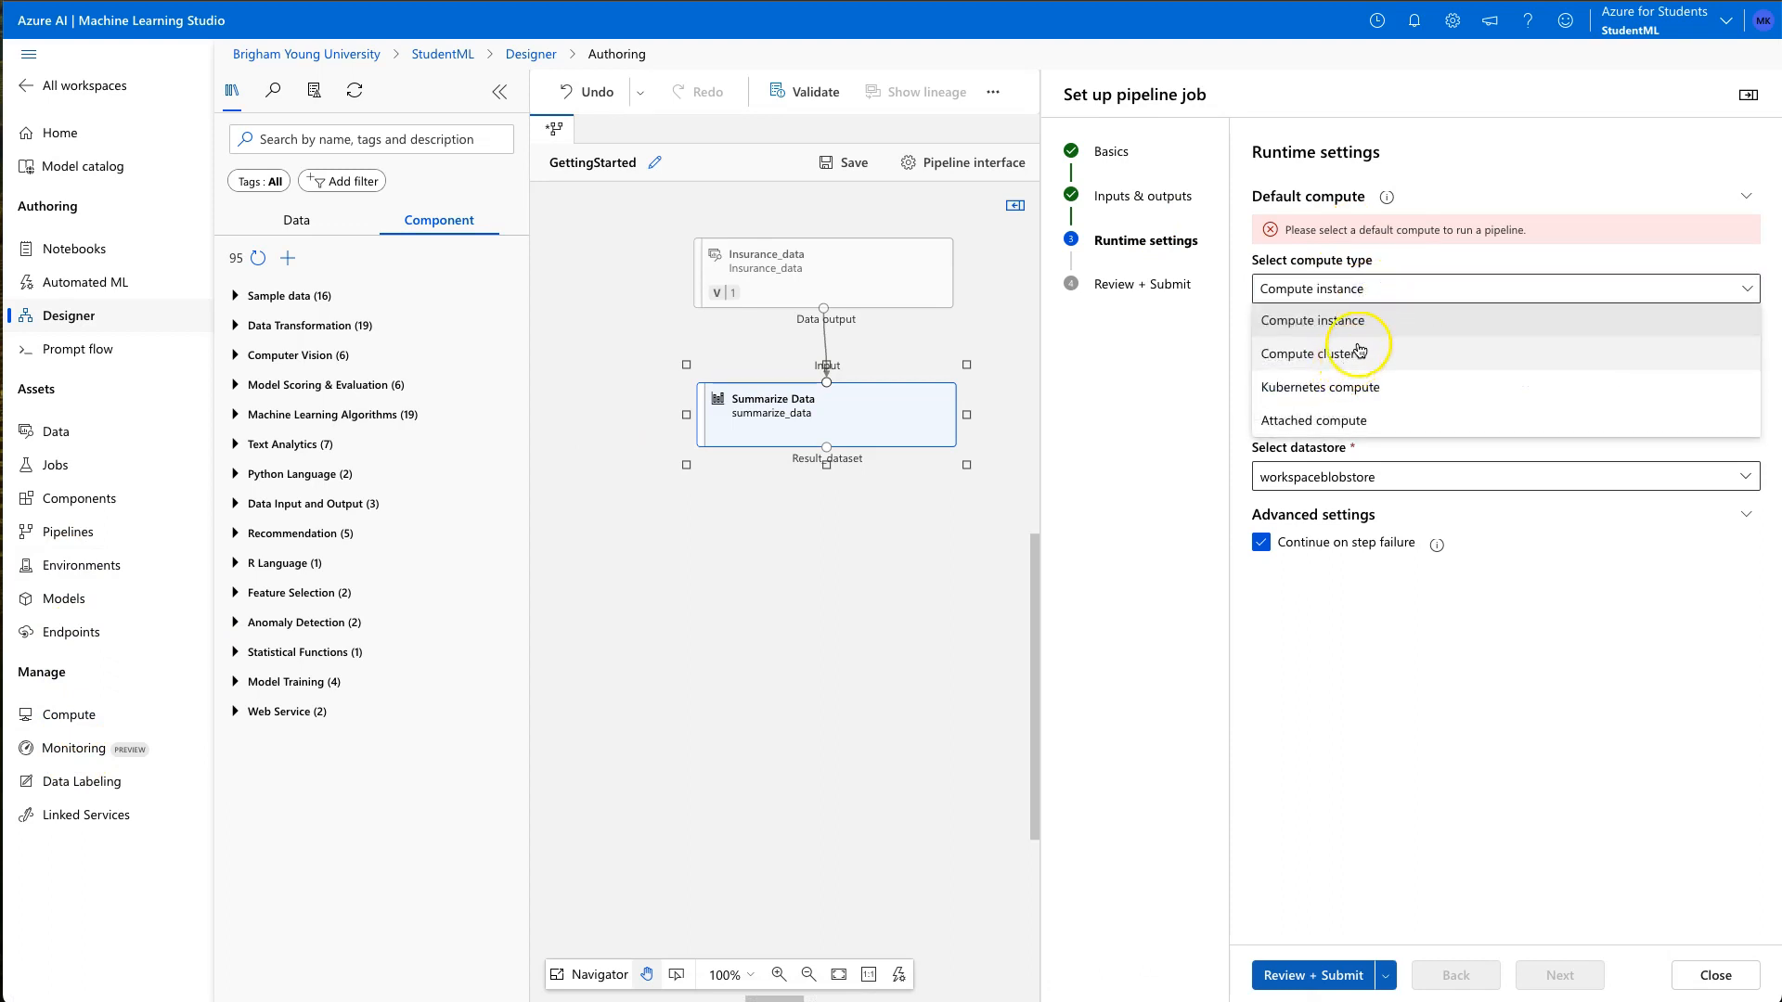
pyautogui.click(1368, 288)
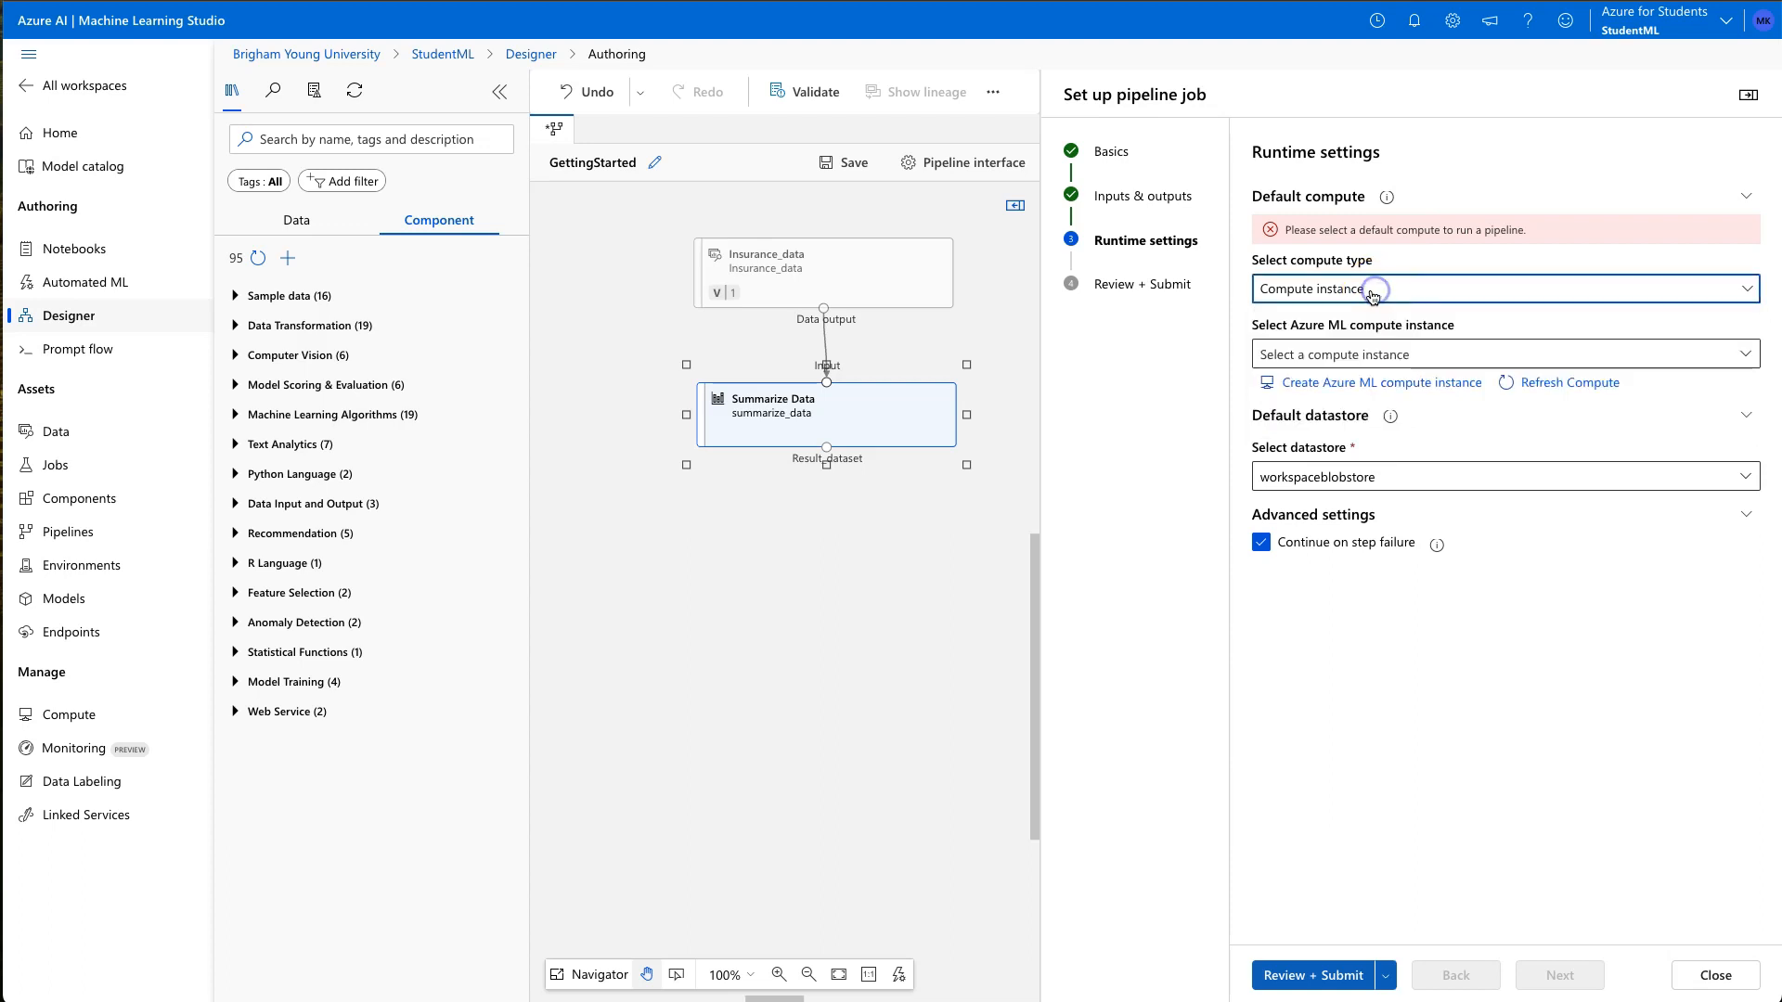
pyautogui.click(1371, 358)
pyautogui.click(1374, 411)
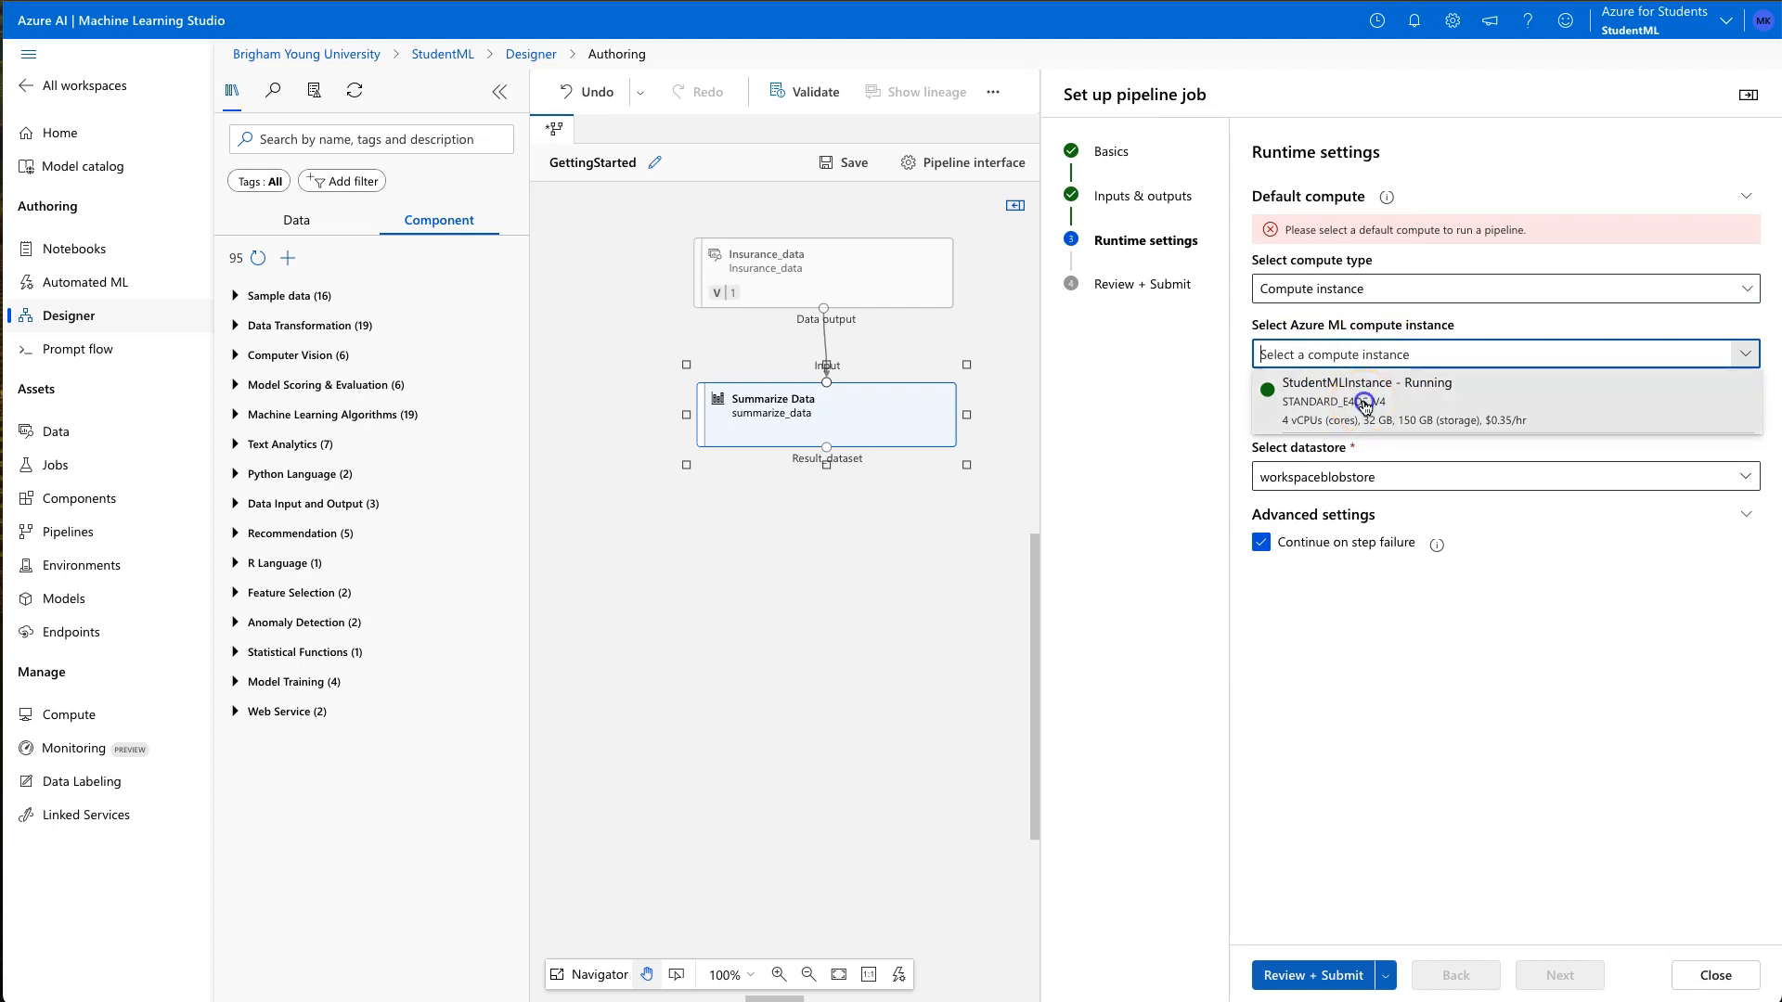
pyautogui.click(1365, 408)
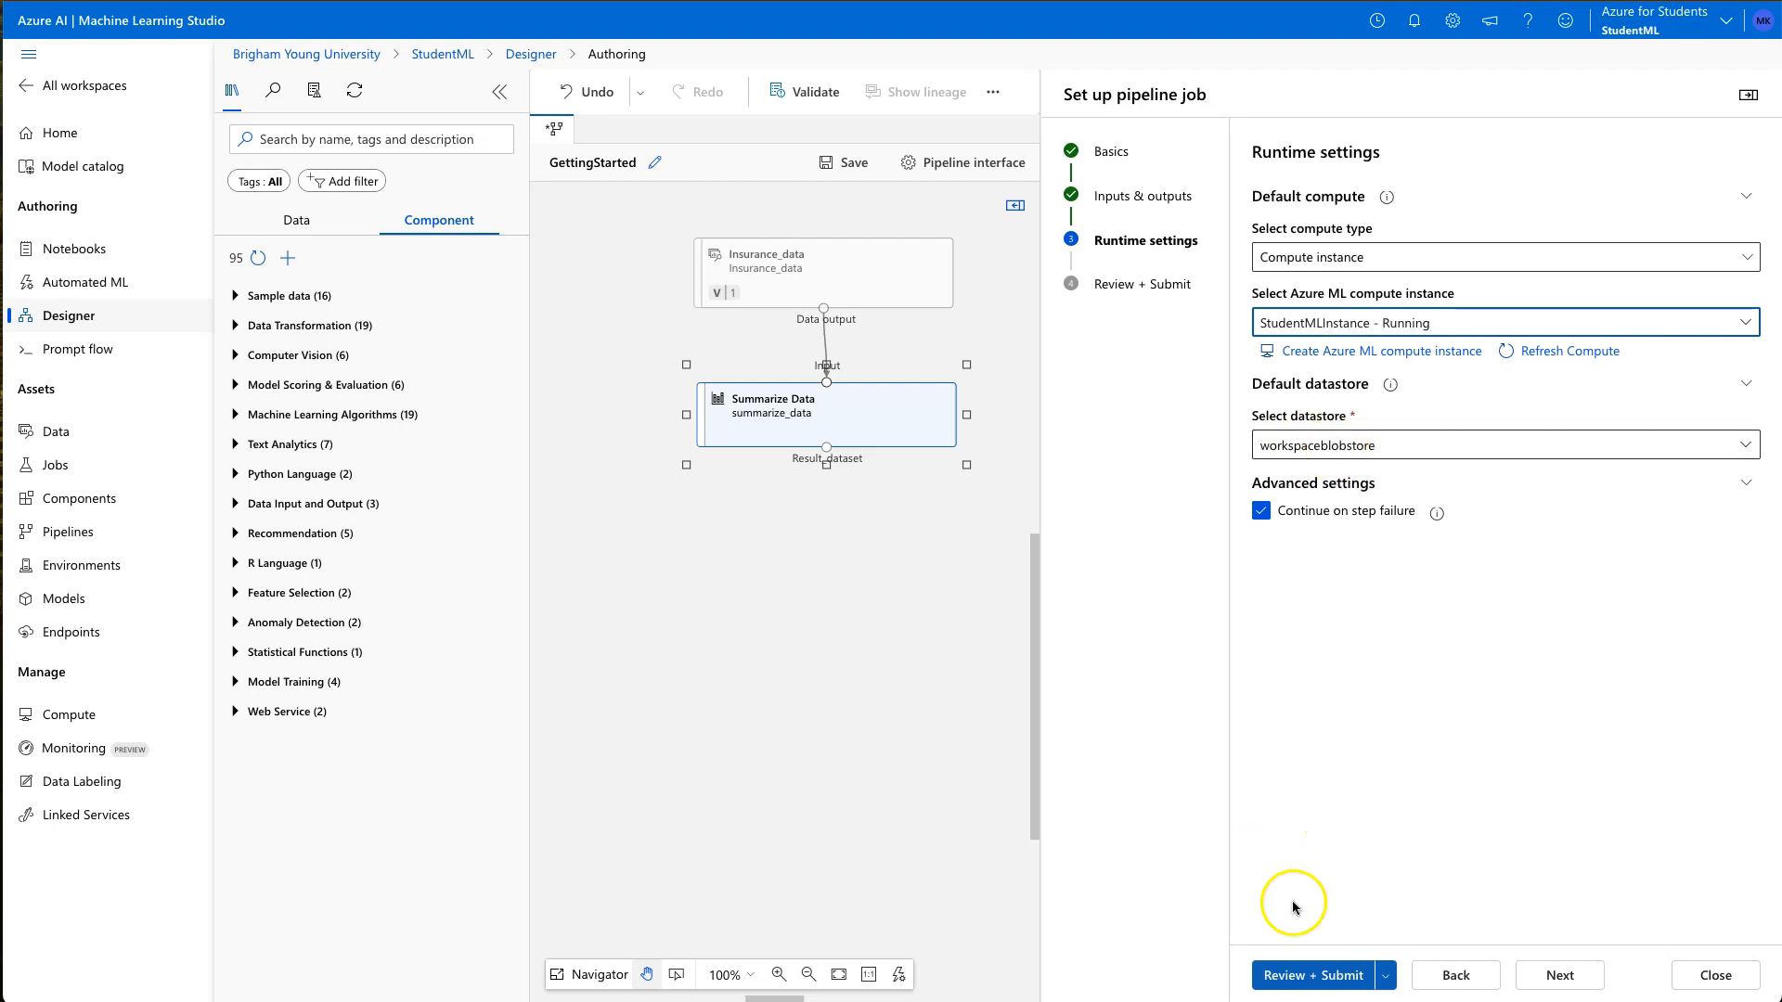
pyautogui.click(1550, 979)
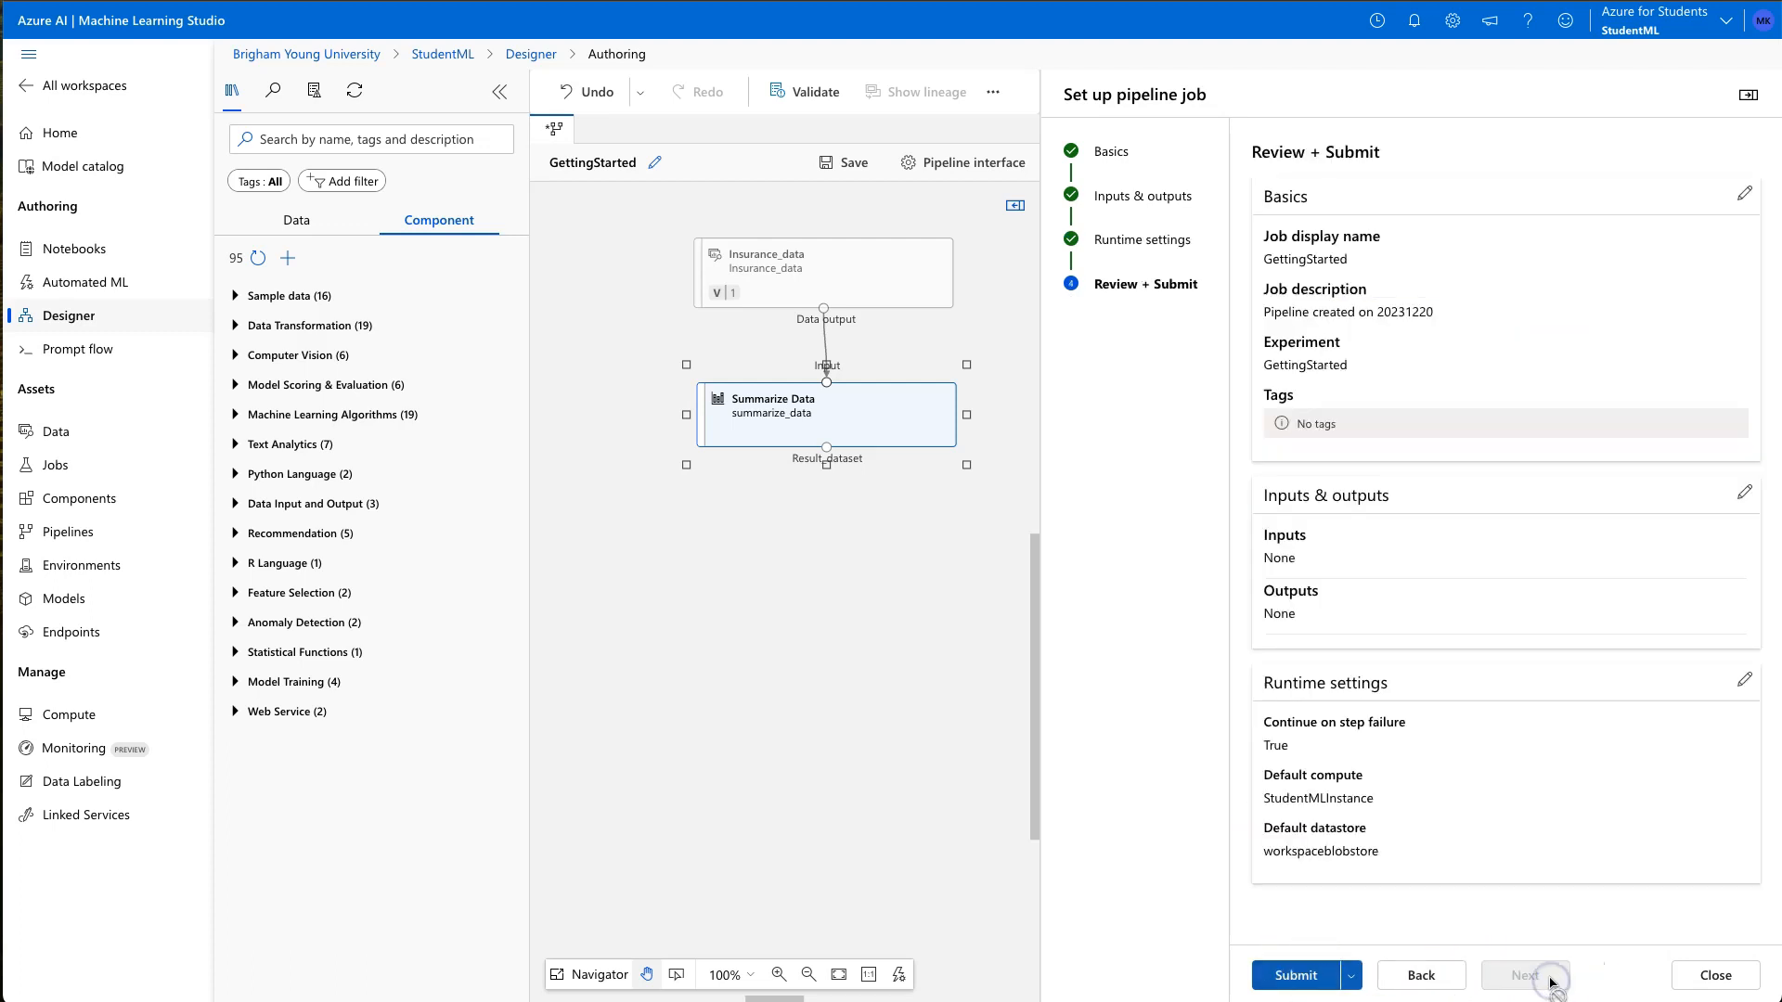
# Step: Submit the GettingStarted pipeline job and open its job details
pyautogui.click(1295, 974)
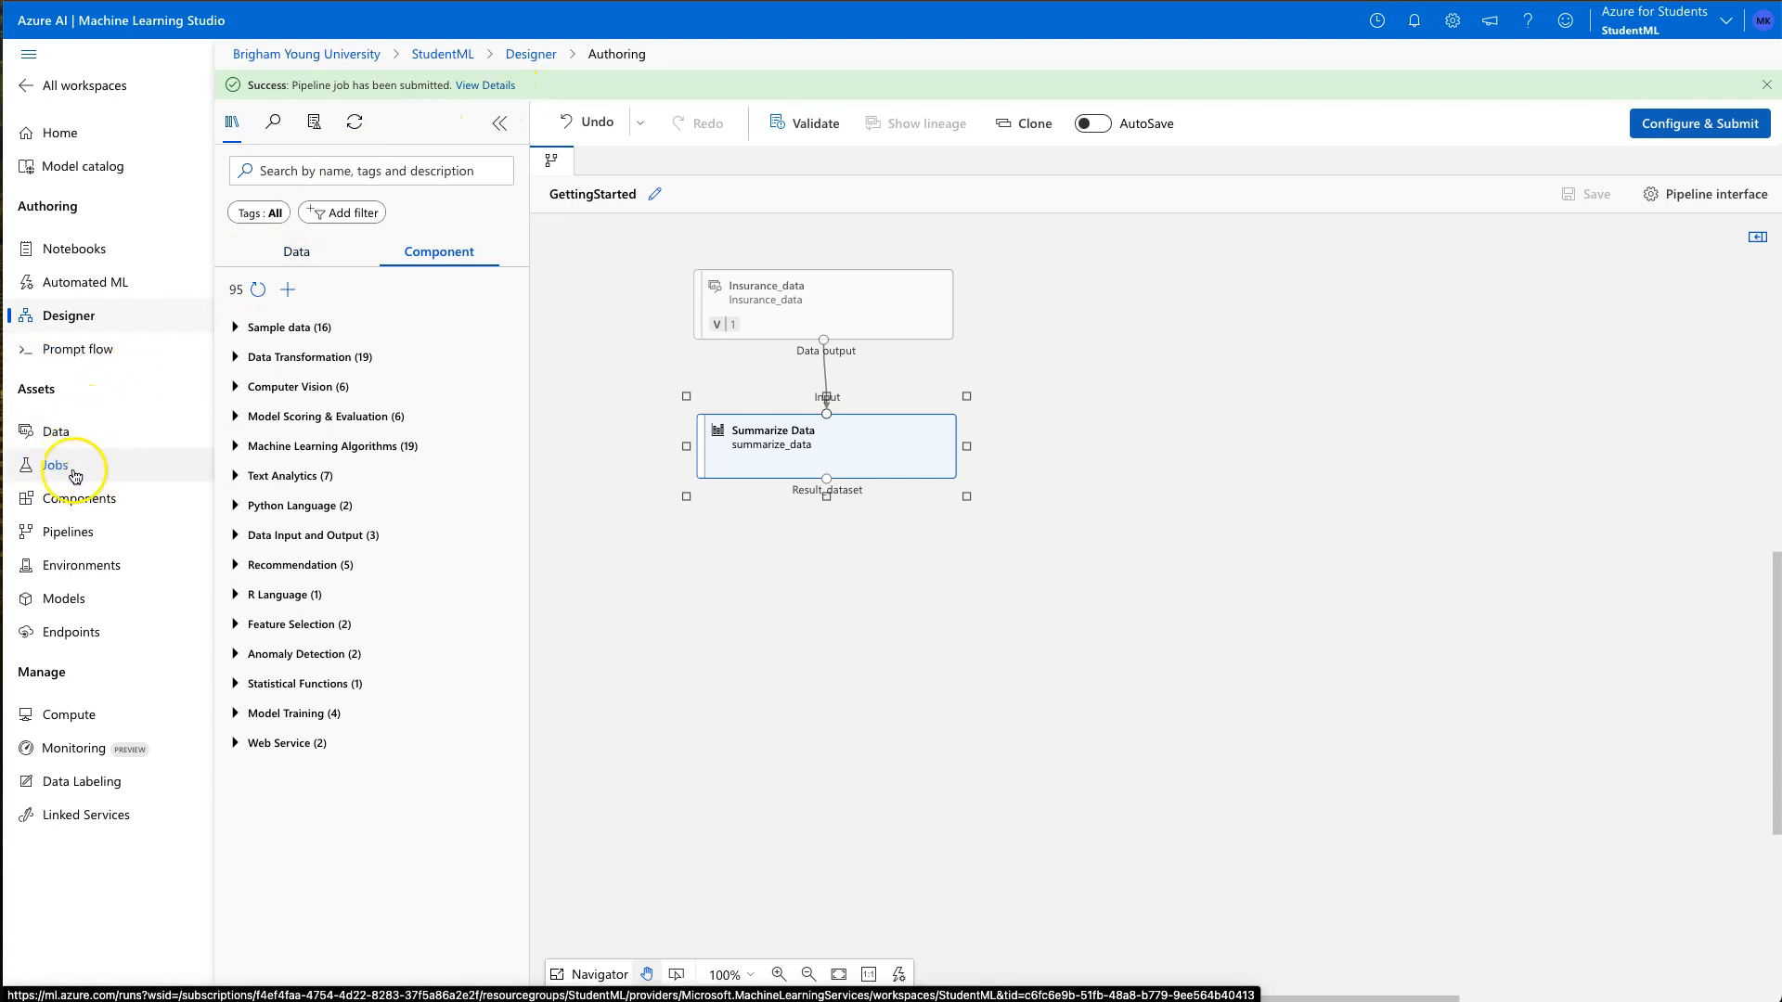
pyautogui.click(486, 84)
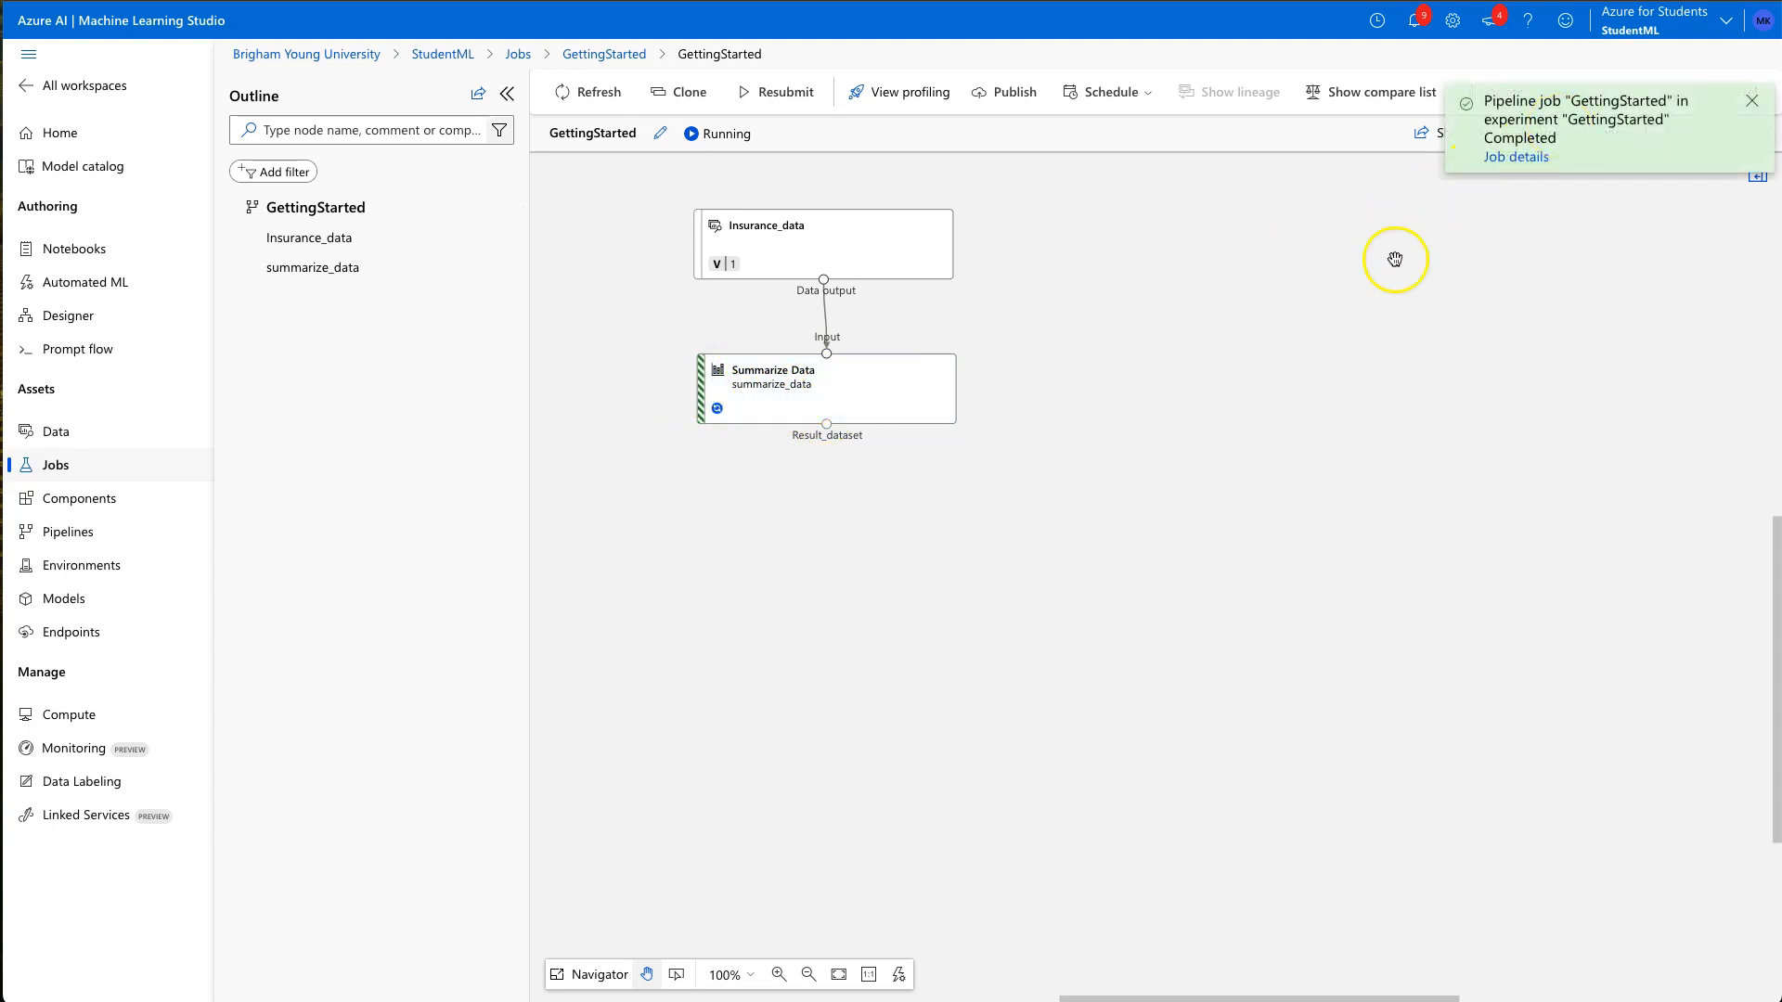
pyautogui.click(1527, 166)
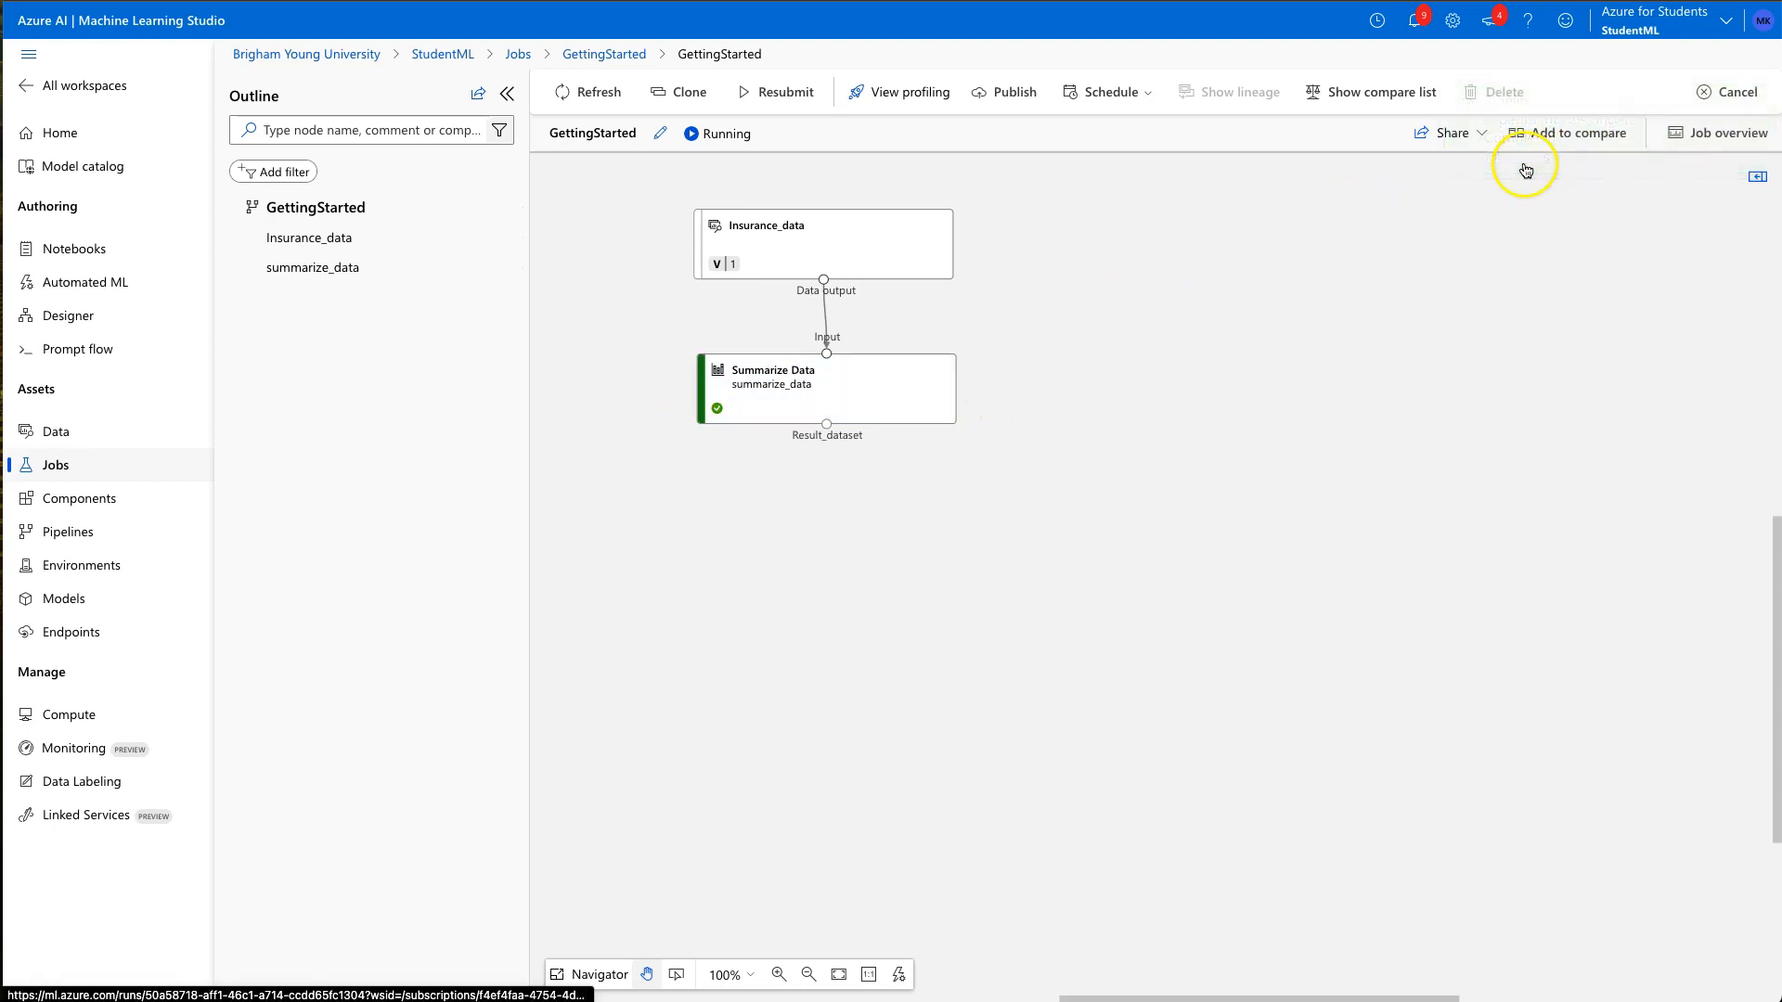
# Step: Preview the Result_dataset output of the Summarize Data node and widen the preview pane
pyautogui.rightClick(863, 386)
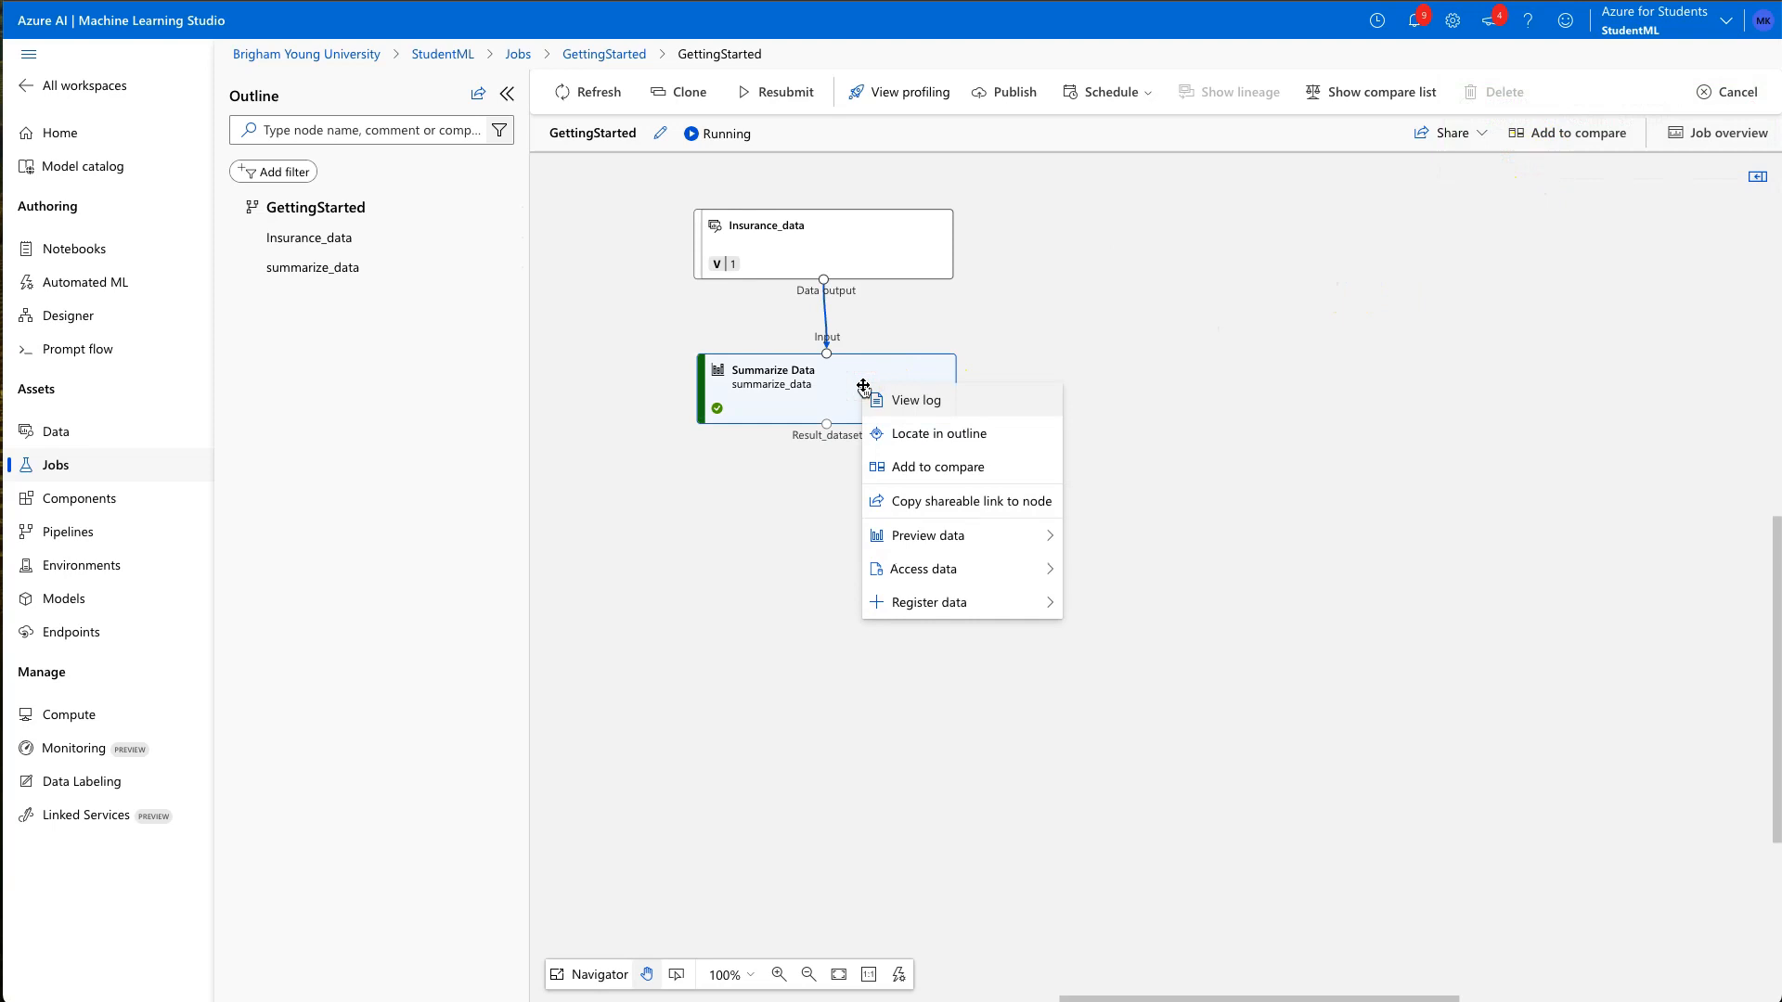
pyautogui.click(946, 540)
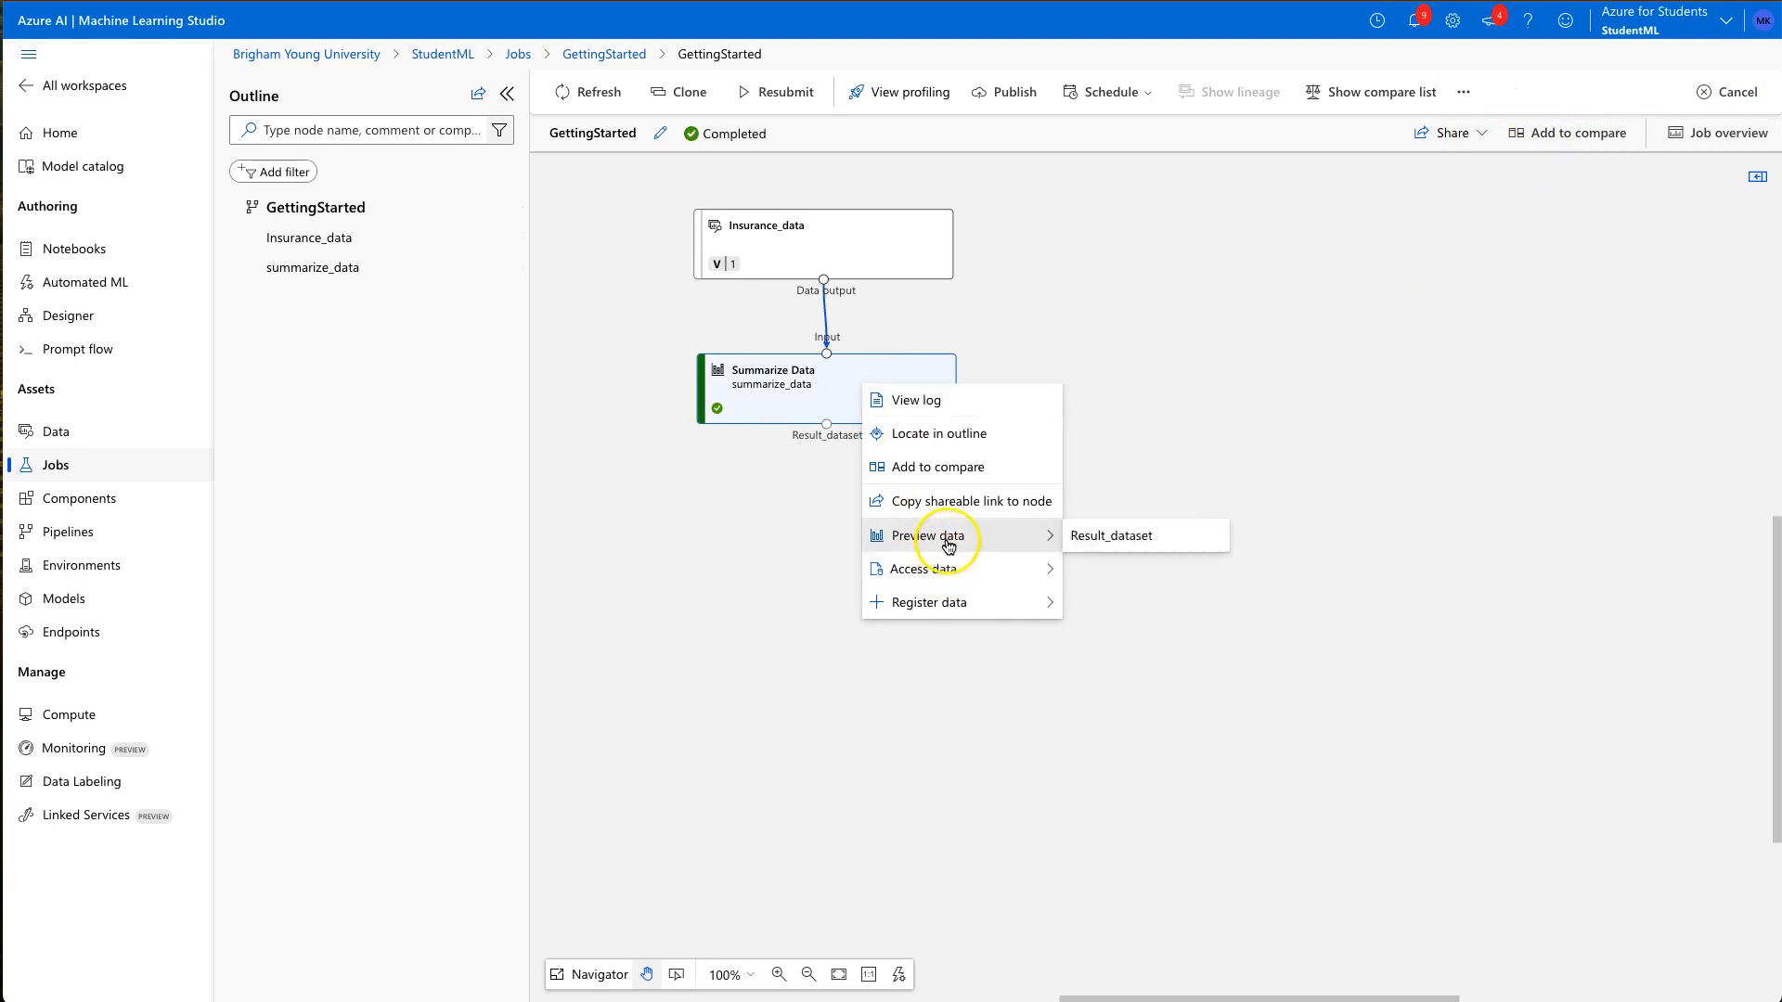
pyautogui.rightClick(825, 427)
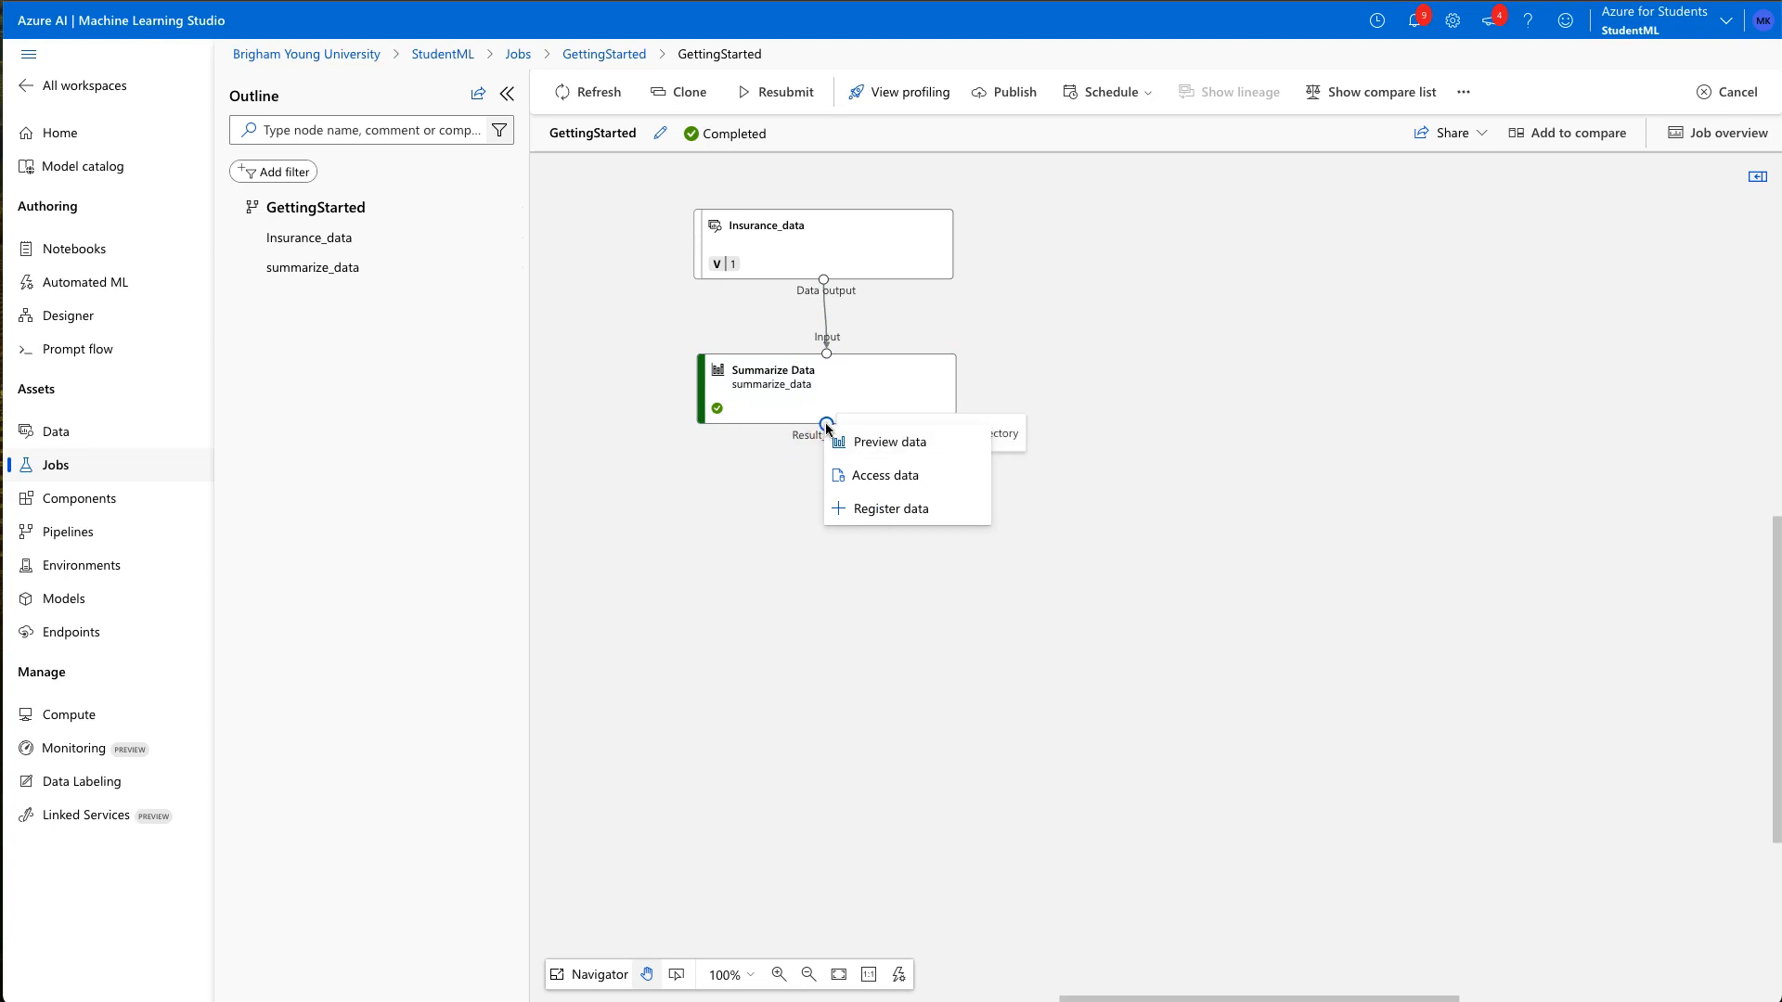
pyautogui.click(873, 454)
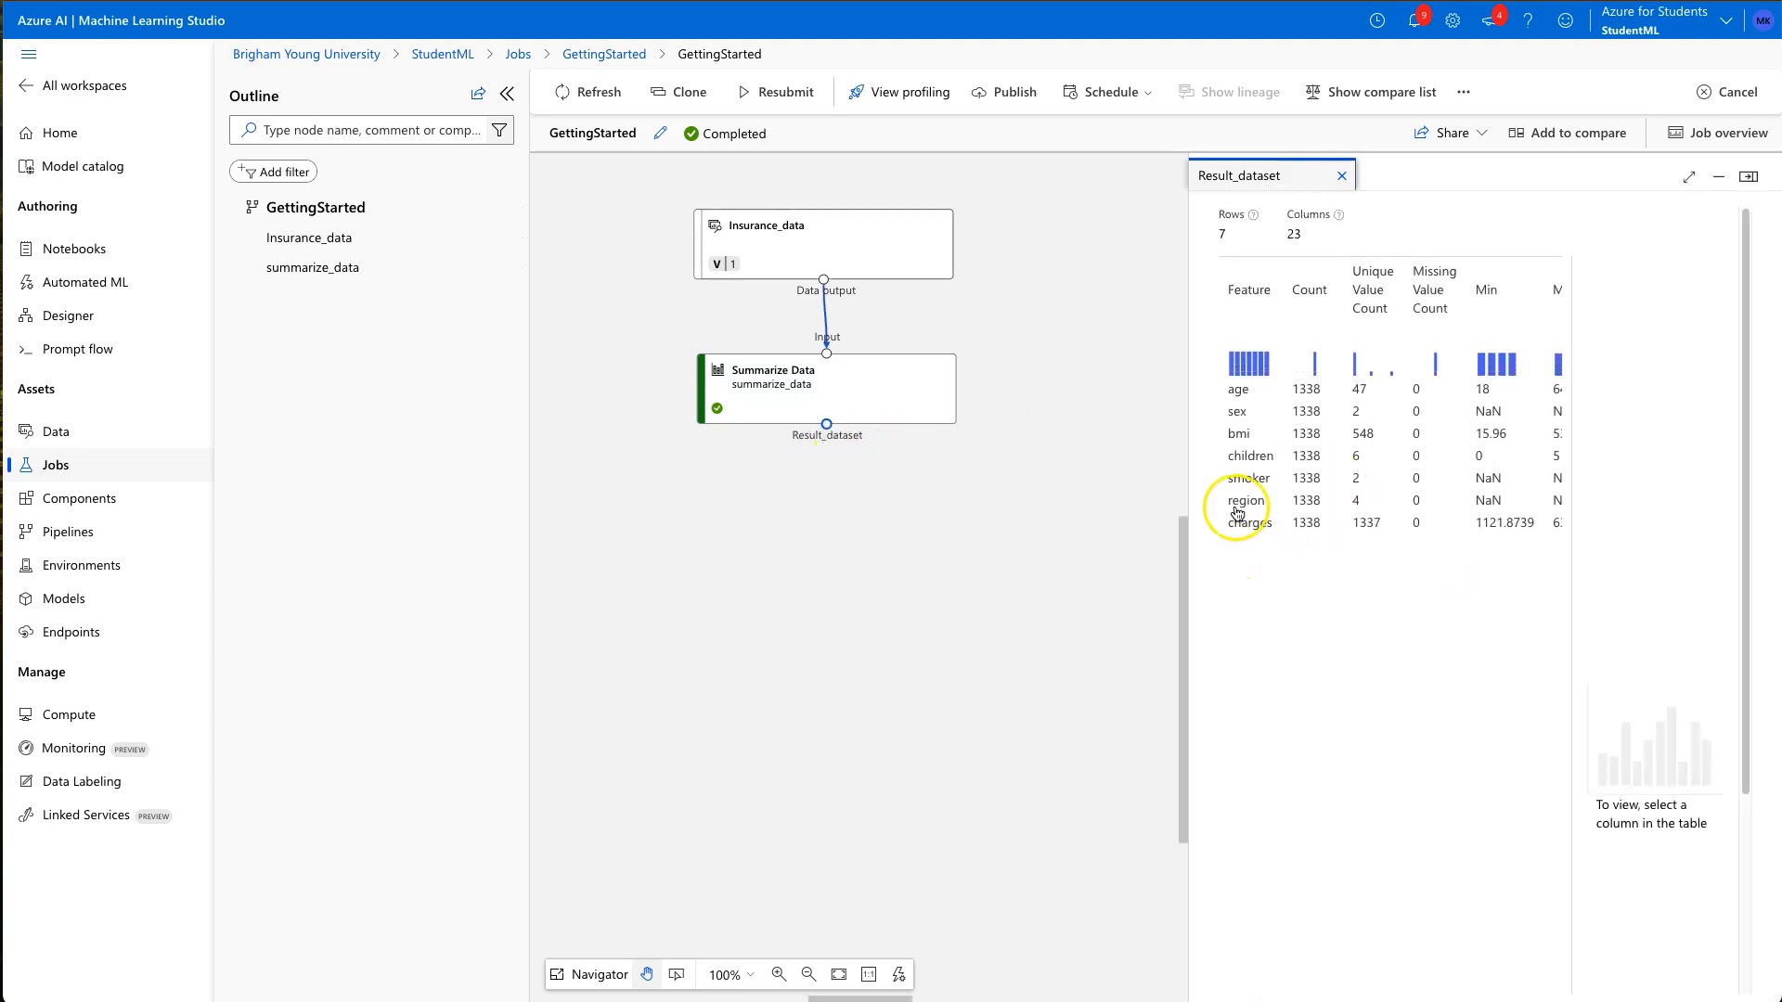
pyautogui.moveTo(1189, 417); pyautogui.dragTo(647, 421)
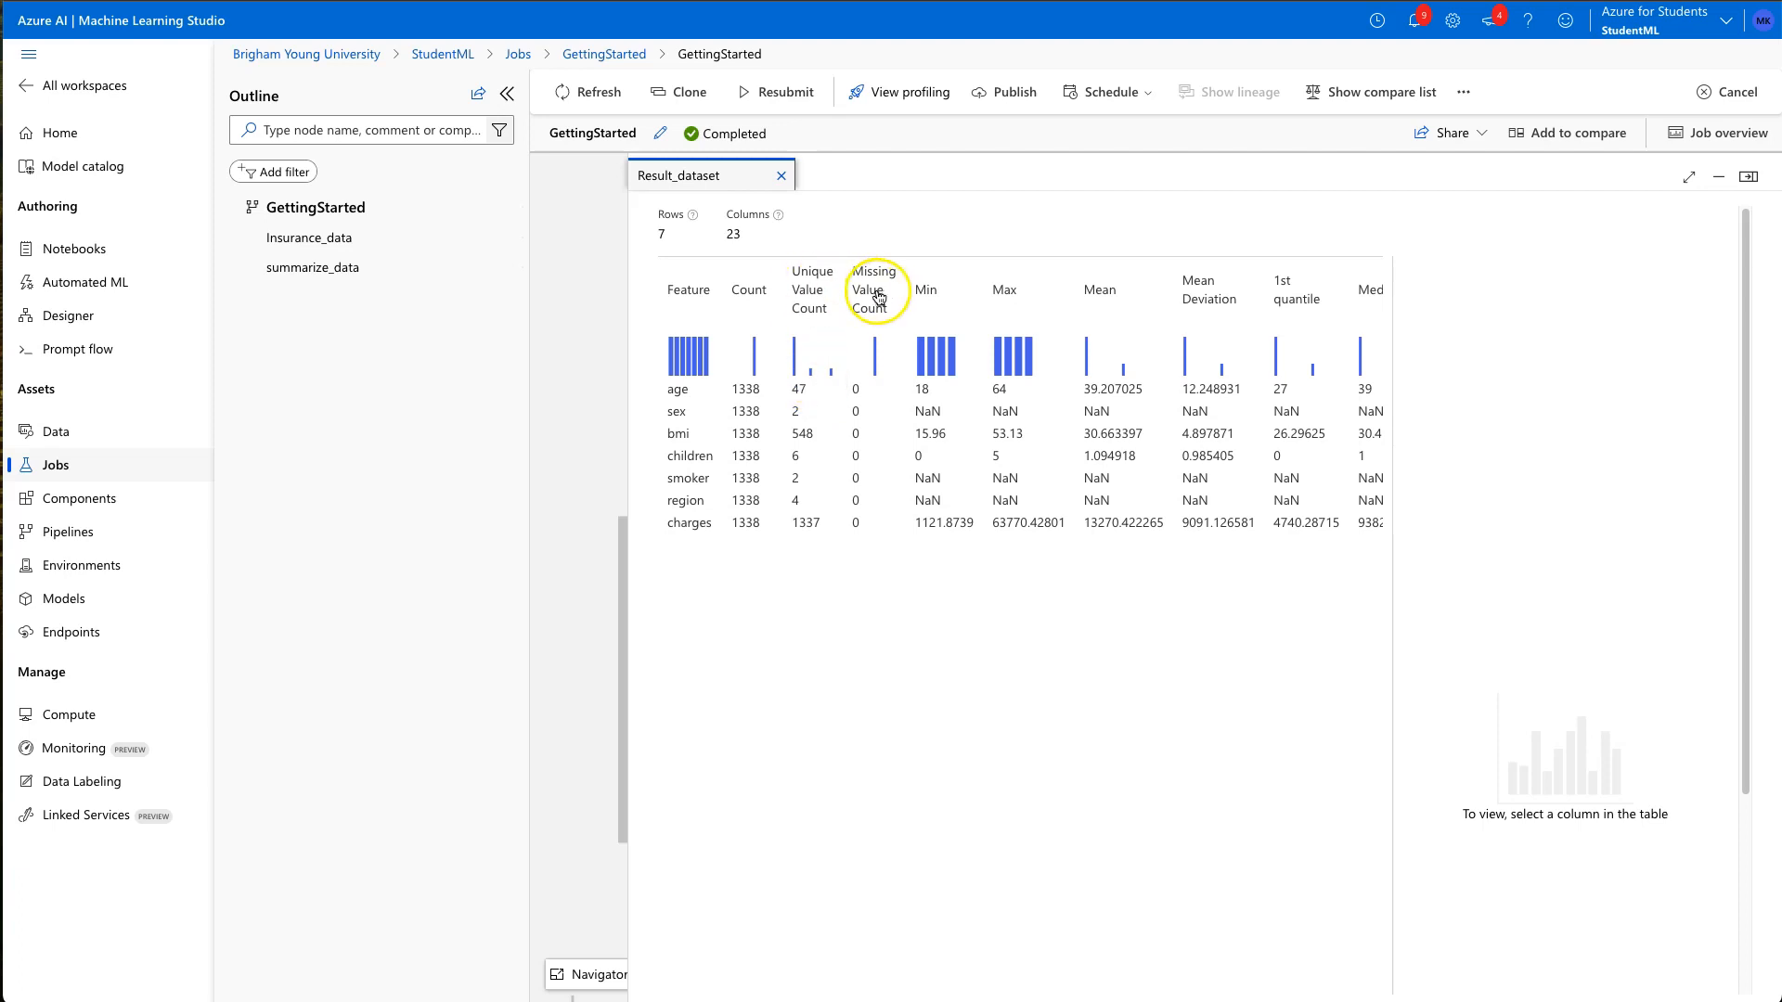
# Step: Examine the Min, Max and Sample Skewness columns of the summary result and close the preview
pyautogui.click(931, 295)
pyautogui.click(998, 296)
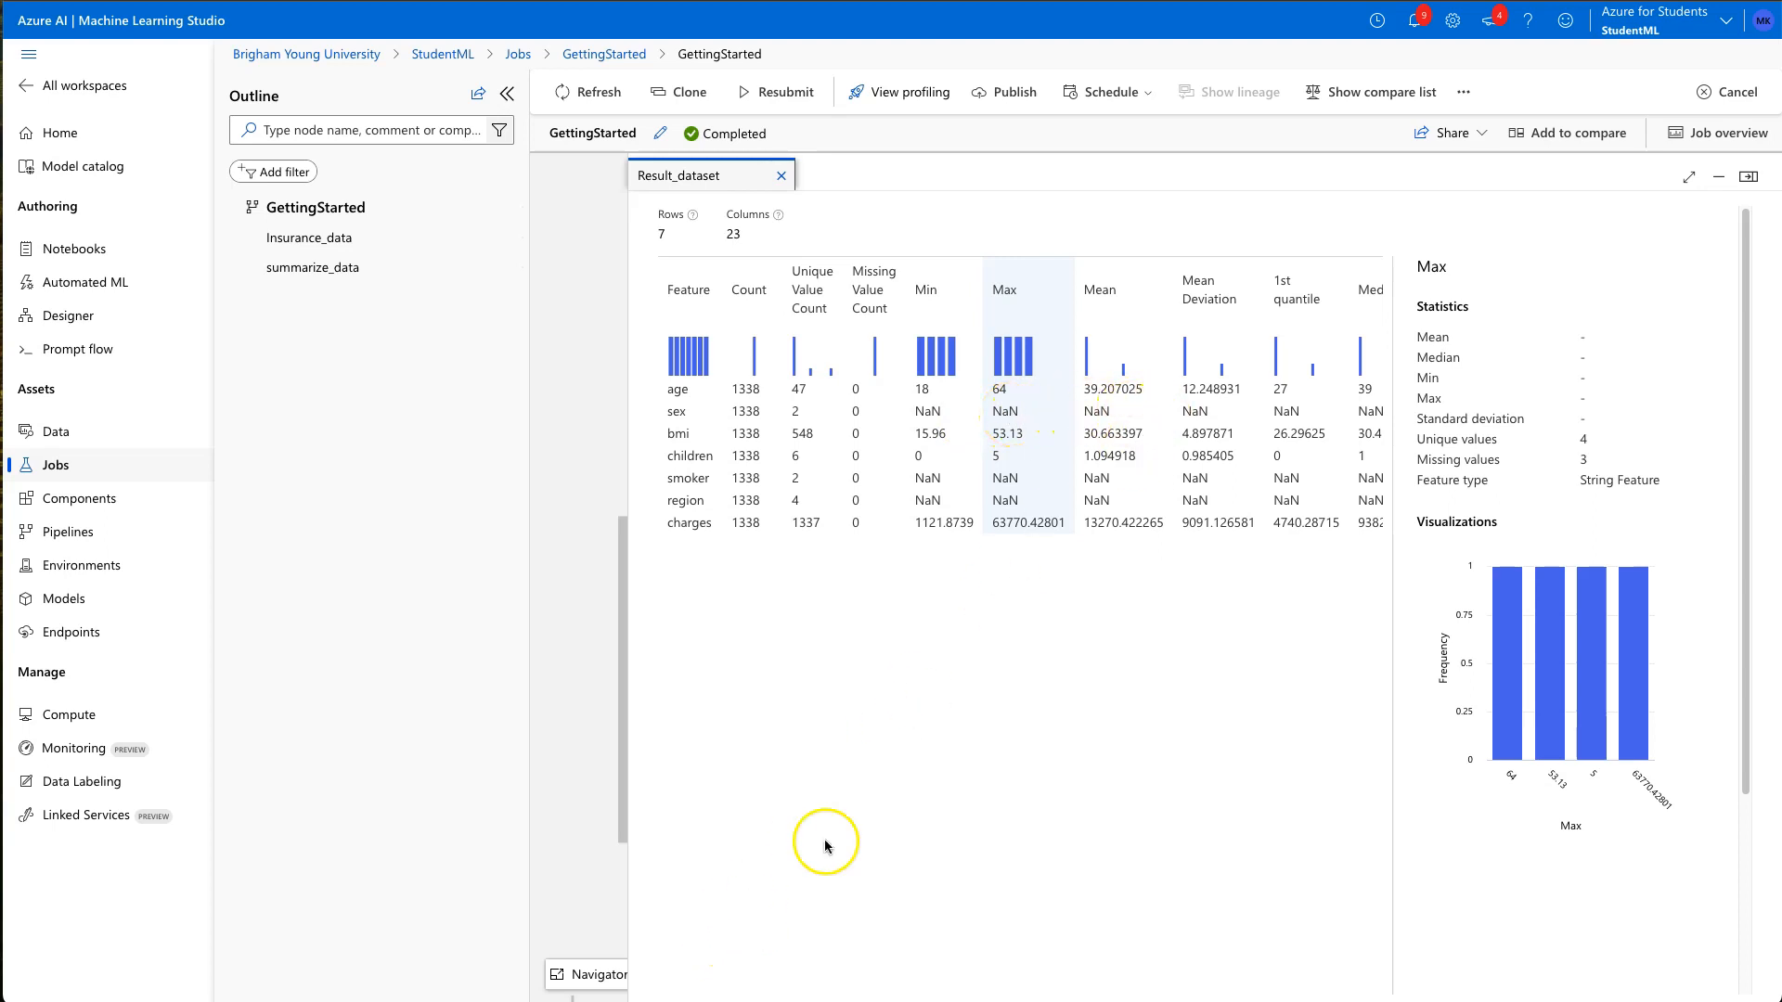
pyautogui.moveTo(1022, 711); pyautogui.dragTo(1351, 469)
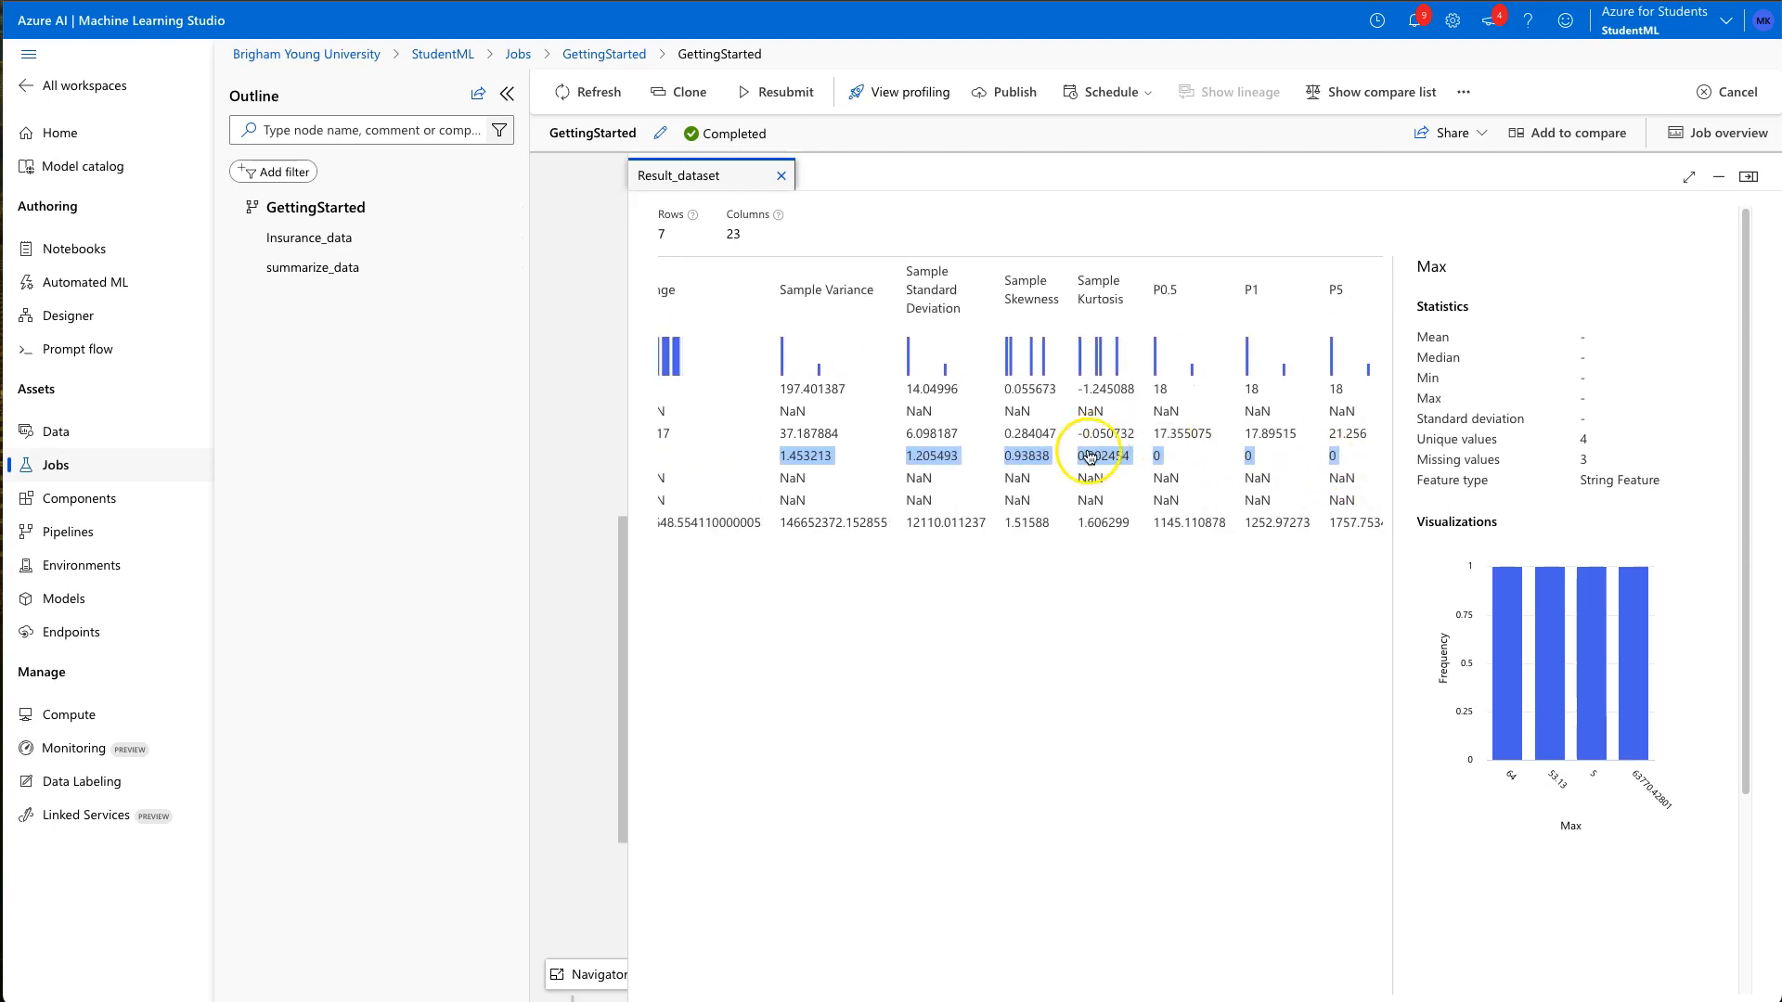
pyautogui.click(1024, 475)
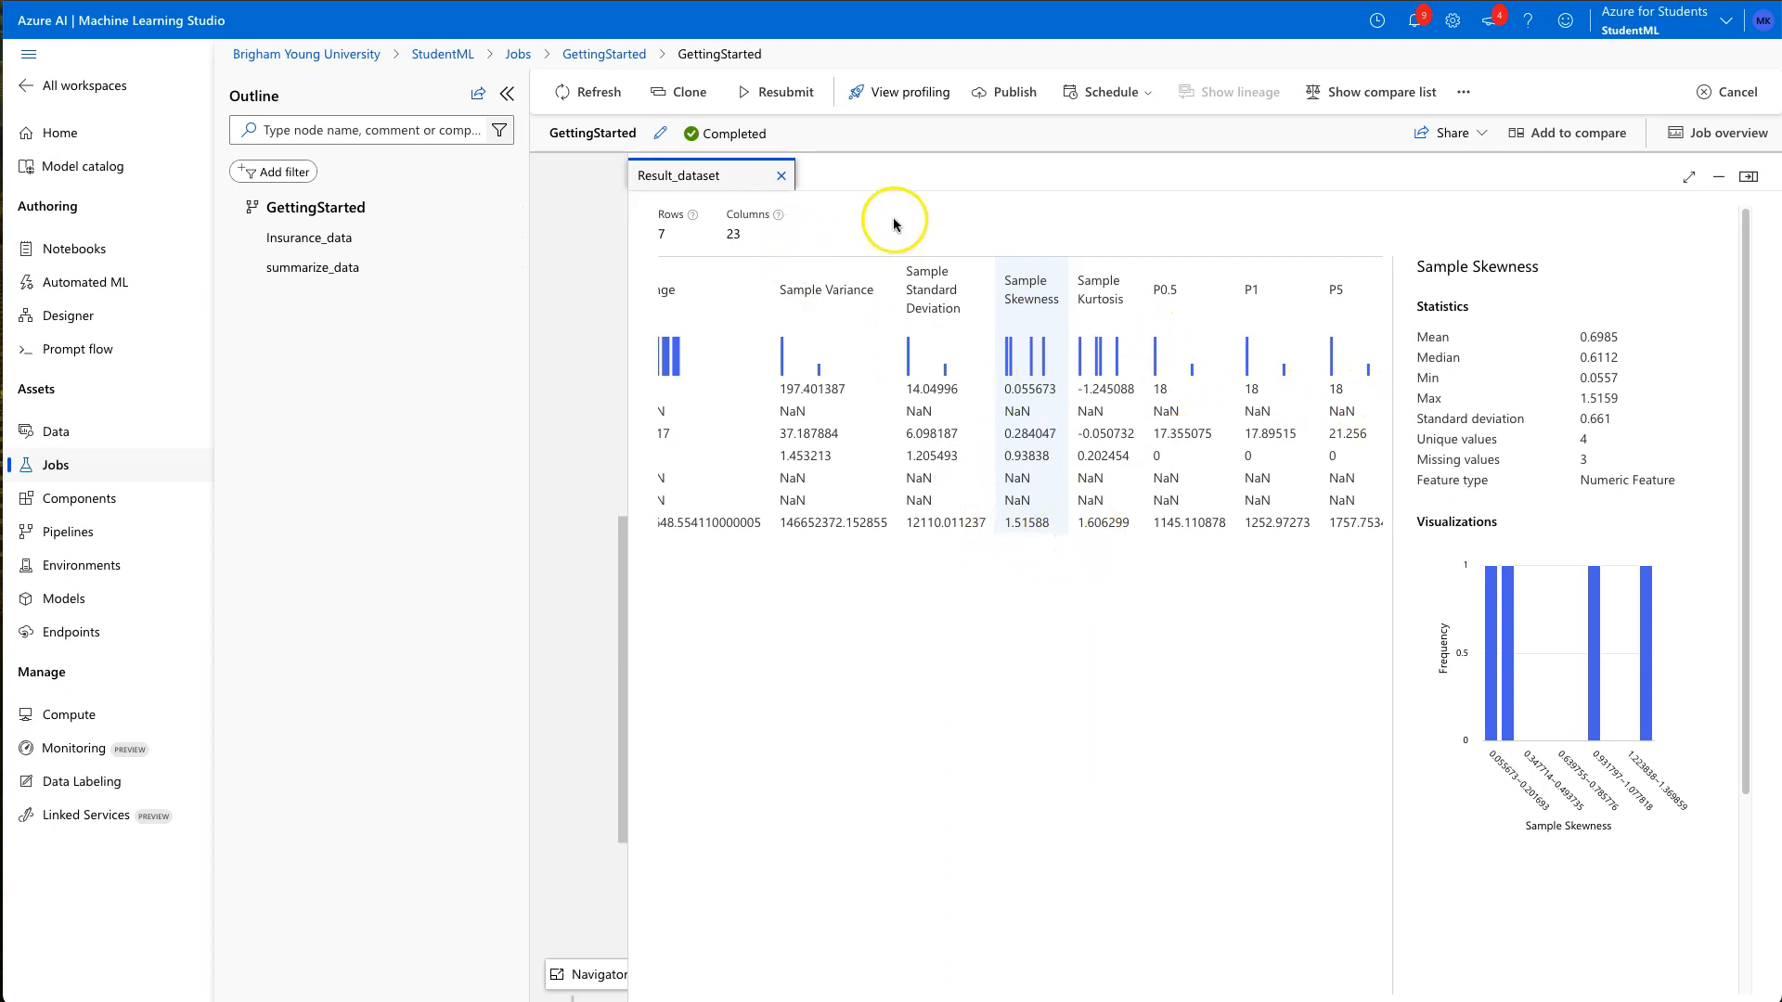
pyautogui.click(782, 176)
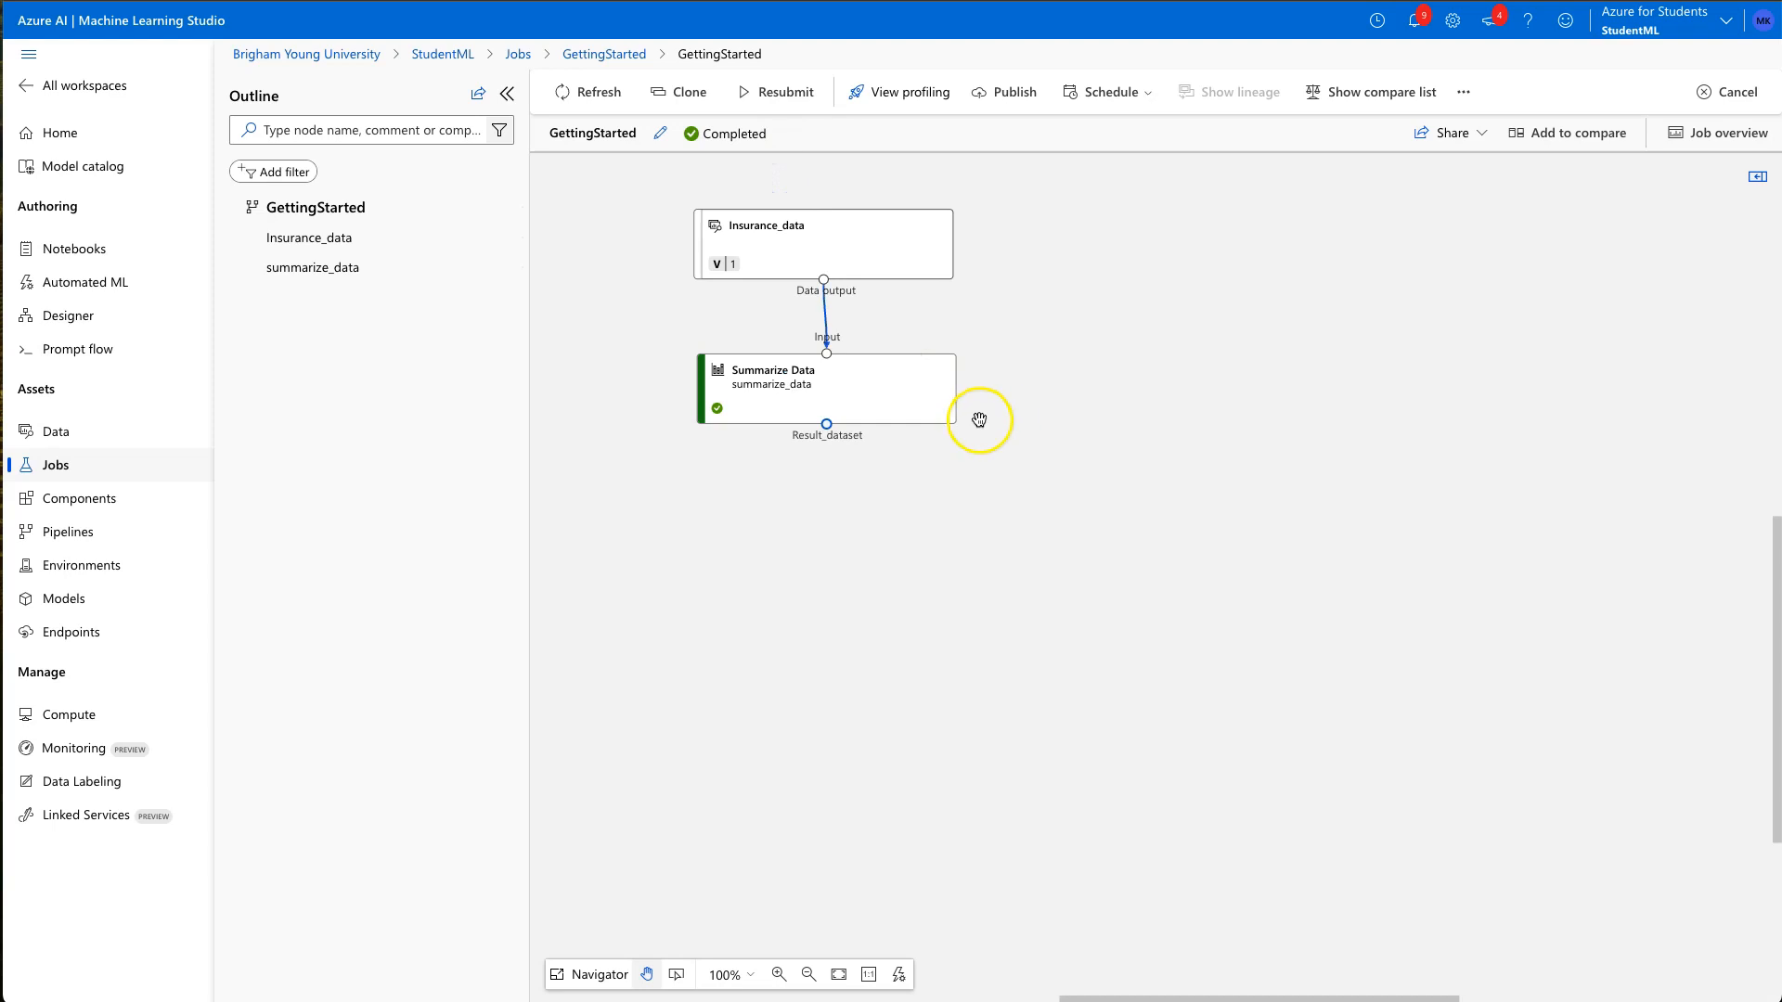
# Step: Open the GettingStarted pipeline draft in Designer and check which actions its Summarize Data node offers
pyautogui.click(74, 317)
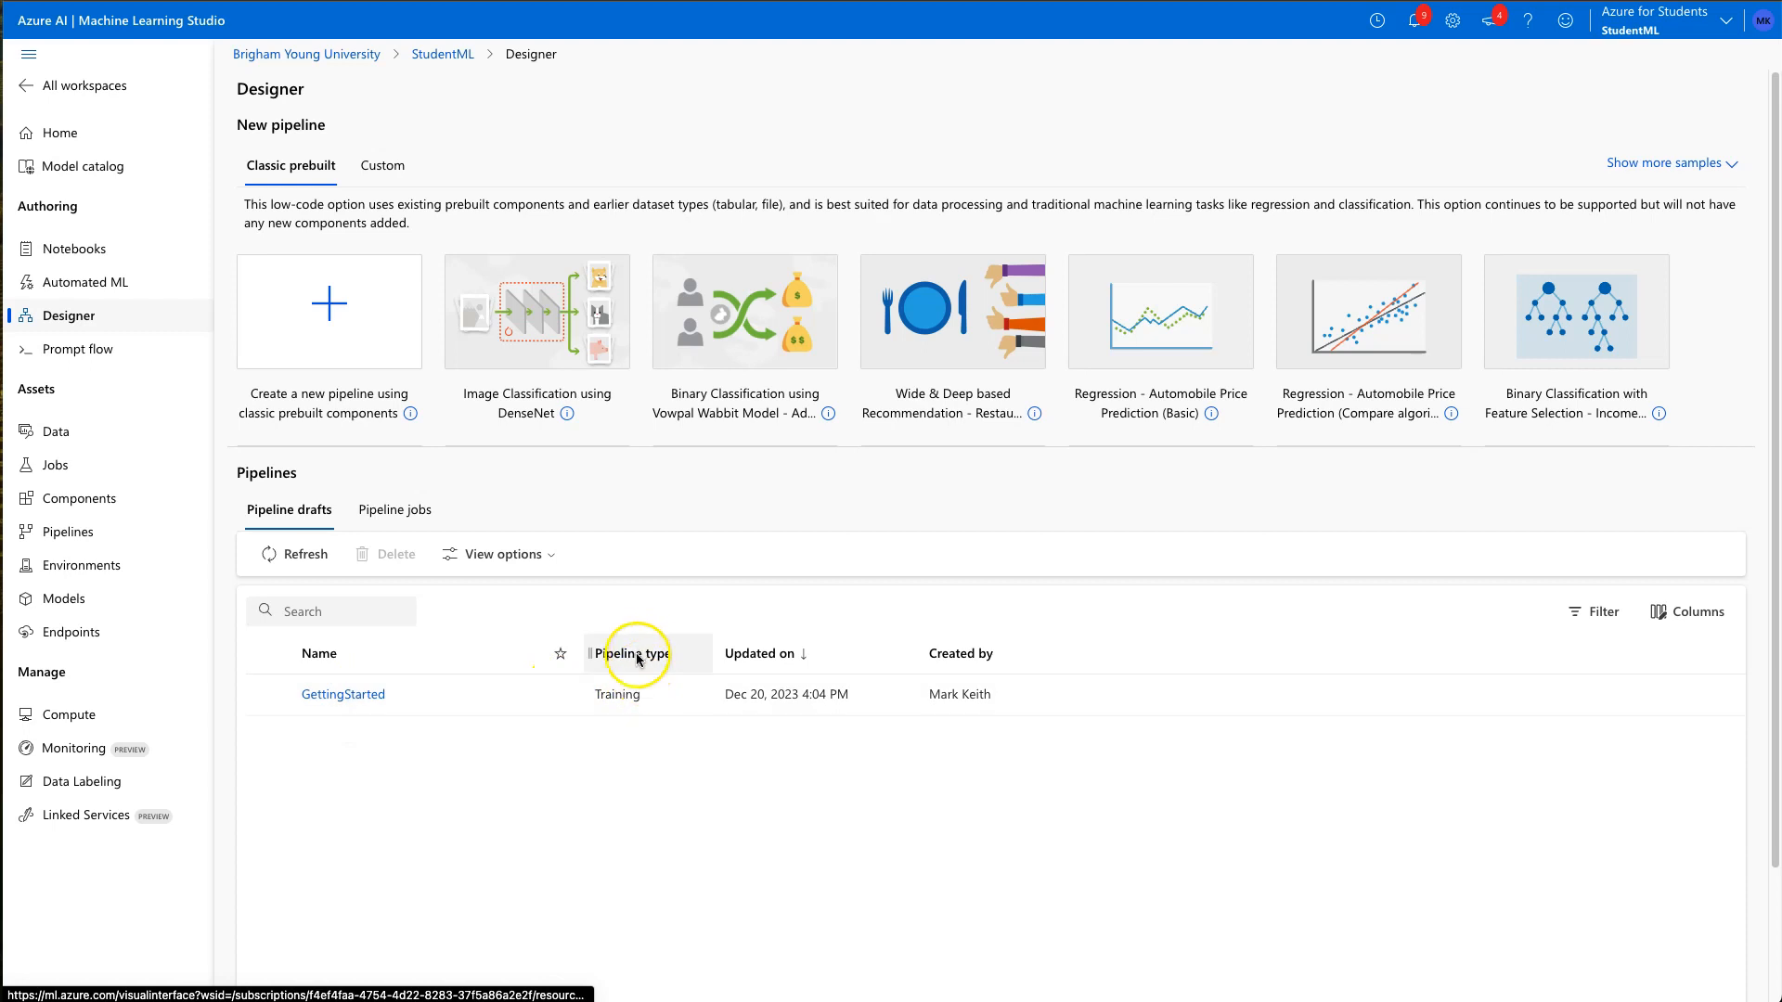
pyautogui.click(369, 696)
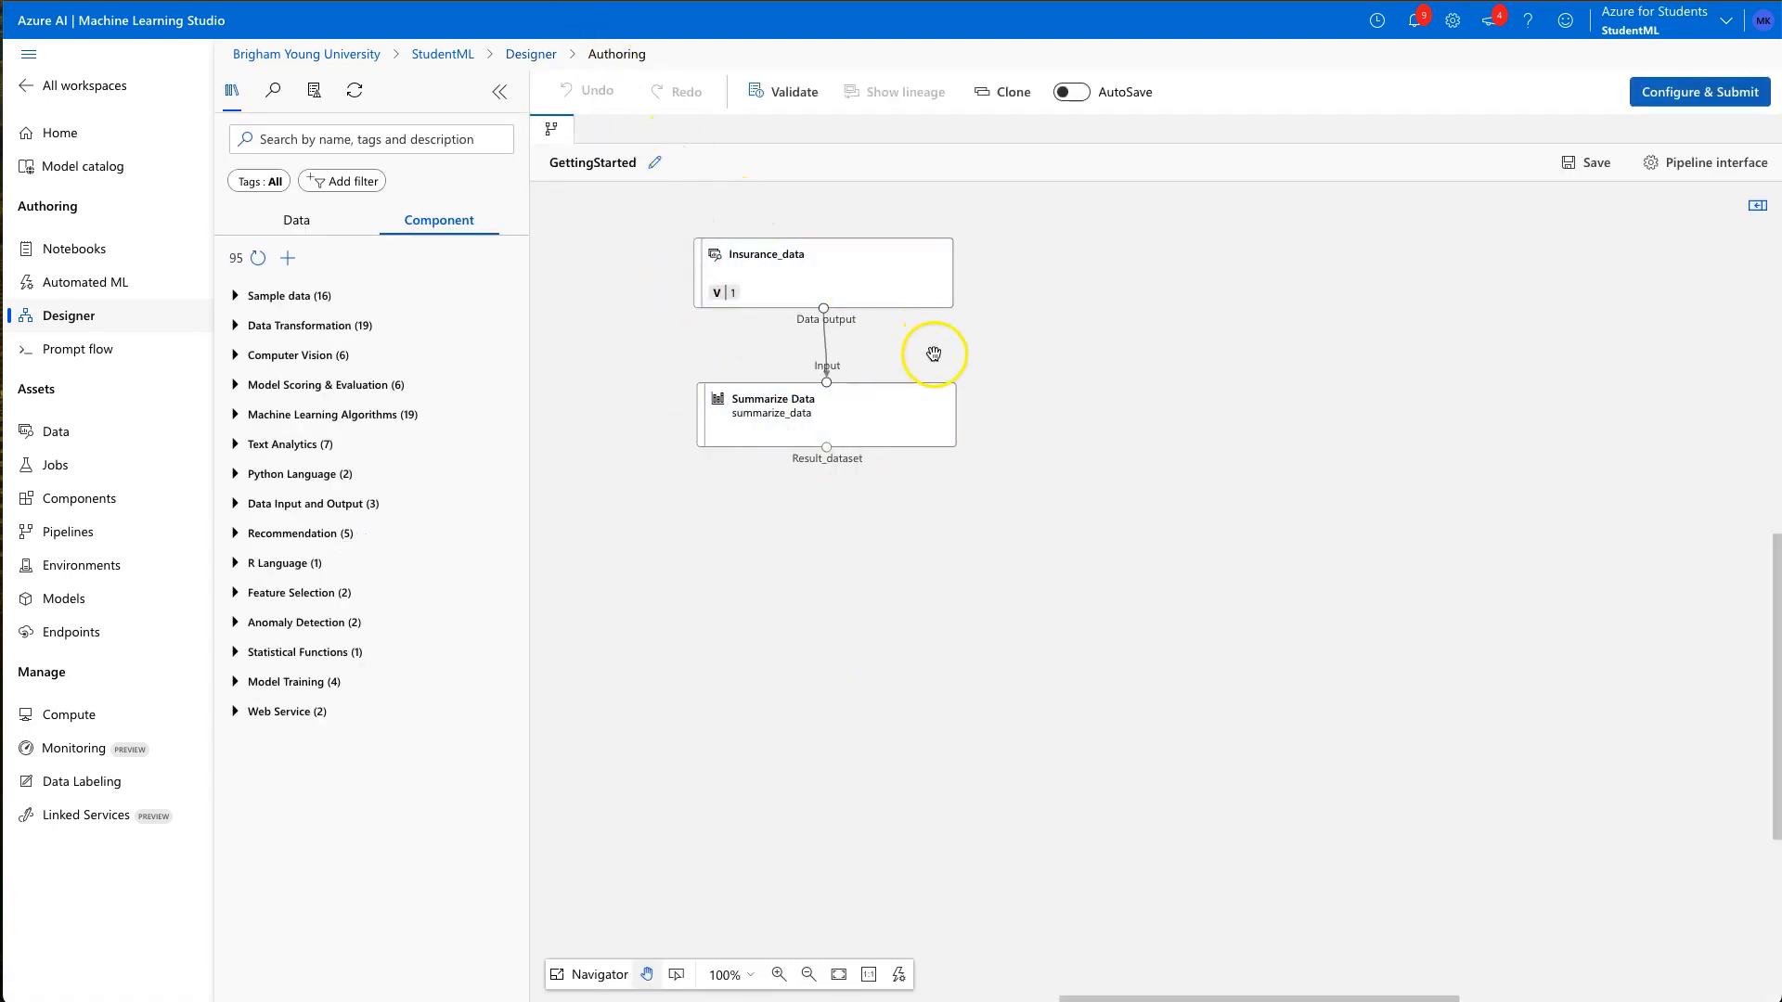
pyautogui.rightClick(848, 441)
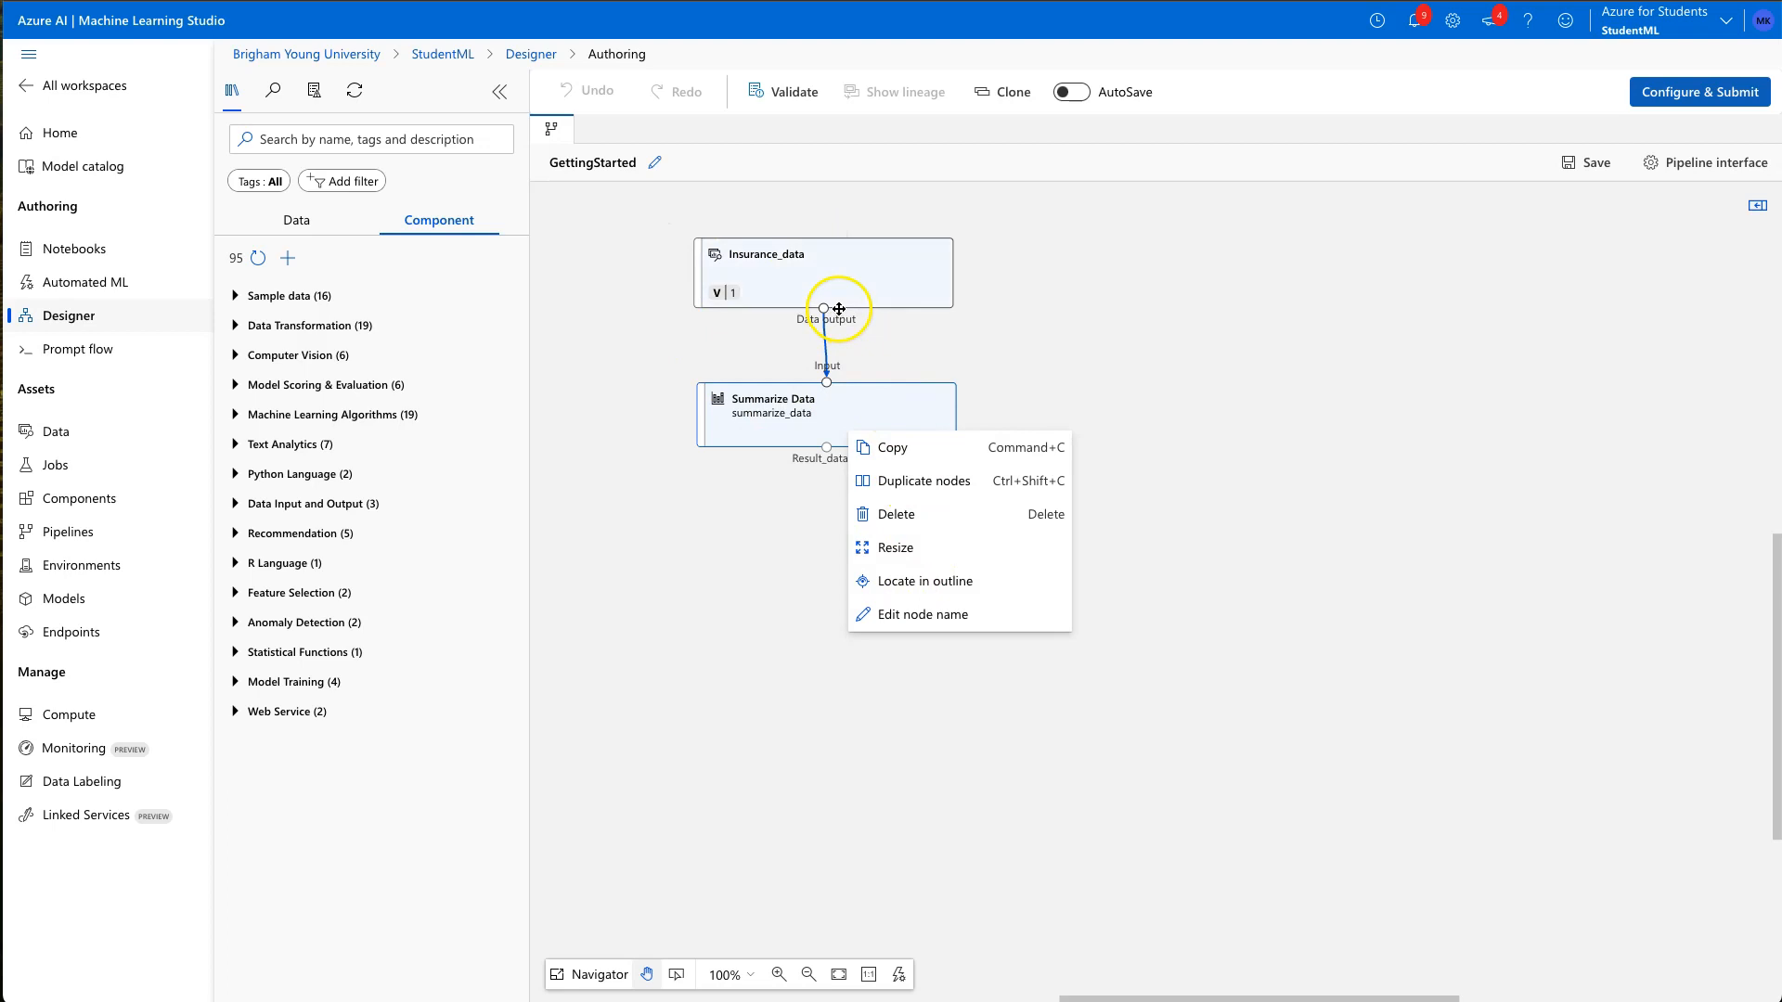
# Step: Open the GettingStarted experiment in the jobs list, expand its pipeline job to view the child run, and open the job
pyautogui.click(57, 473)
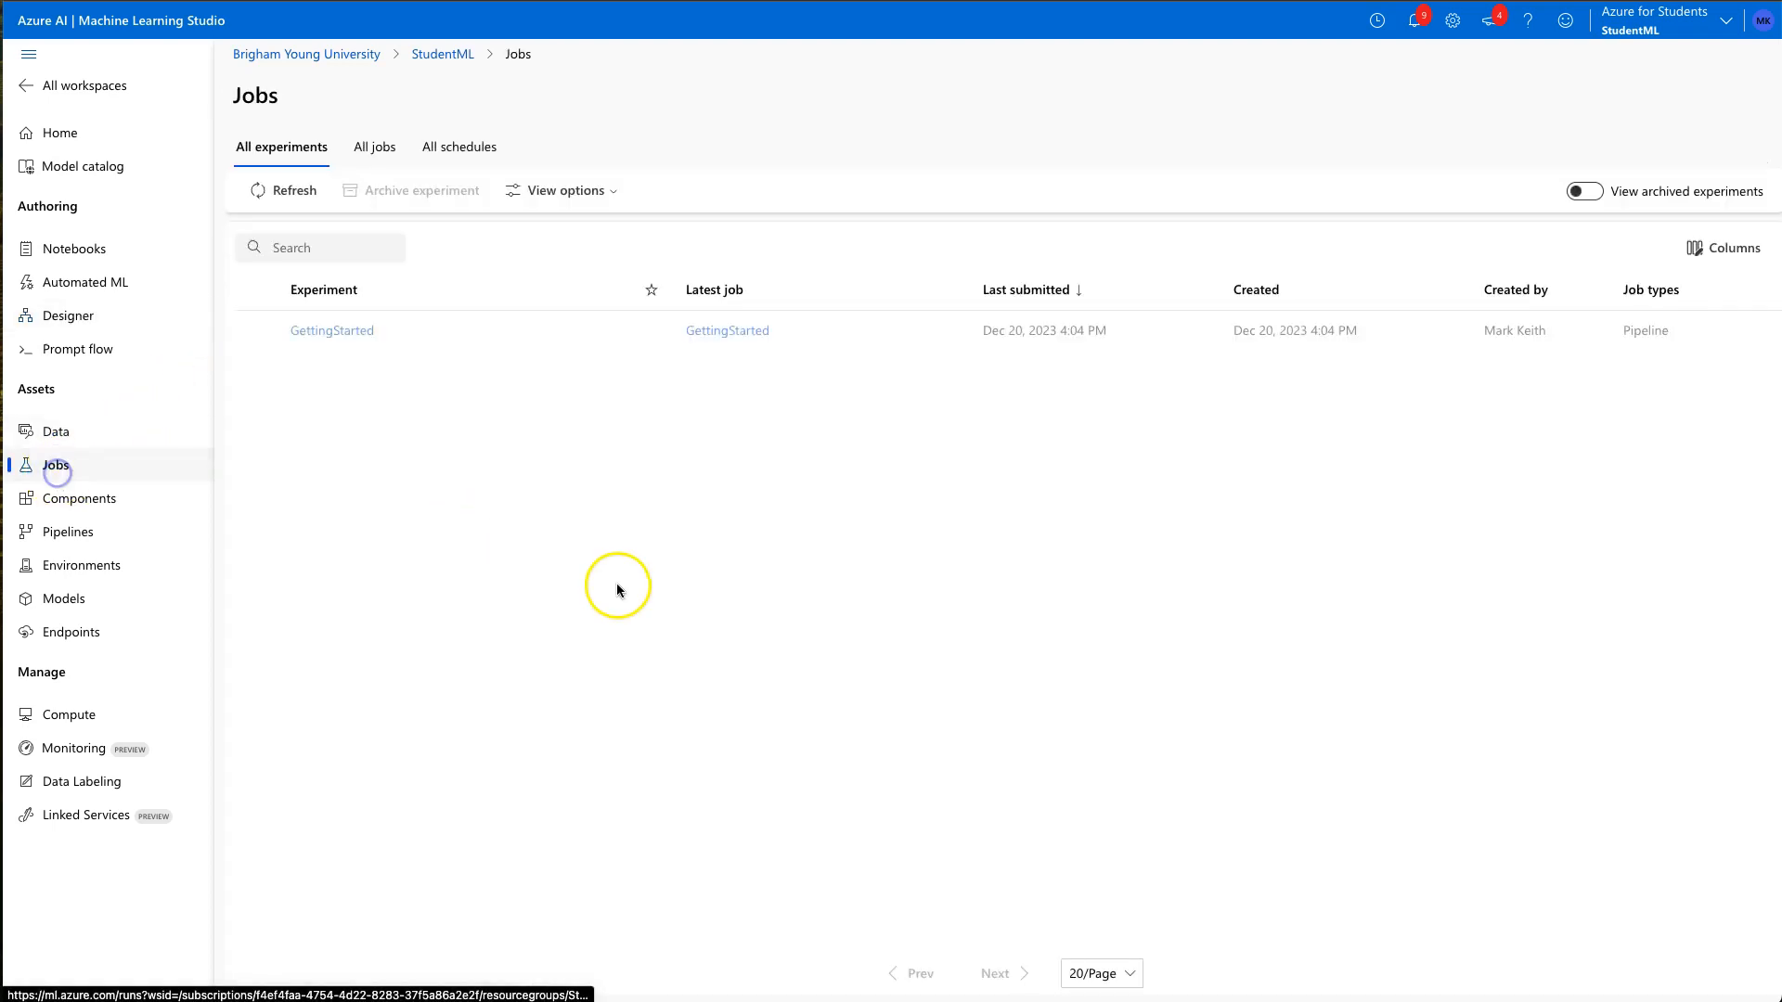
pyautogui.click(331, 332)
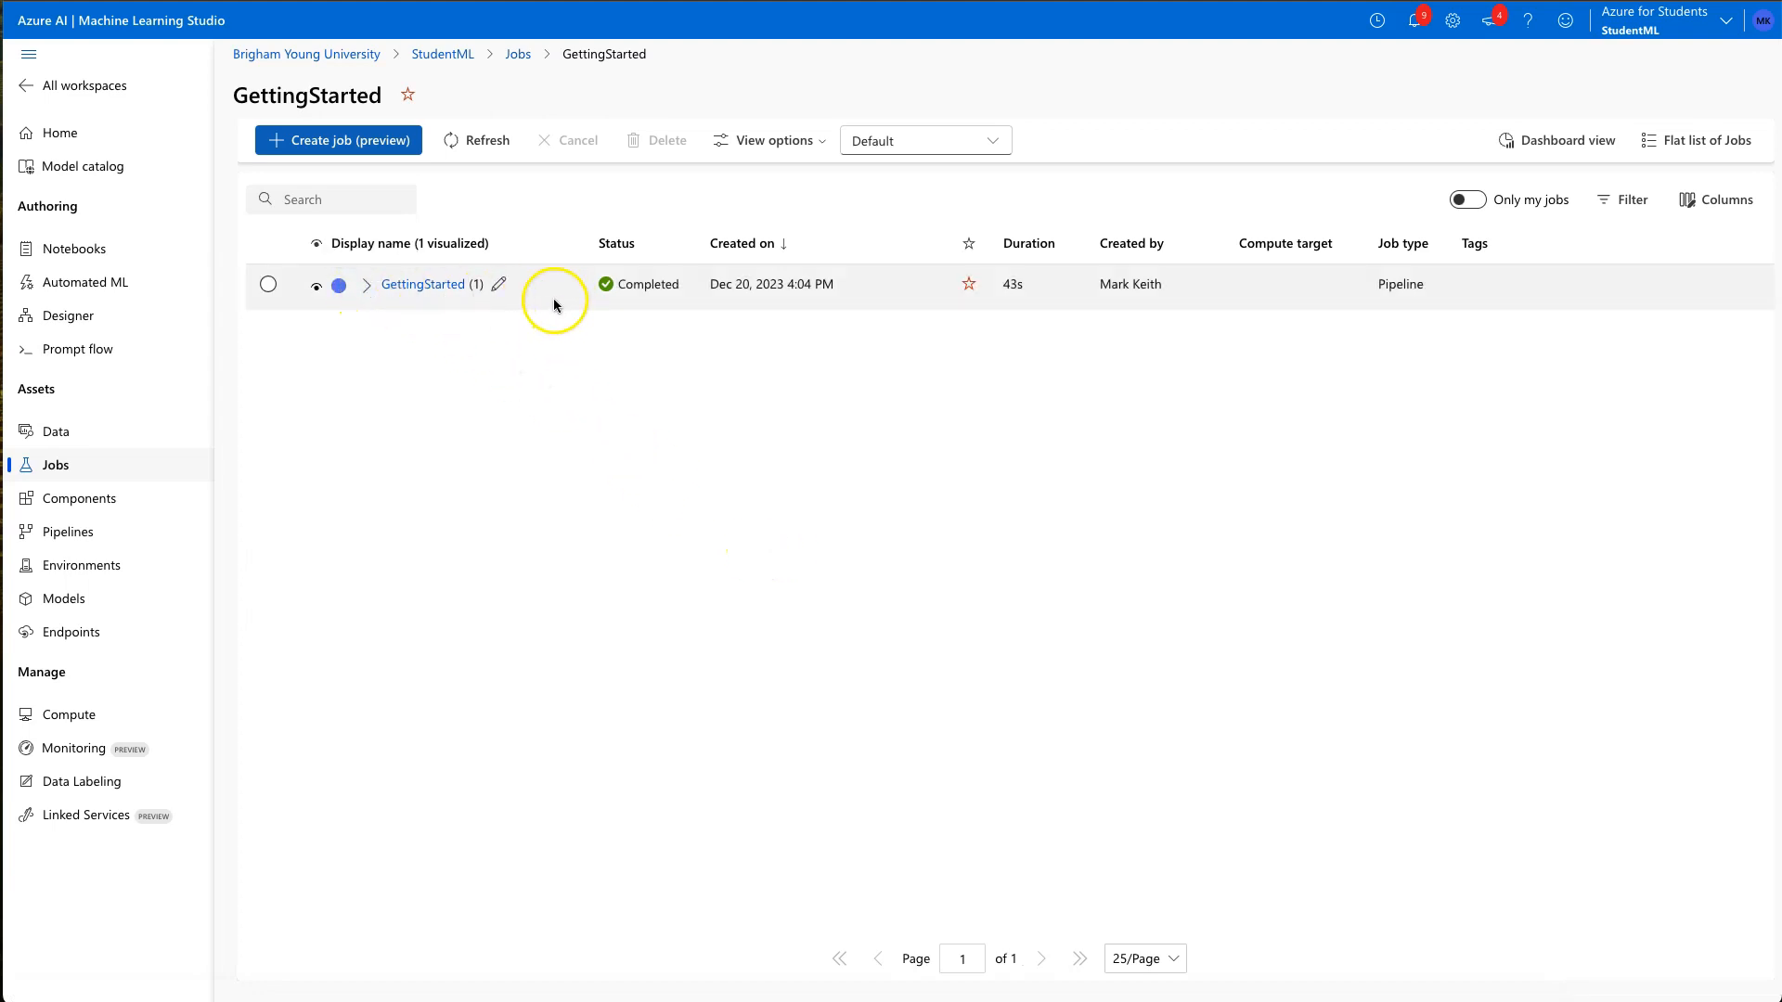
pyautogui.click(368, 288)
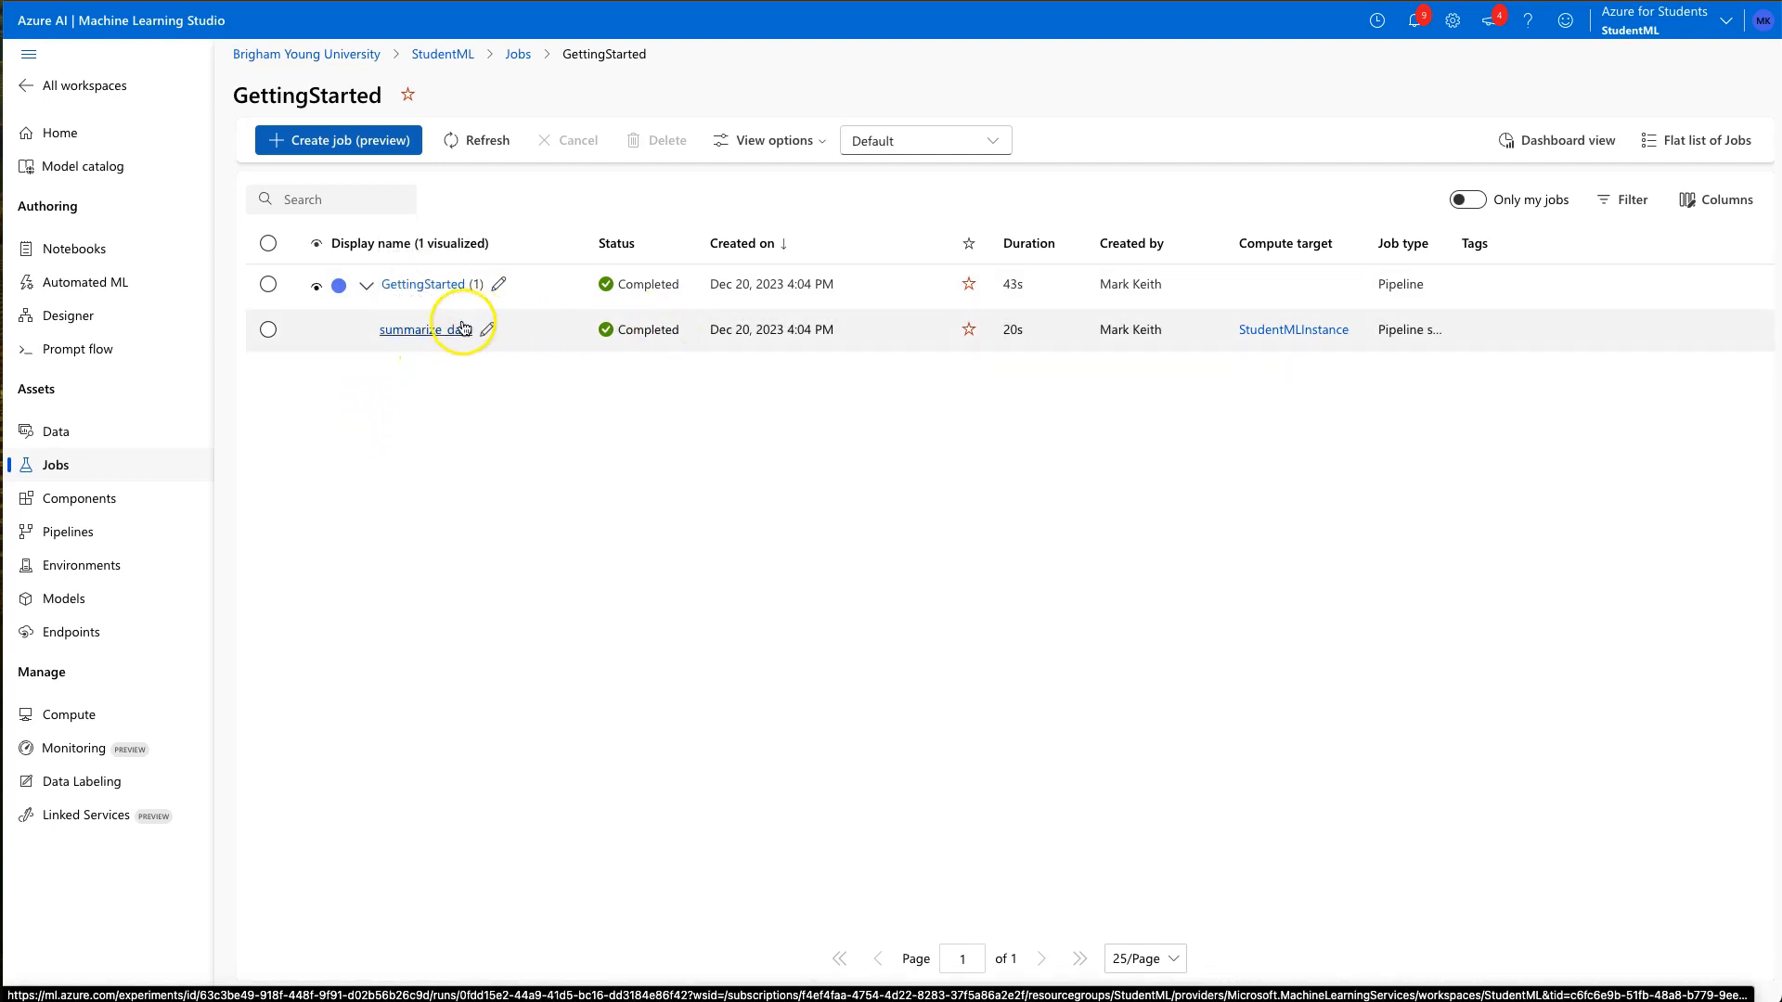
pyautogui.click(429, 285)
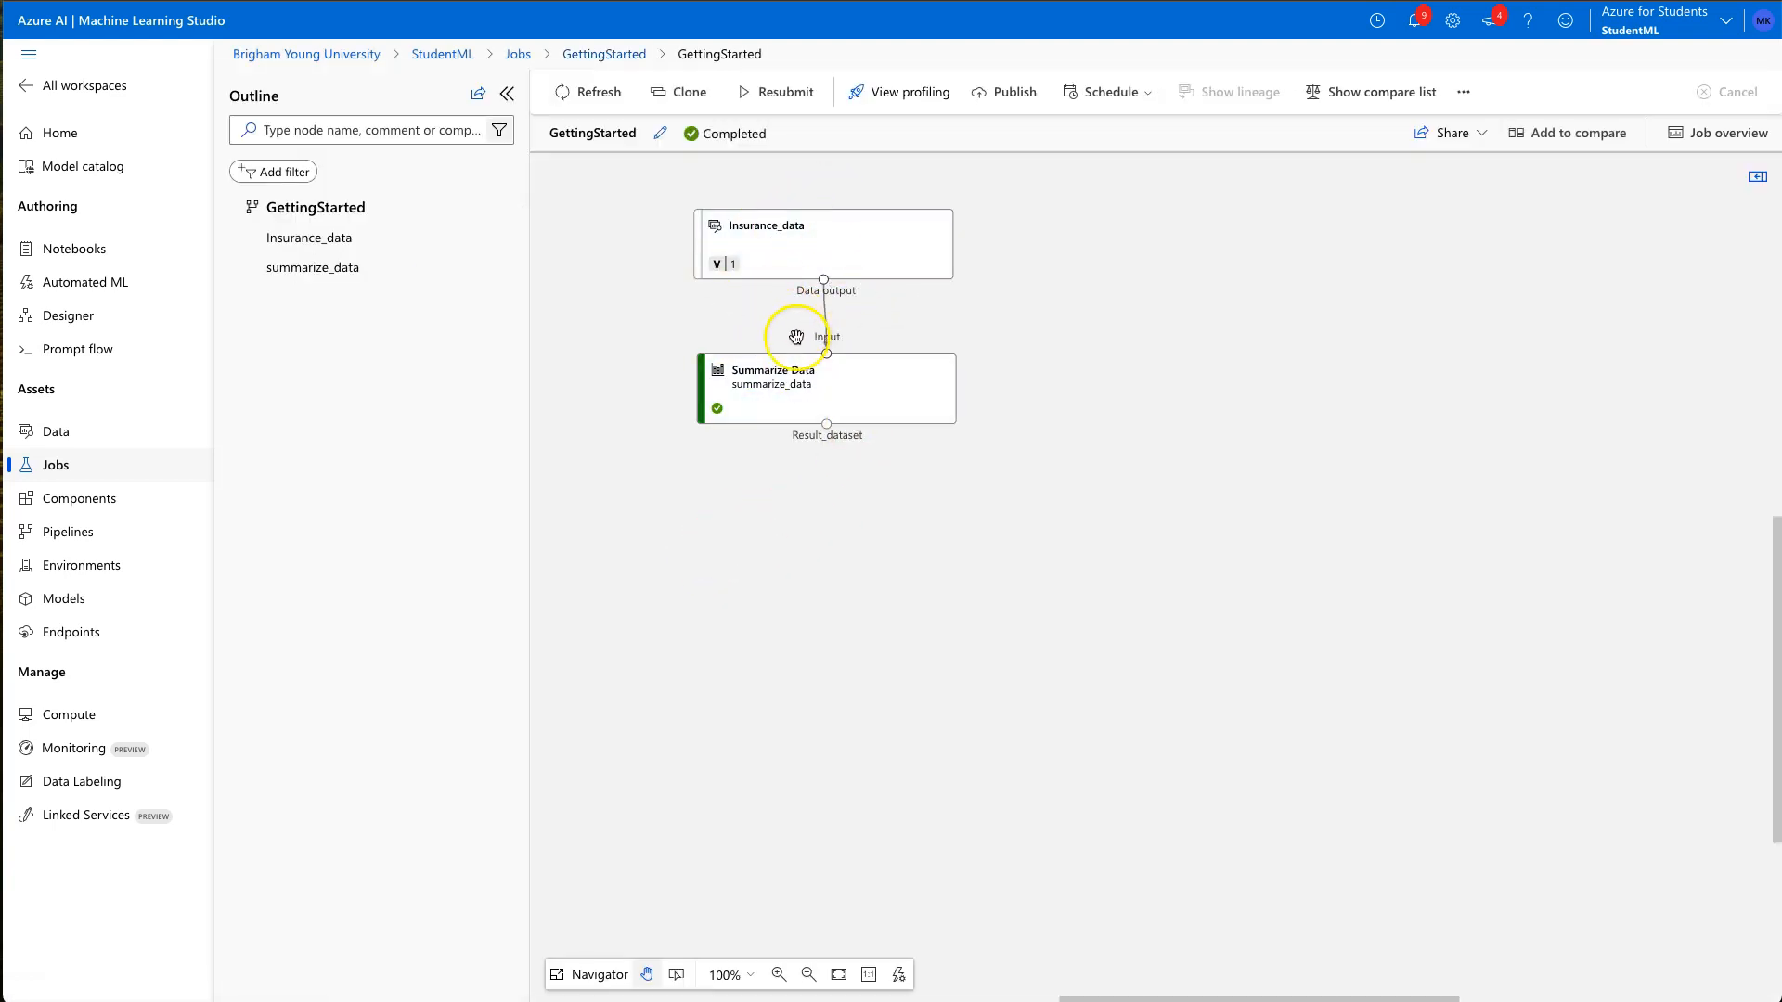
# Step: Preview the job's Result_dataset from Summarize Data again in a widened pane and close it
pyautogui.rightClick(825, 397)
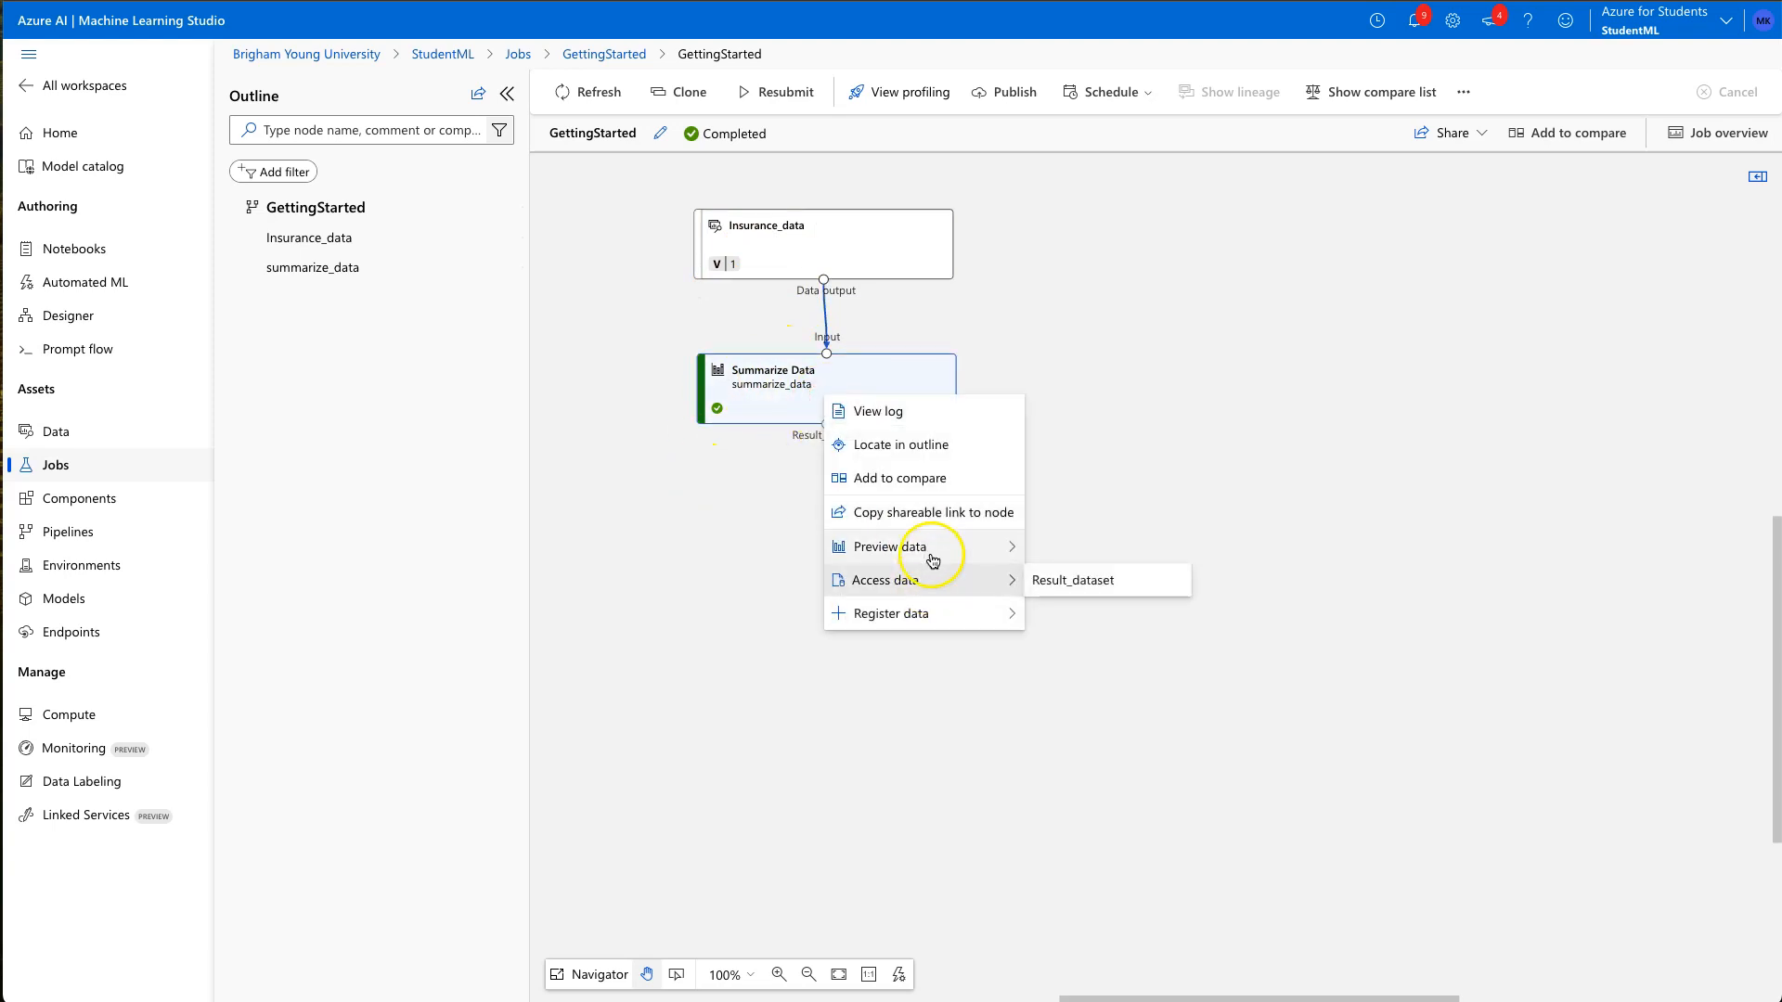
pyautogui.click(1067, 553)
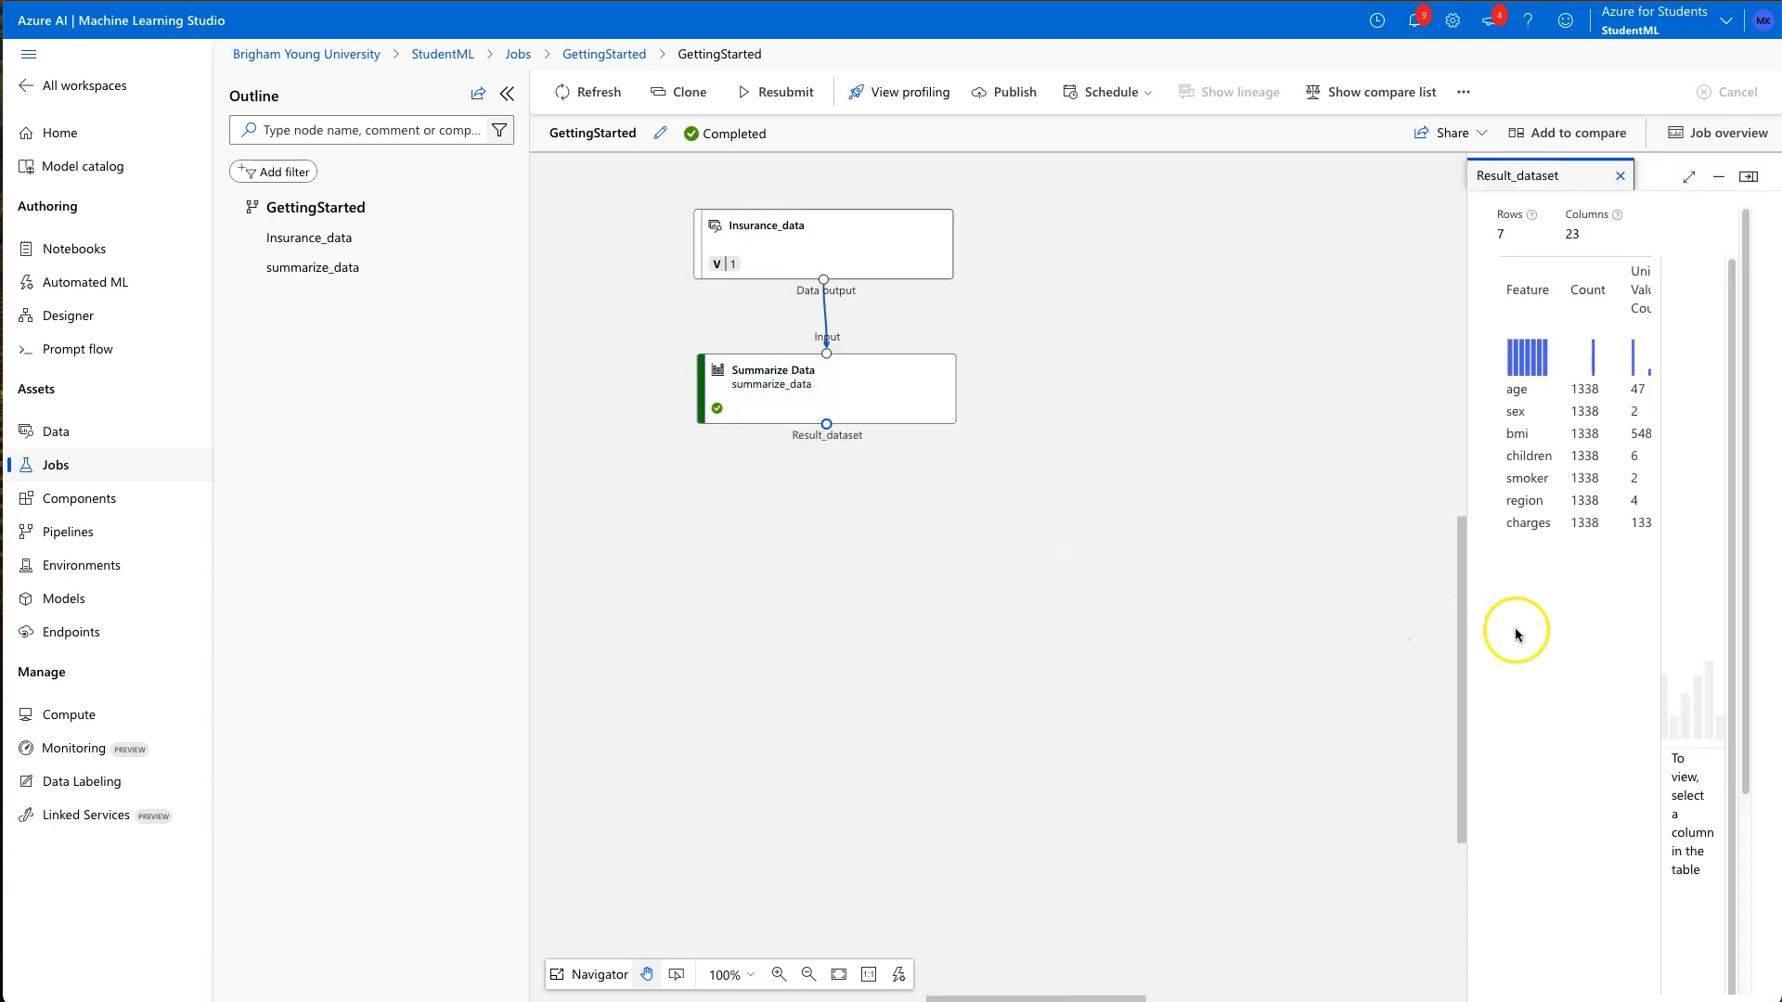
pyautogui.moveTo(1466, 615); pyautogui.dragTo(778, 638)
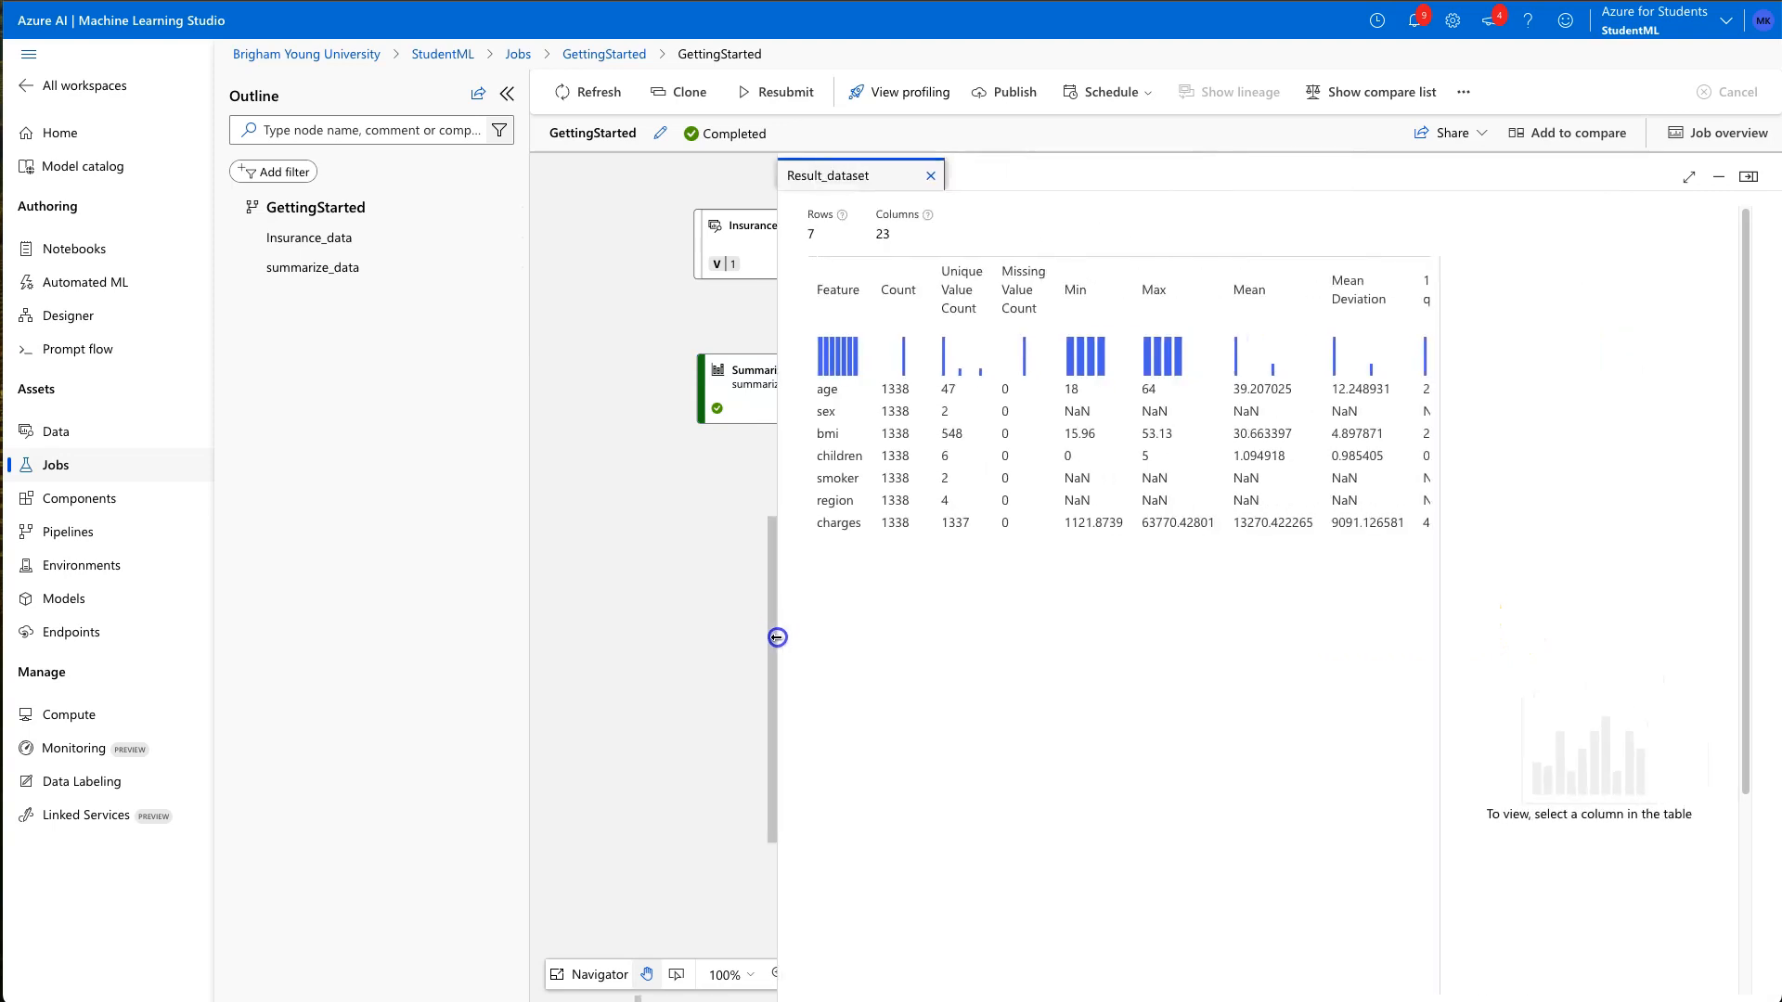
pyautogui.click(930, 175)
# Step: Spread the nodes apart in the job graph, with Summarize Data further left and Insurance_data further right
pyautogui.moveTo(777, 399); pyautogui.dragTo(756, 399)
pyautogui.click(848, 237)
pyautogui.moveTo(943, 234); pyautogui.dragTo(1049, 235)
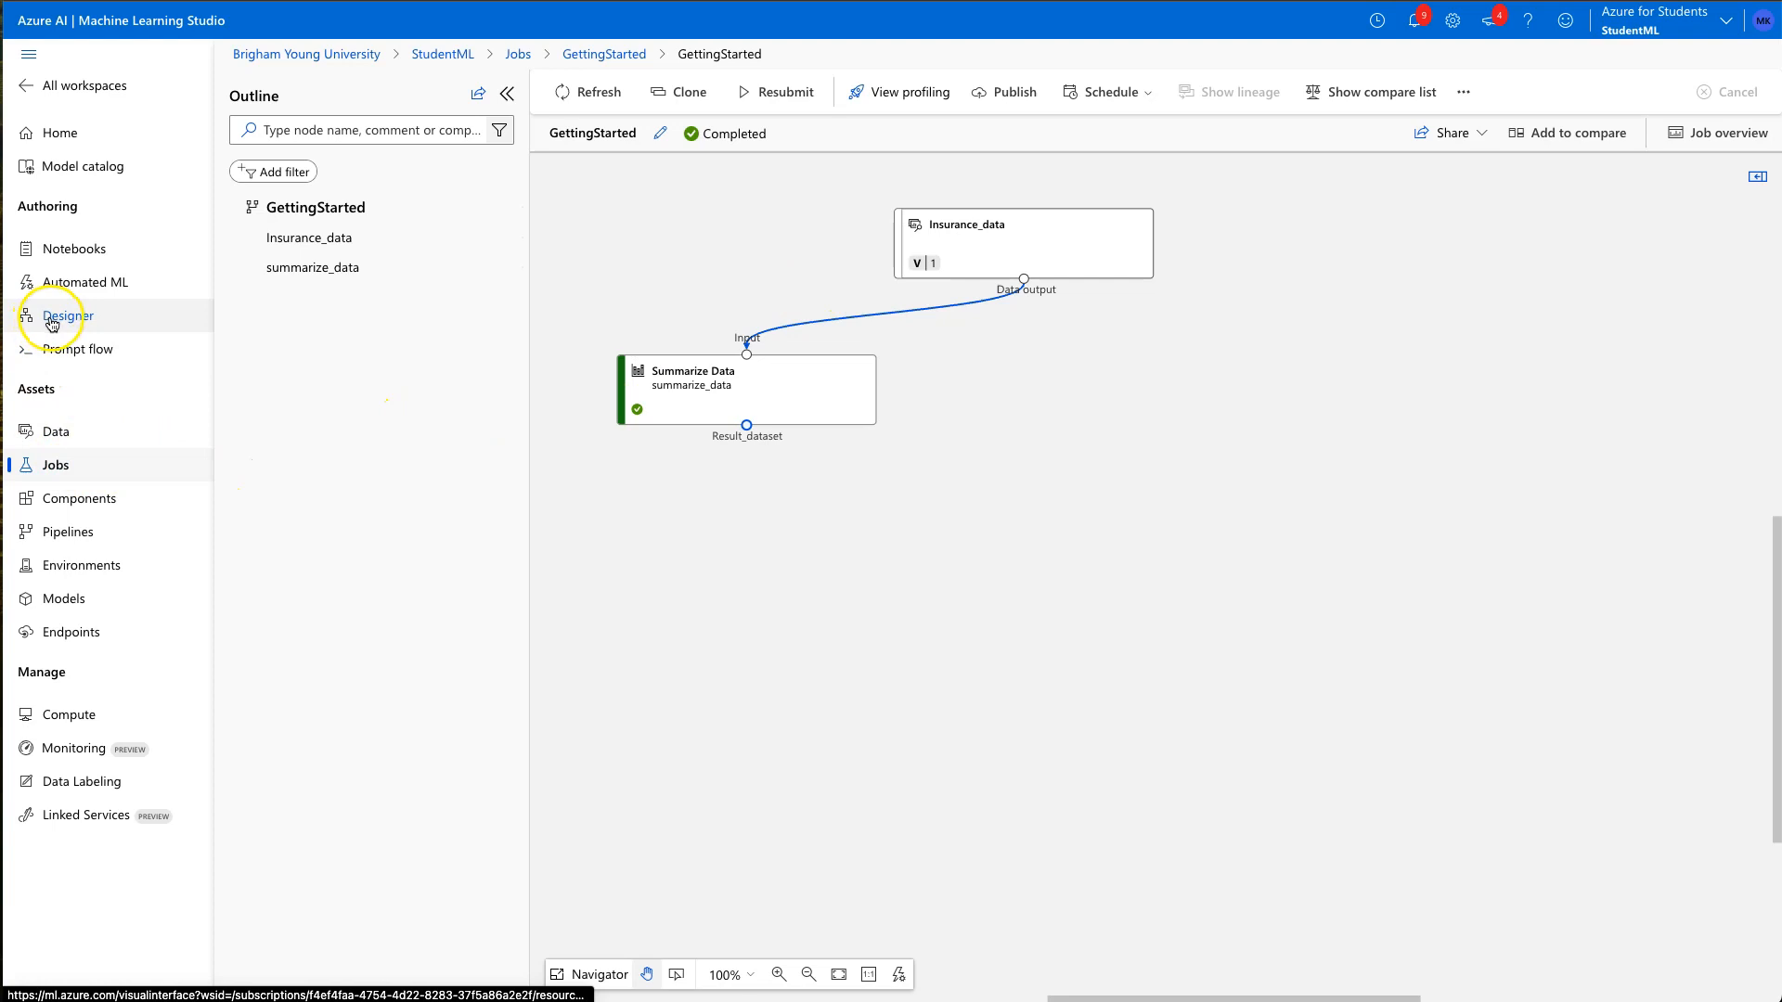
# Step: Return to the GettingStarted draft and move Insurance_data to the right and Summarize Data slightly to the left
pyautogui.moveTo(720, 261); pyautogui.dragTo(737, 254)
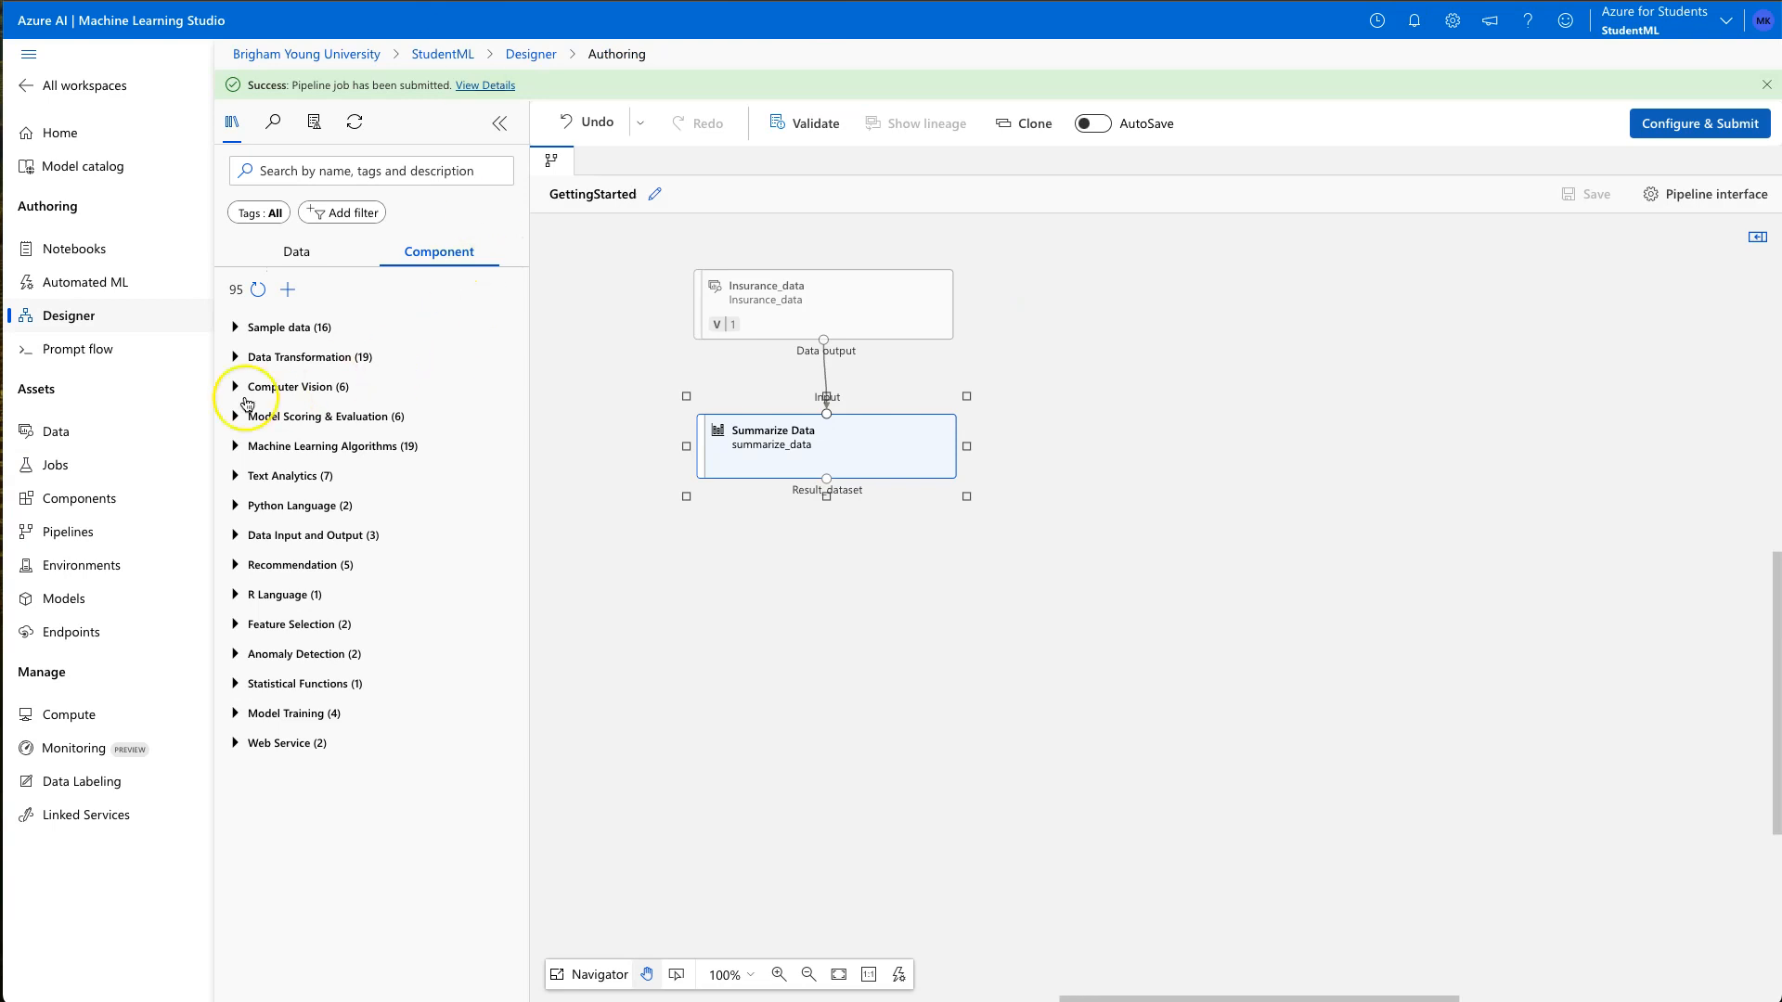
pyautogui.click(81, 325)
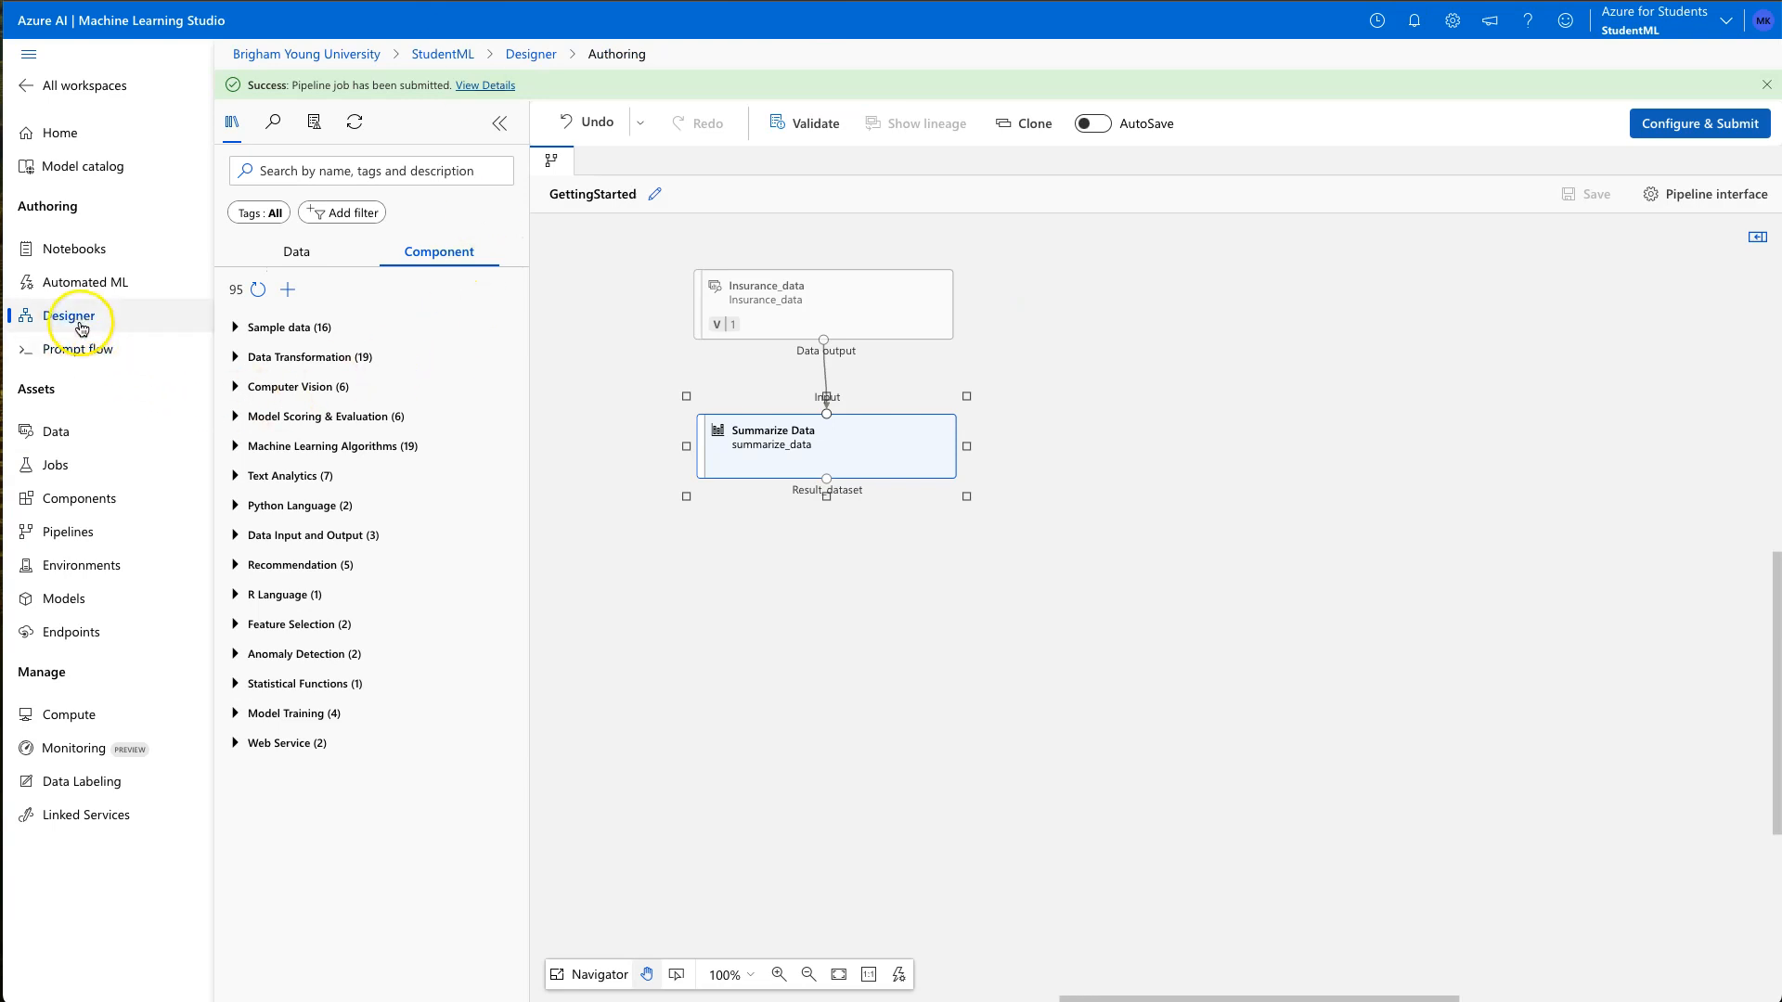
pyautogui.moveTo(817, 303); pyautogui.dragTo(943, 291)
pyautogui.moveTo(837, 456); pyautogui.dragTo(787, 467)
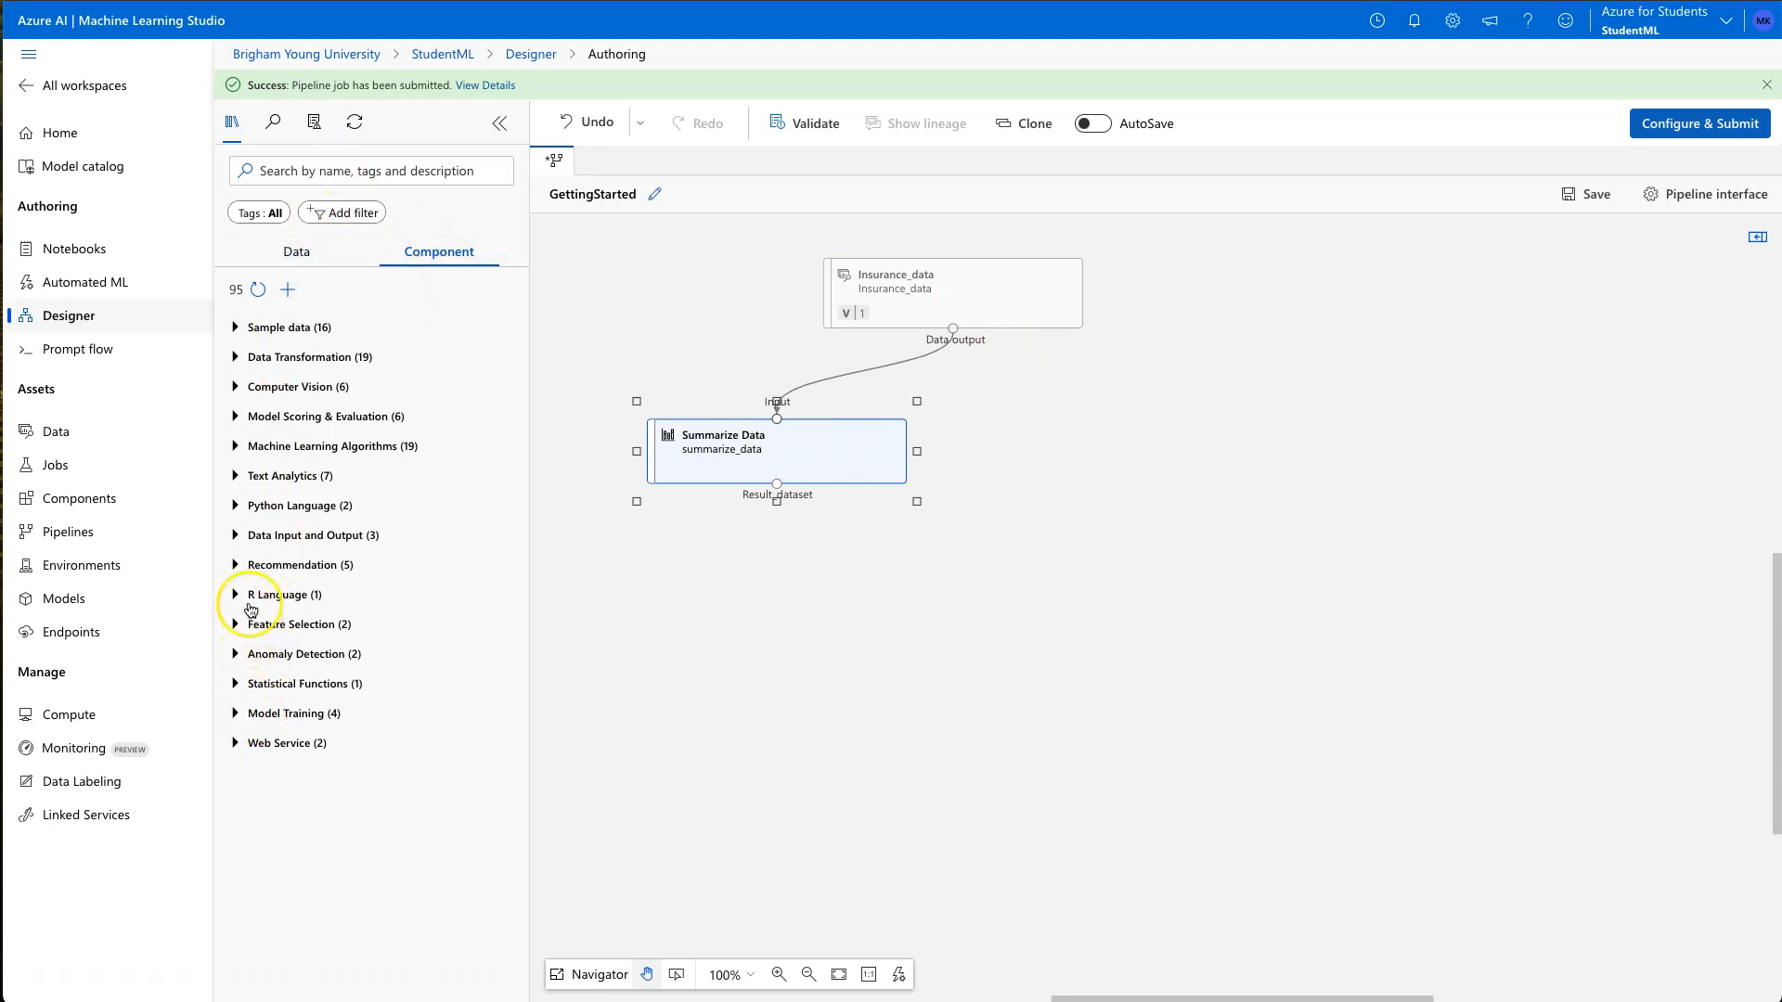
# Step: Expand the Data Transformation category in the component library and examine its available components
pyautogui.click(236, 360)
pyautogui.scroll(-8, 351, 710)
pyautogui.scroll(-12, 351, 710)
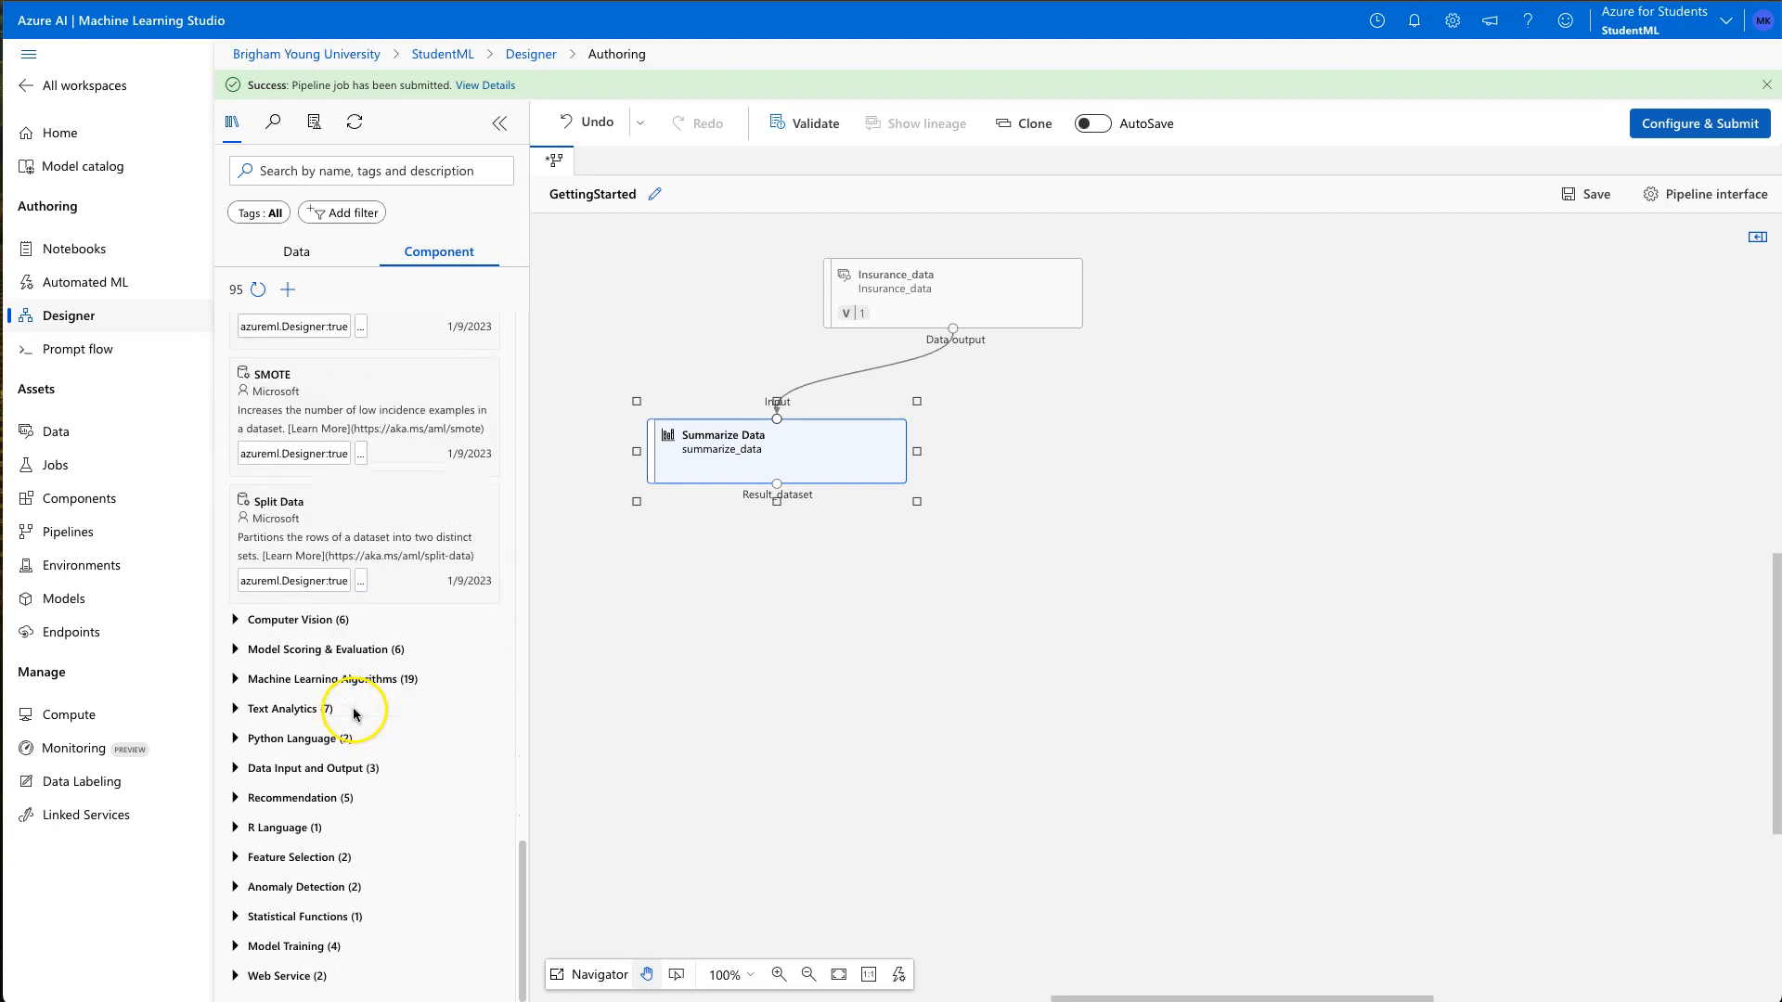
pyautogui.scroll(8, 356, 715)
pyautogui.moveTo(358, 700)
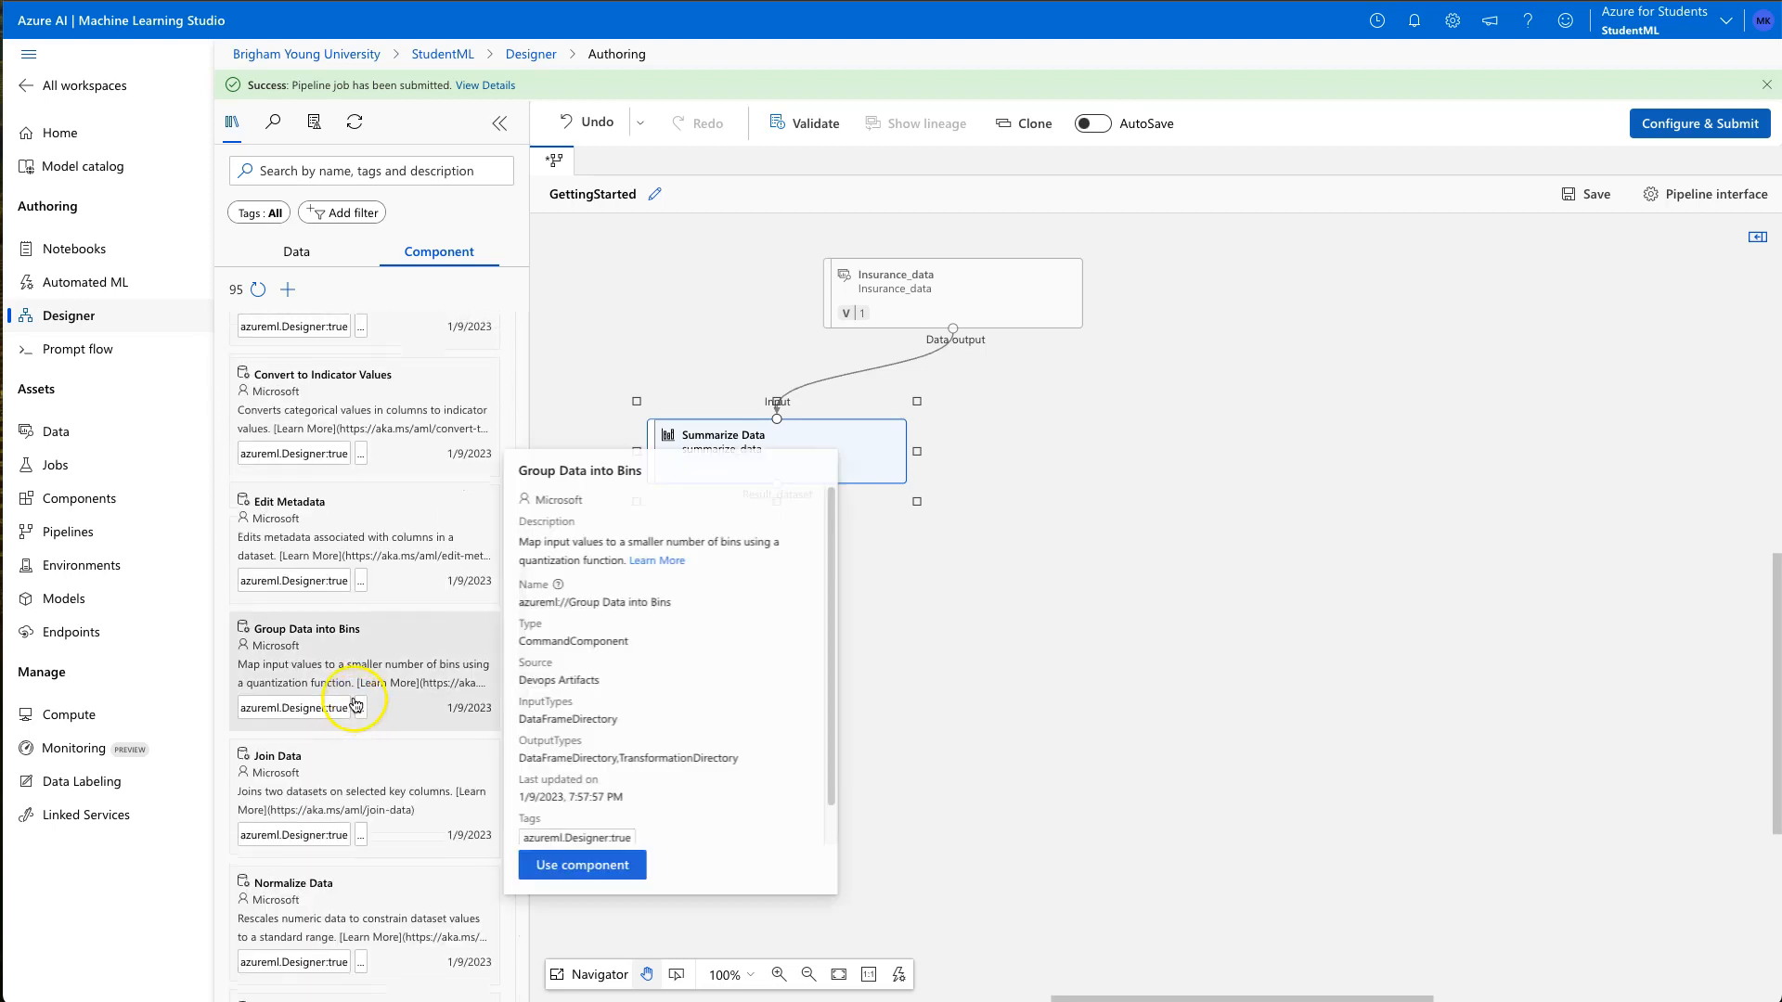
pyautogui.scroll(7, 358, 699)
# Step: Find the Normalize Data component by searching "normalize", place it beside Summarize Data, and connect the Insurance_data output to its Dataset input
pyautogui.click(368, 170)
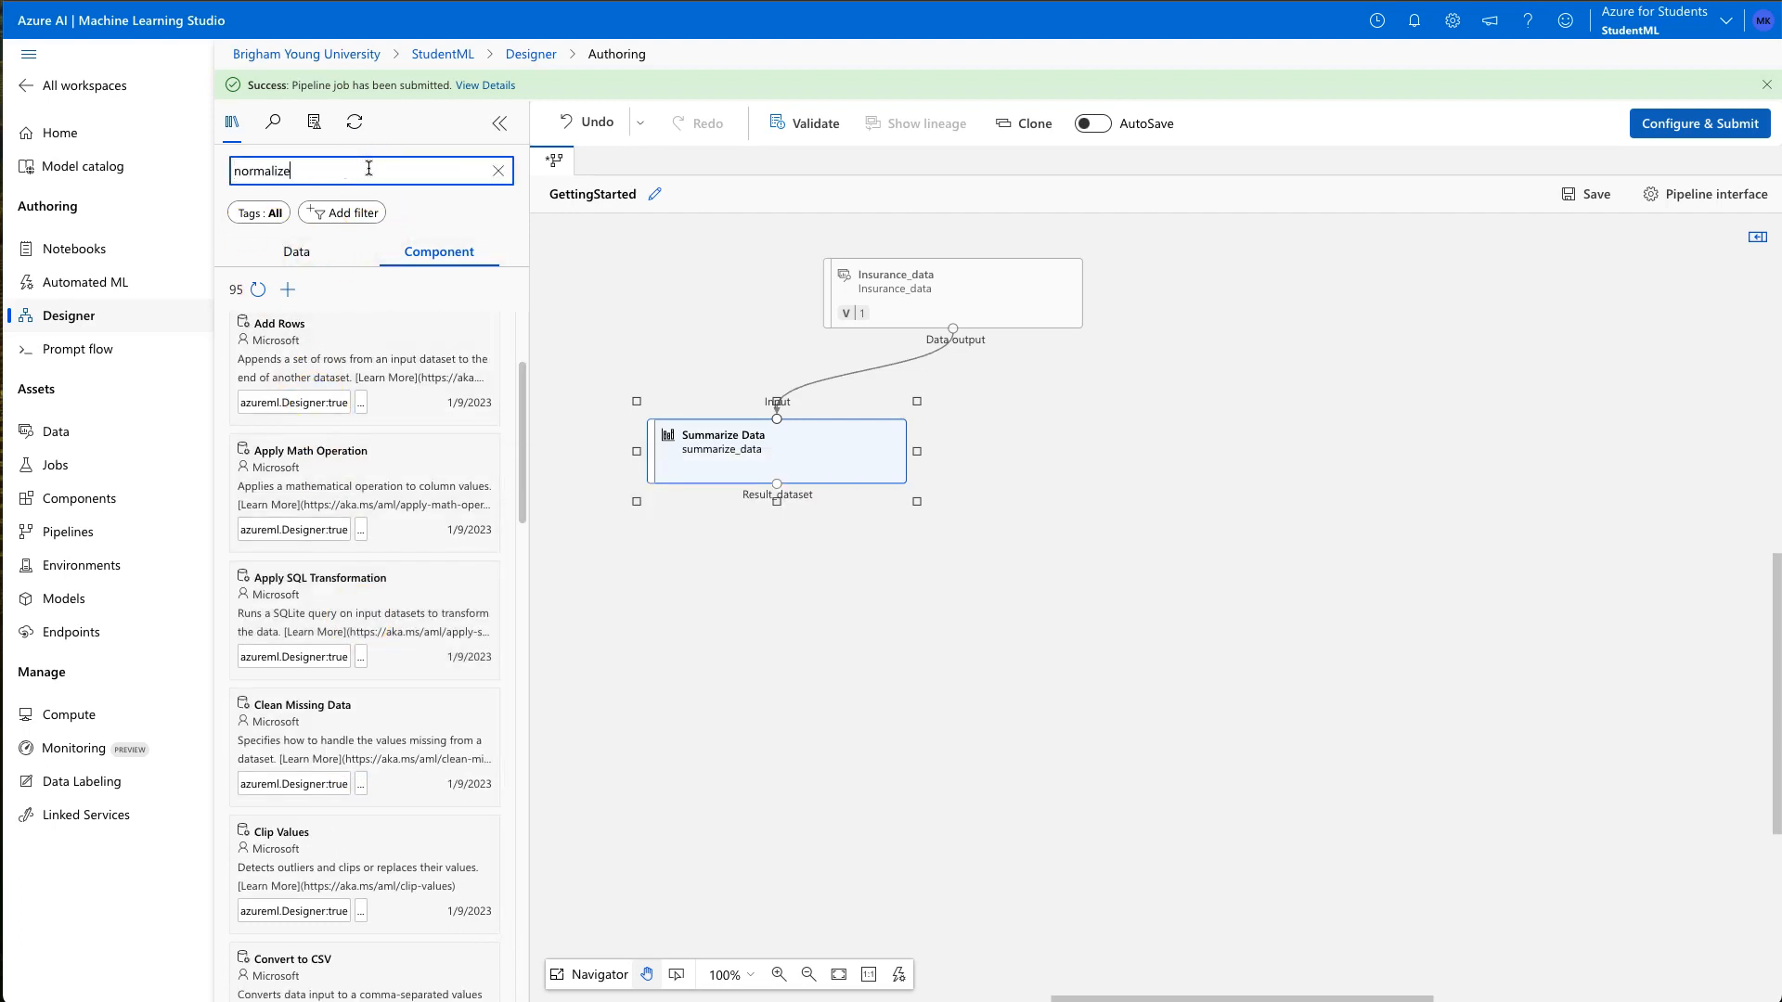
pyautogui.moveTo(343, 362); pyautogui.dragTo(1098, 419)
pyautogui.moveTo(954, 330); pyautogui.dragTo(1118, 415)
pyautogui.moveTo(978, 299); pyautogui.dragTo(967, 299)
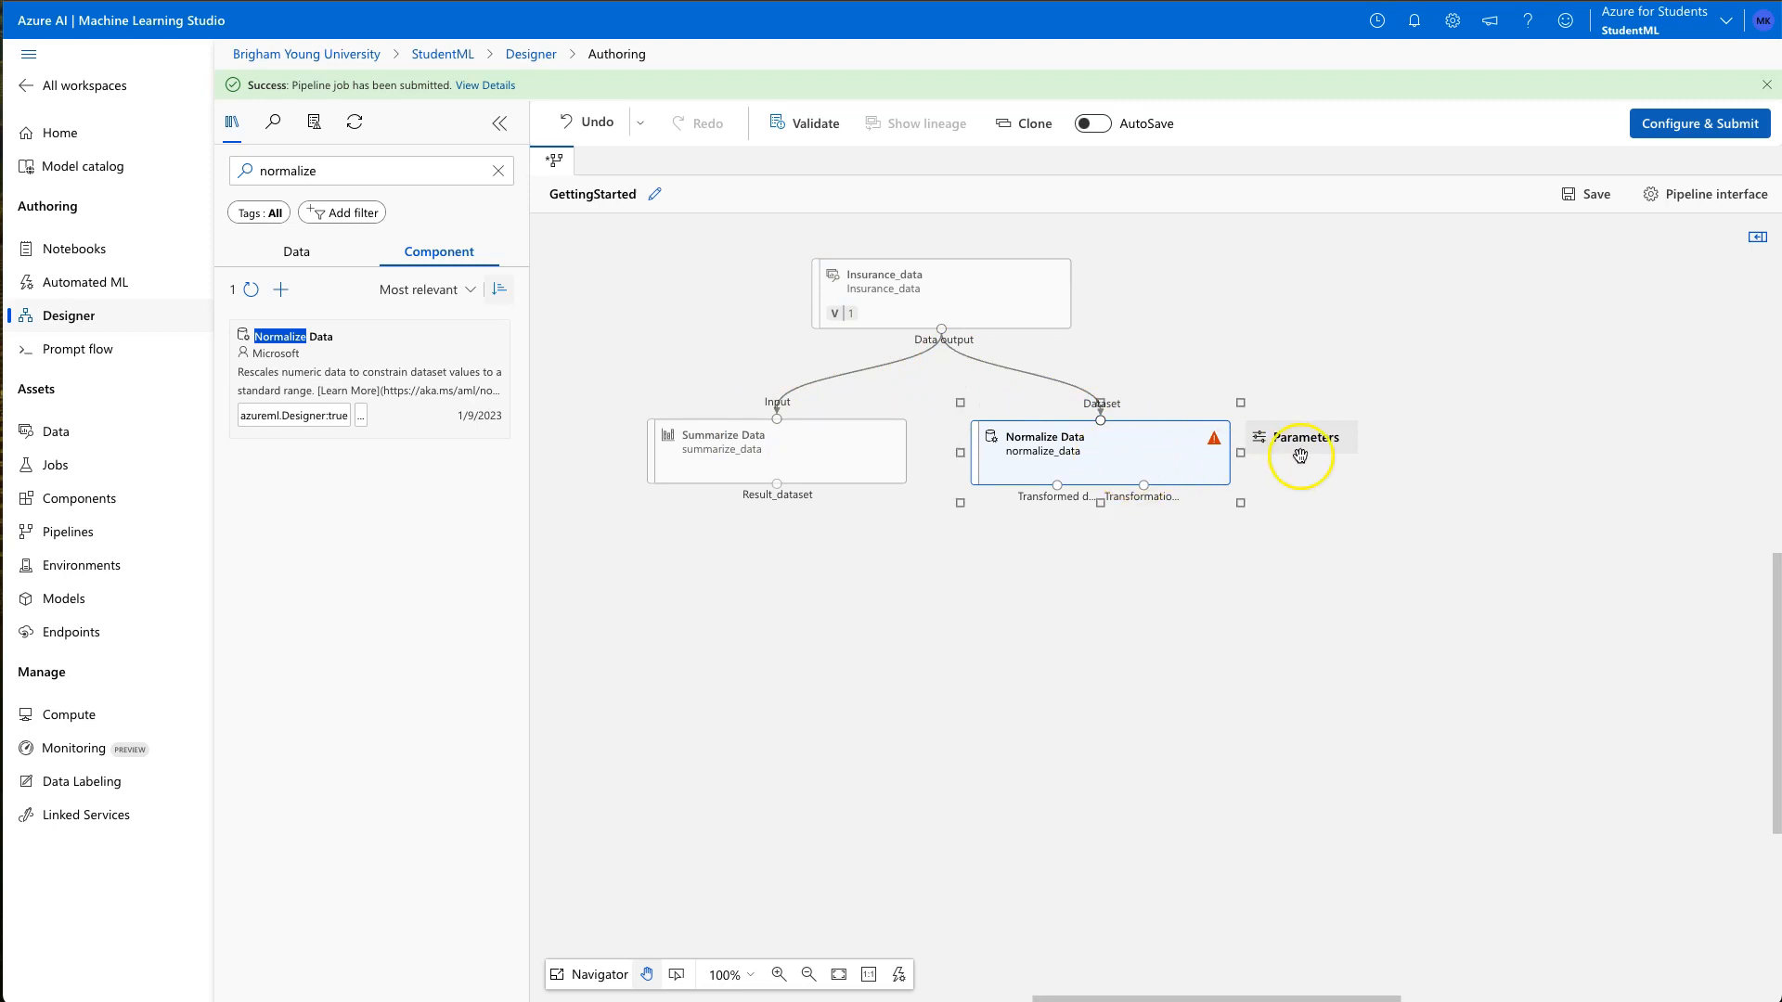
# Step: Expand the Normalize Data node's parameter summary on the canvas and examine its parameters
pyautogui.click(818, 466)
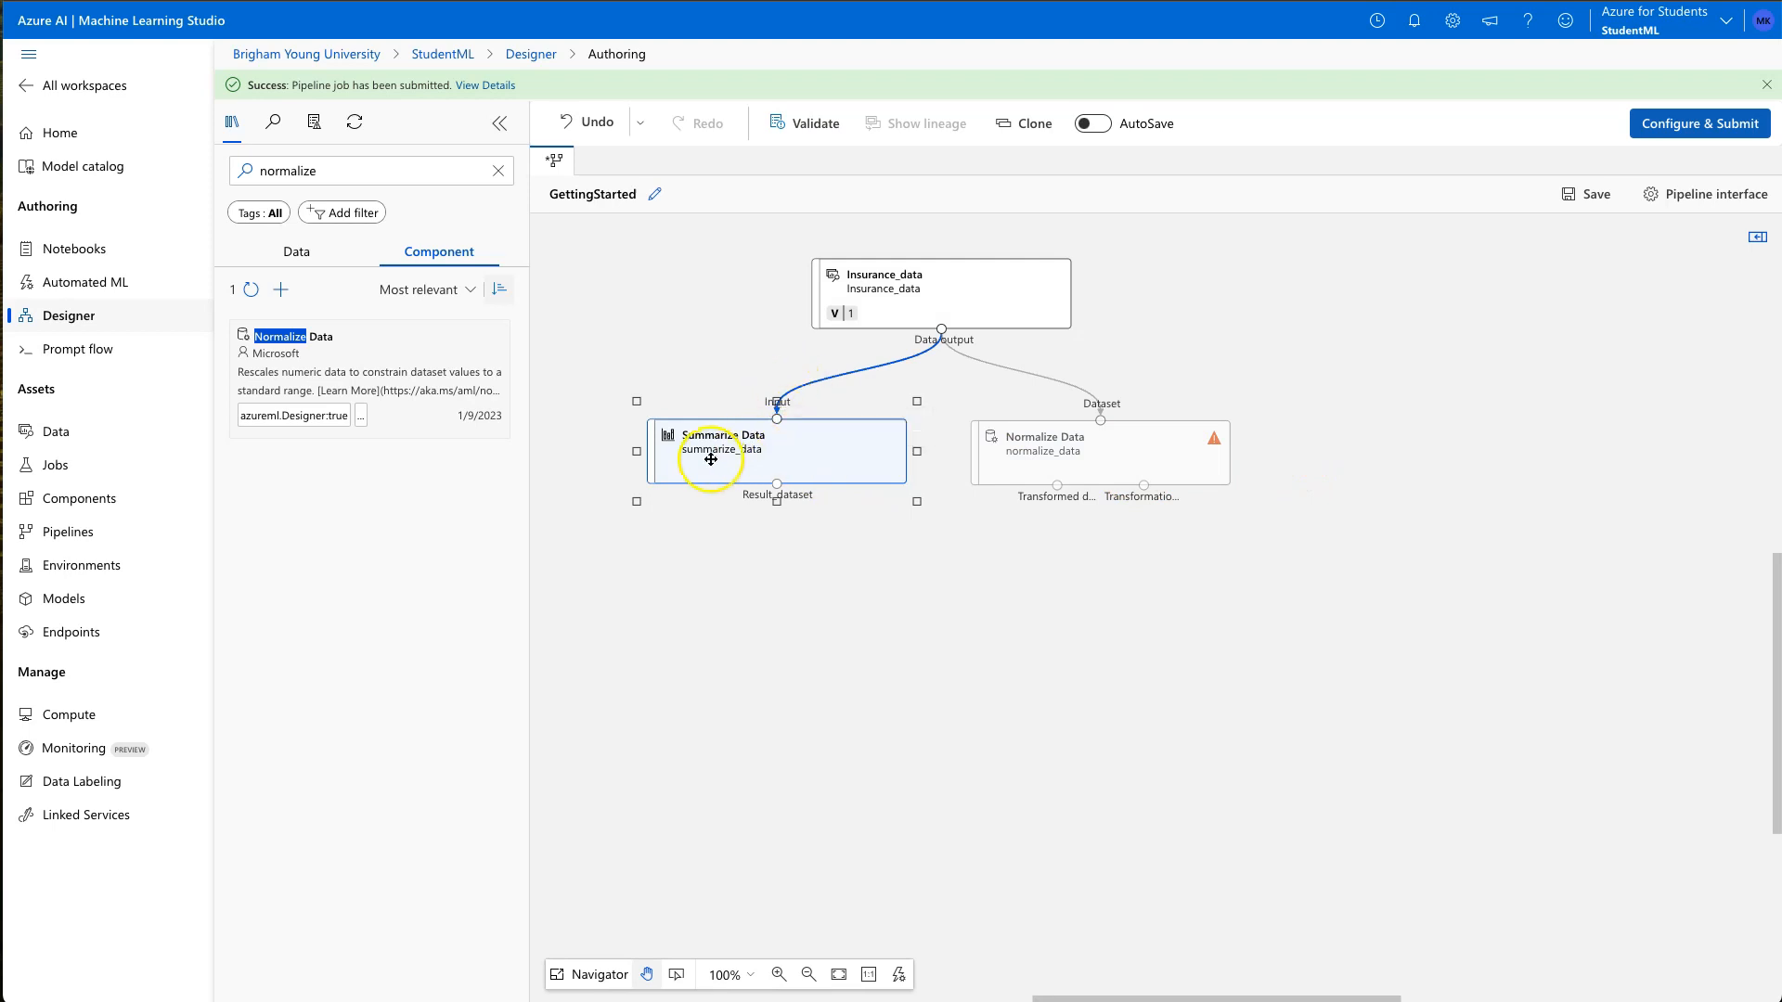
pyautogui.click(1099, 461)
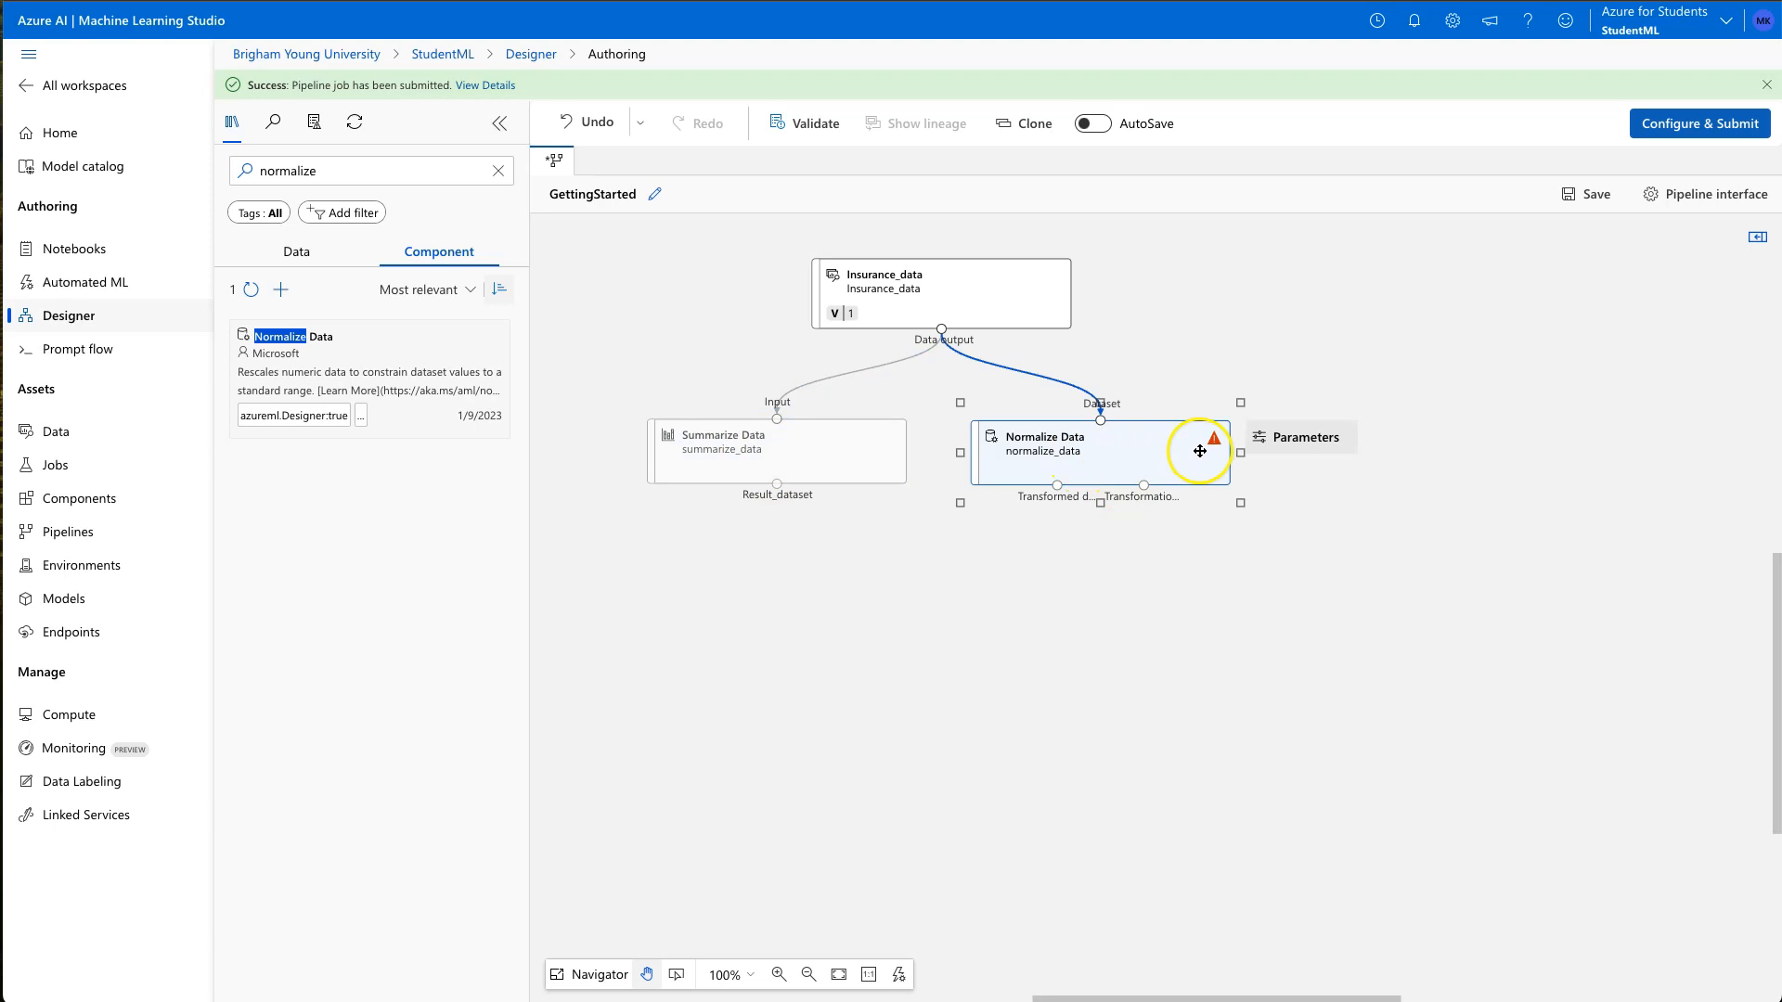
pyautogui.click(1304, 439)
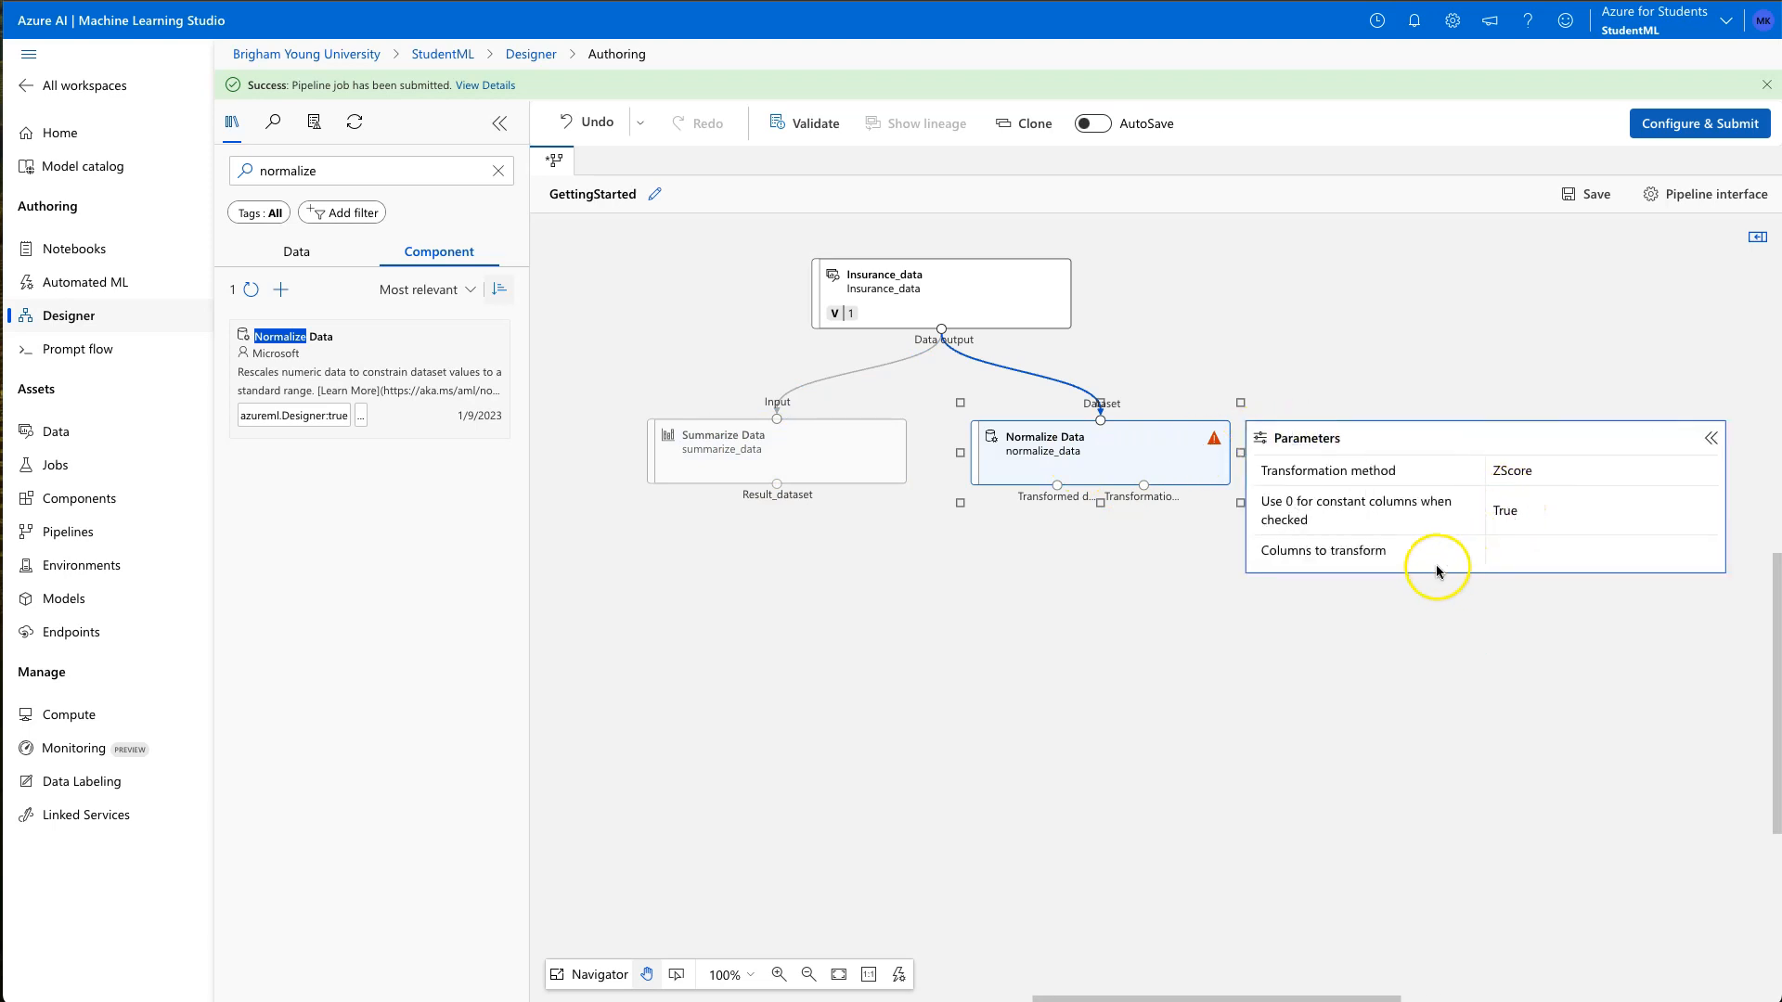
pyautogui.click(1532, 554)
pyautogui.click(1517, 444)
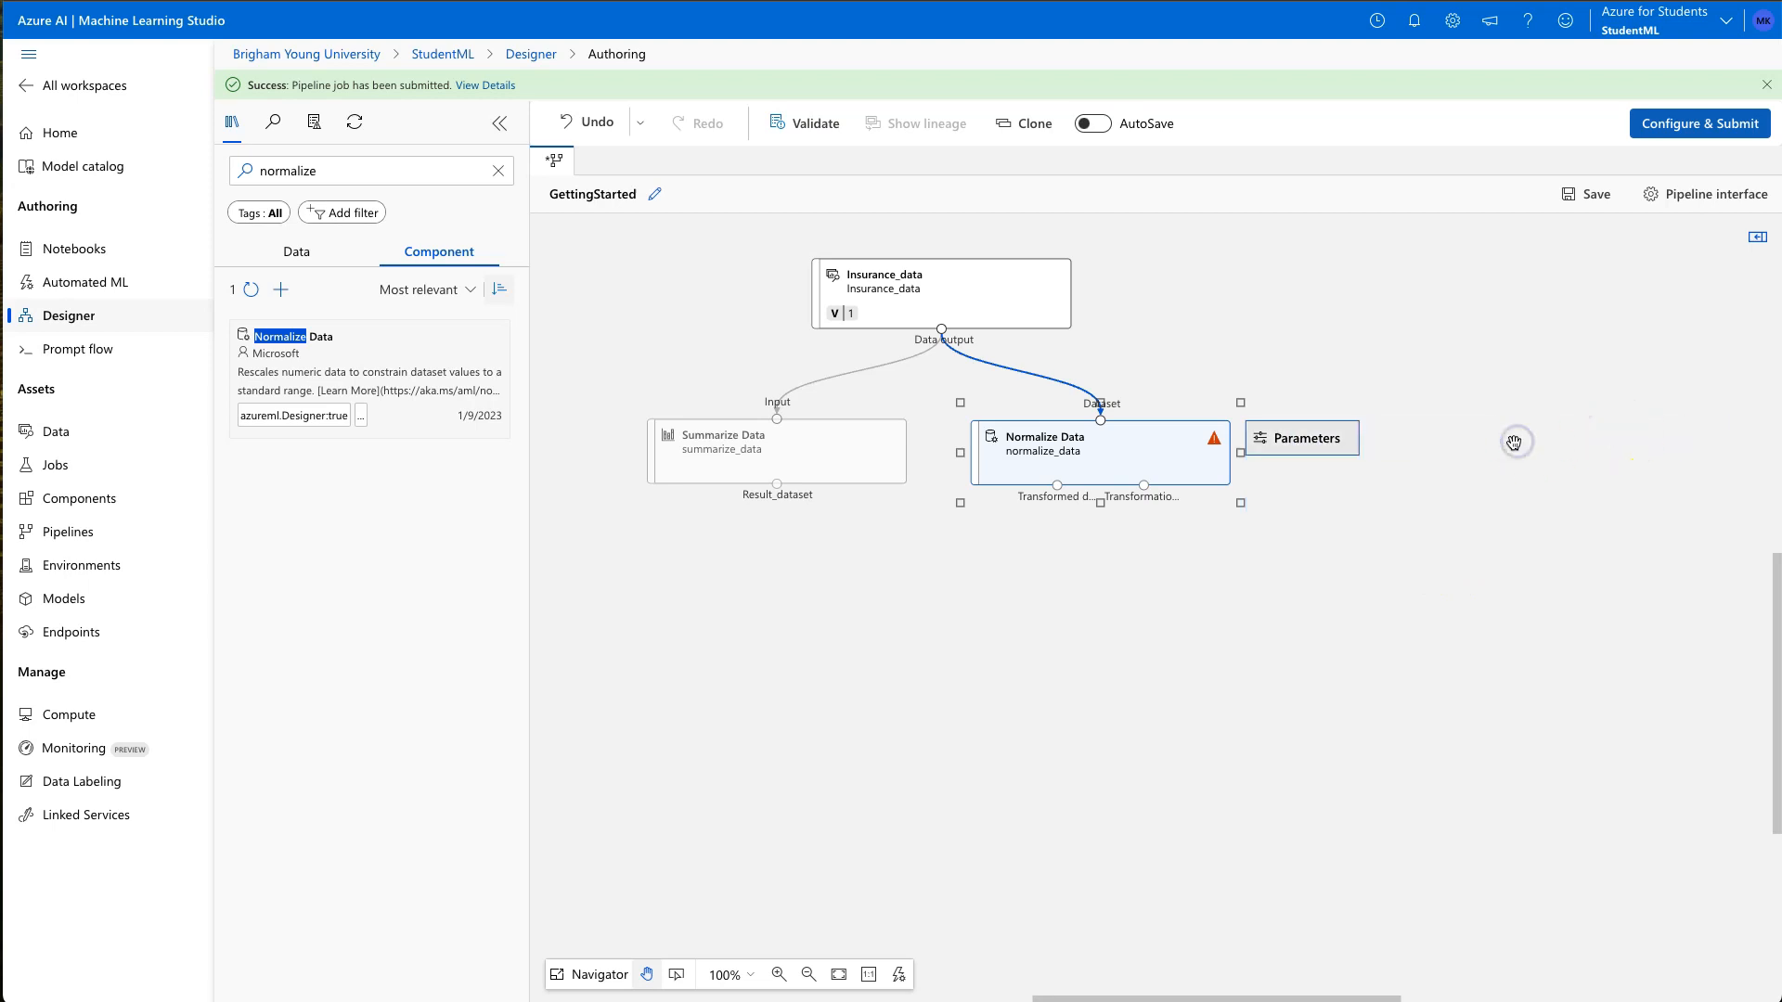
pyautogui.click(1259, 445)
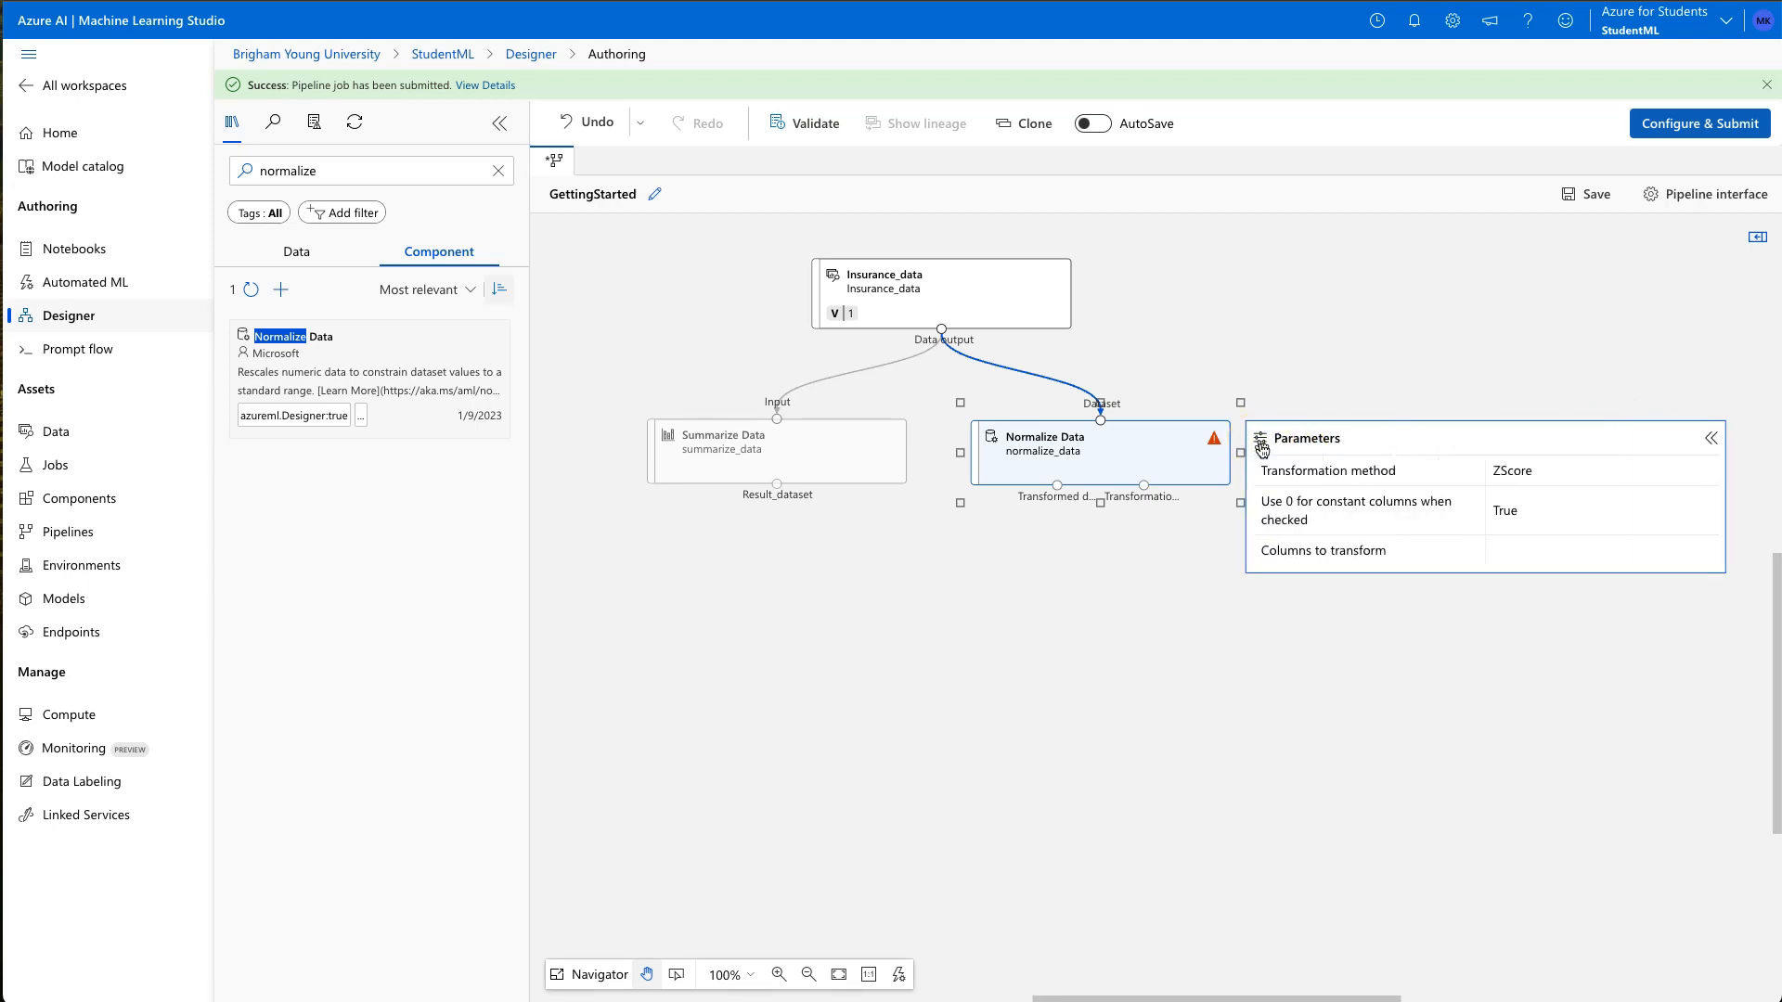
# Step: Examine the Normalize Data node's available actions and its detailed settings, leaving all settings as they are
pyautogui.click(1149, 453)
pyautogui.rightClick(1149, 453)
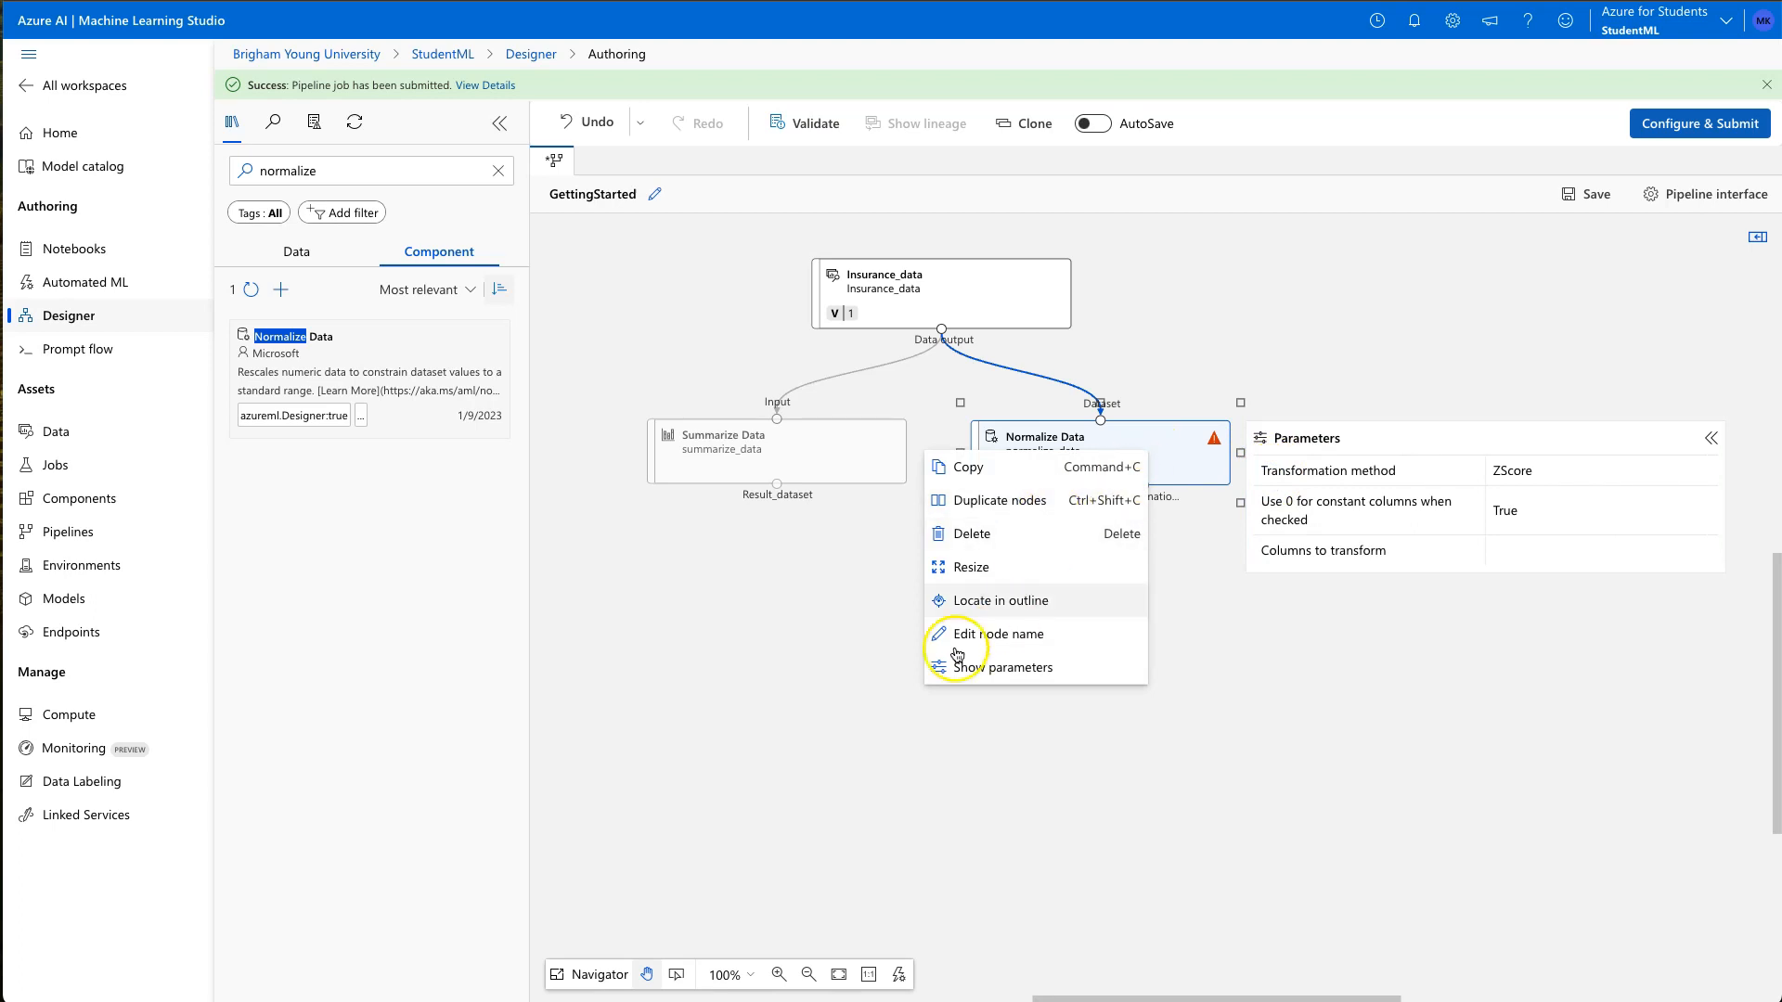
pyautogui.click(1154, 465)
pyautogui.click(1543, 554)
pyautogui.doubleClick(1062, 449)
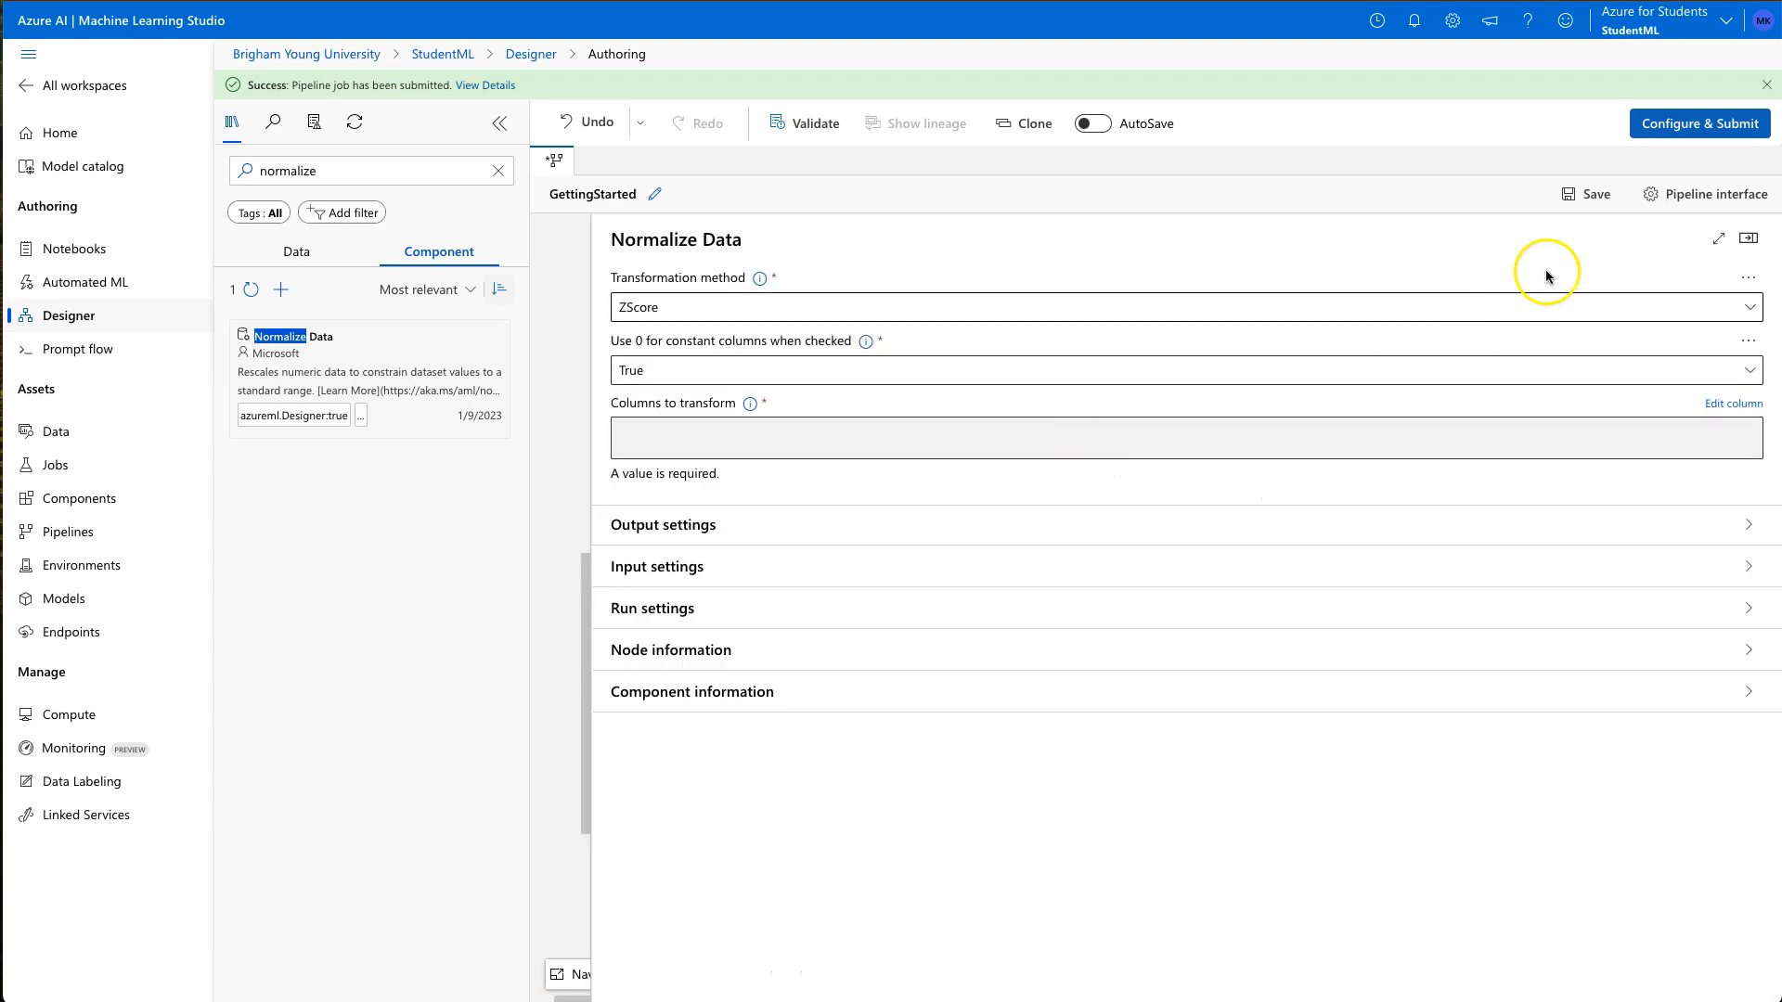
pyautogui.click(1748, 238)
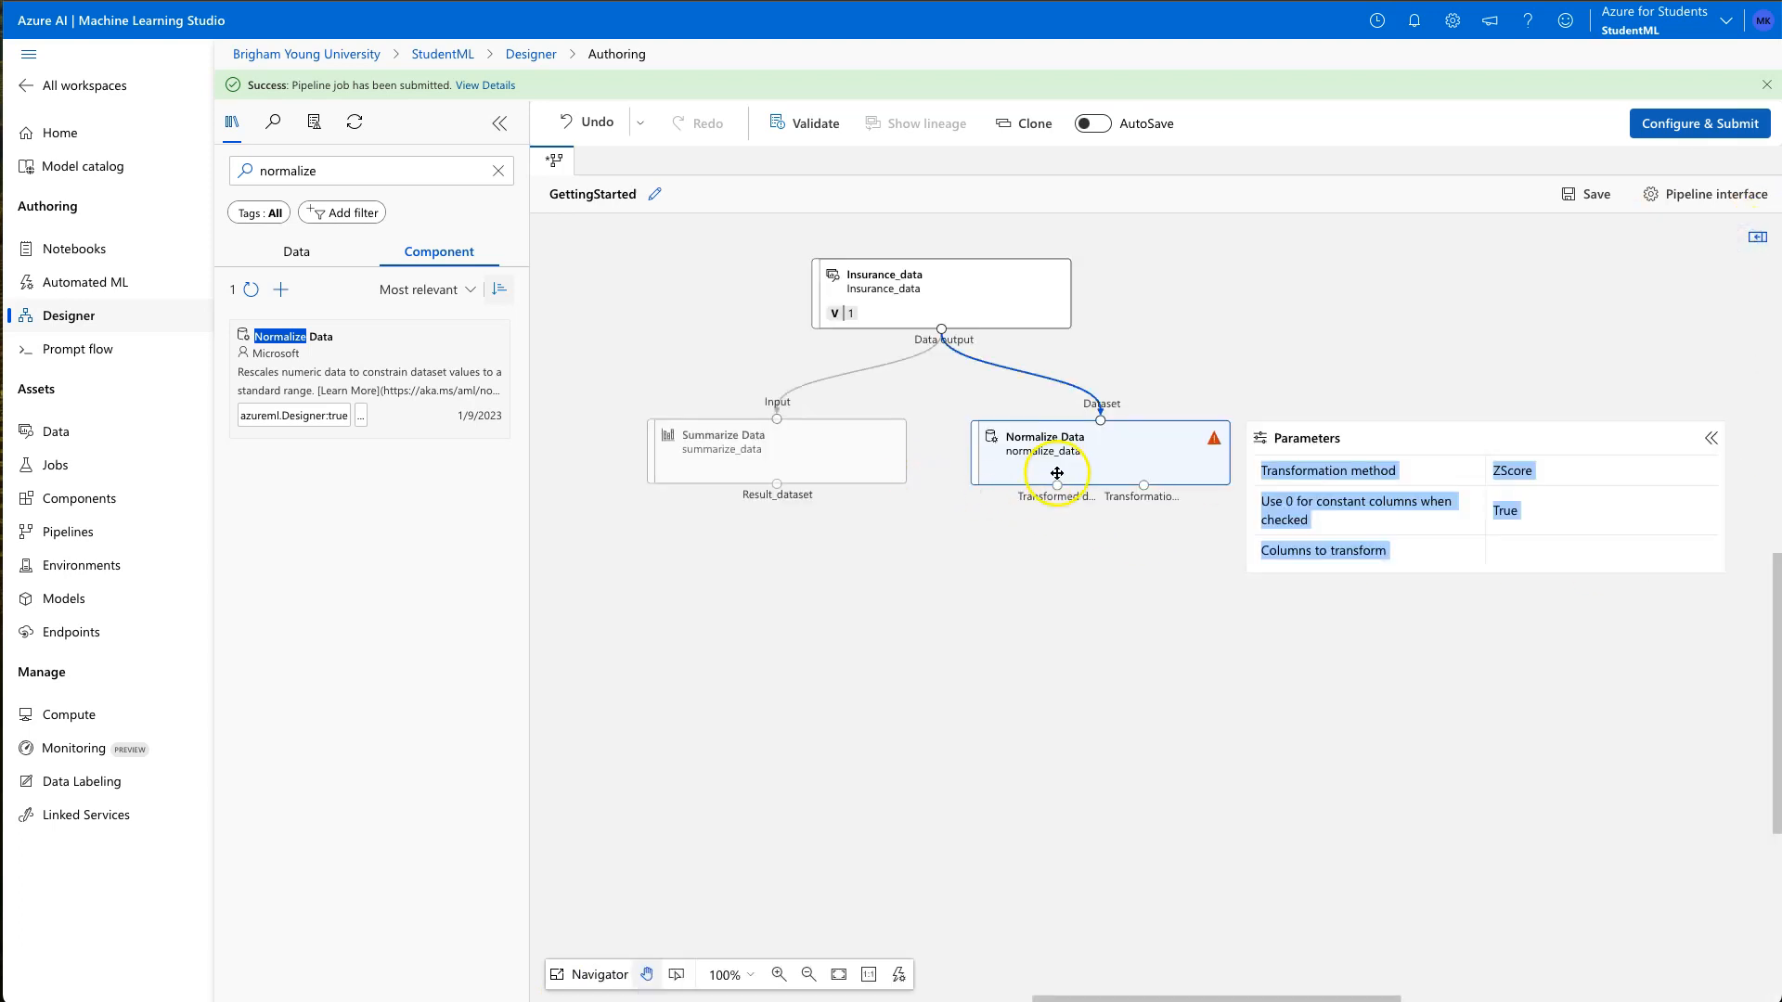
pyautogui.click(1453, 525)
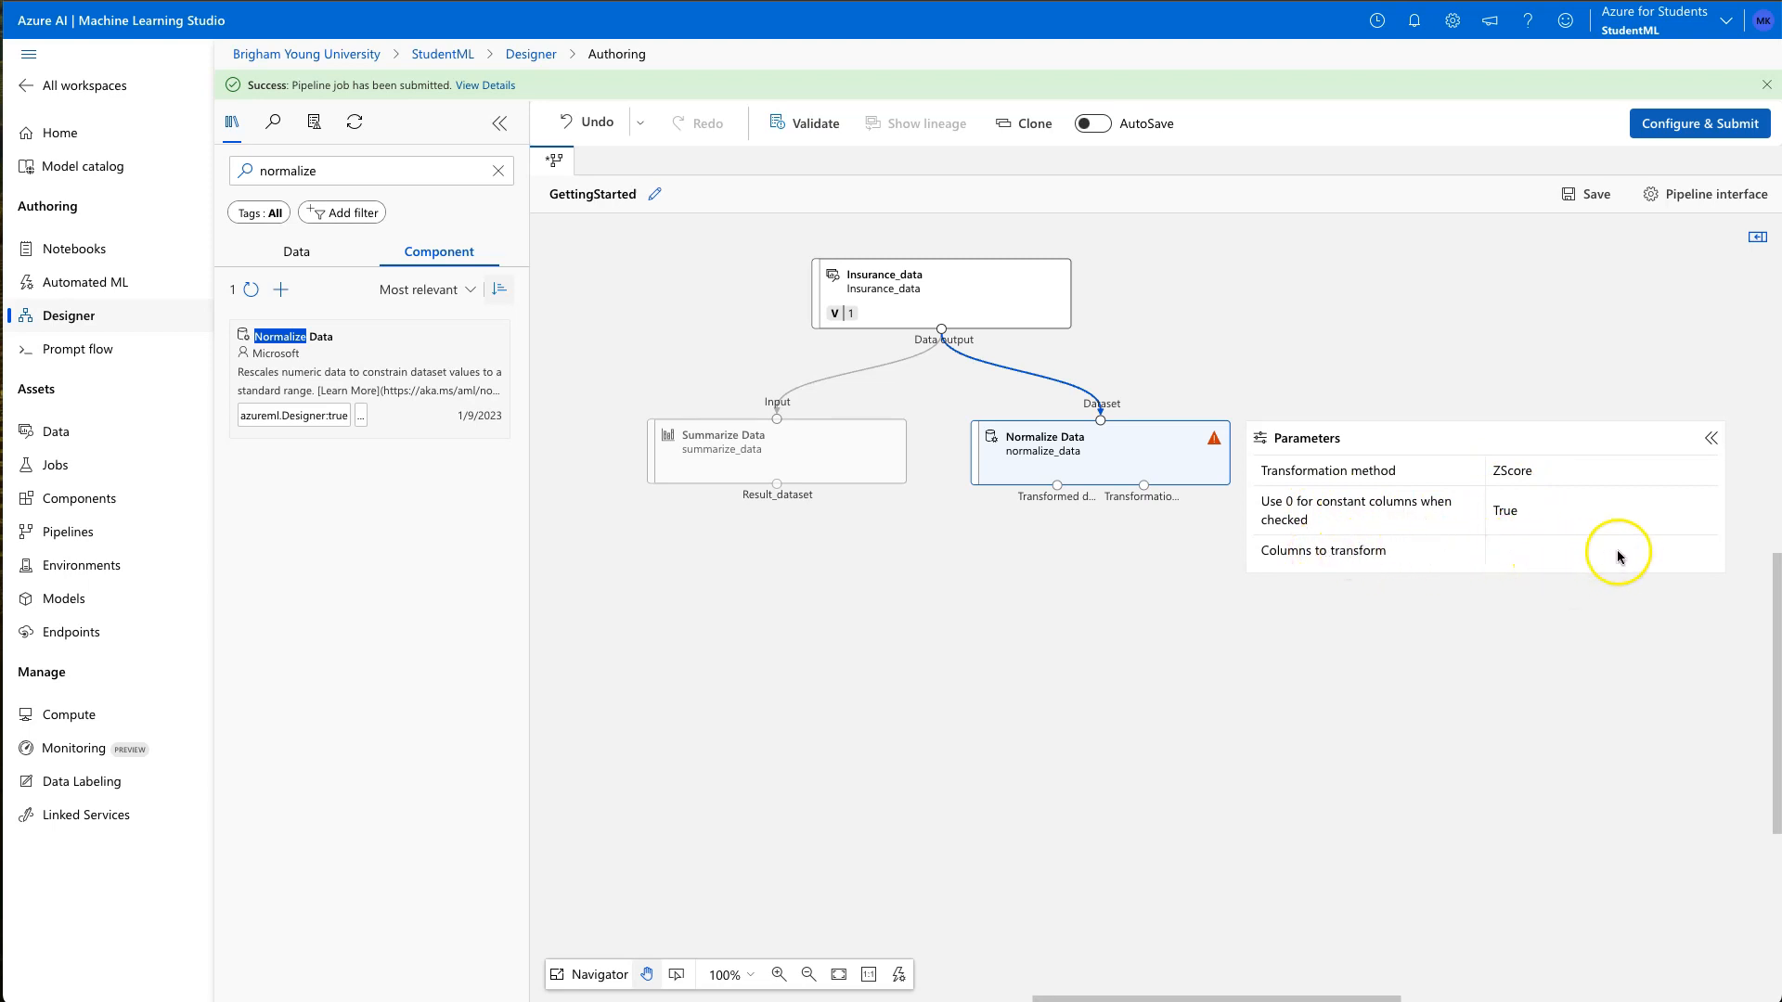
# Step: Open the Normalize Data settings and set the transformation method to MinMax
pyautogui.moveTo(1214, 441)
pyautogui.doubleClick(1125, 447)
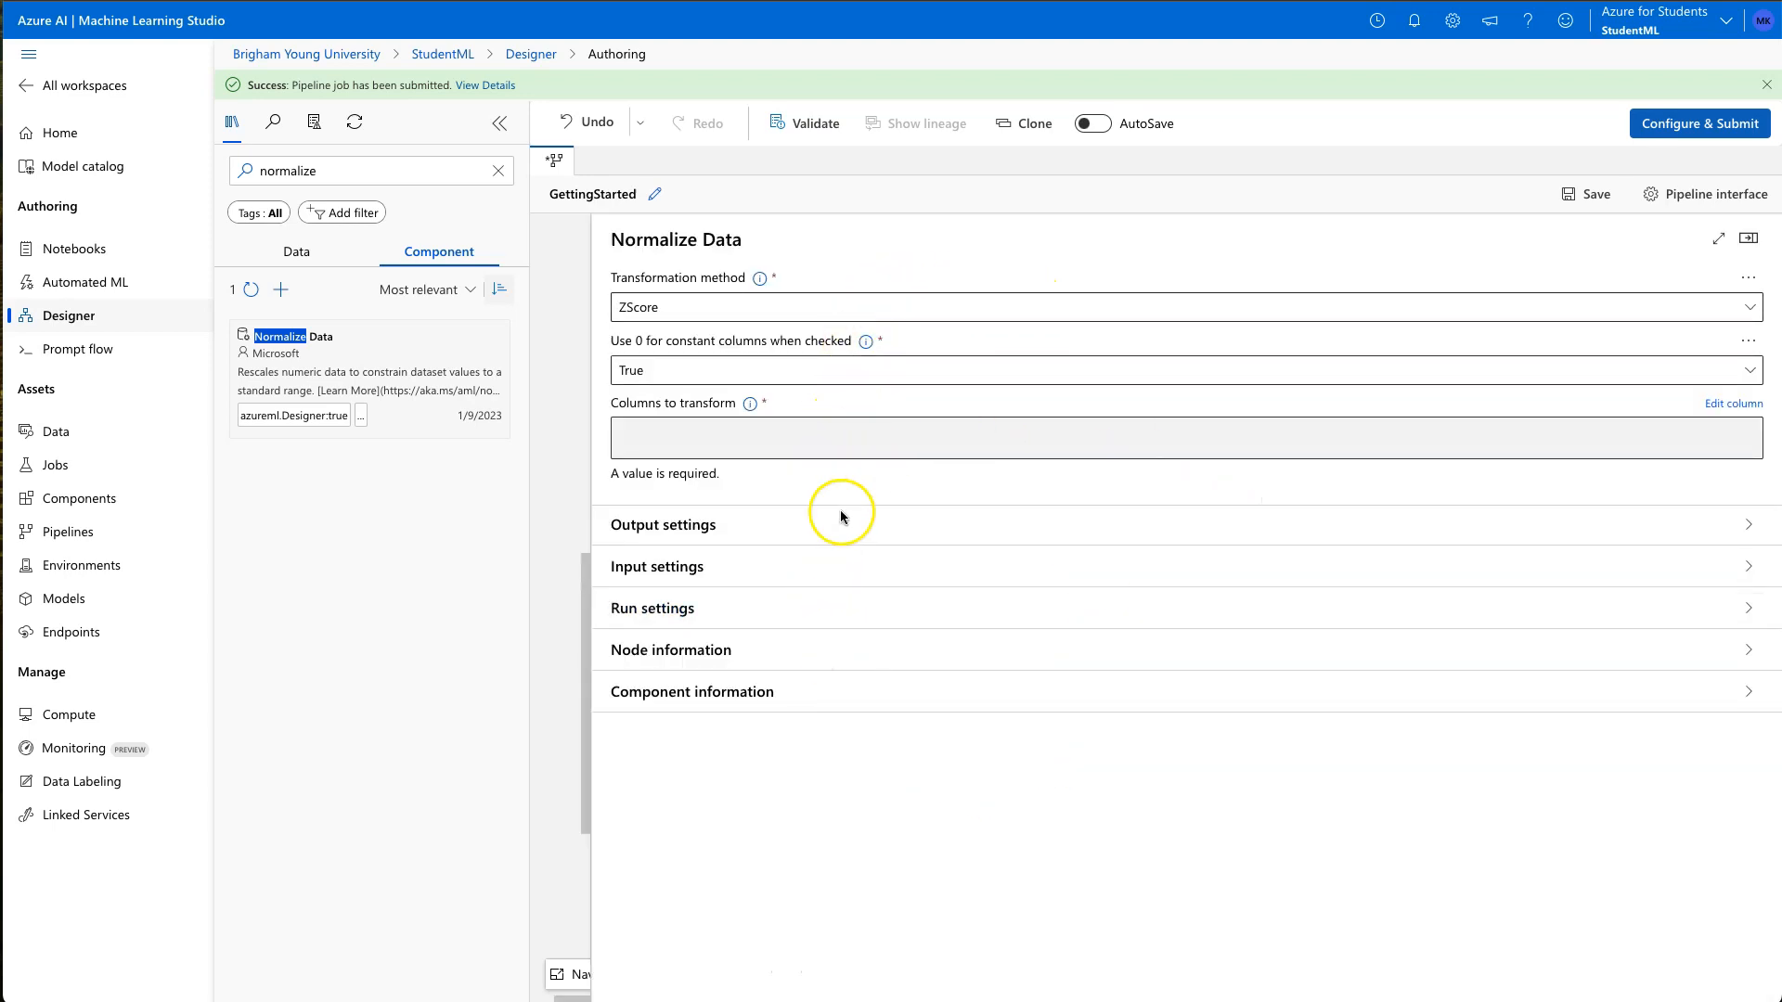
pyautogui.click(715, 308)
pyautogui.click(706, 372)
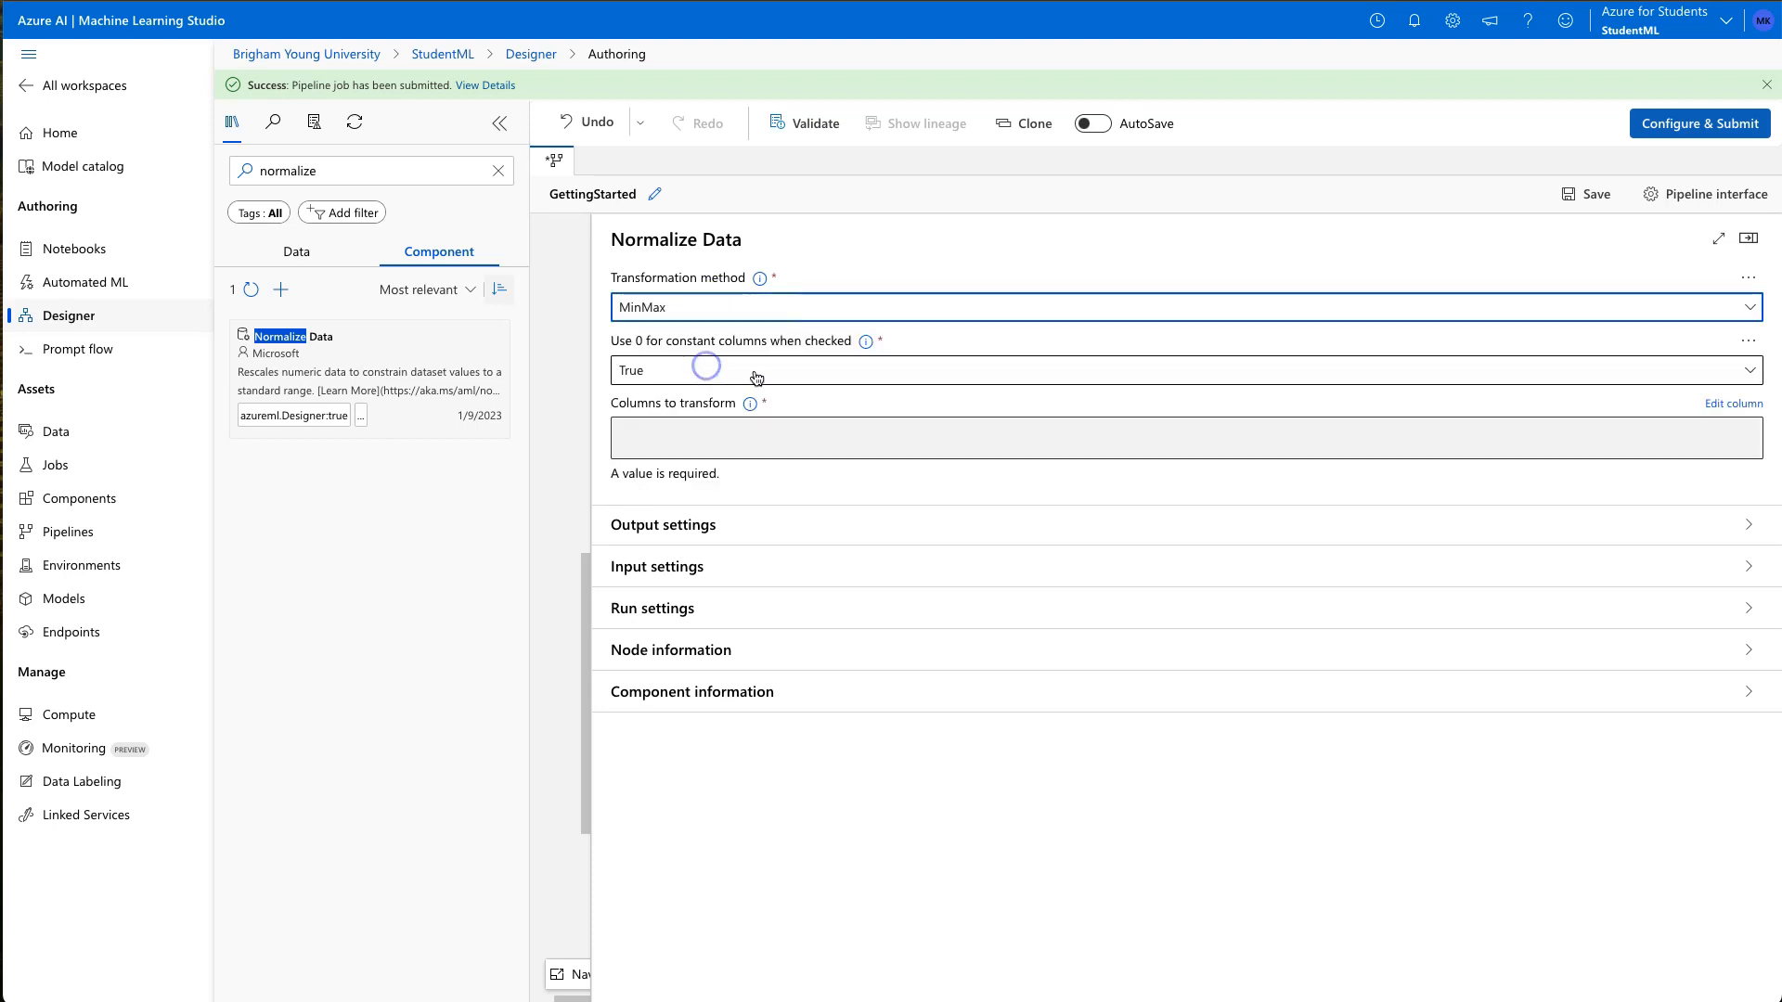
pyautogui.click(750, 306)
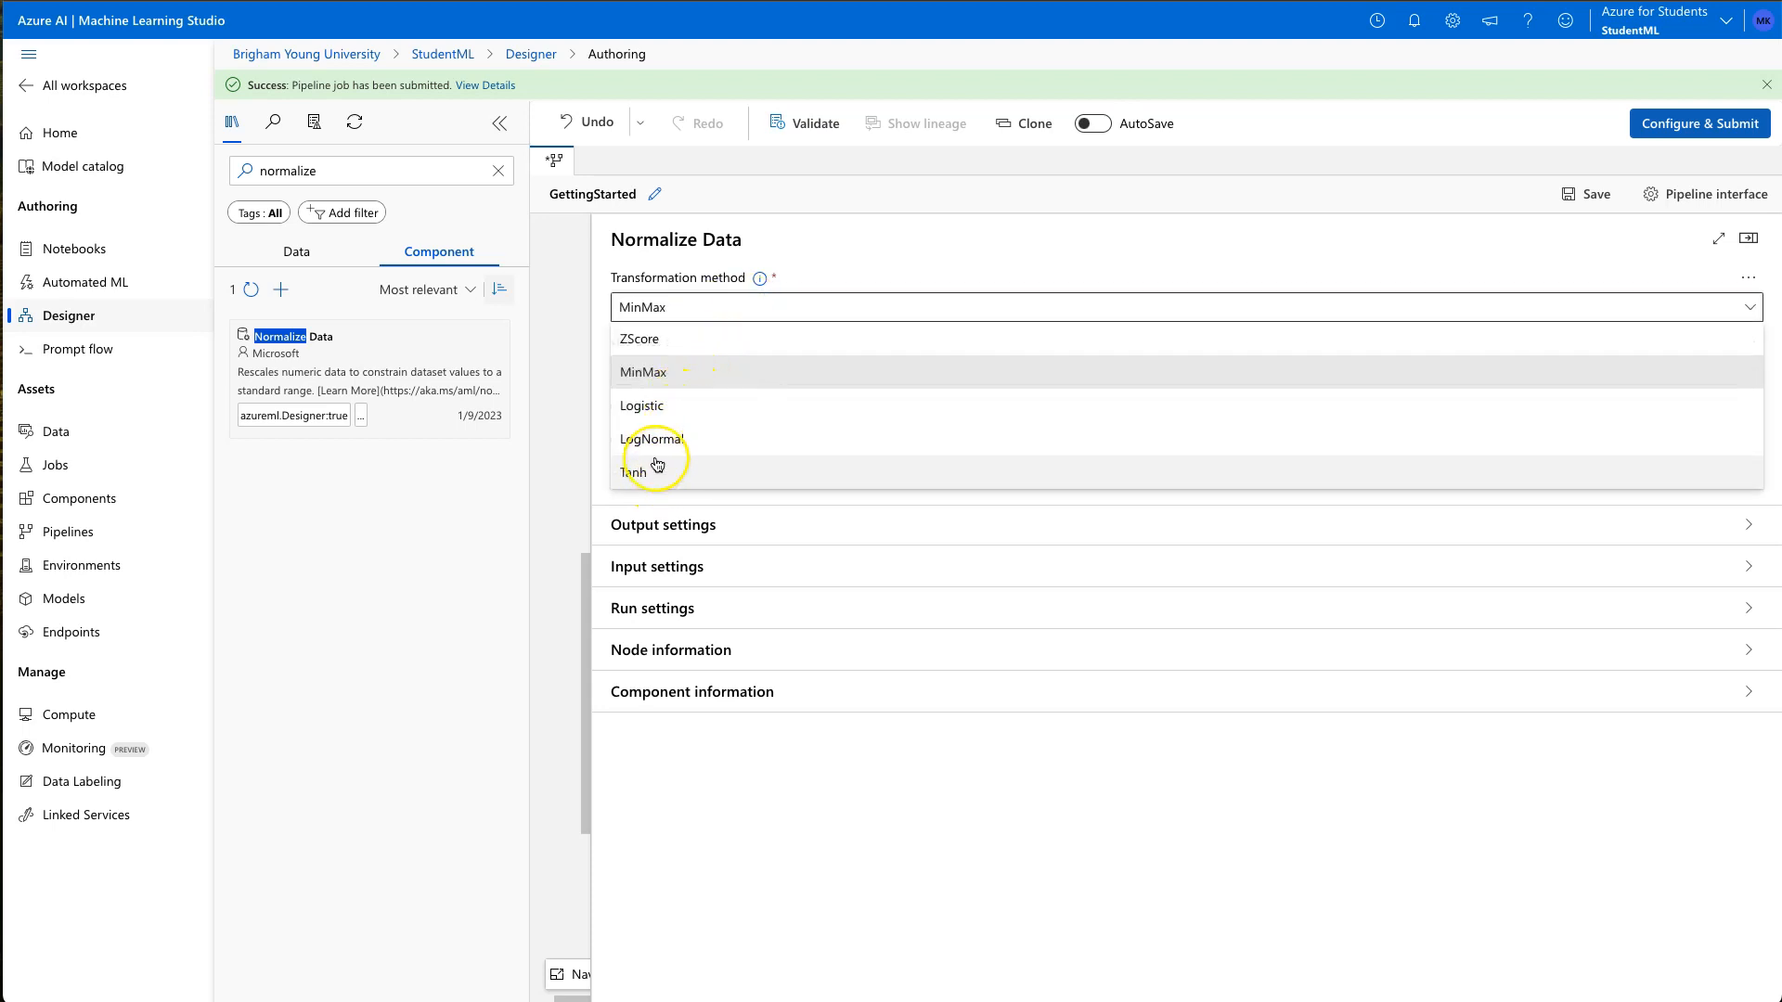
pyautogui.click(734, 306)
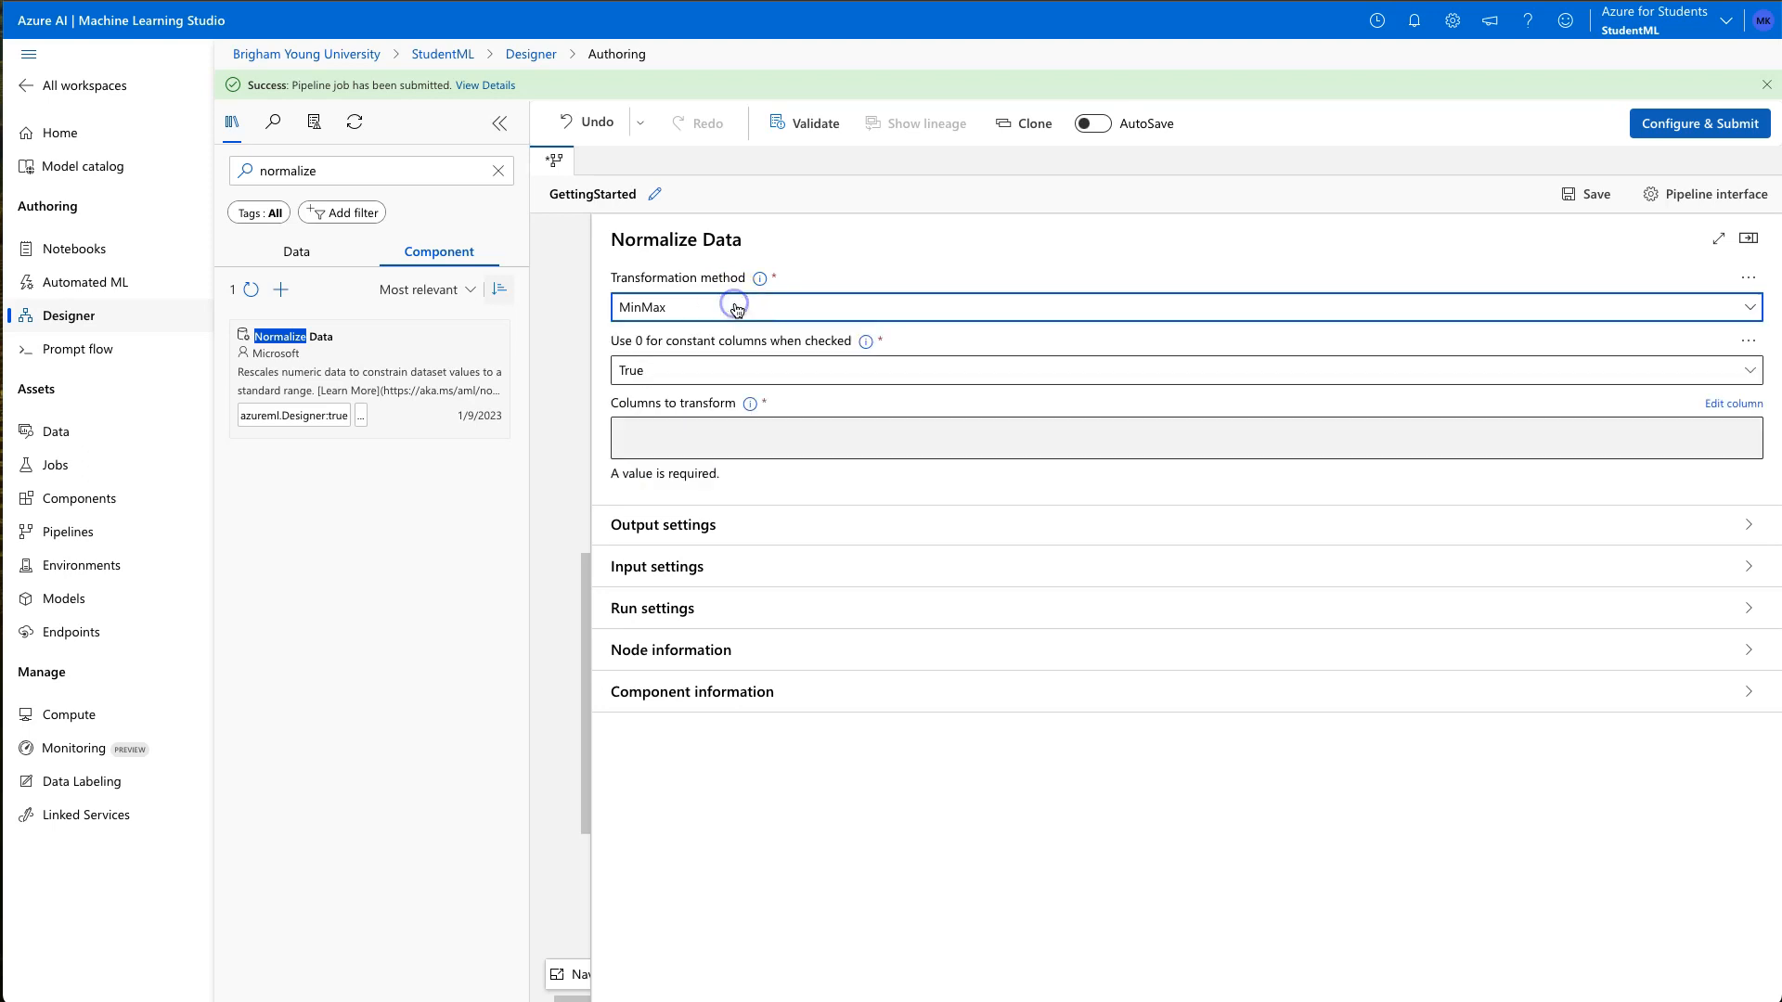
pyautogui.click(713, 446)
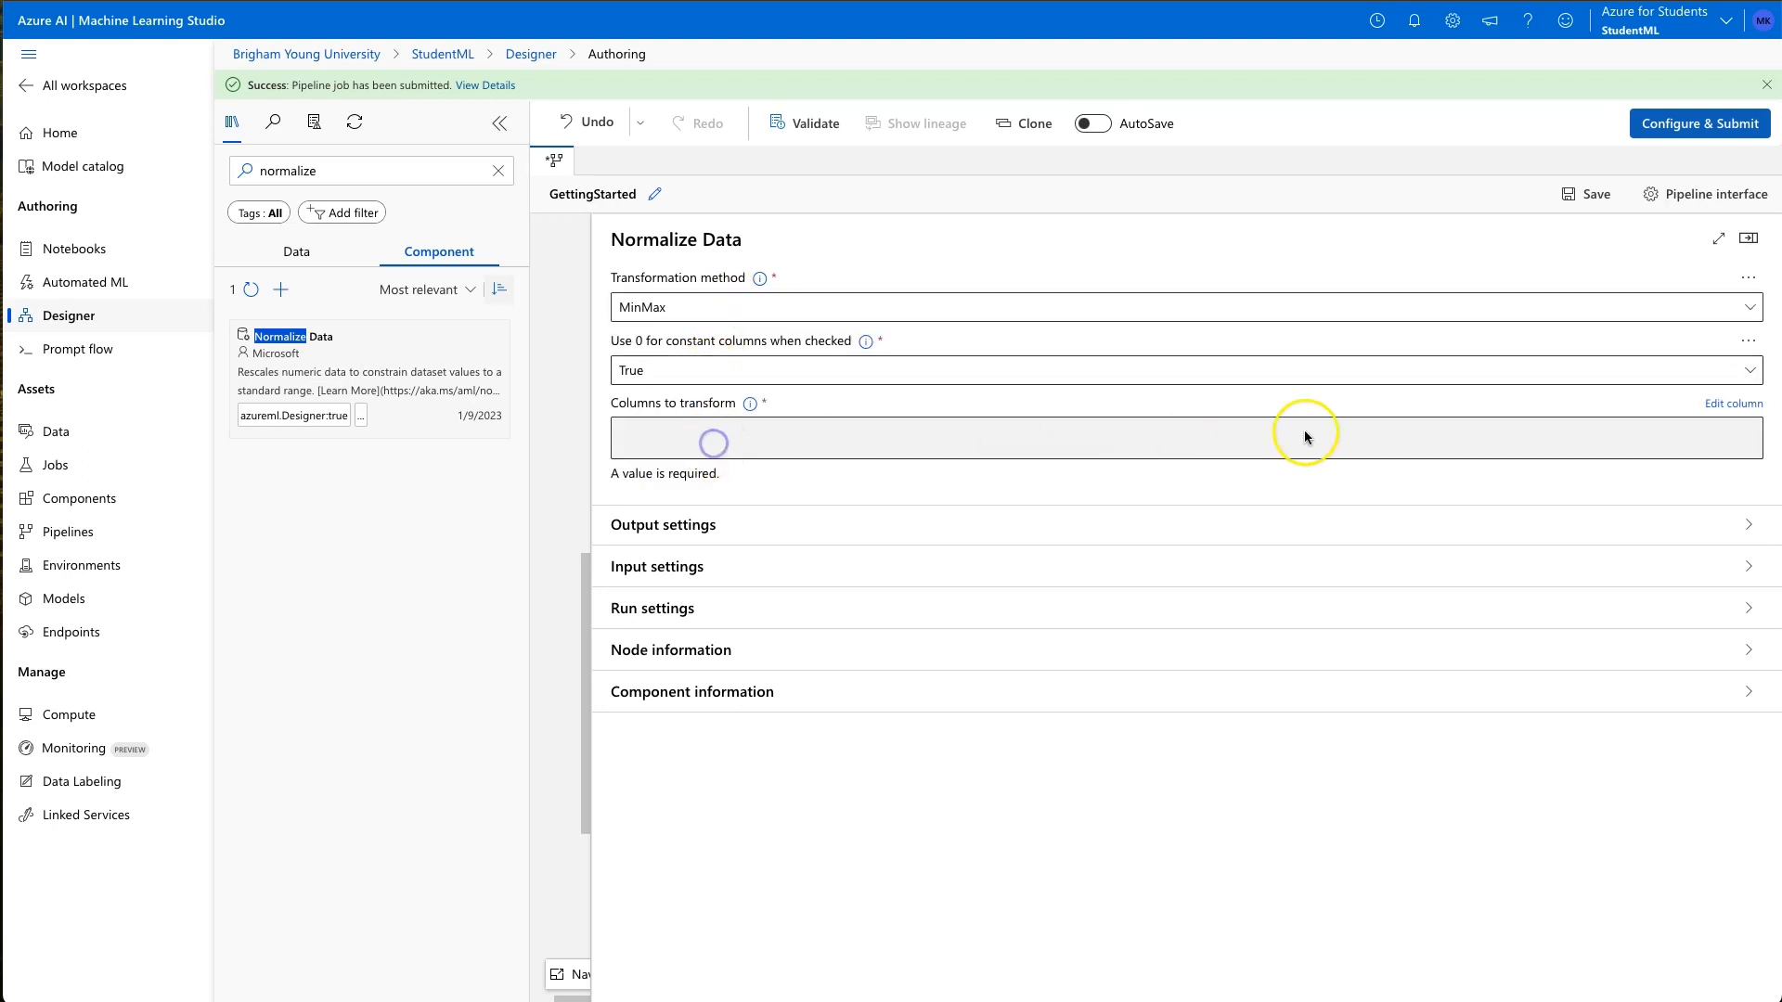
# Step: Choose age, bmi, children and charges by name as the columns to transform, save the selection, and close the node's settings
pyautogui.click(1724, 406)
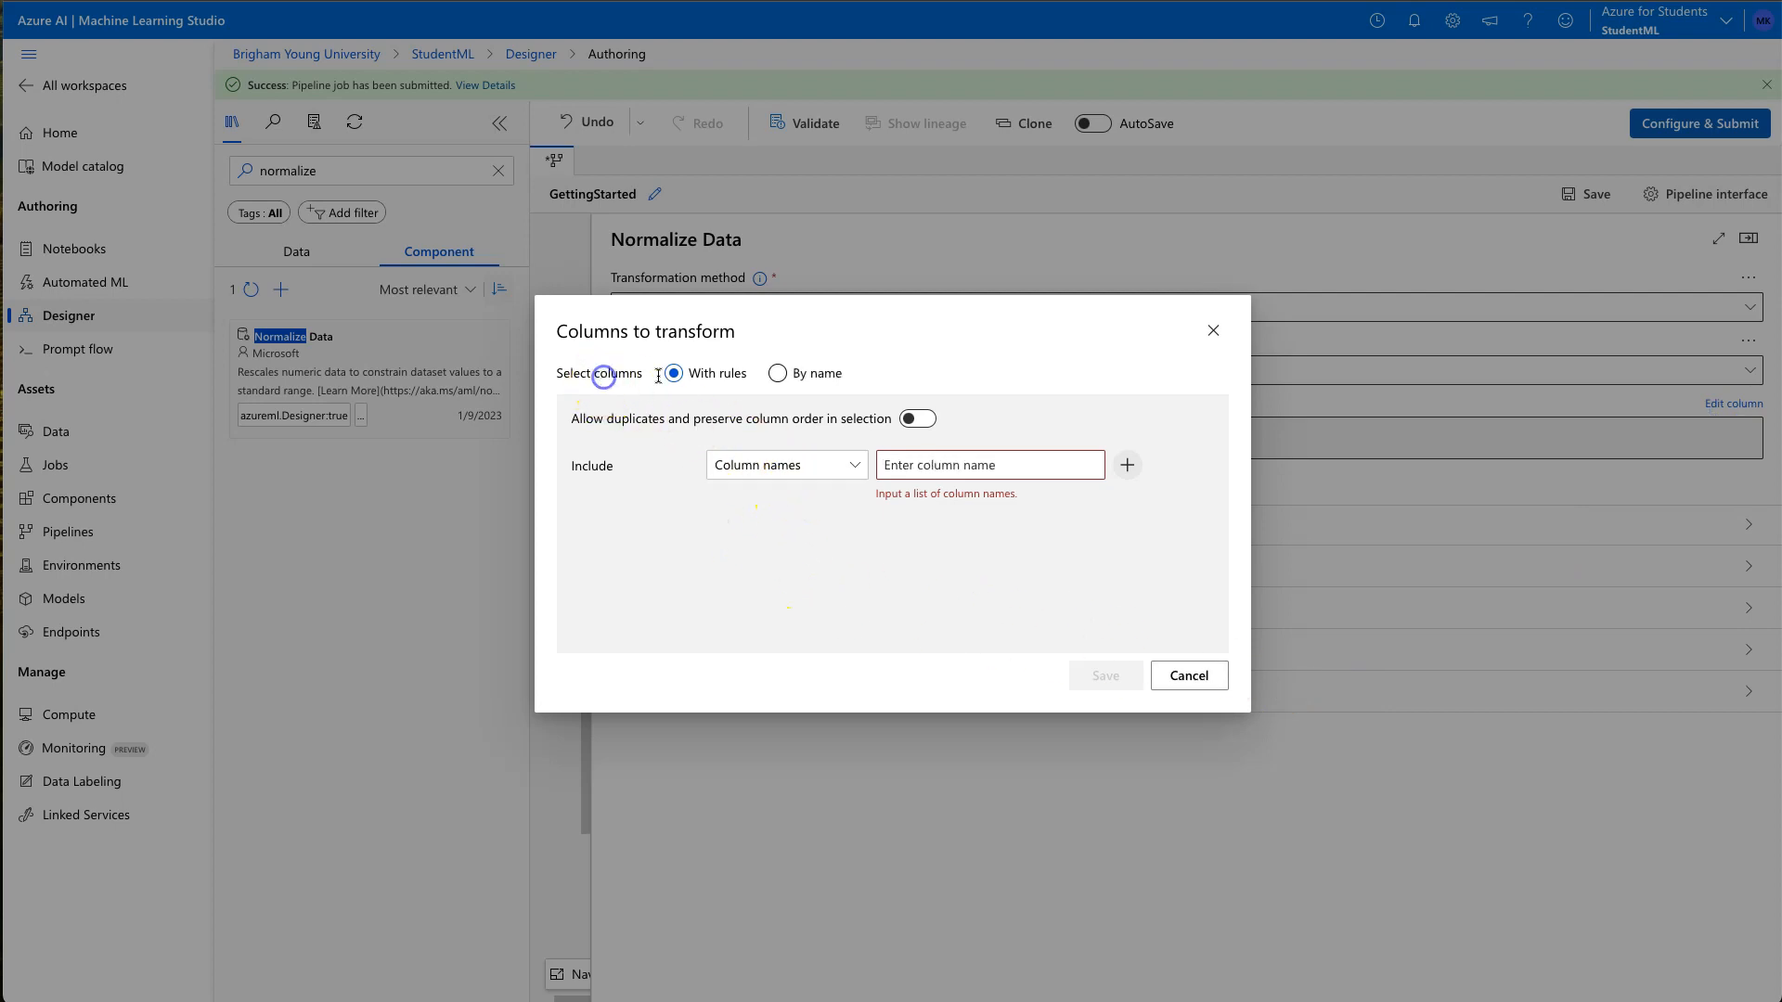
pyautogui.click(778, 373)
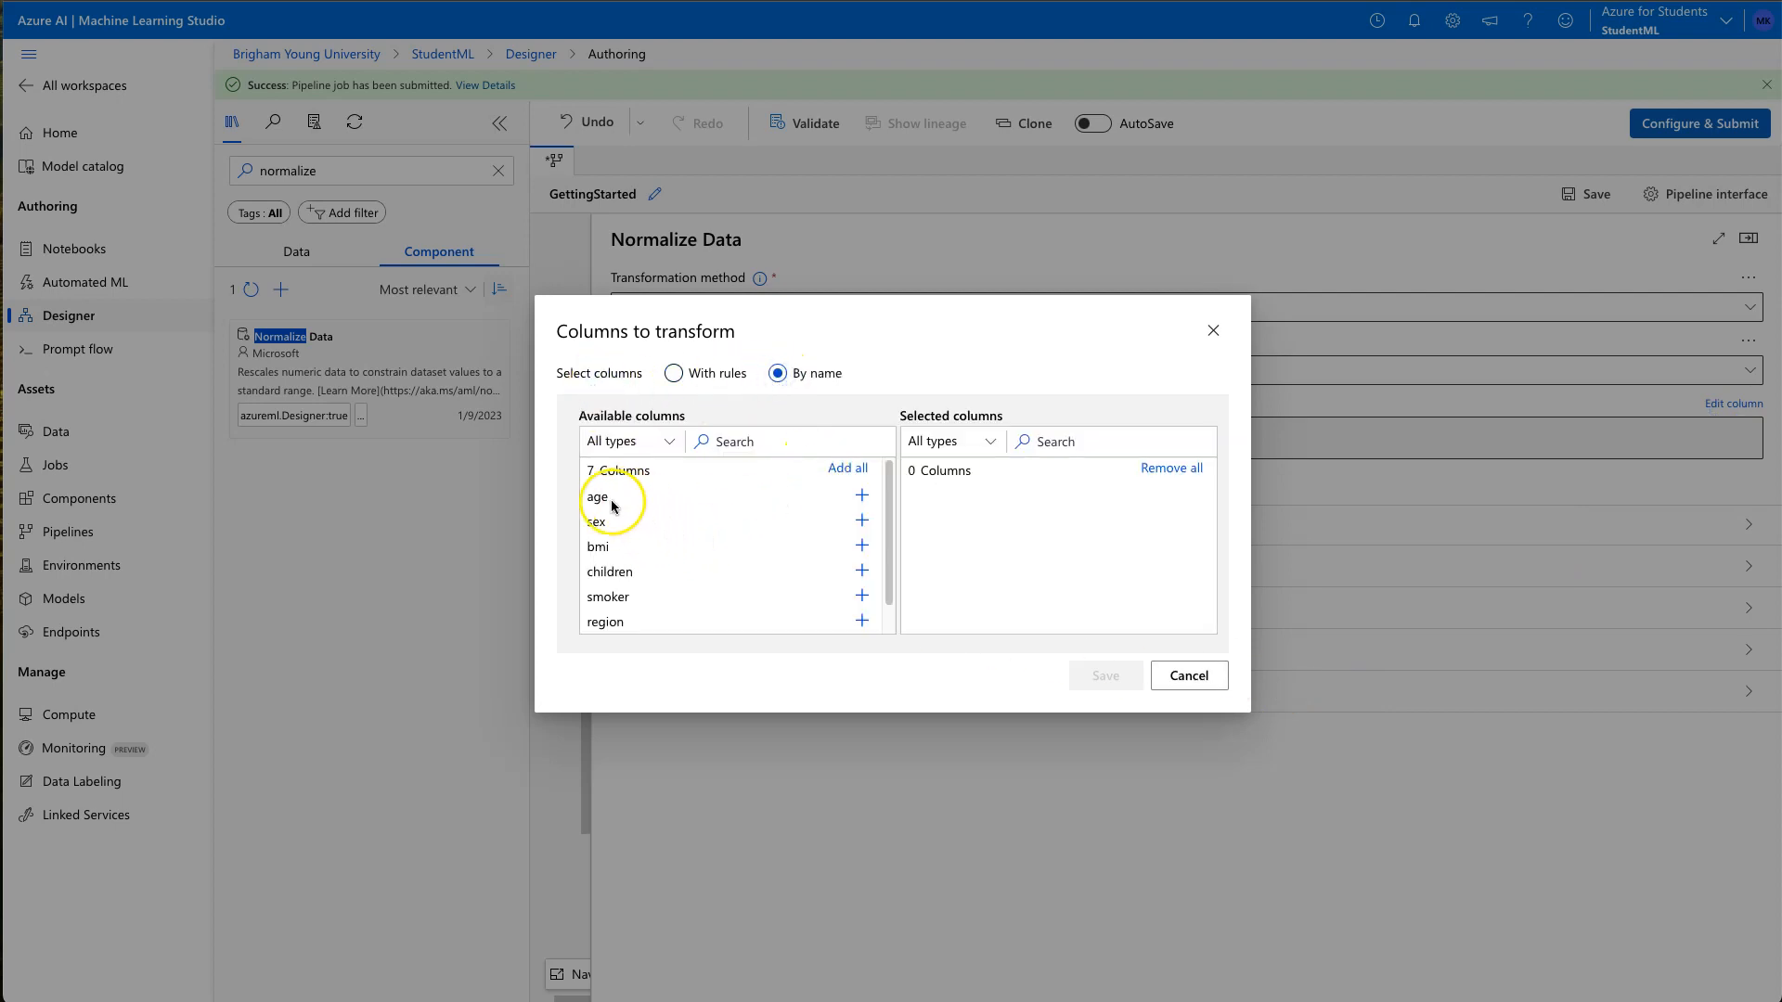
pyautogui.click(862, 498)
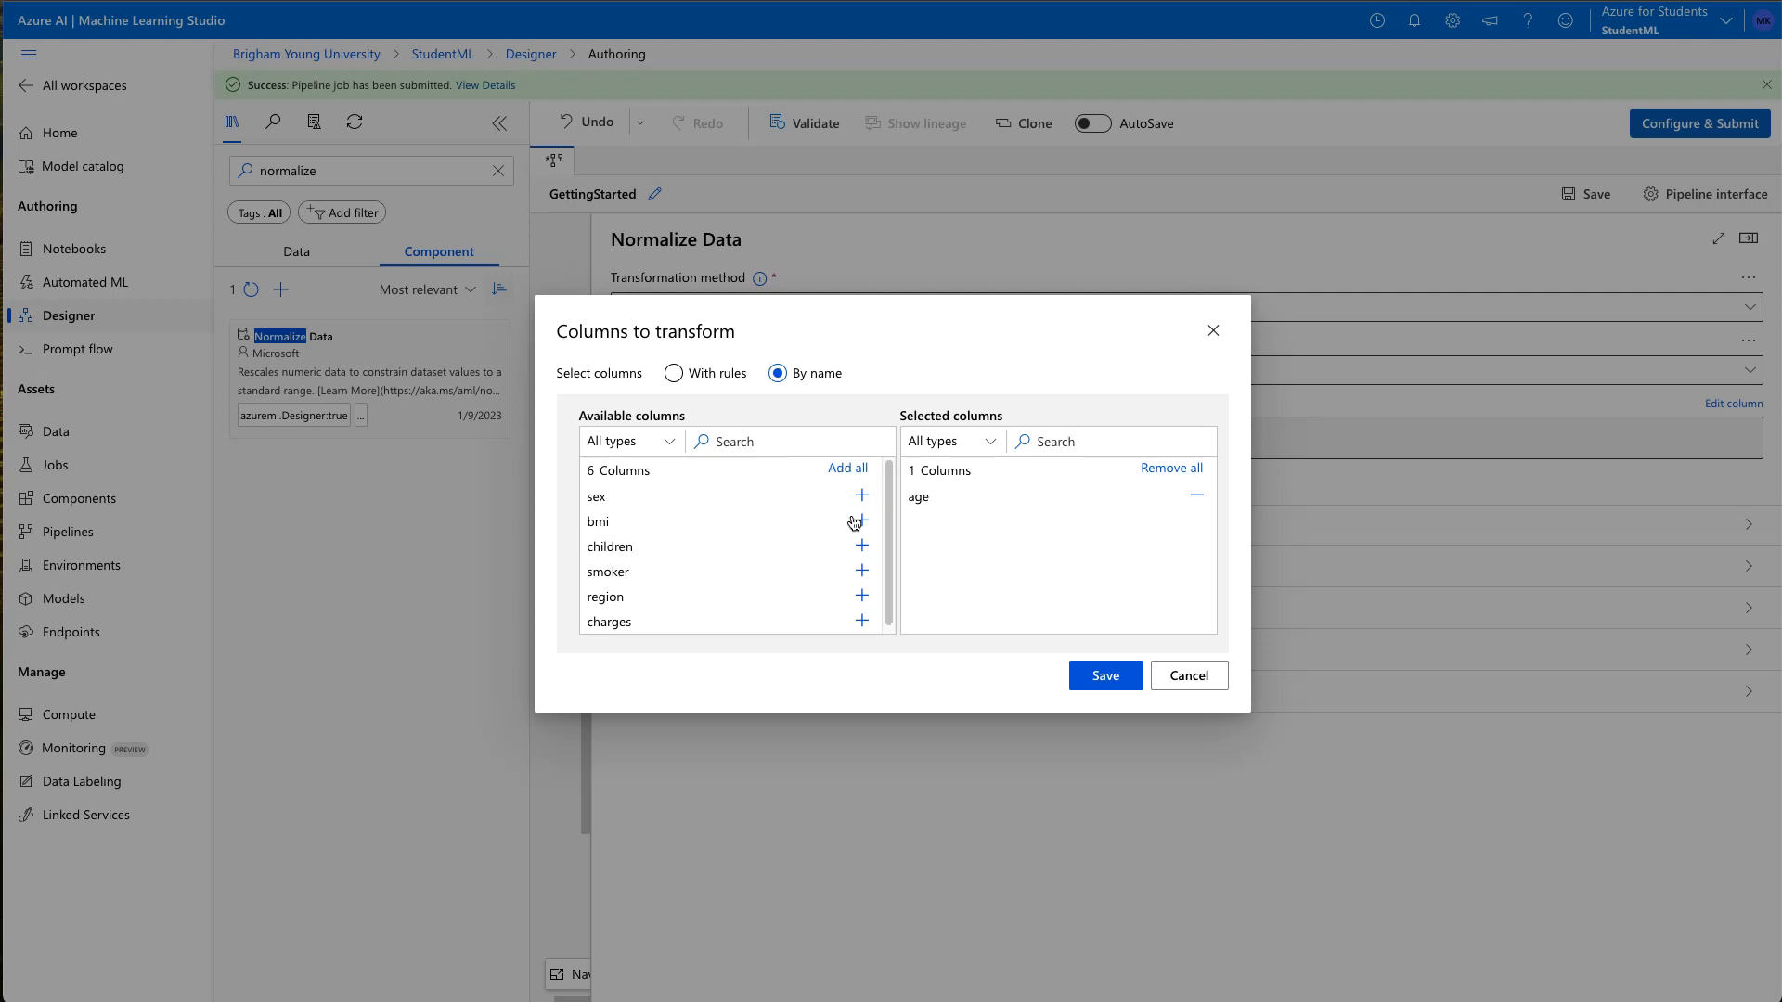
pyautogui.click(862, 524)
pyautogui.click(874, 526)
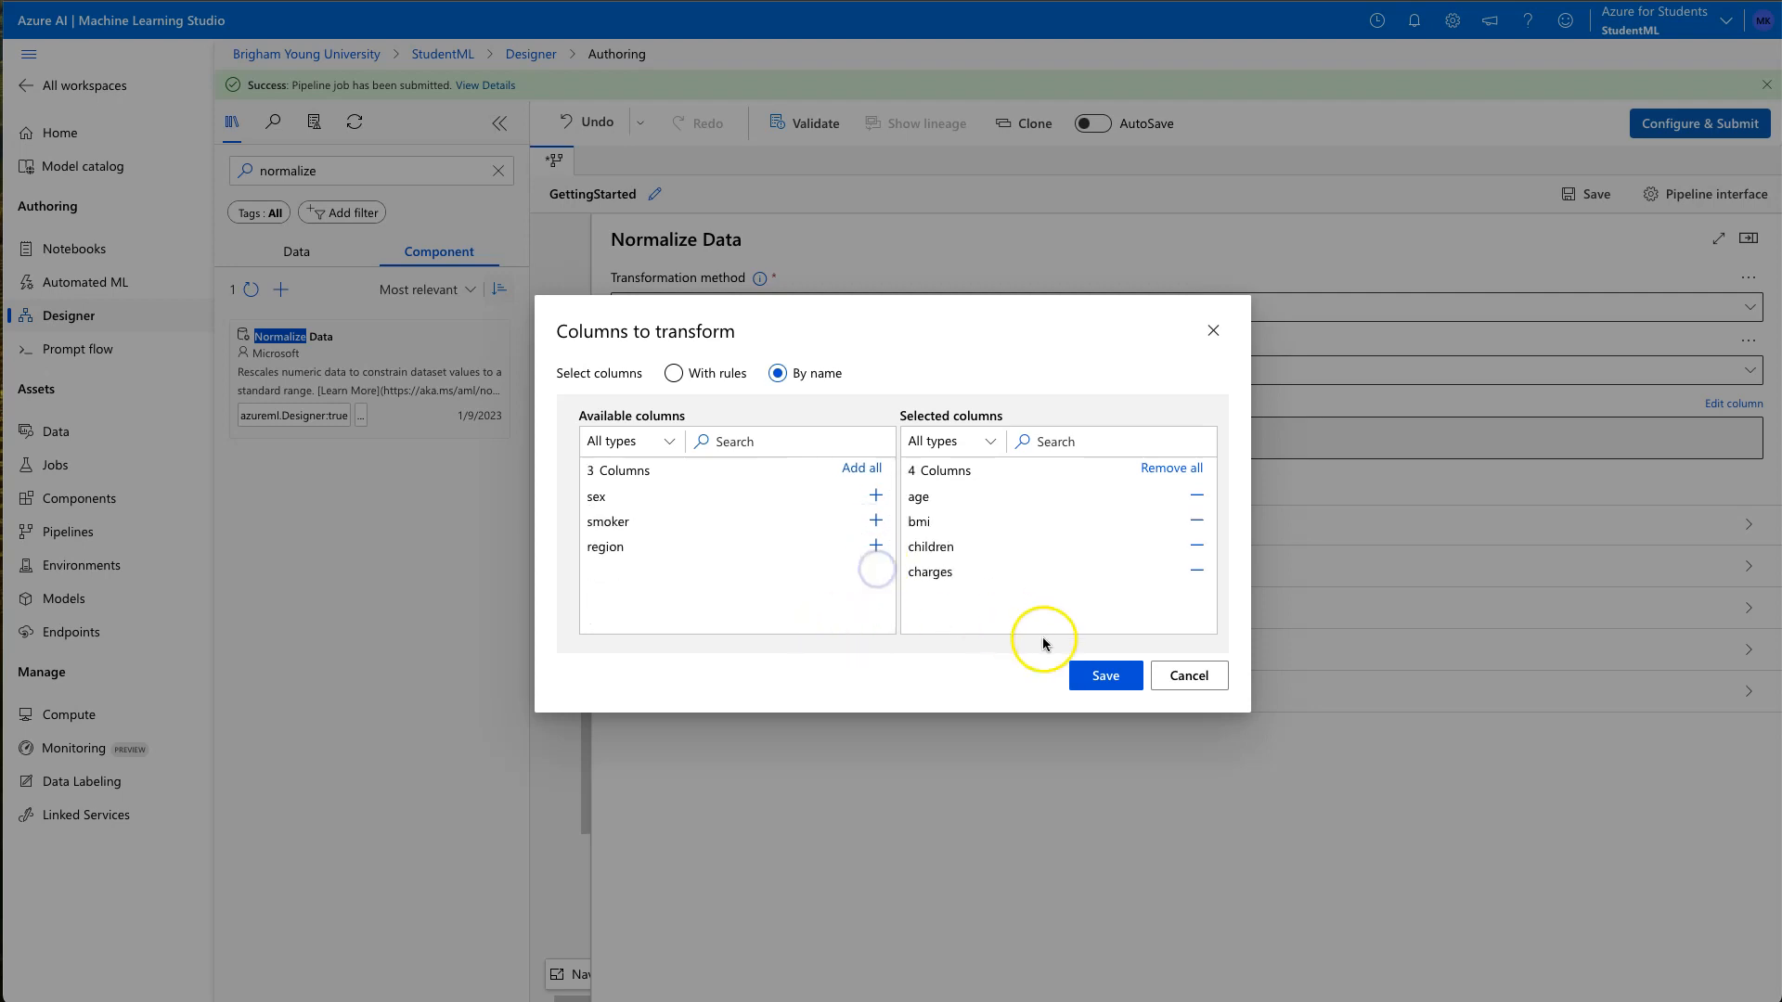
pyautogui.click(1105, 676)
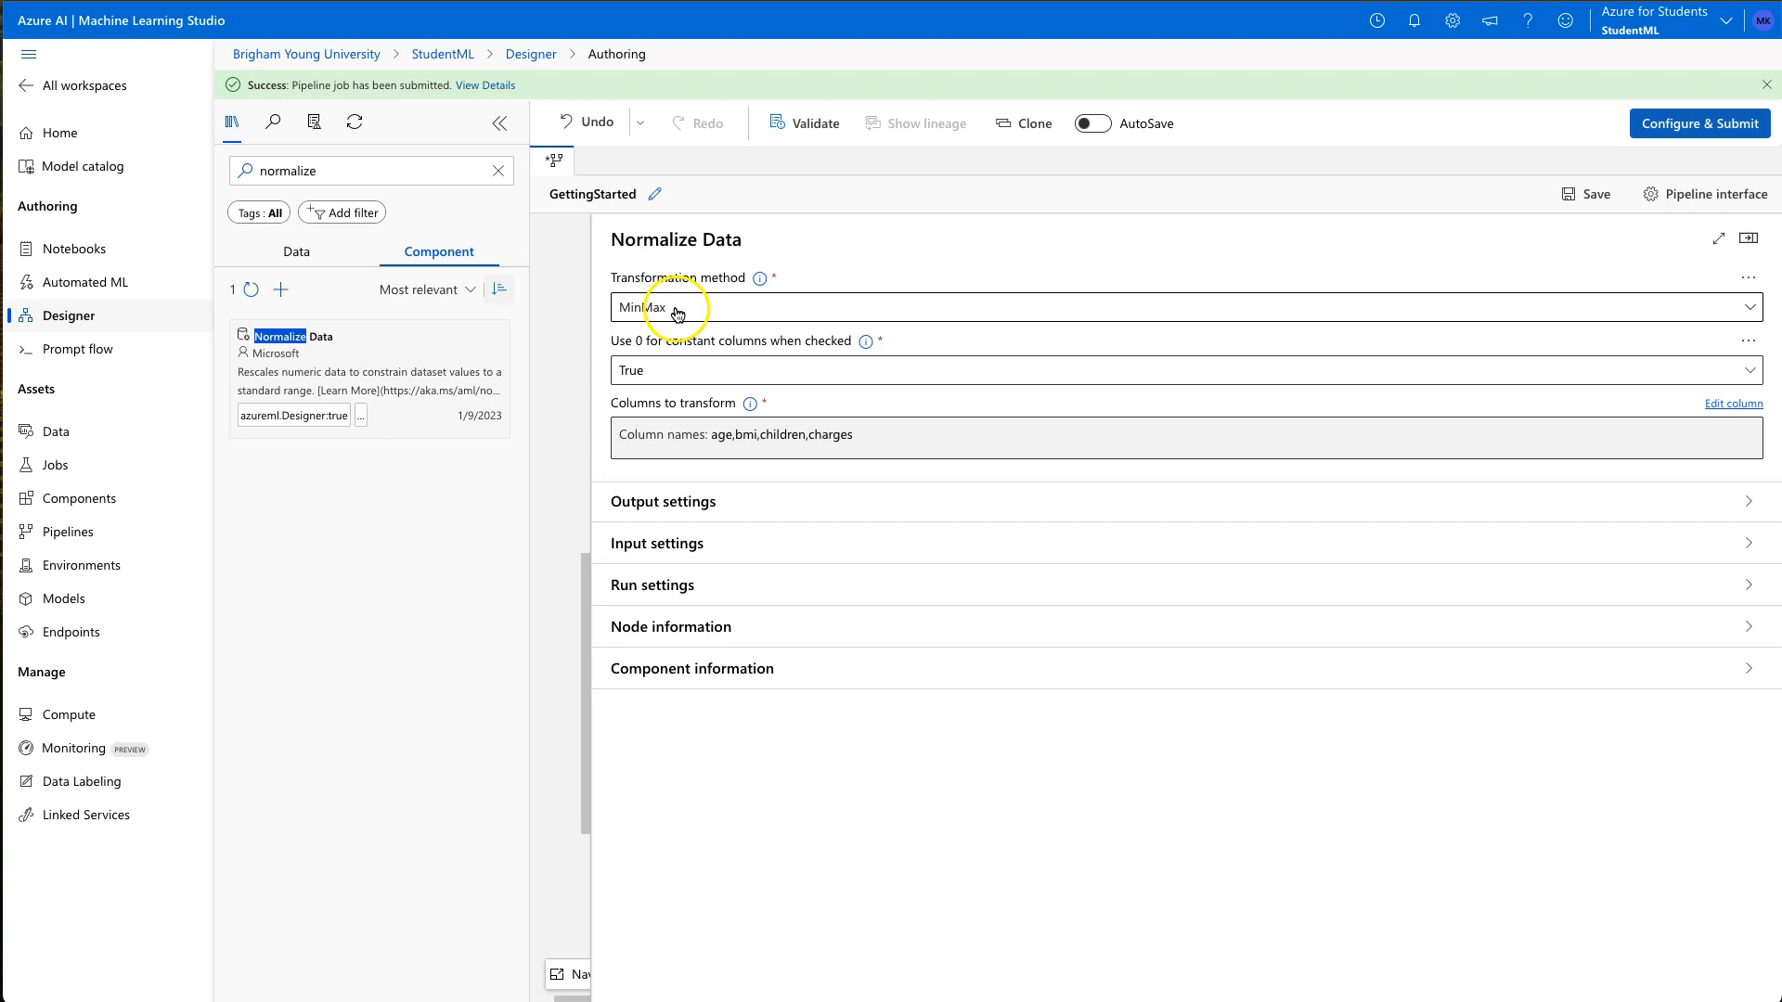
pyautogui.click(1748, 241)
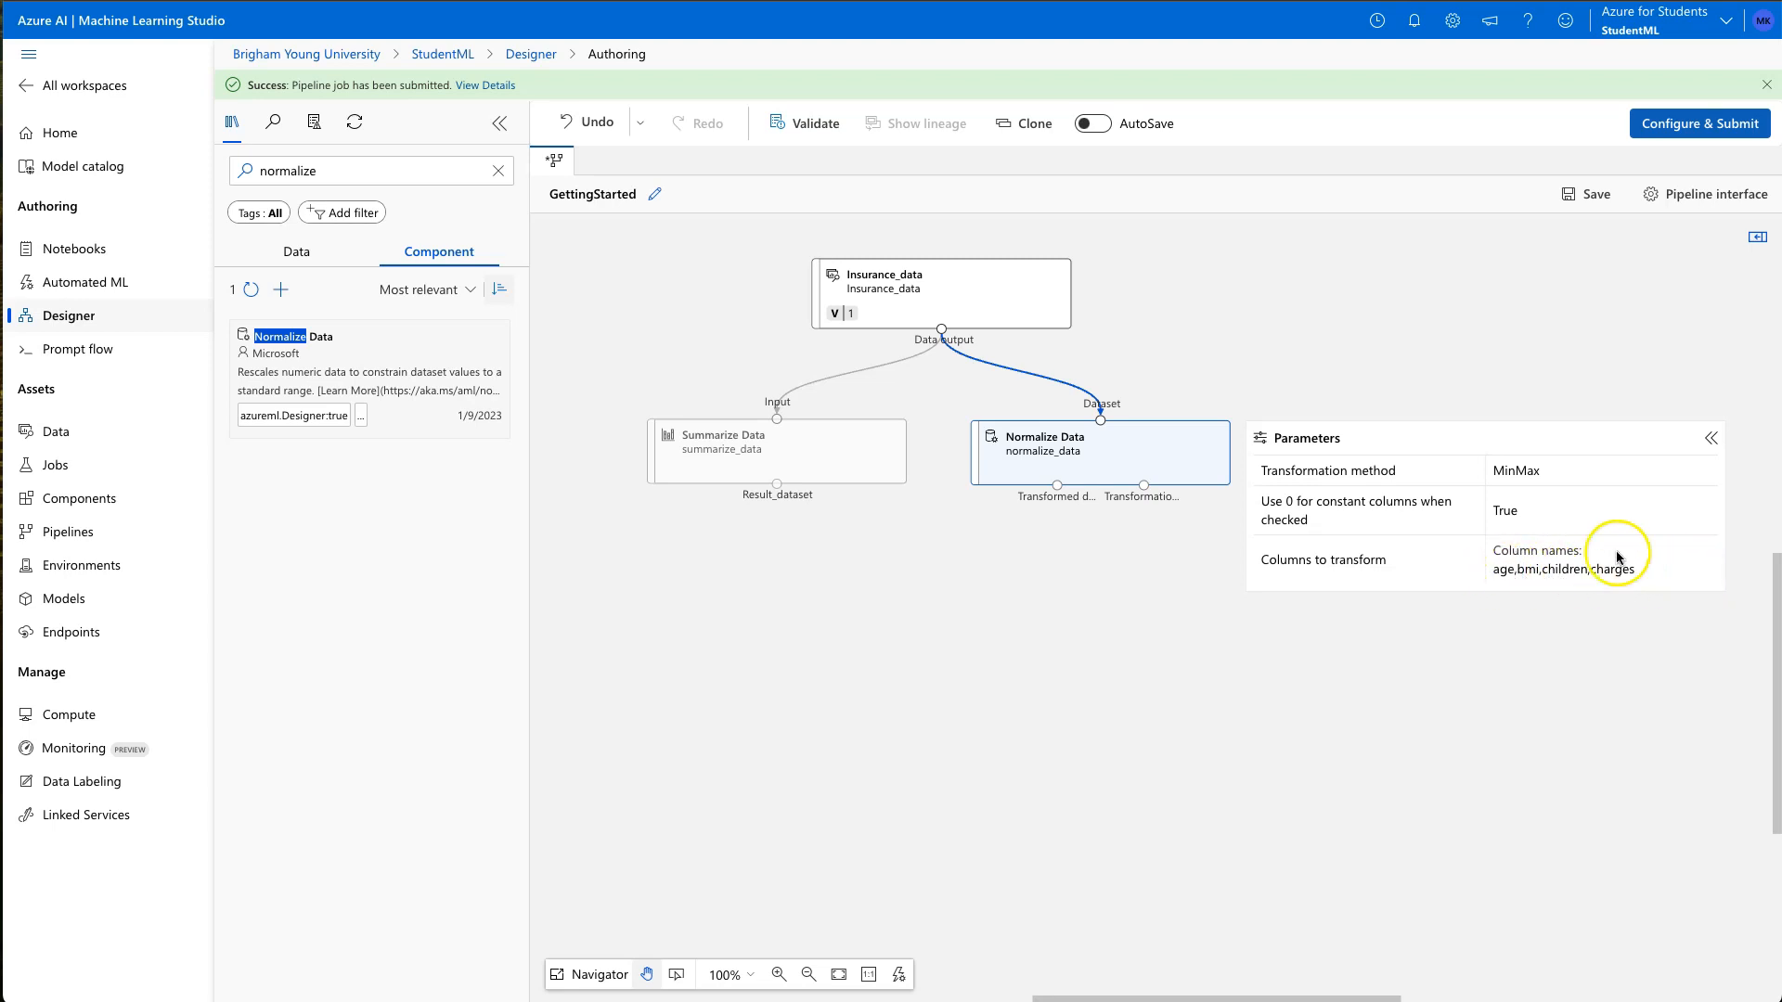
# Step: Collapse the Normalize Data parameter summary and move the Insurance_data node slightly to the left
pyautogui.click(1711, 439)
pyautogui.click(935, 301)
pyautogui.moveTo(934, 300); pyautogui.dragTo(939, 306)
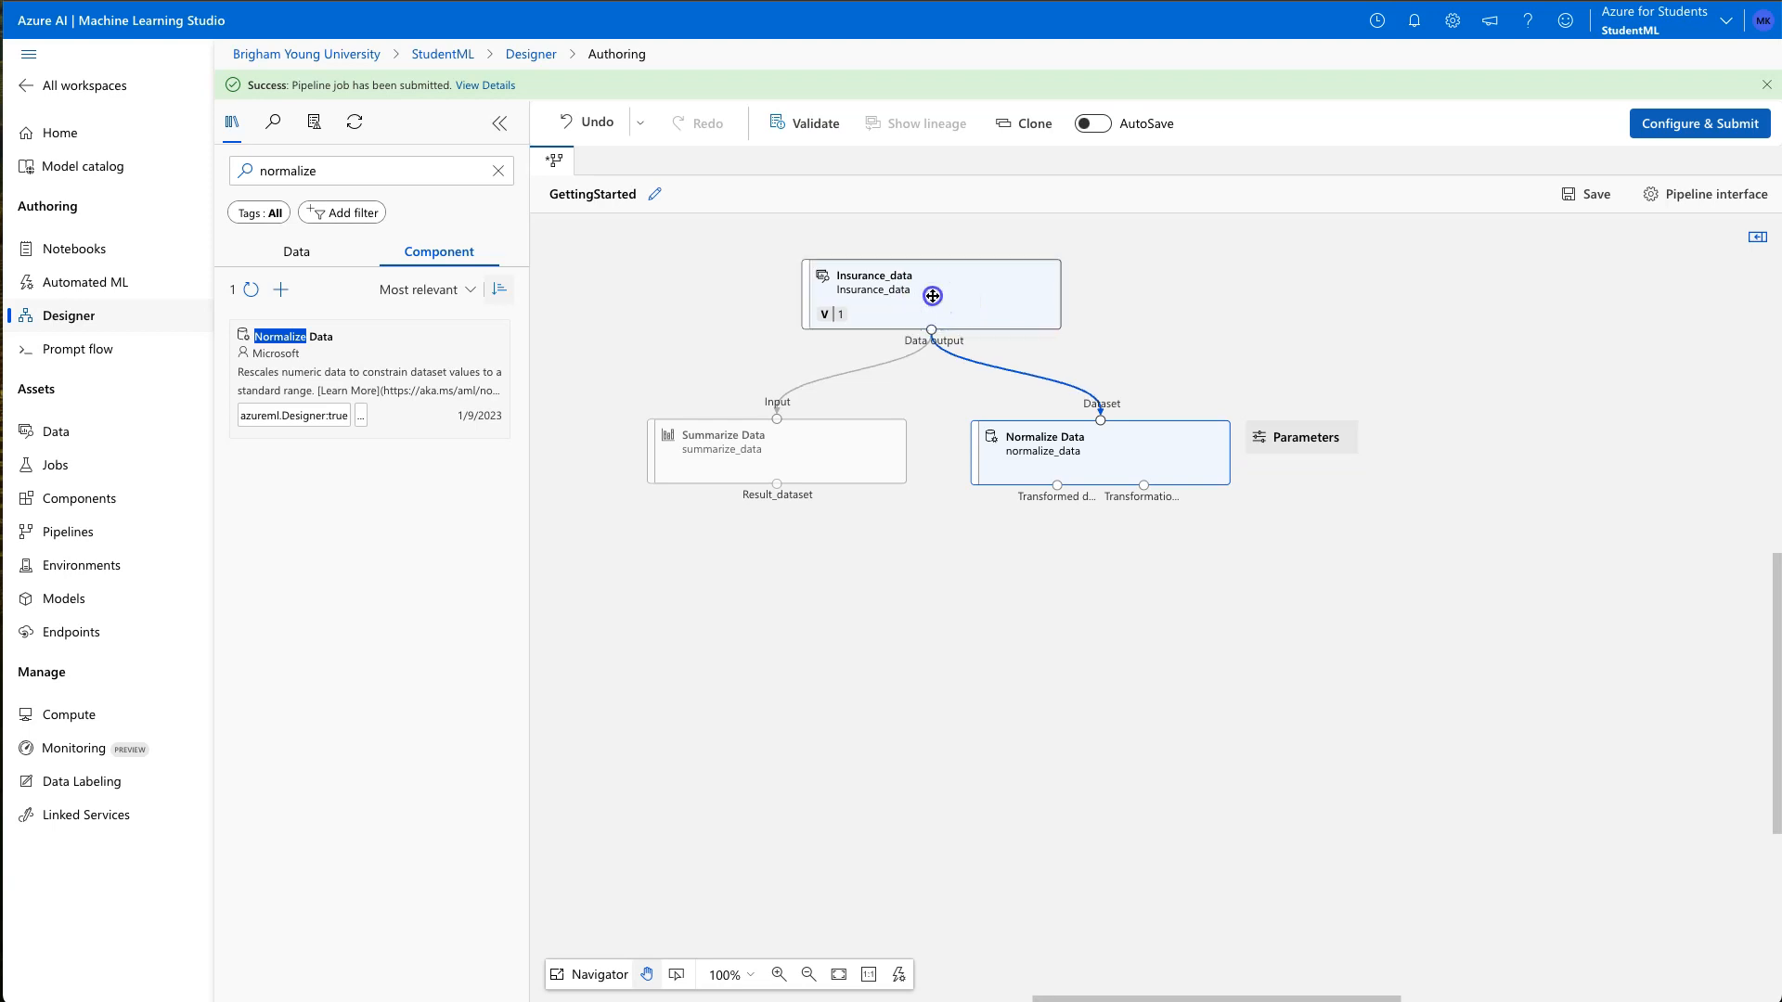
pyautogui.click(1104, 451)
pyautogui.click(815, 450)
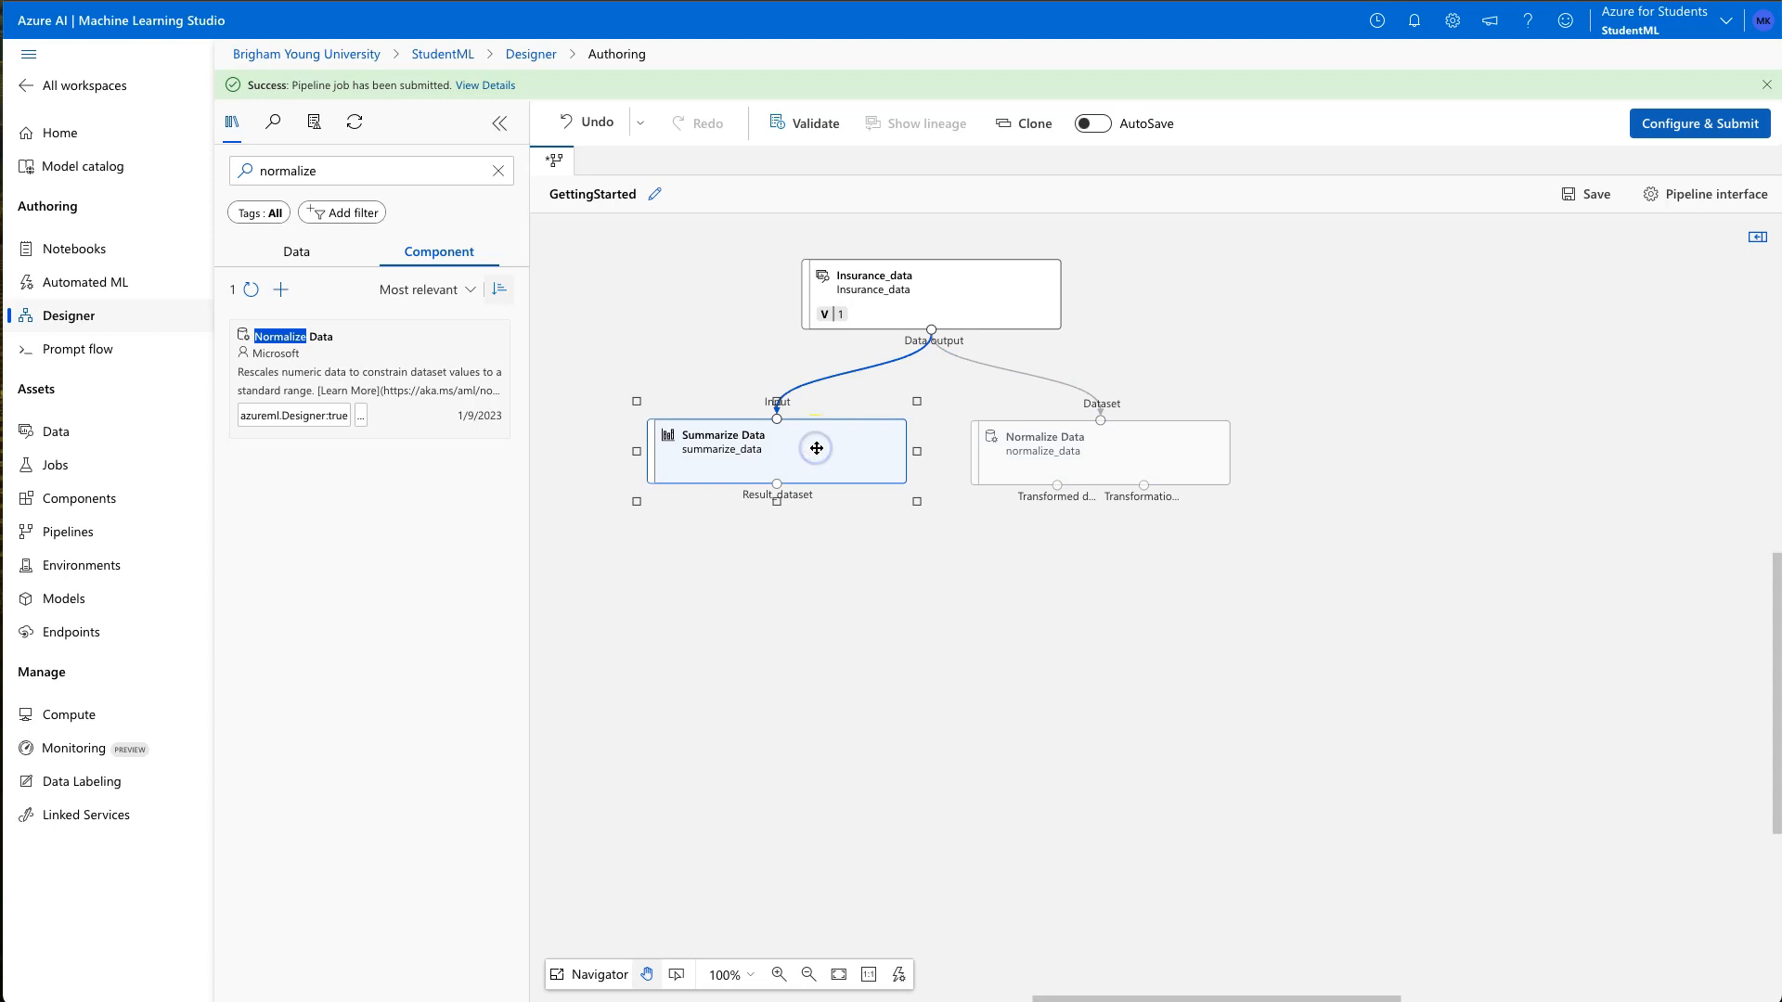
pyautogui.click(1098, 451)
pyautogui.click(827, 460)
pyautogui.click(1088, 457)
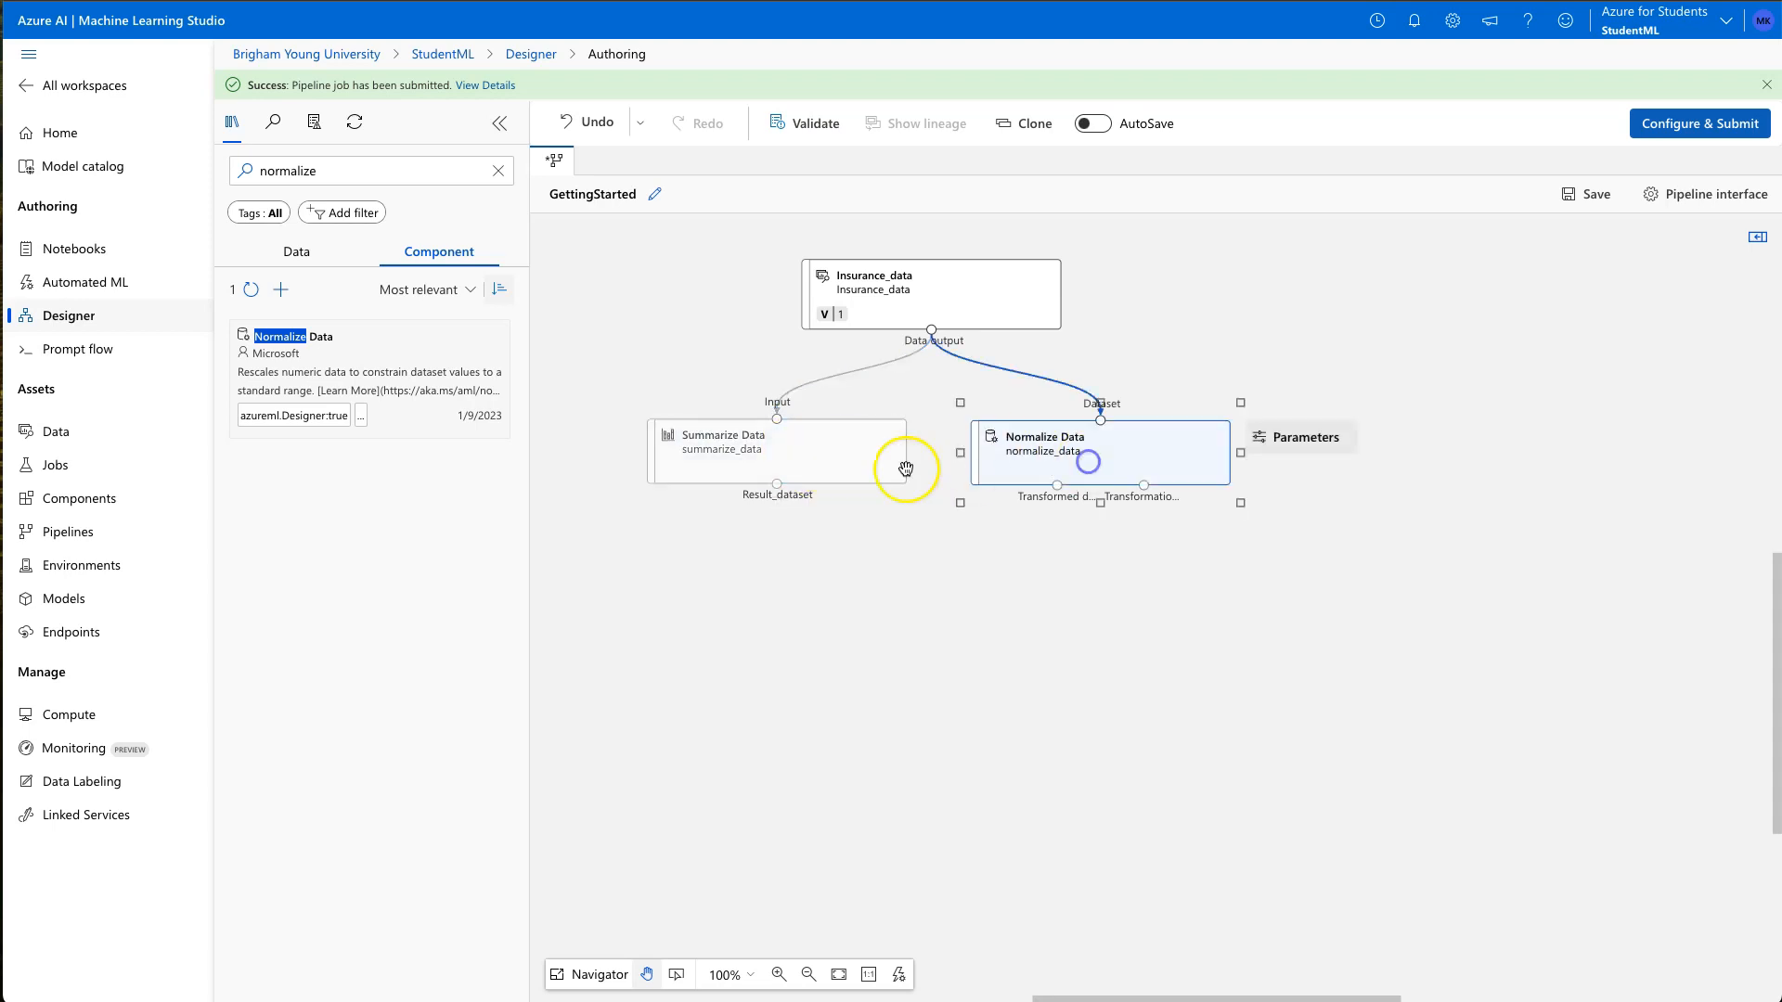
pyautogui.click(779, 459)
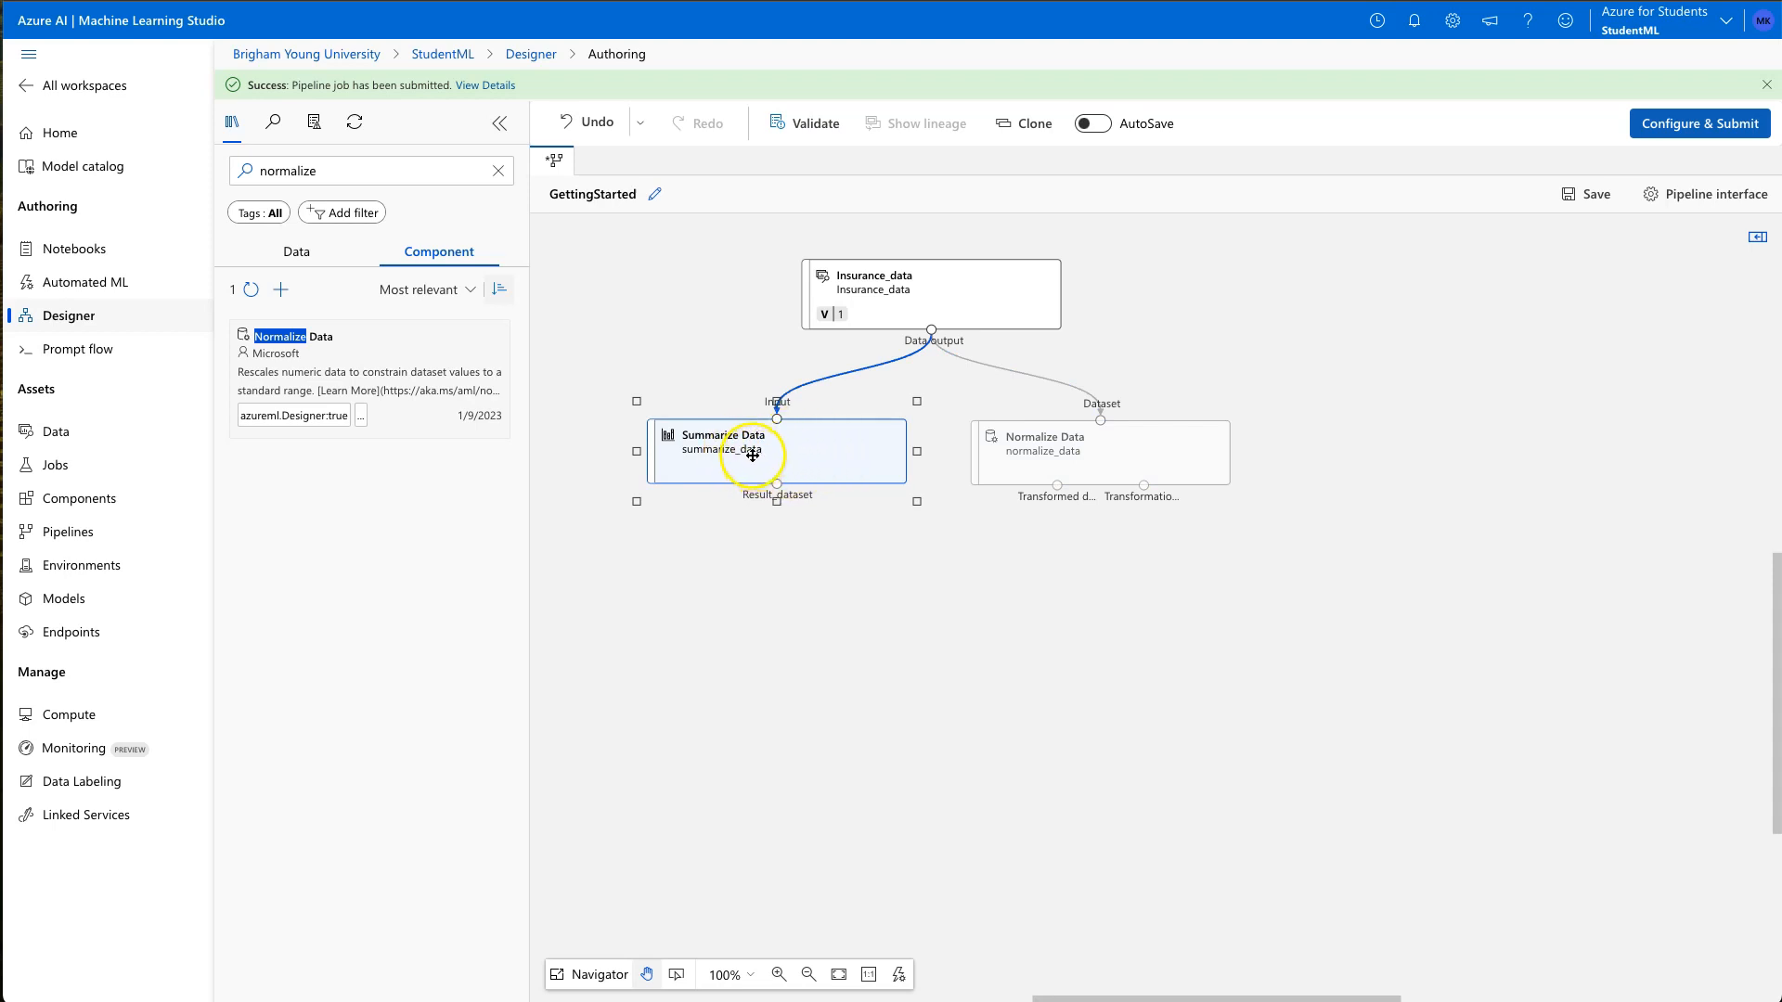
pyautogui.moveTo(1091, 453)
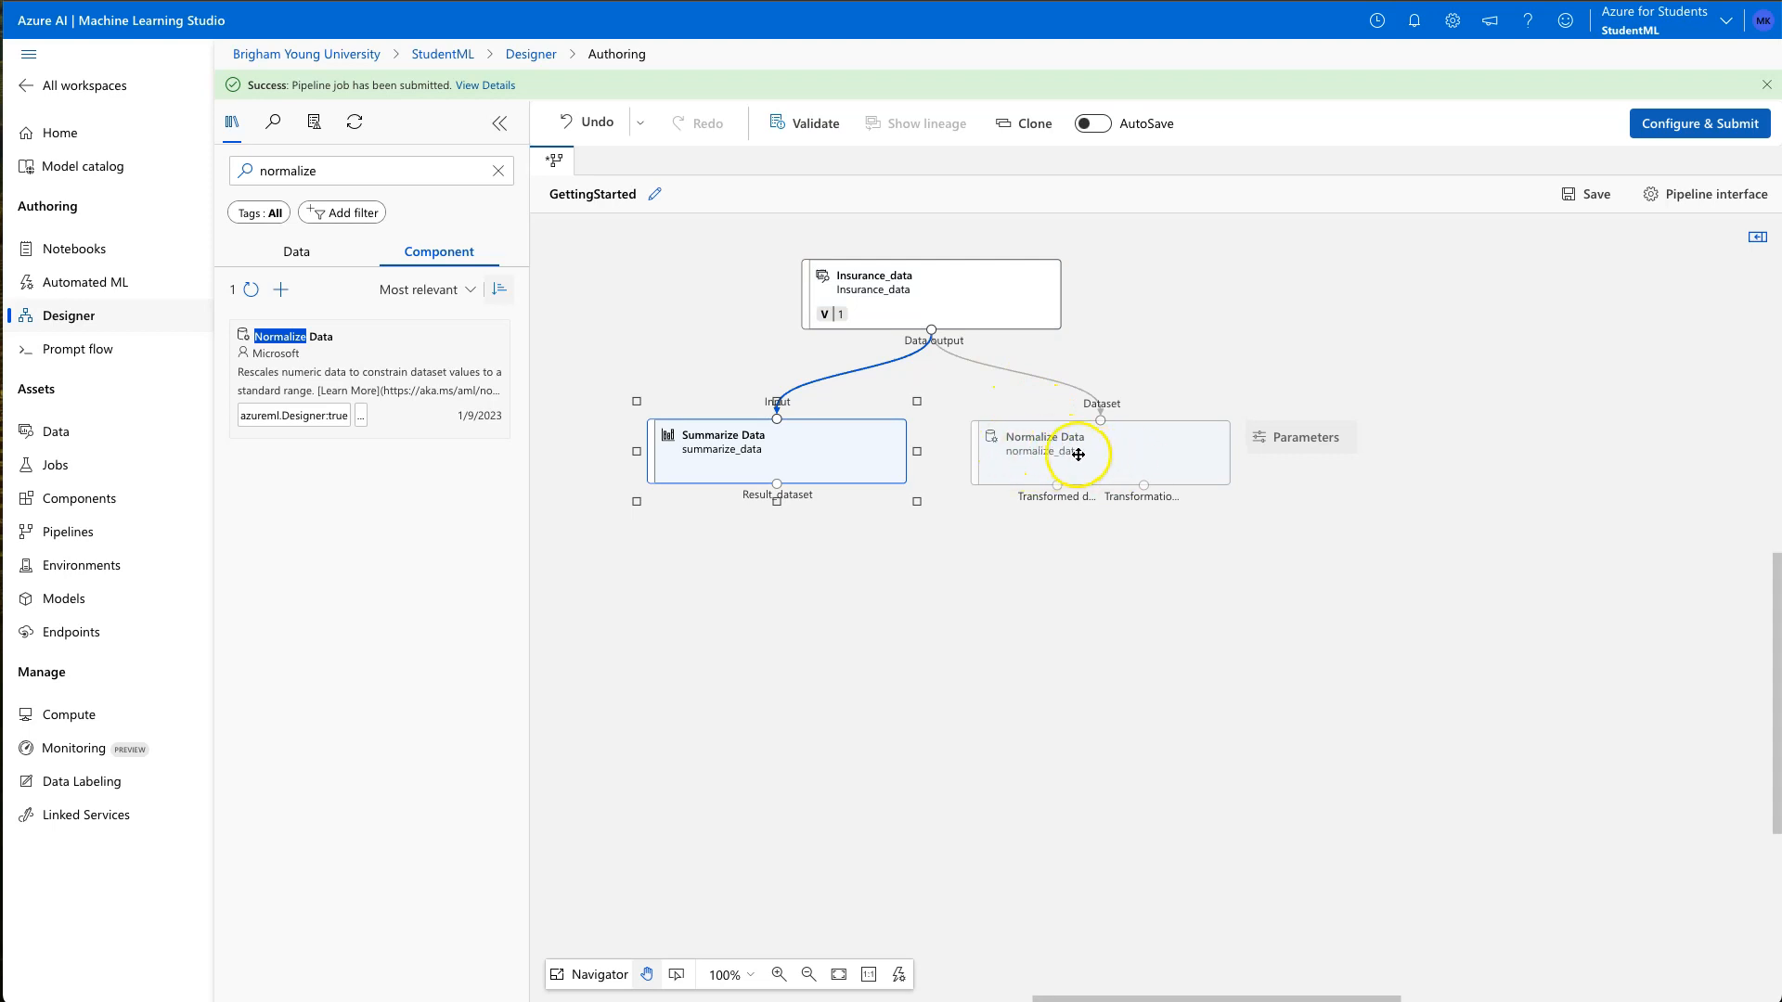
# Step: Start configuring the pipeline job and assign it to the existing GettingStarted experiment
pyautogui.click(1698, 124)
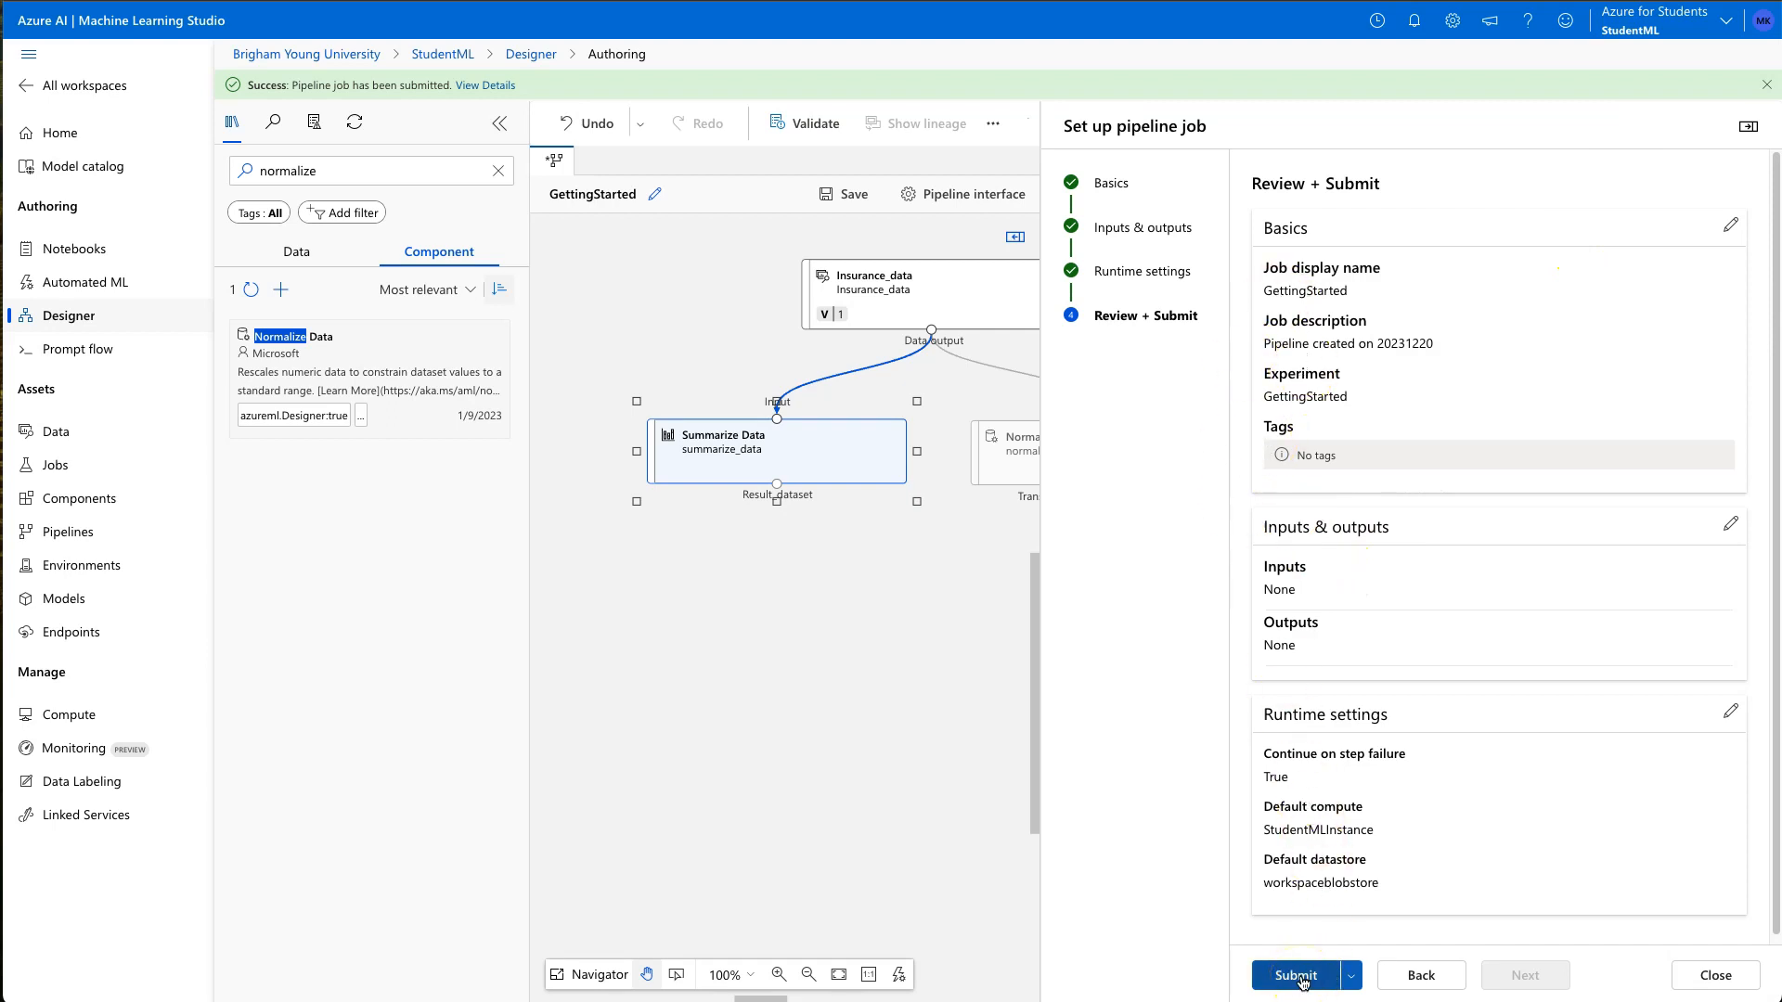
pyautogui.click(1156, 228)
pyautogui.click(1113, 184)
pyautogui.click(1258, 306)
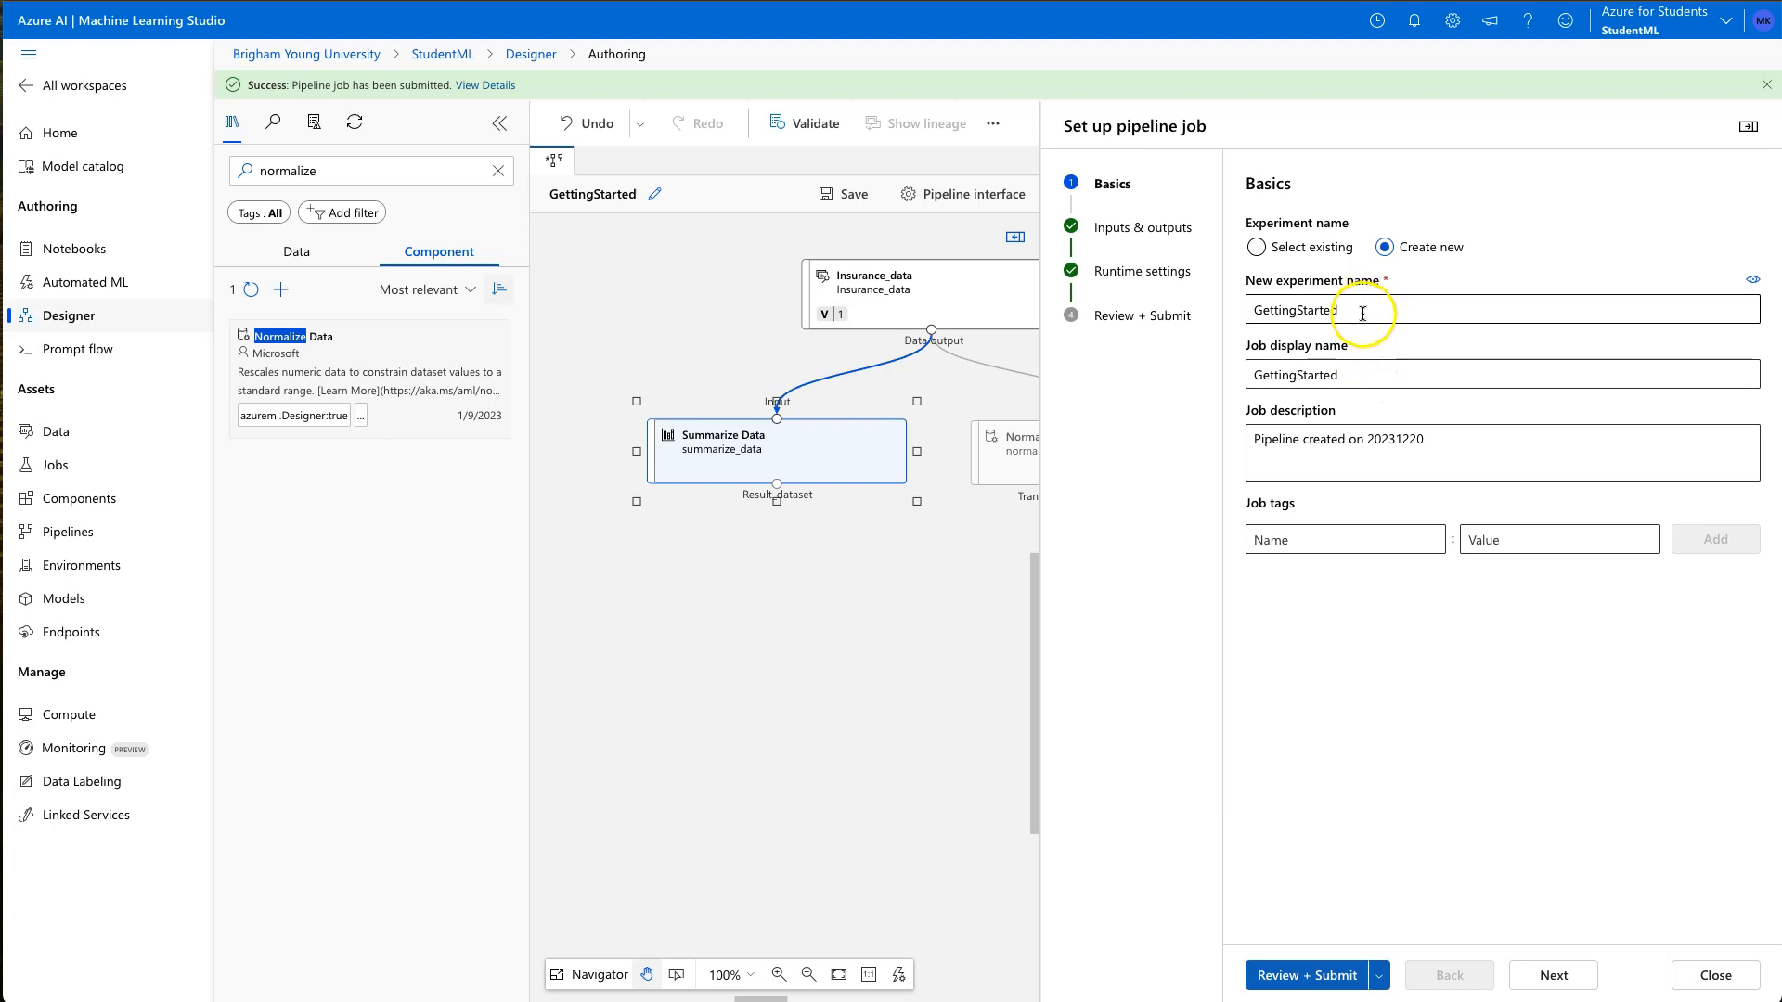
pyautogui.click(1257, 247)
pyautogui.click(1337, 311)
pyautogui.click(1304, 337)
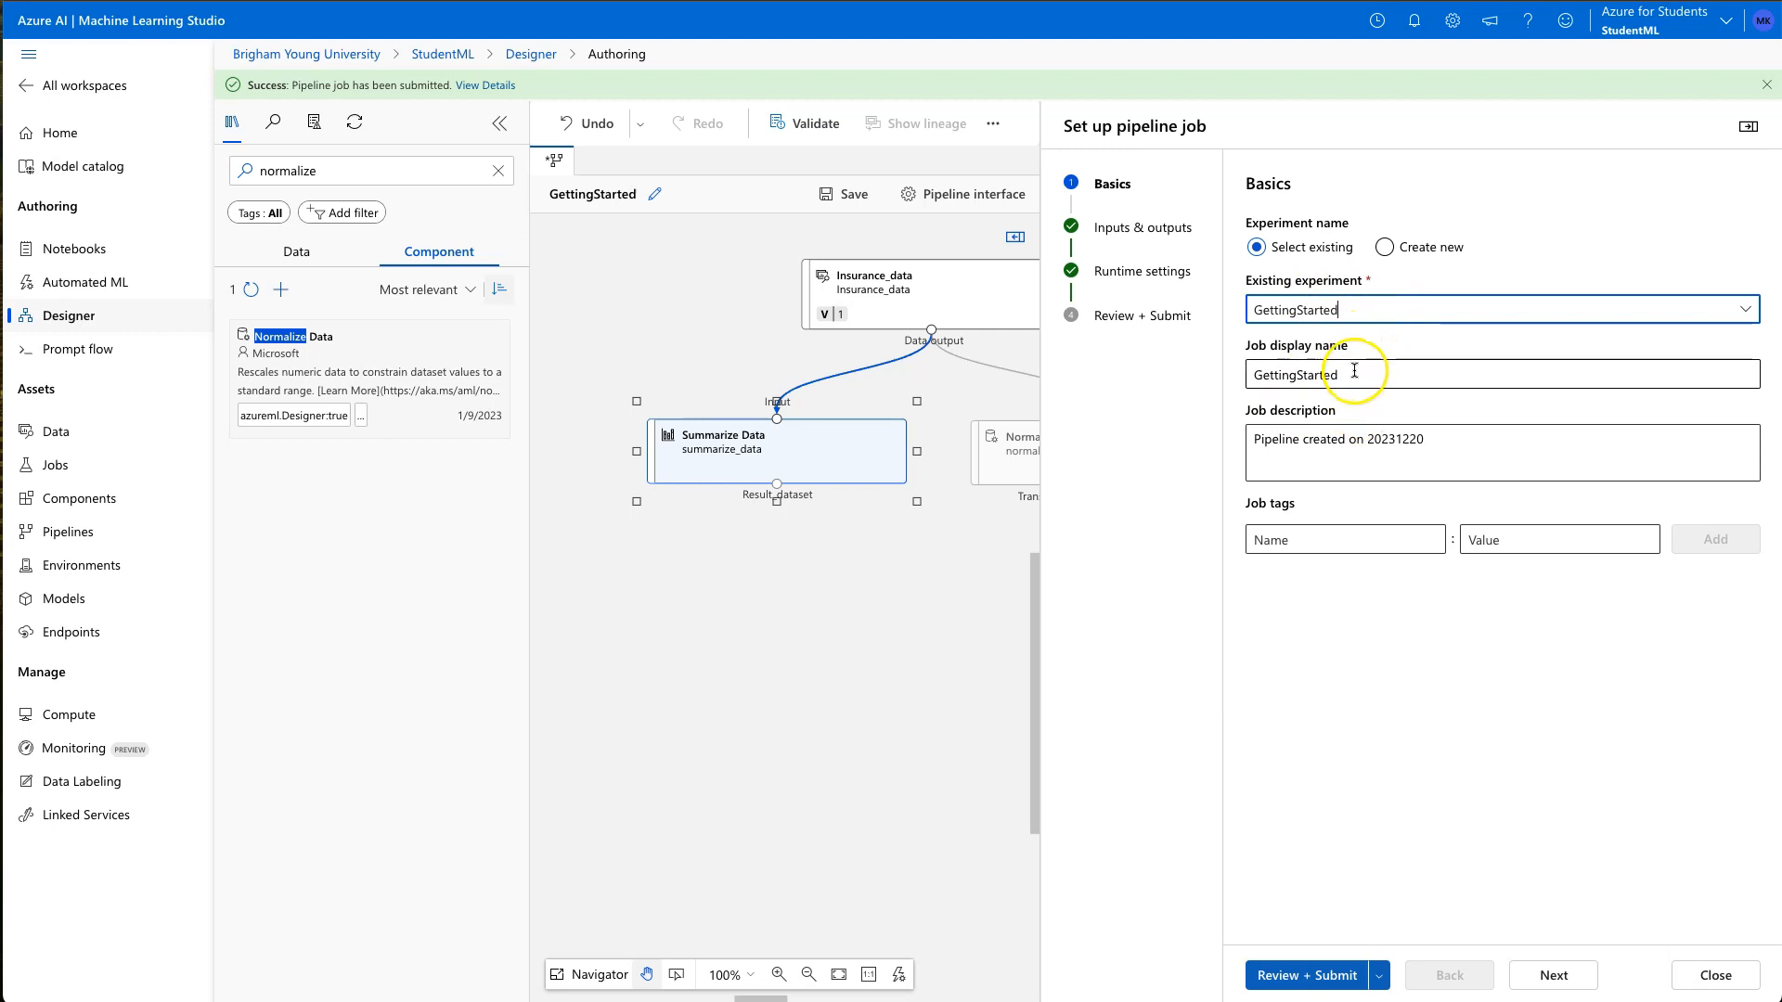
# Step: Proceed through the remaining job settings with StudentMLInstance as the compute instance and submit the pipeline job
pyautogui.click(1557, 976)
pyautogui.click(1565, 986)
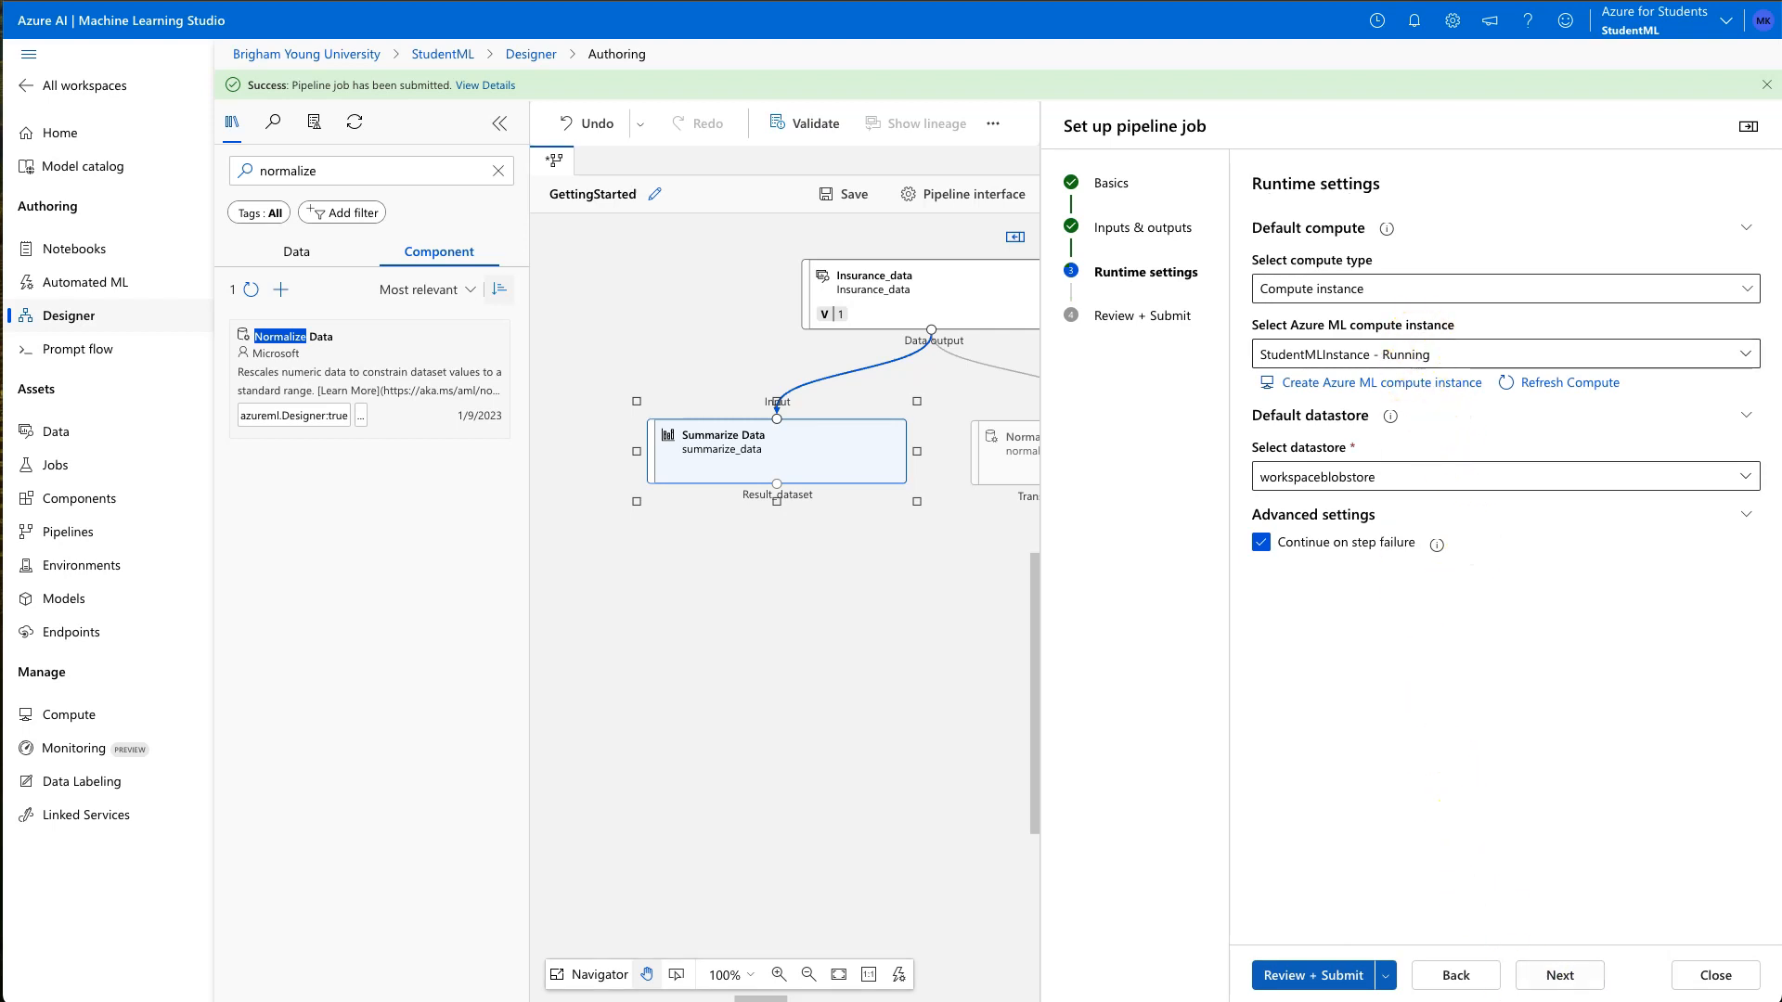
pyautogui.click(1564, 976)
pyautogui.click(1296, 974)
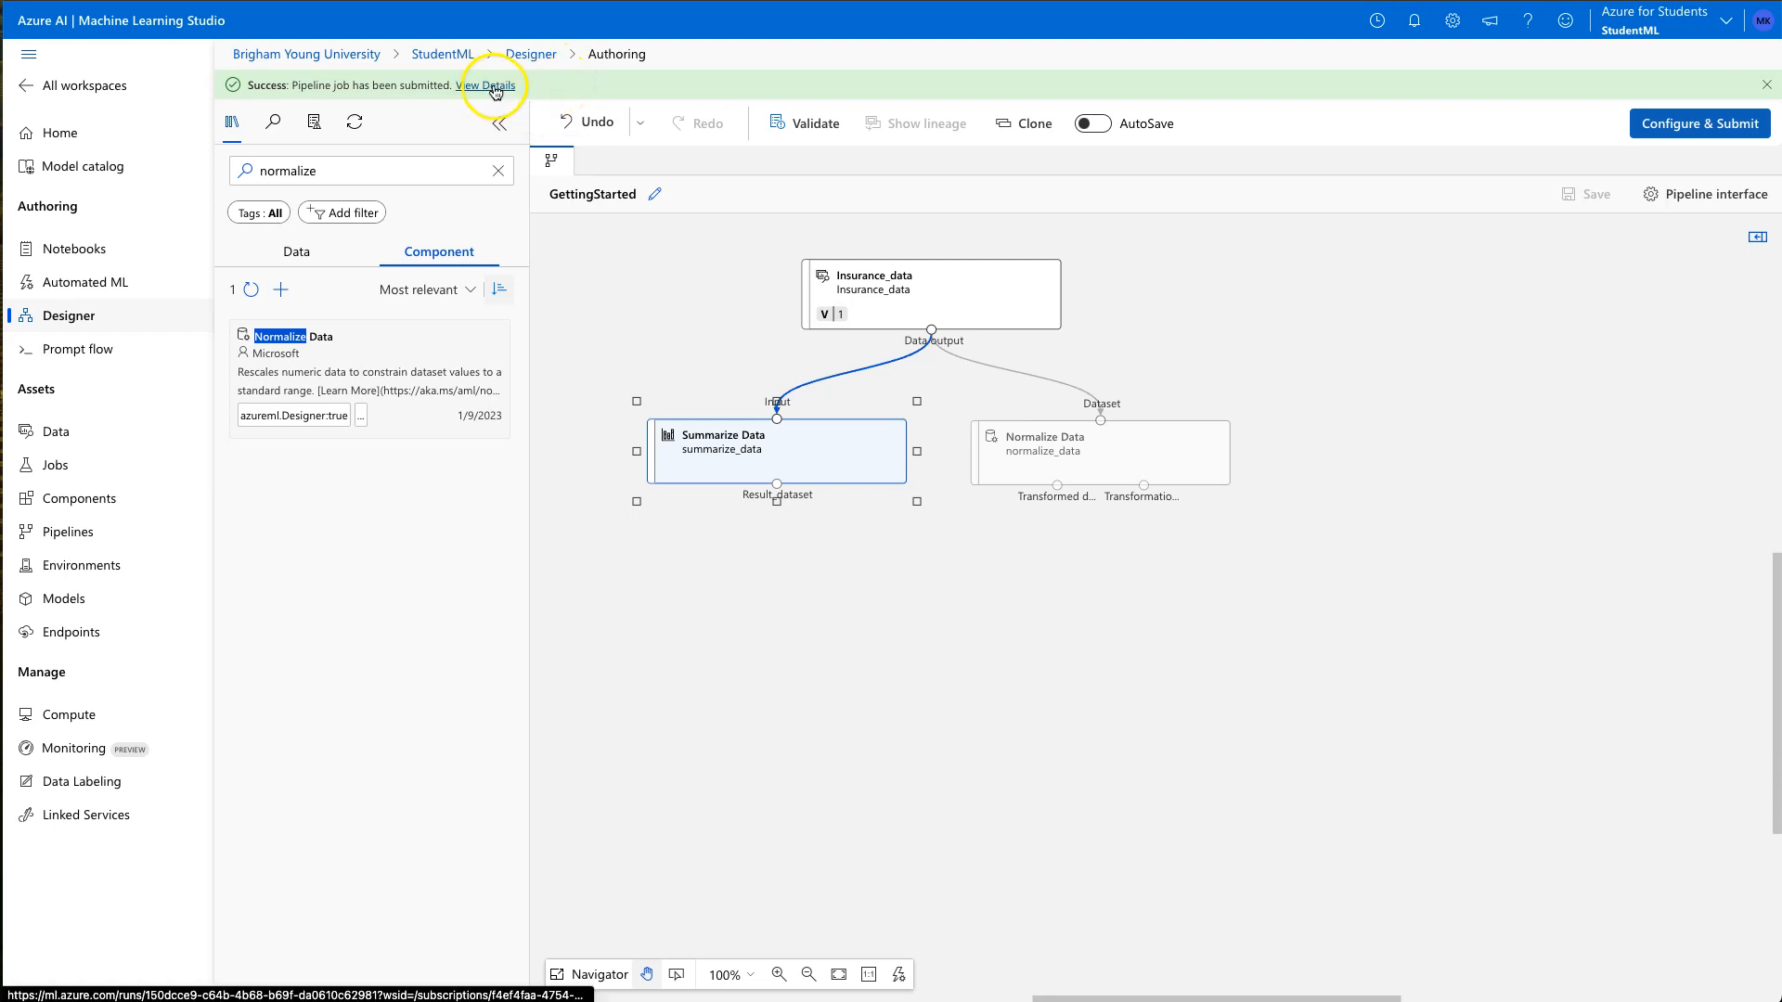
# Step: Open the GettingStarted experiment in the jobs list and check the child jobs of both pipeline runs
pyautogui.click(54, 465)
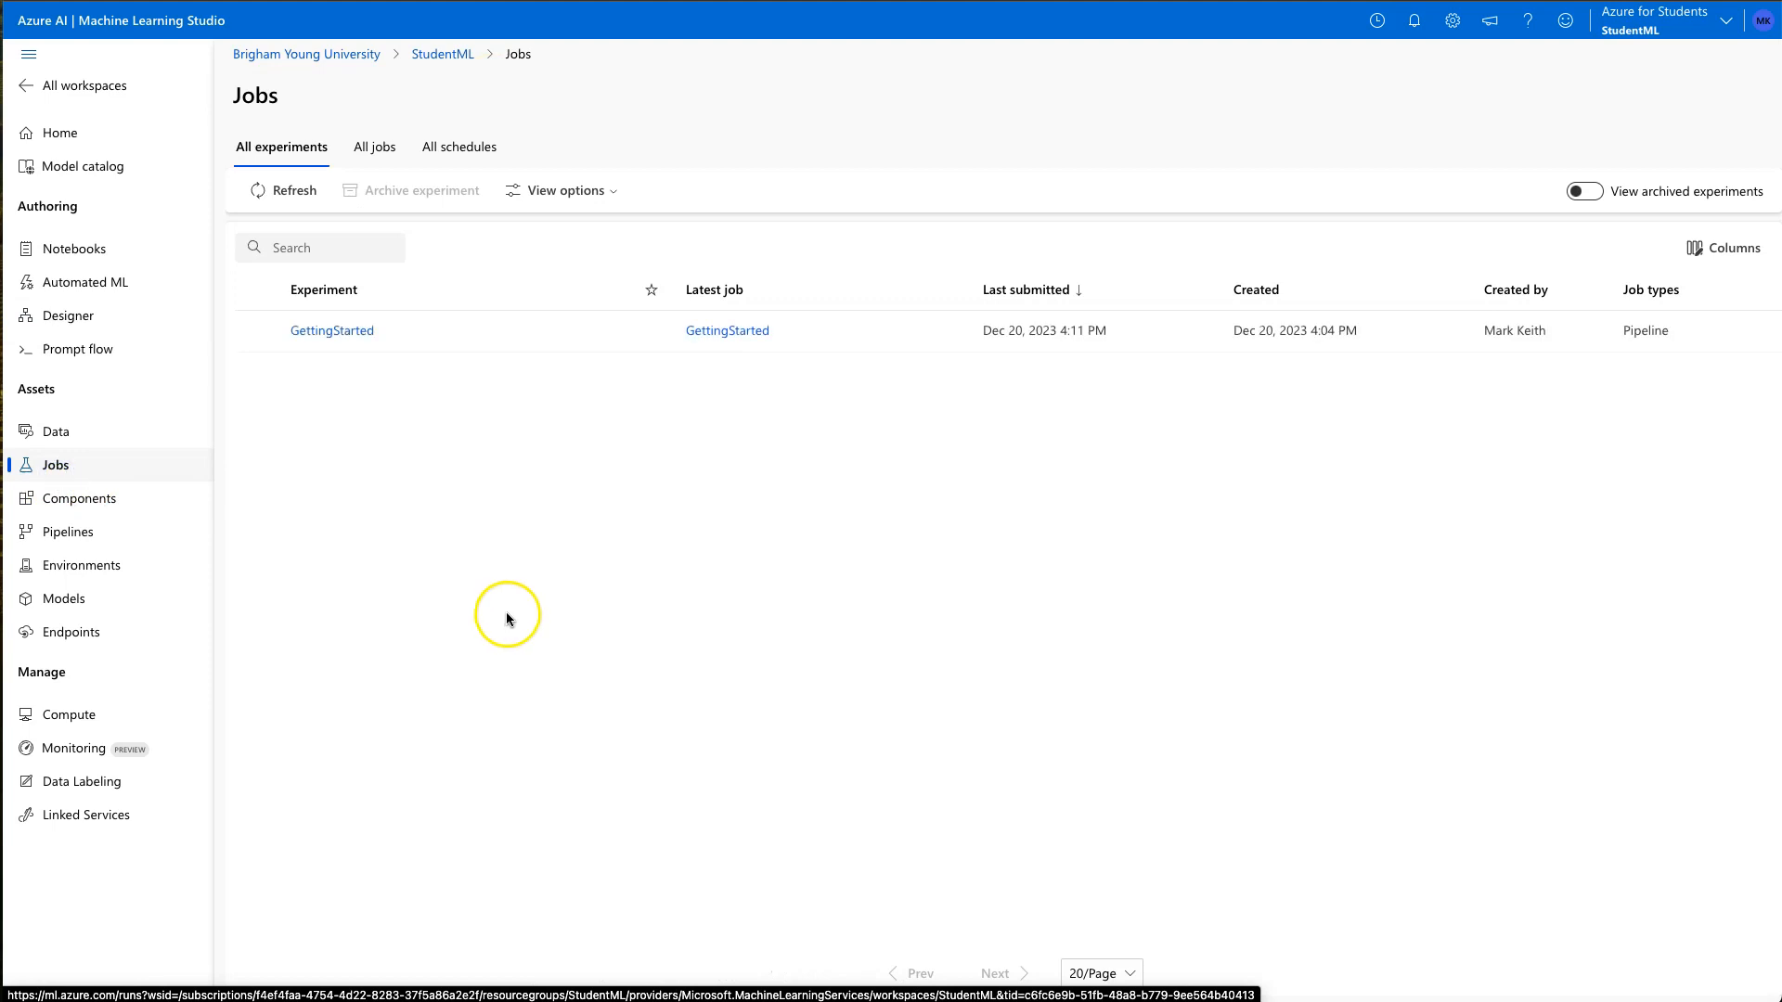
pyautogui.click(352, 334)
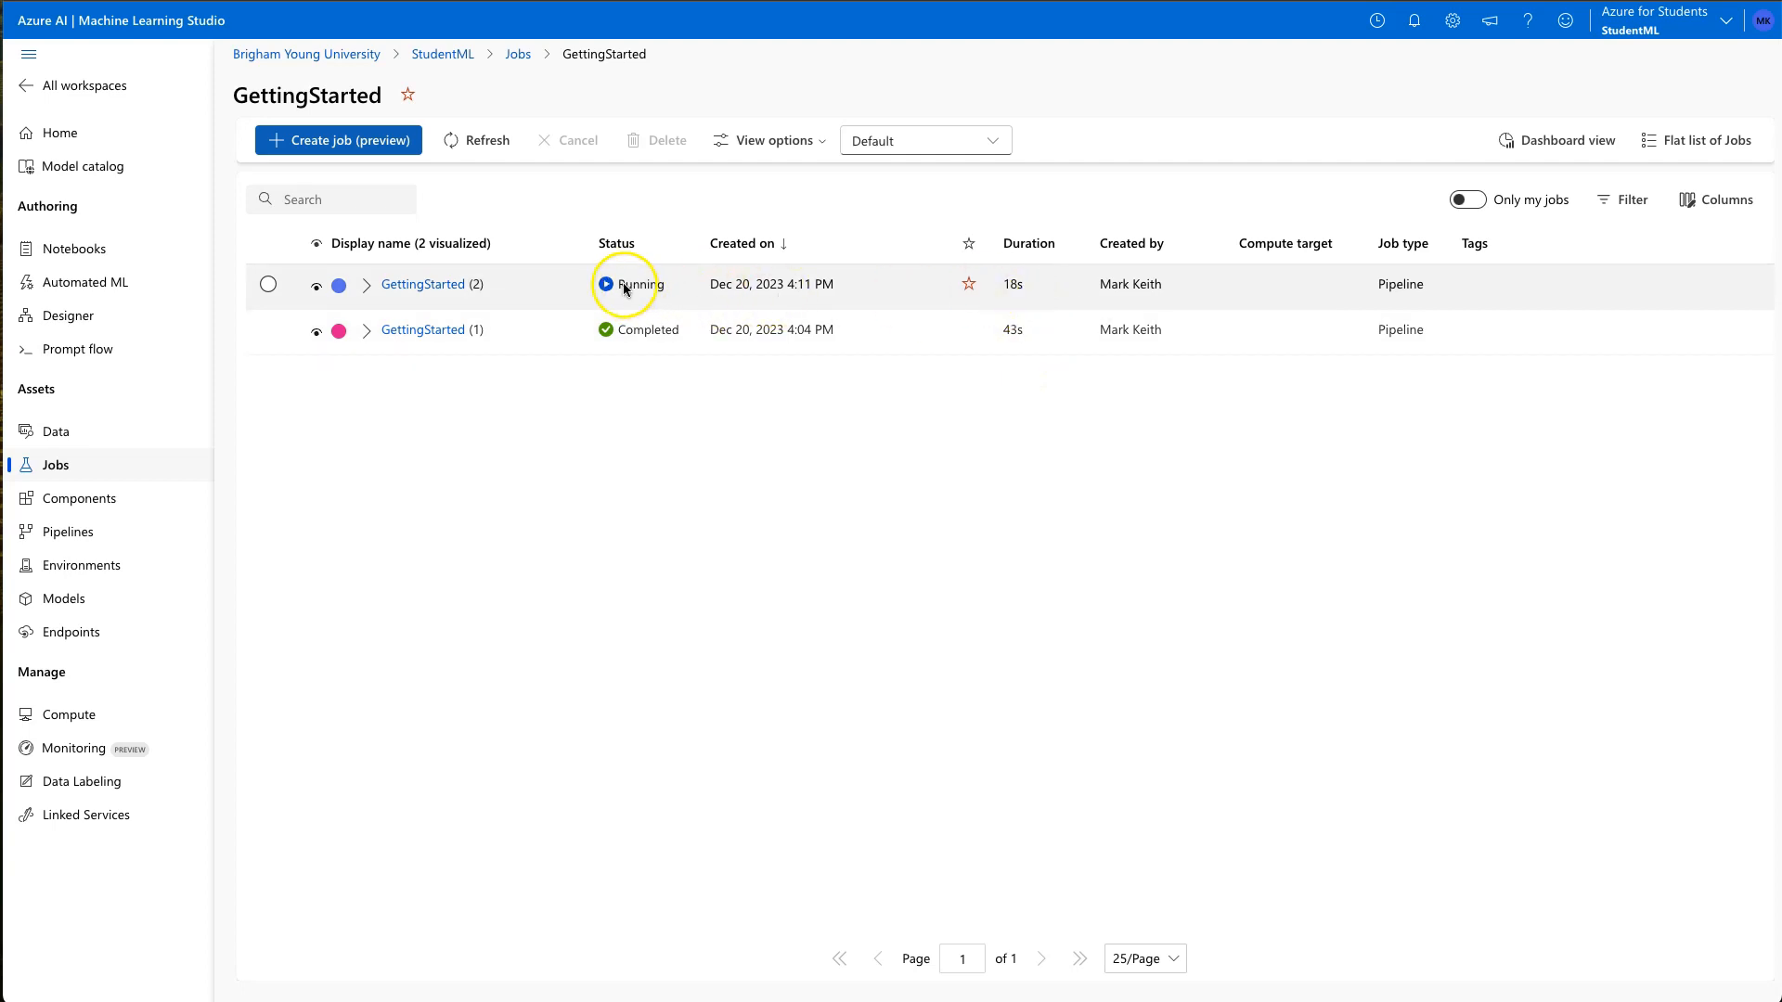
pyautogui.click(371, 289)
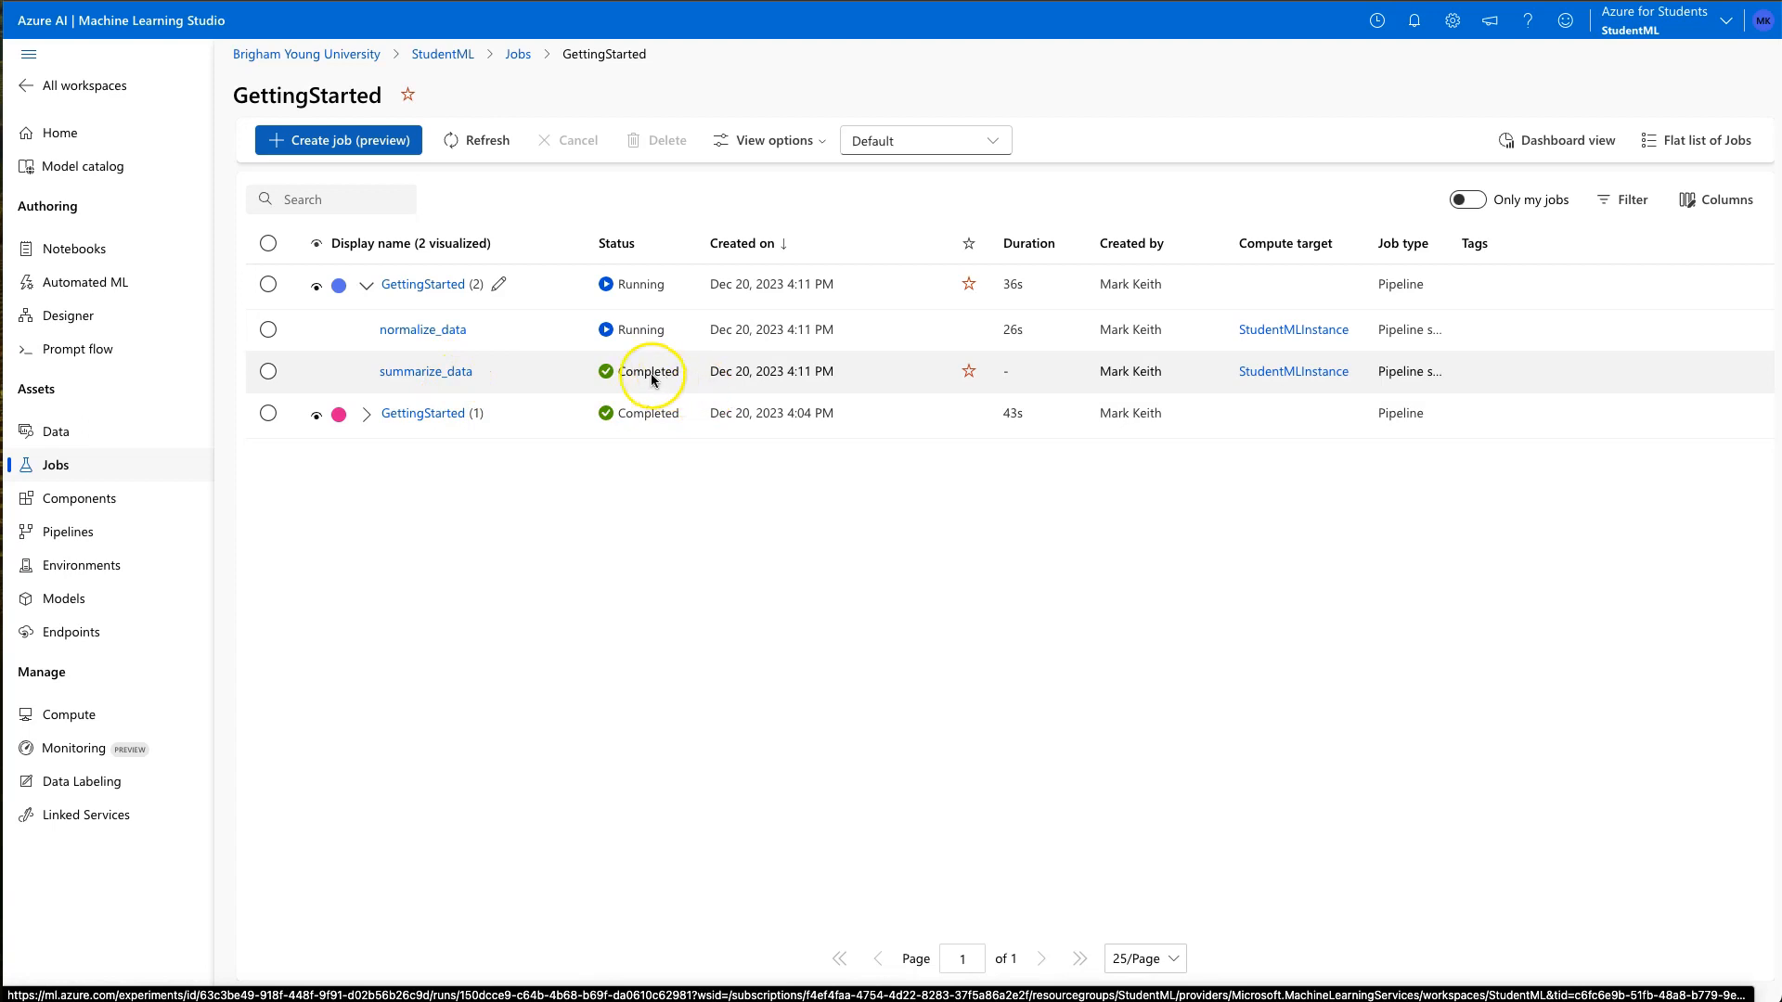
pyautogui.click(367, 414)
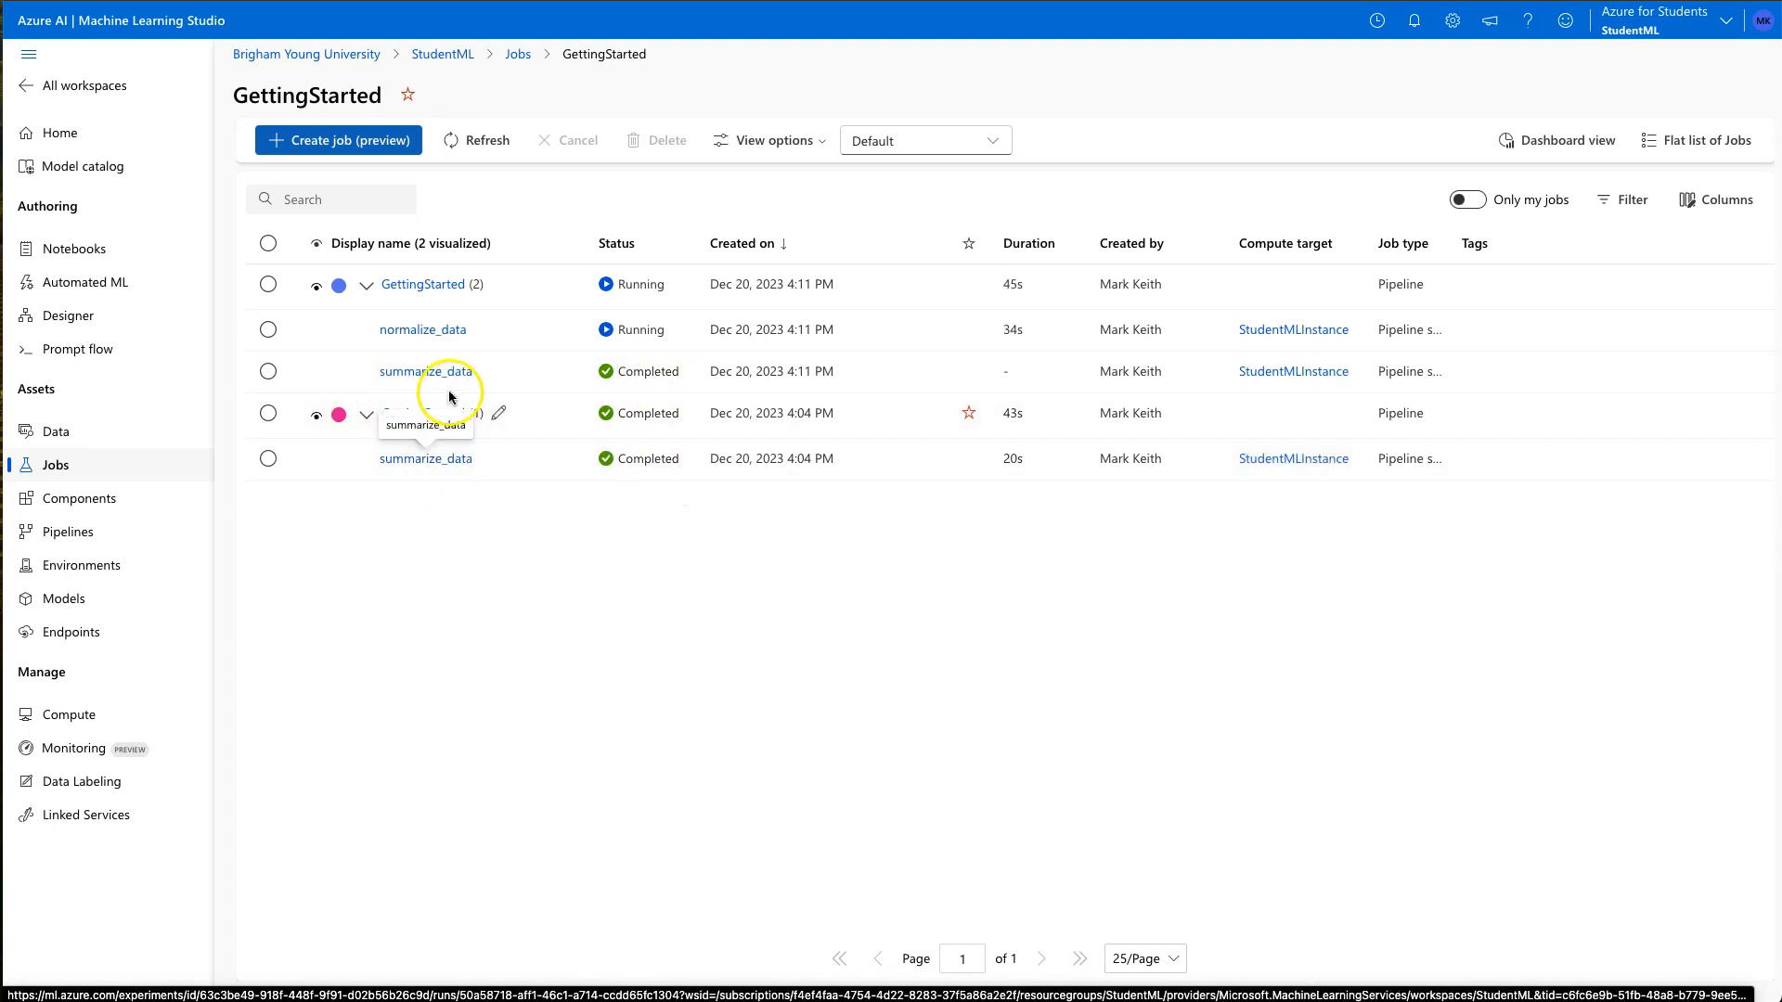
pyautogui.click(367, 414)
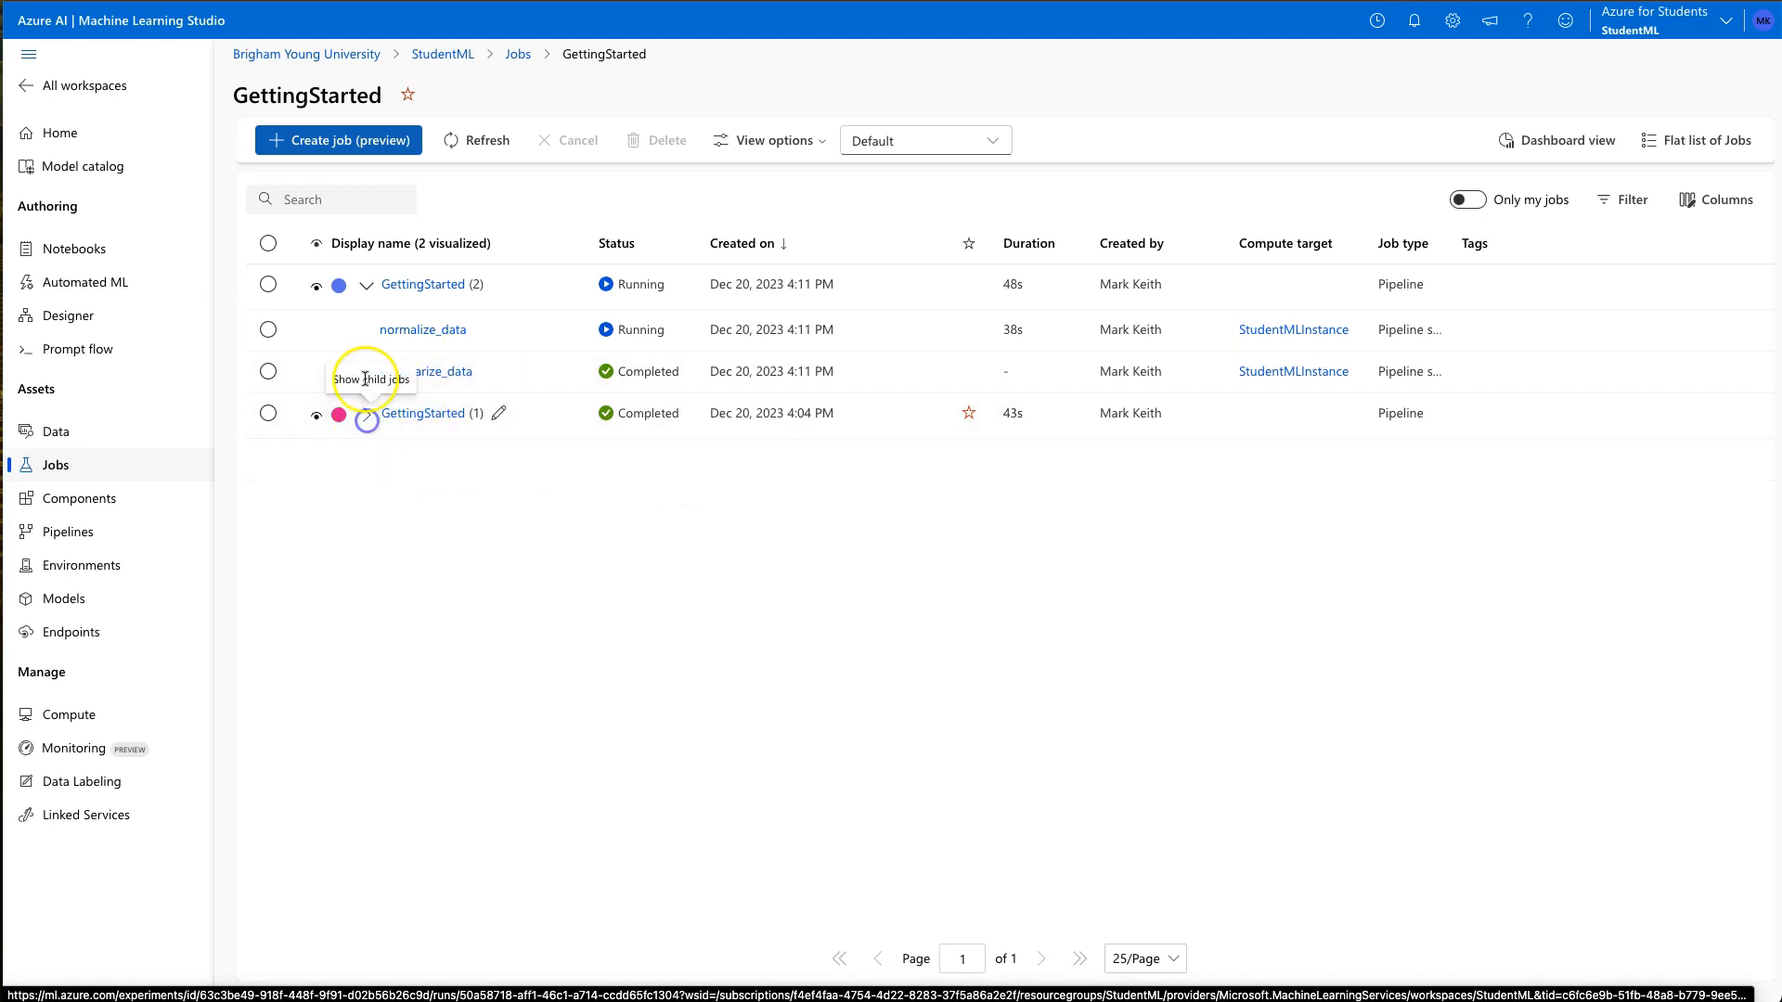
# Step: Check the latest GettingStarted run's node statuses in its graph, and reopen that run from the experiment's job list
pyautogui.click(425, 285)
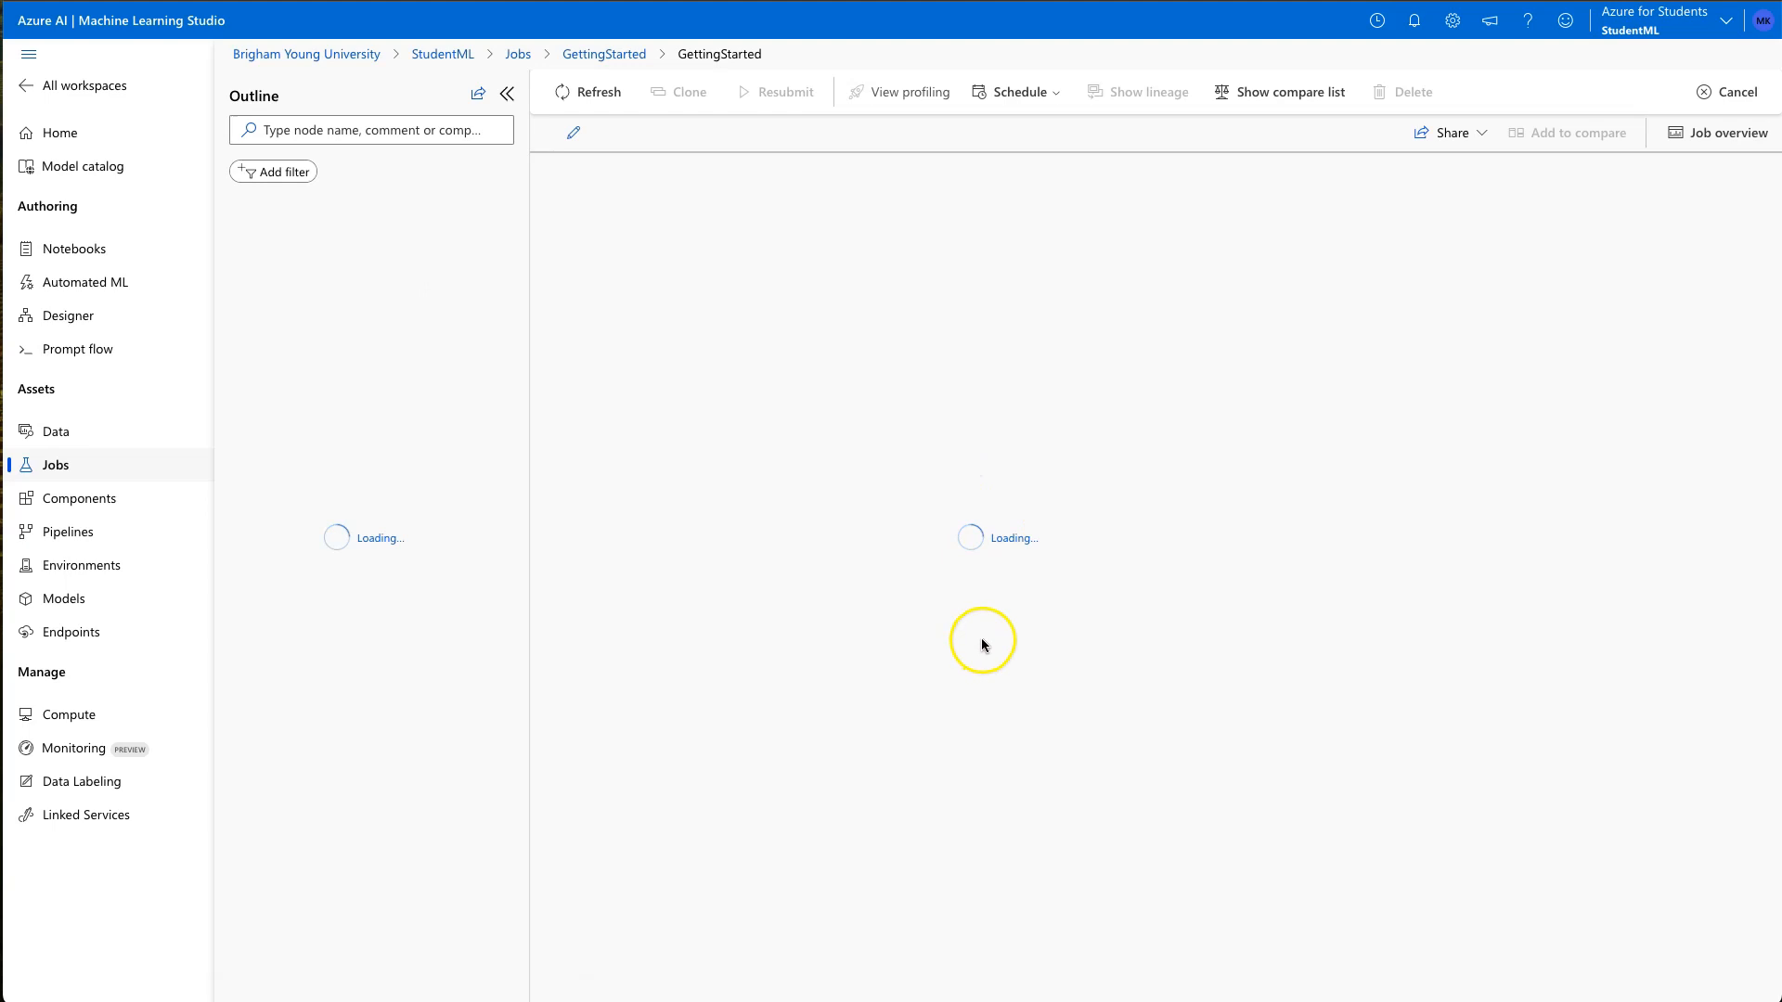
pyautogui.moveTo(976, 386)
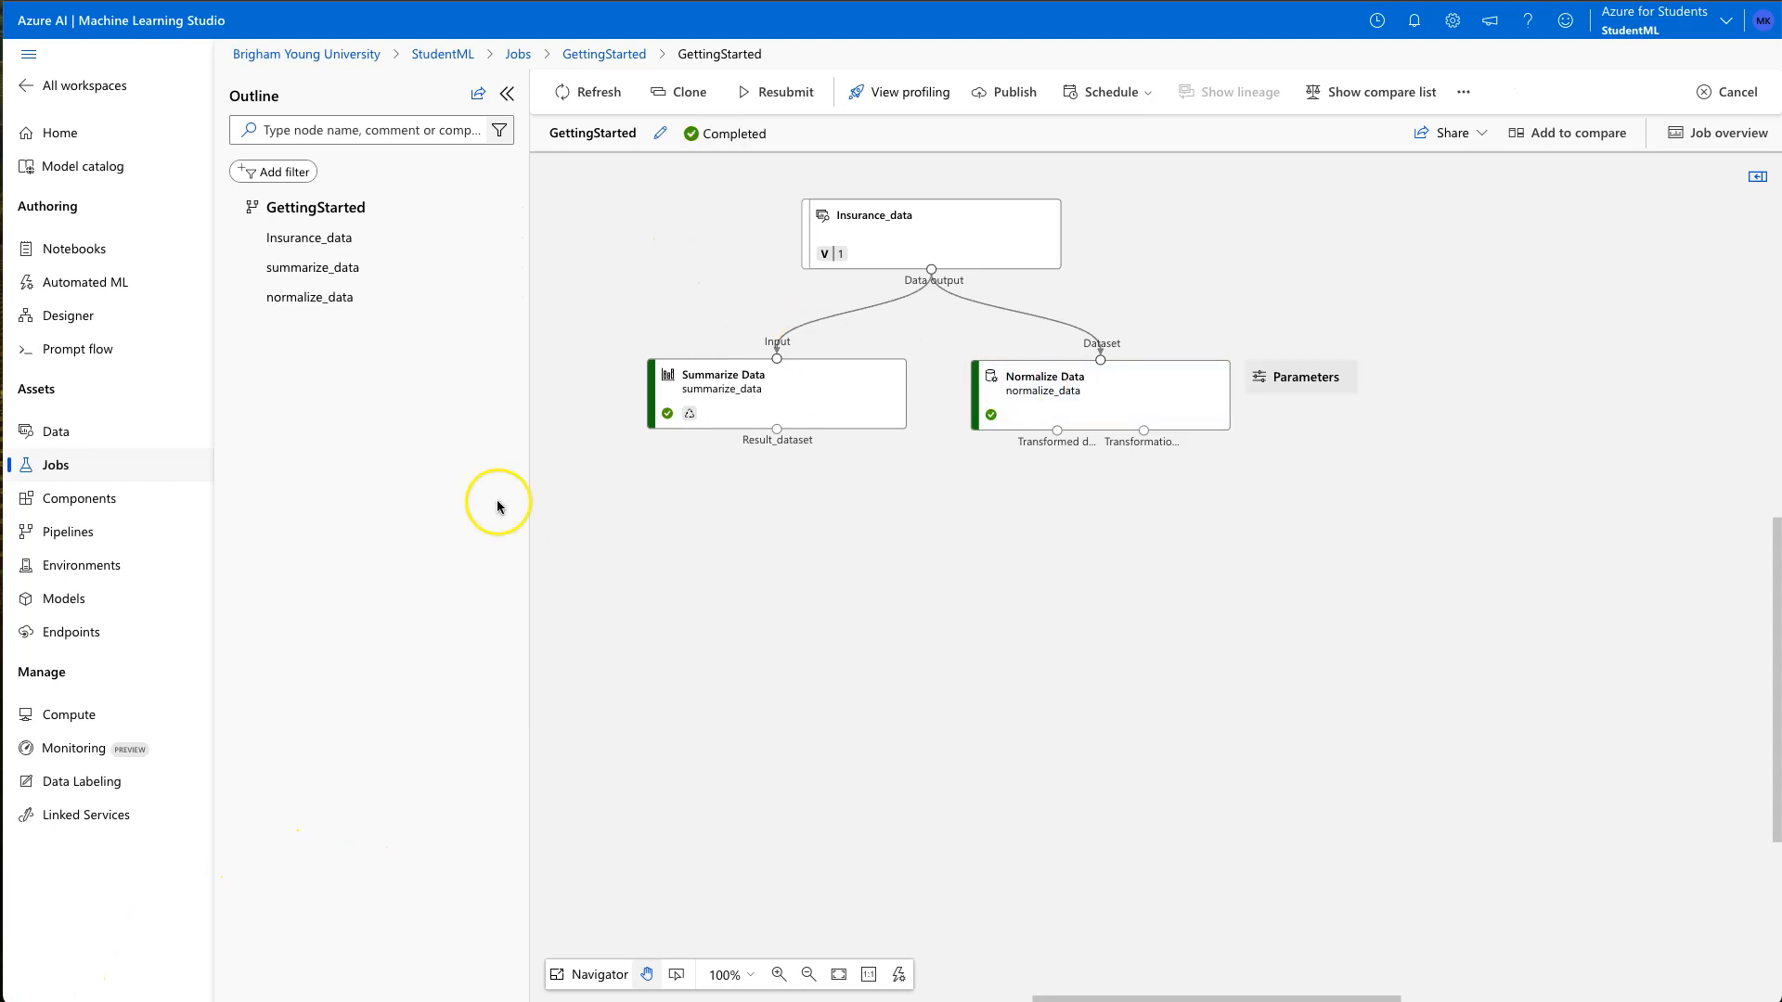
pyautogui.click(59, 469)
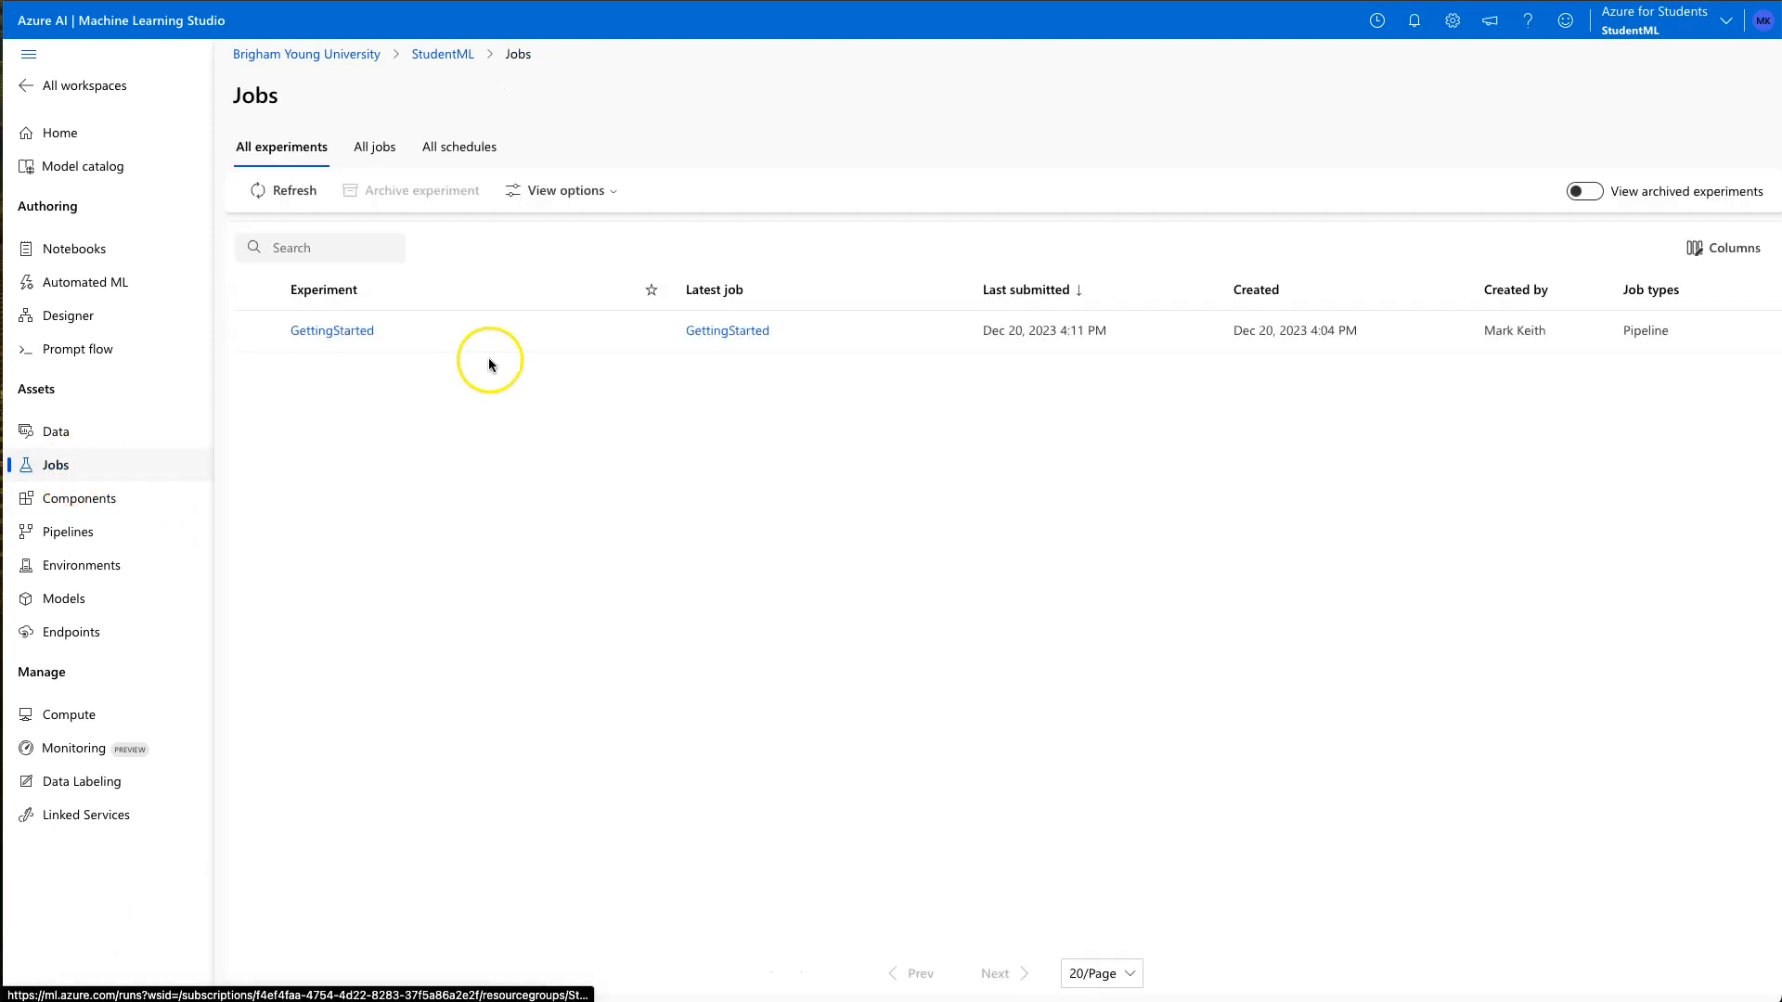
pyautogui.click(318, 334)
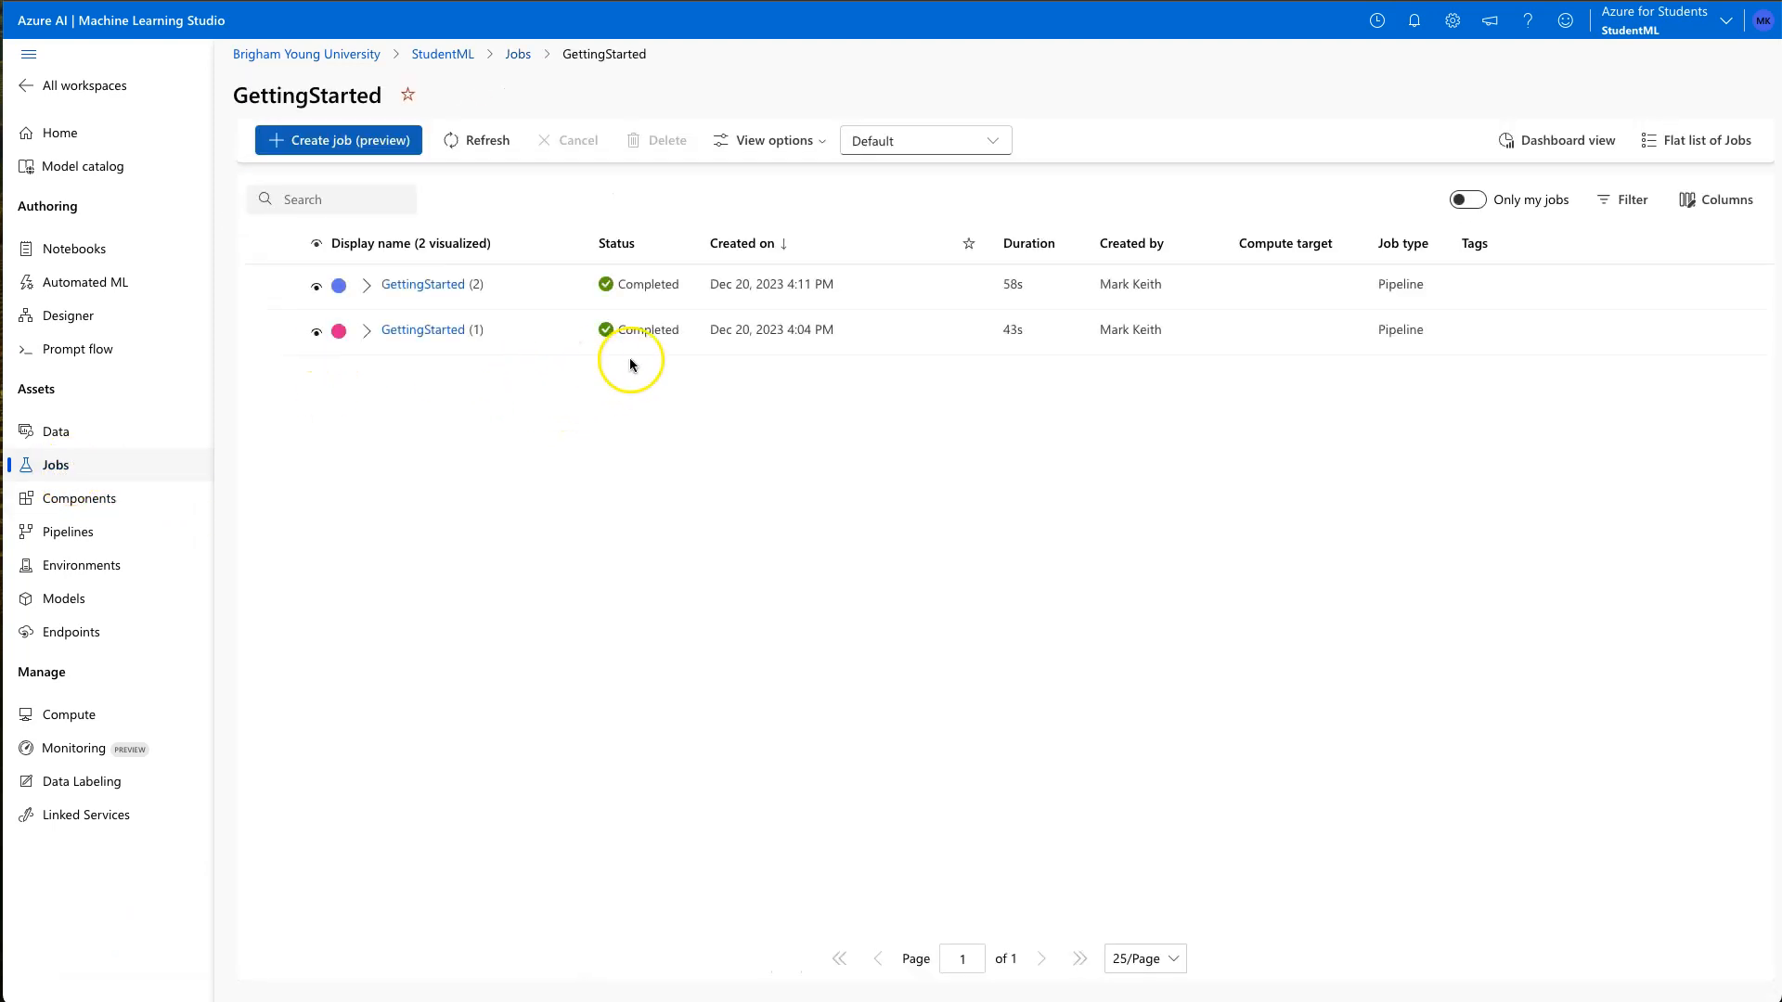
pyautogui.click(420, 285)
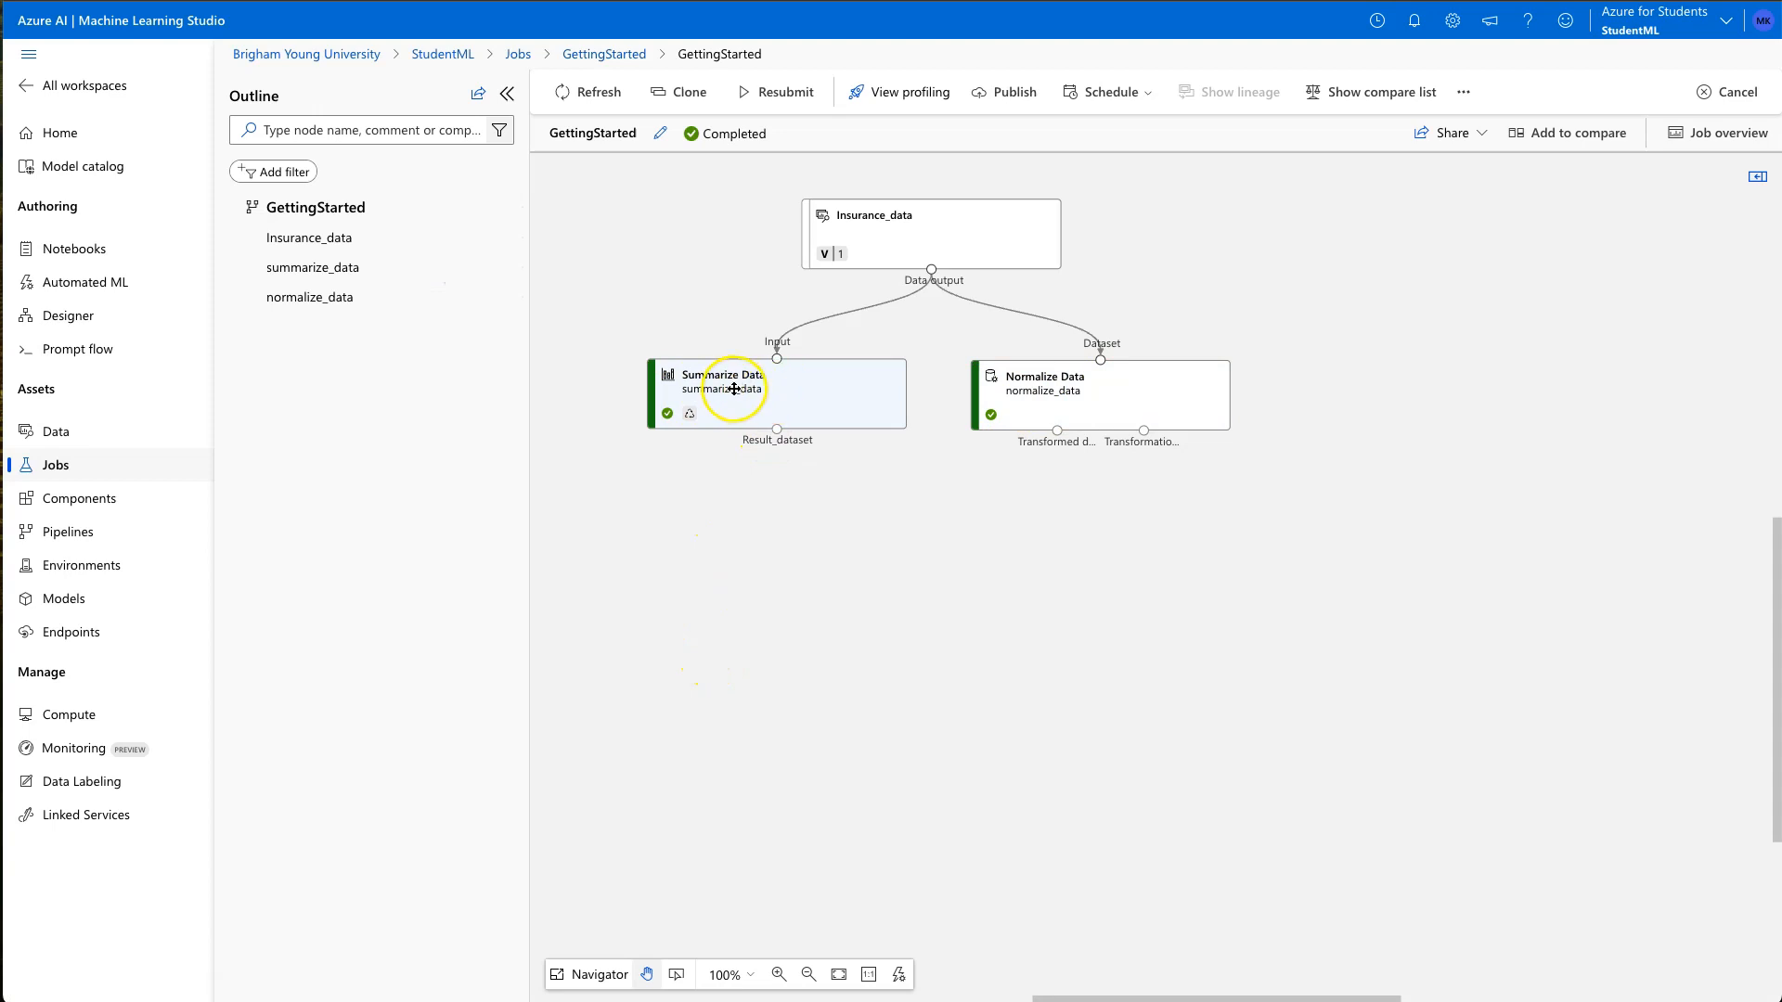
pyautogui.moveTo(1049, 401)
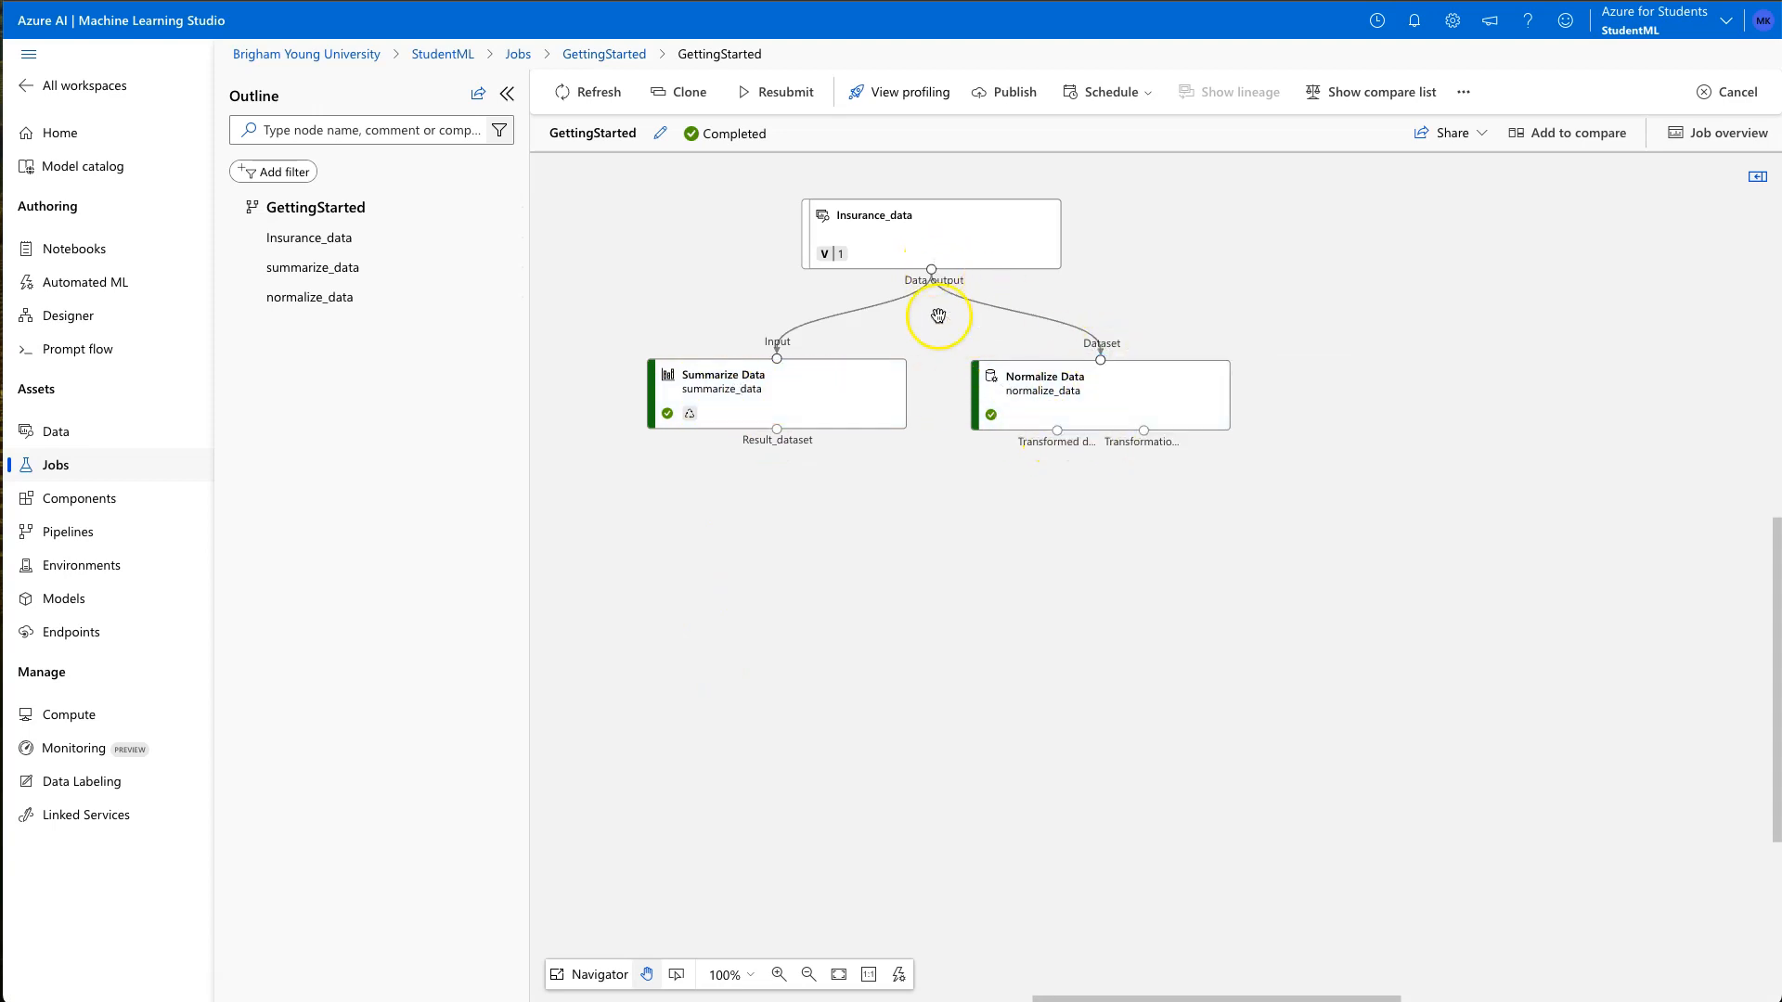
# Step: Preview the Normalize Data node's transformed dataset in a widened pane, view the charges column's statistics, and close the preview
pyautogui.click(1055, 433)
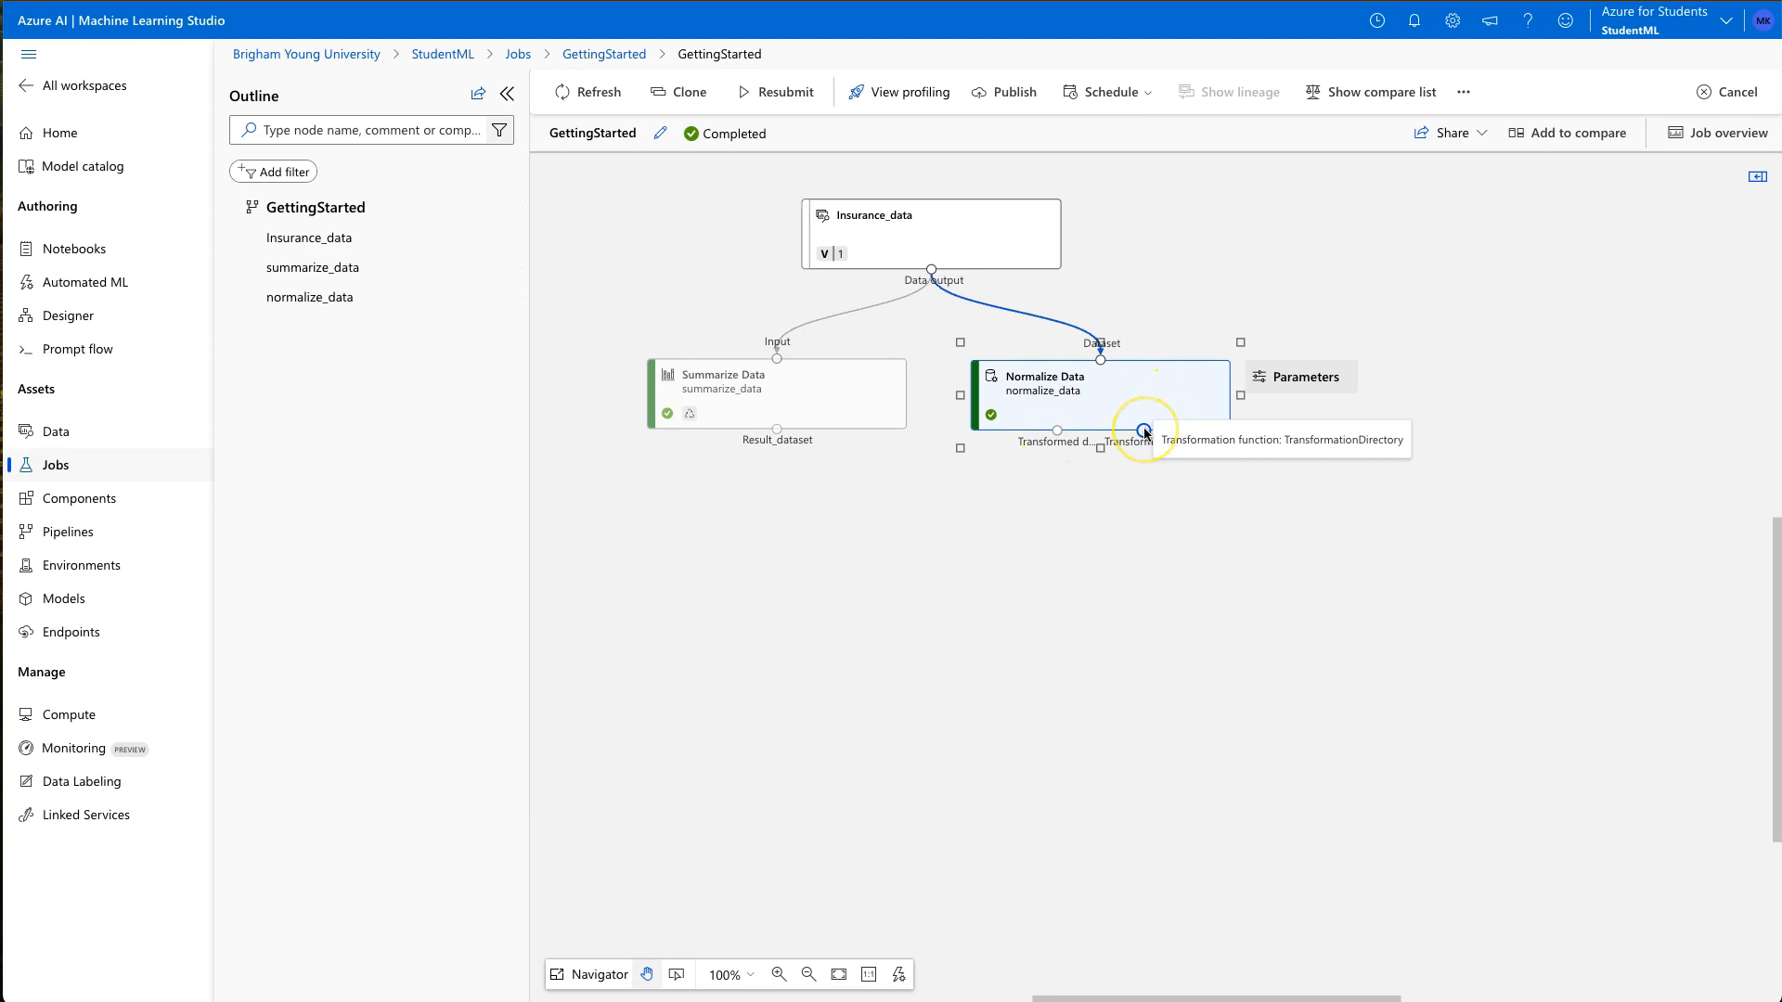
pyautogui.rightClick(1136, 393)
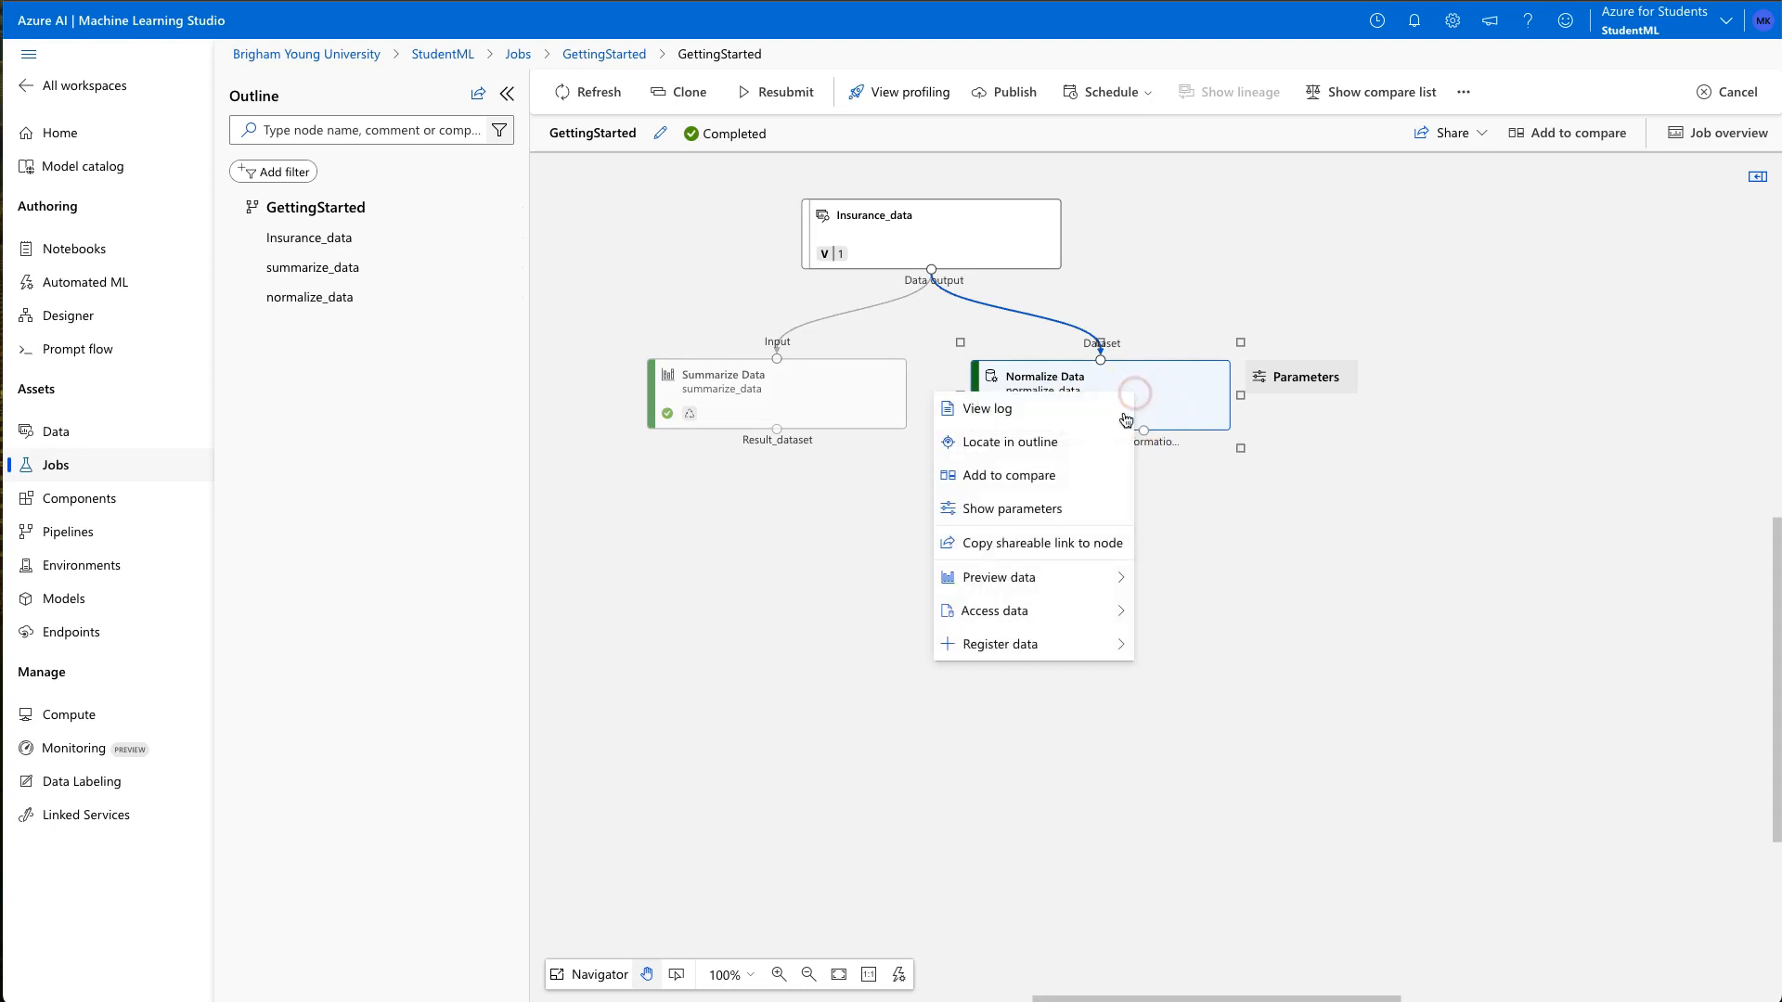
pyautogui.moveTo(1054, 583)
pyautogui.click(1193, 576)
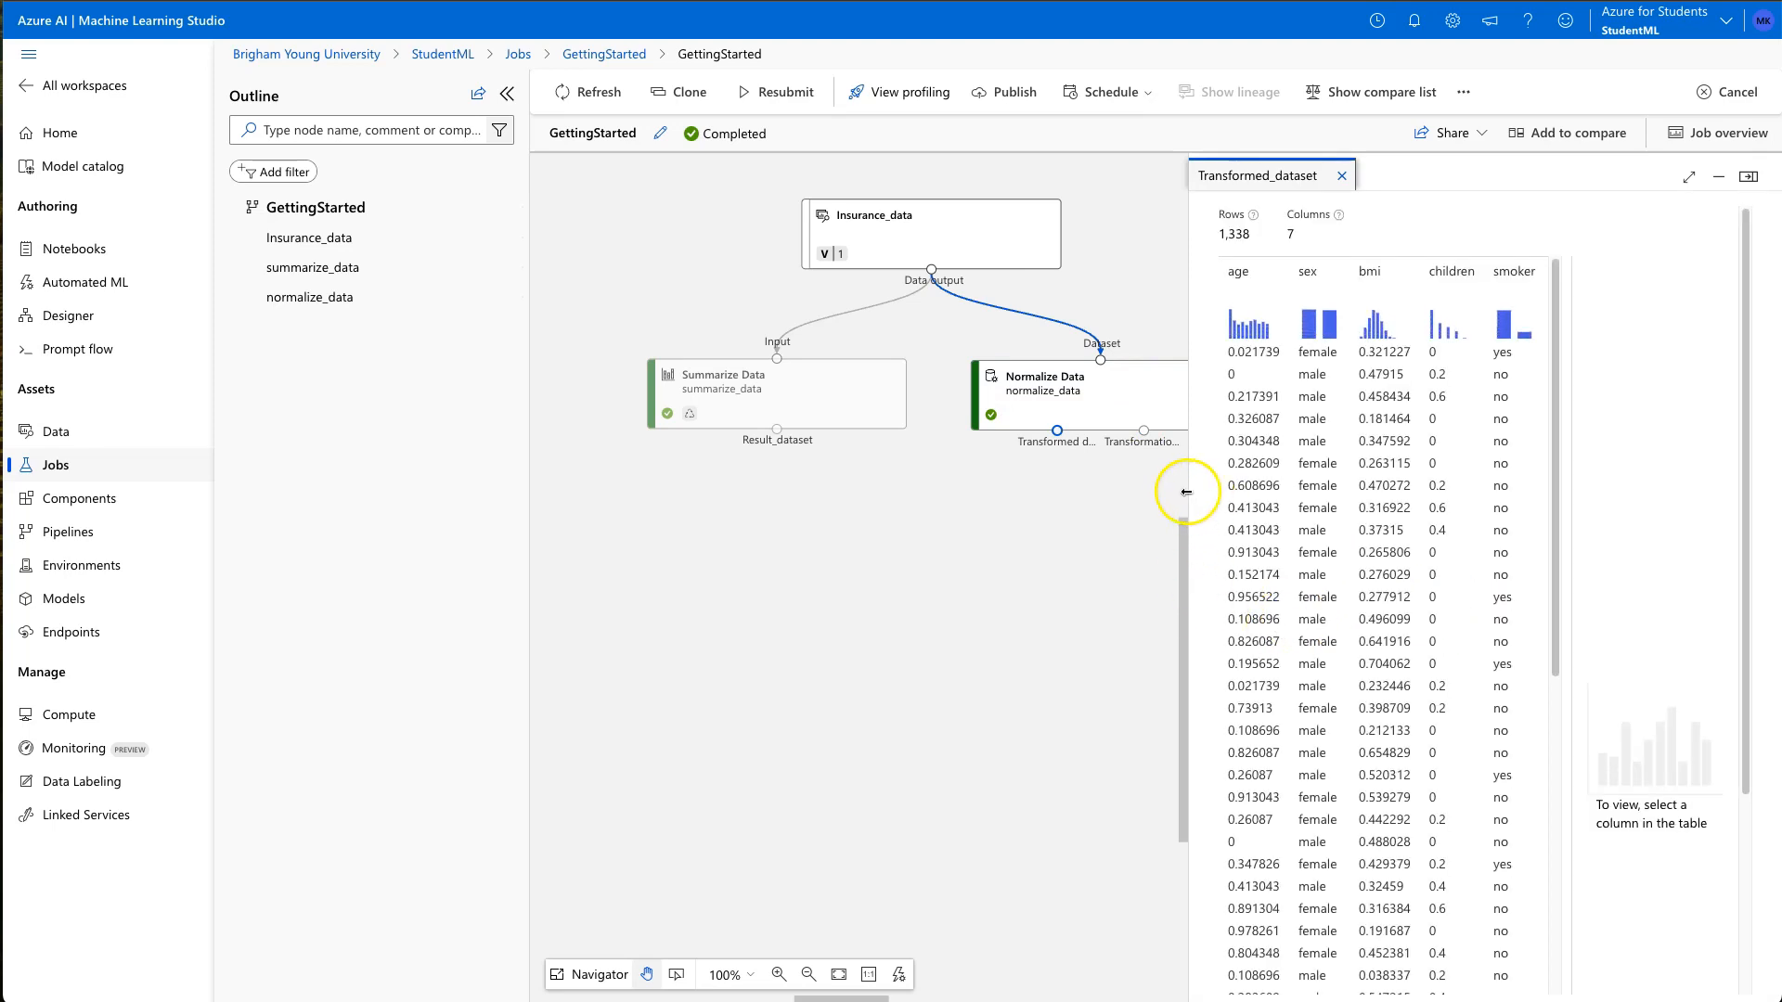
pyautogui.moveTo(1188, 492); pyautogui.dragTo(620, 505)
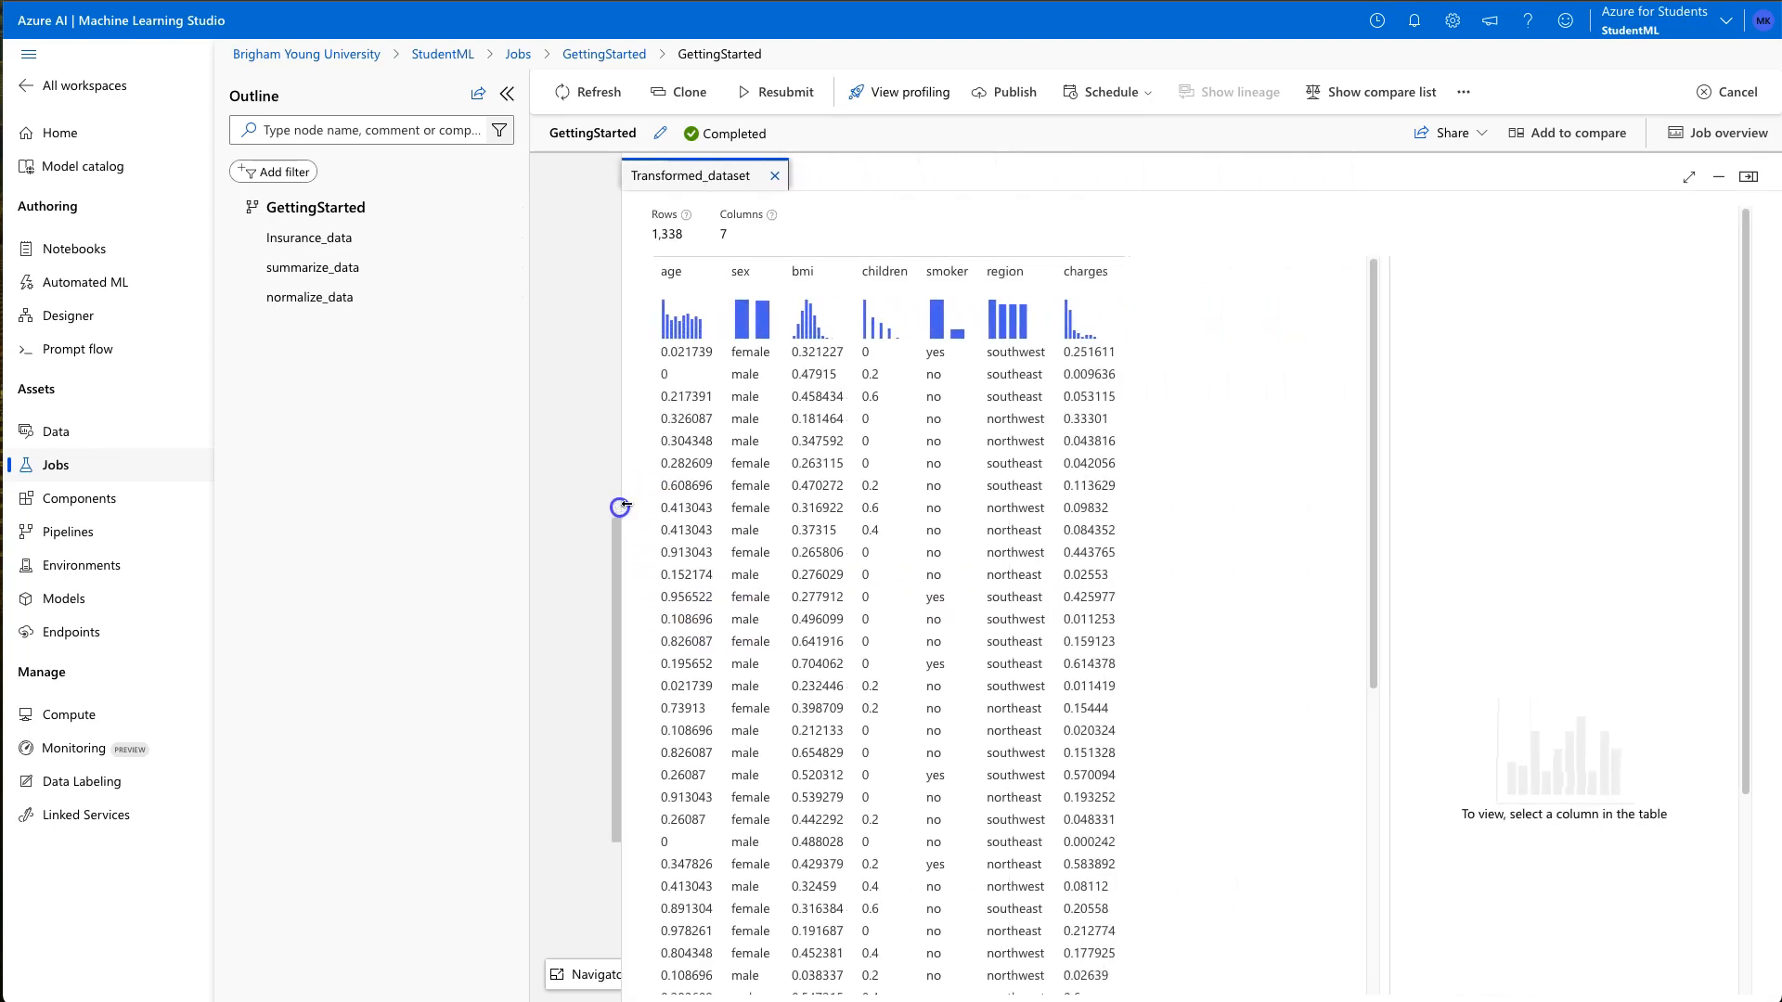
pyautogui.click(1091, 392)
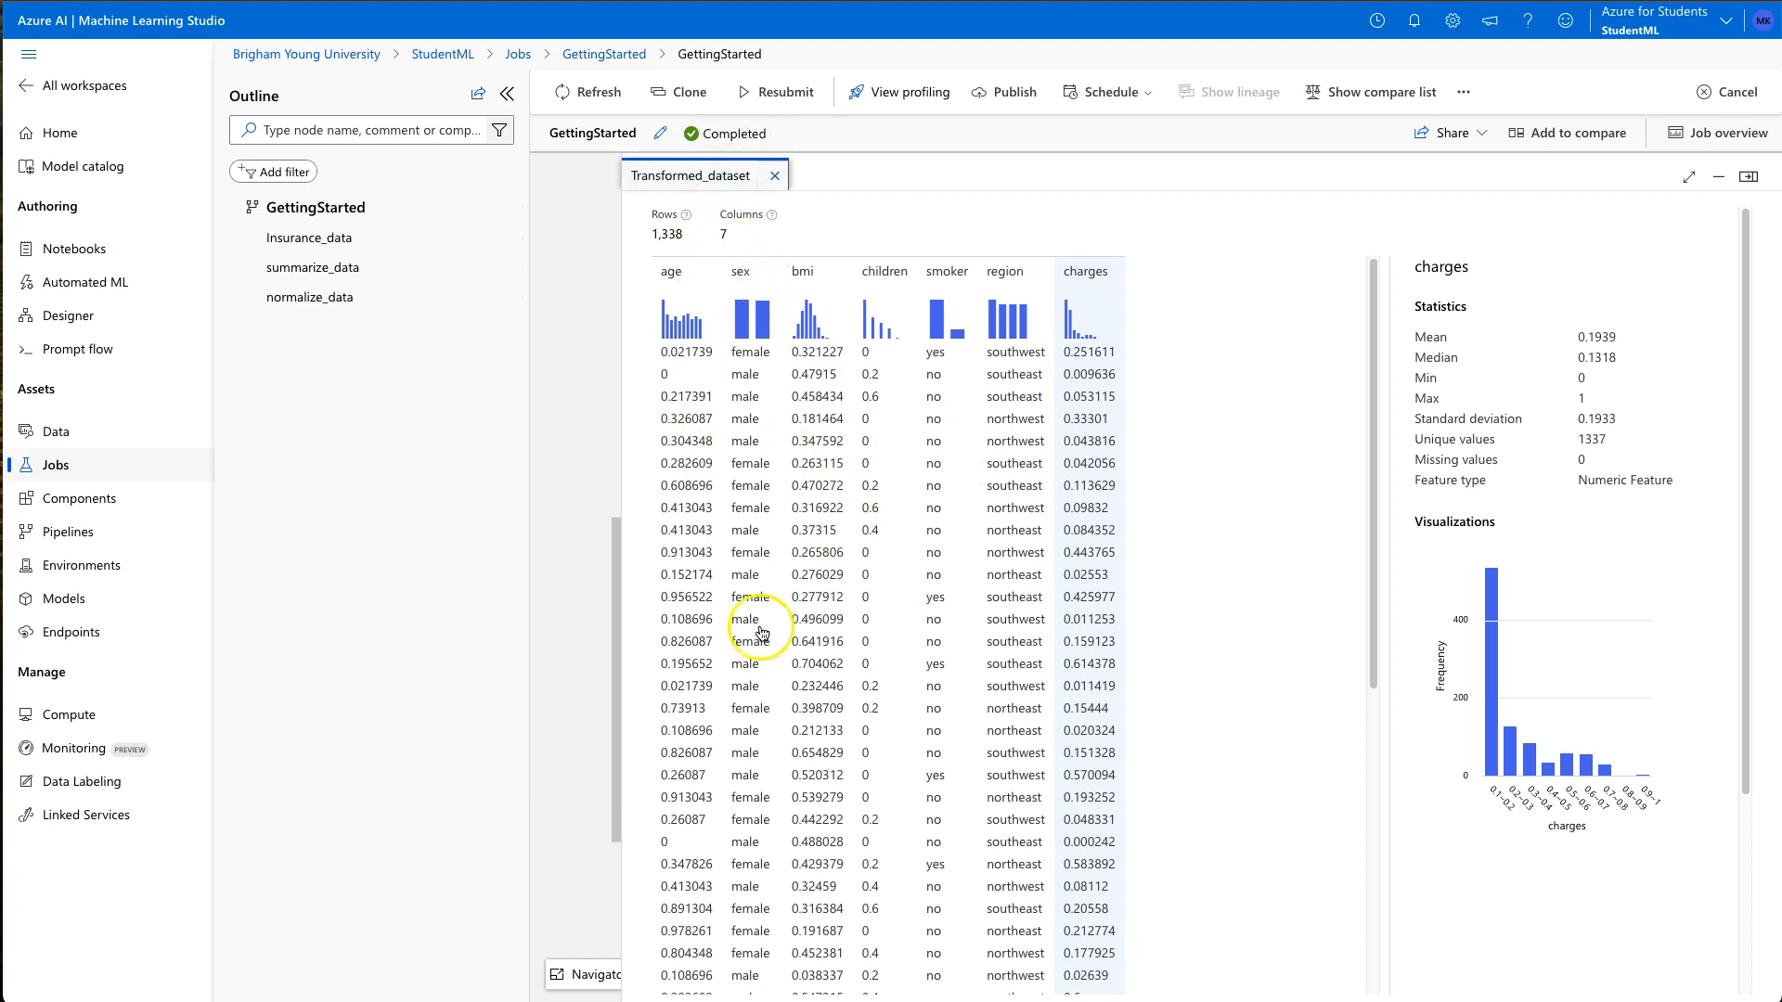
pyautogui.click(777, 181)
# Step: Preview the Normalize Data node's transformation function, inspect its data.itransform and _meta.yaml files, and close the preview
pyautogui.moveTo(1070, 379)
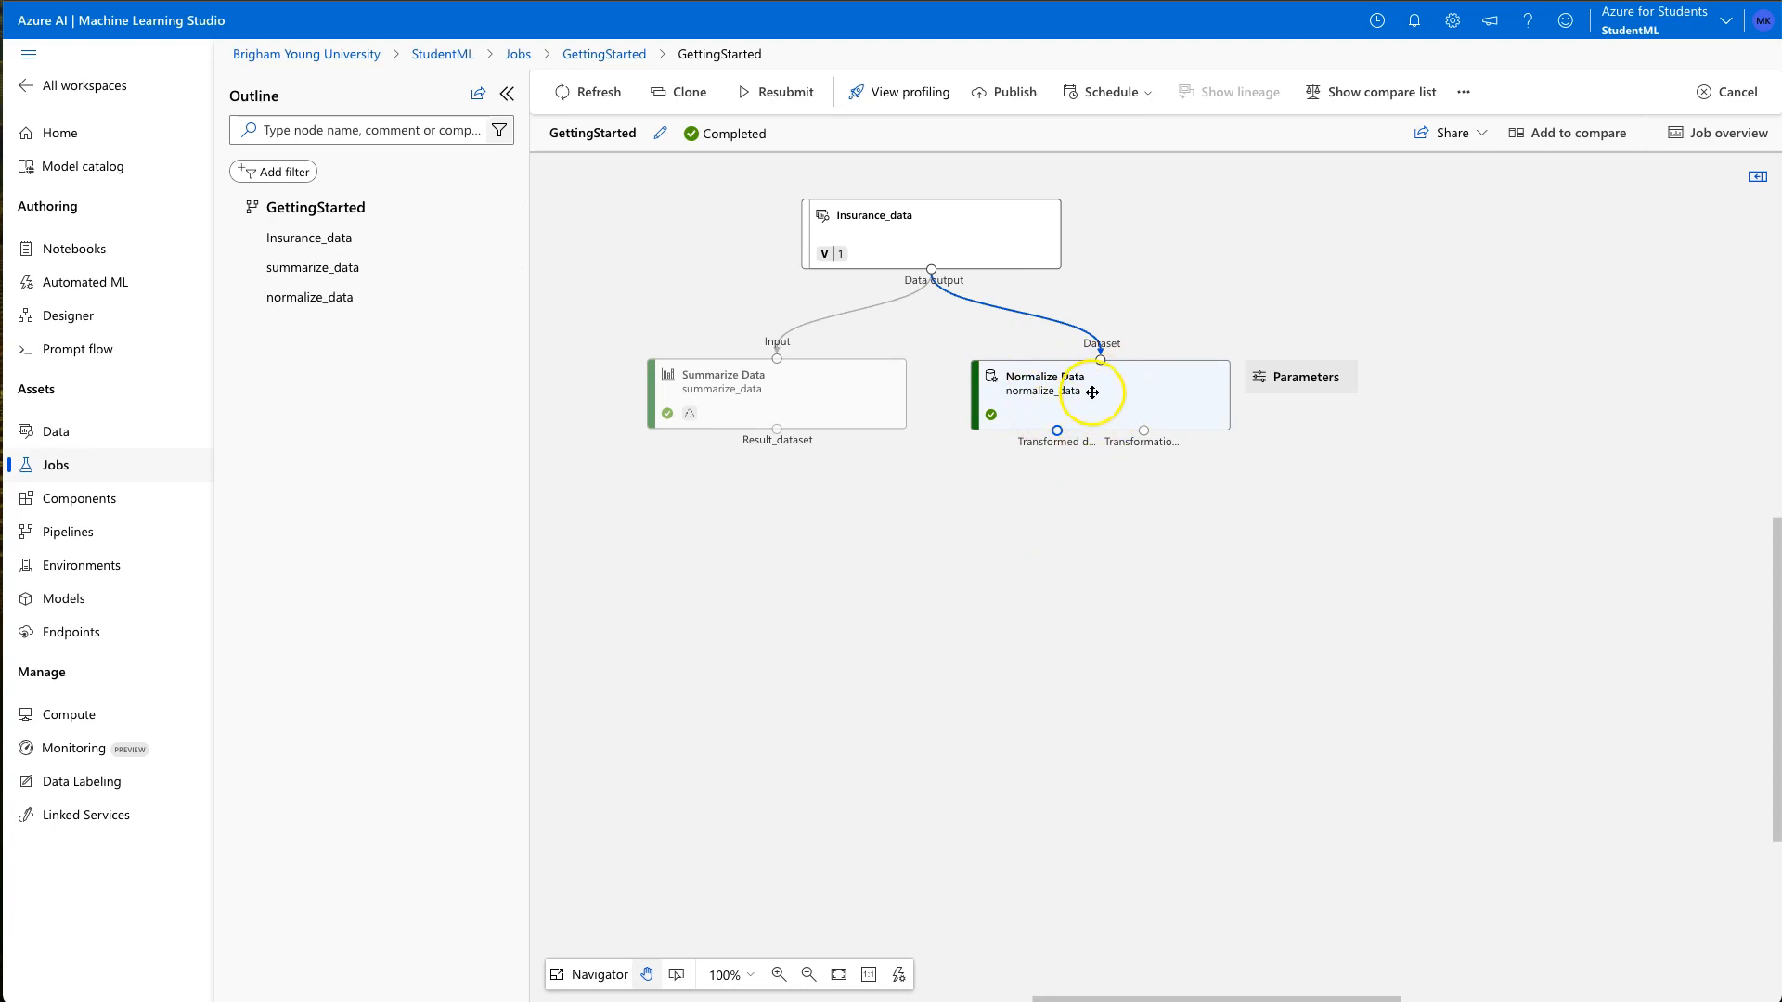
pyautogui.rightClick(1138, 408)
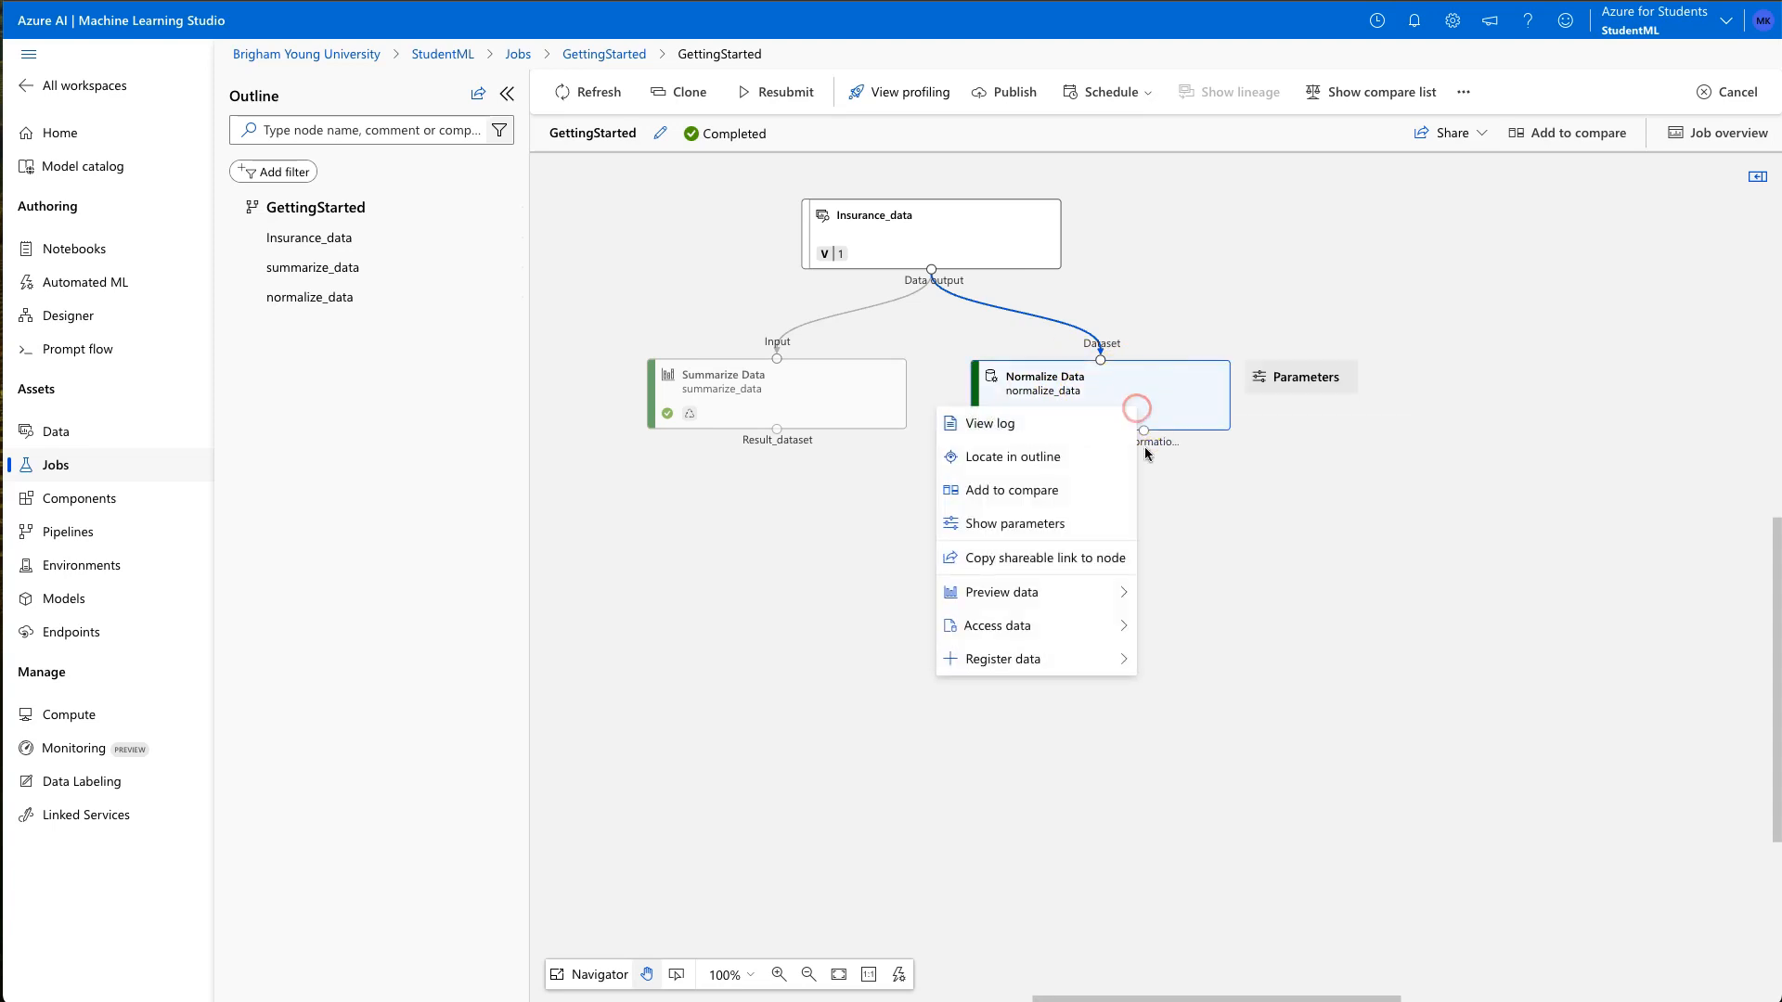
pyautogui.moveTo(1076, 605)
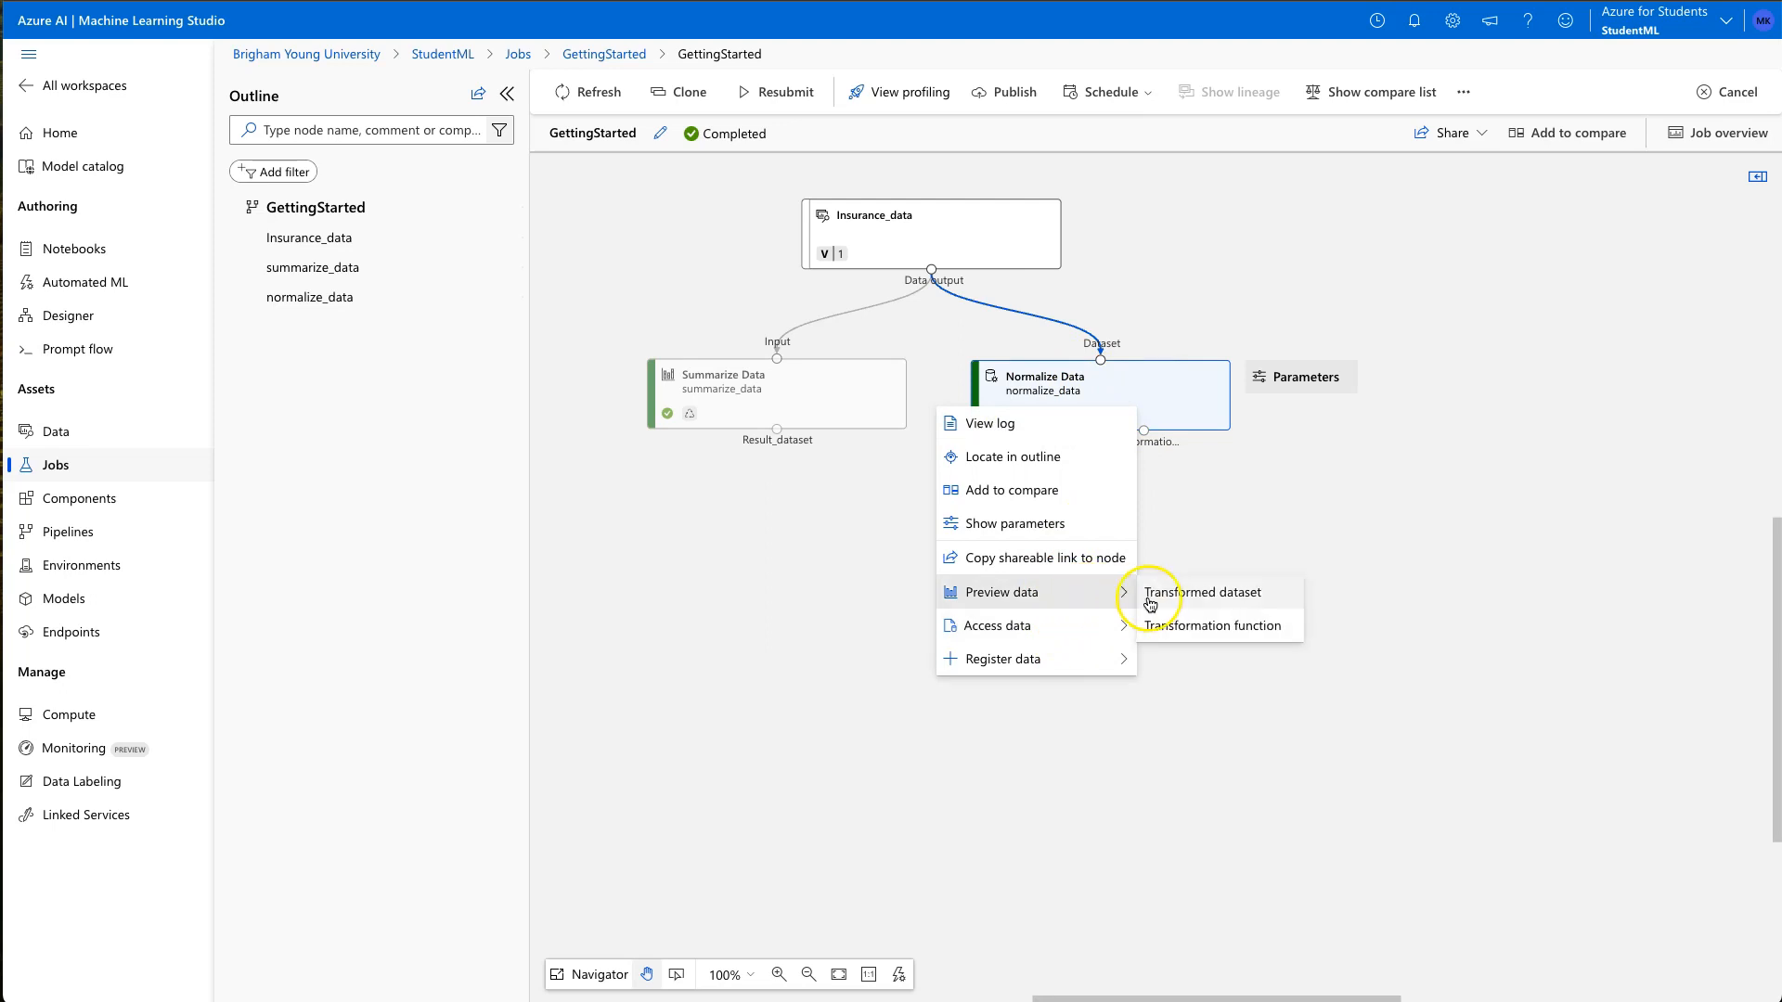
pyautogui.click(1208, 629)
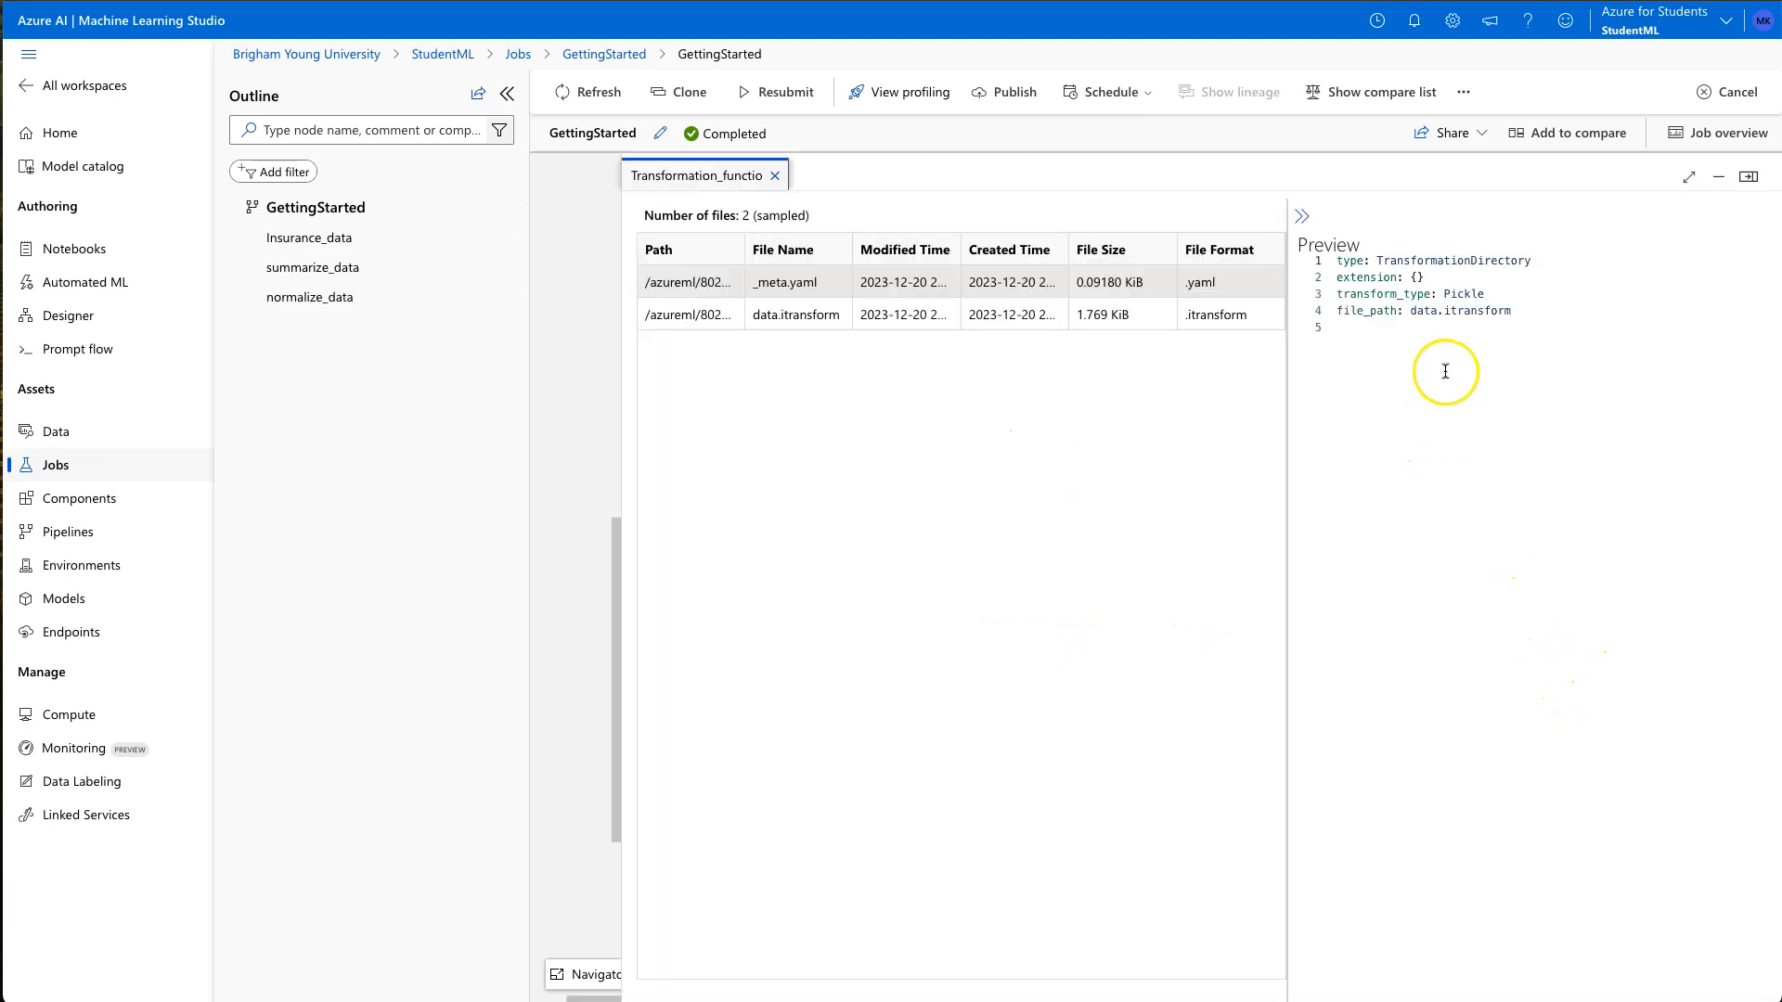
pyautogui.click(795, 315)
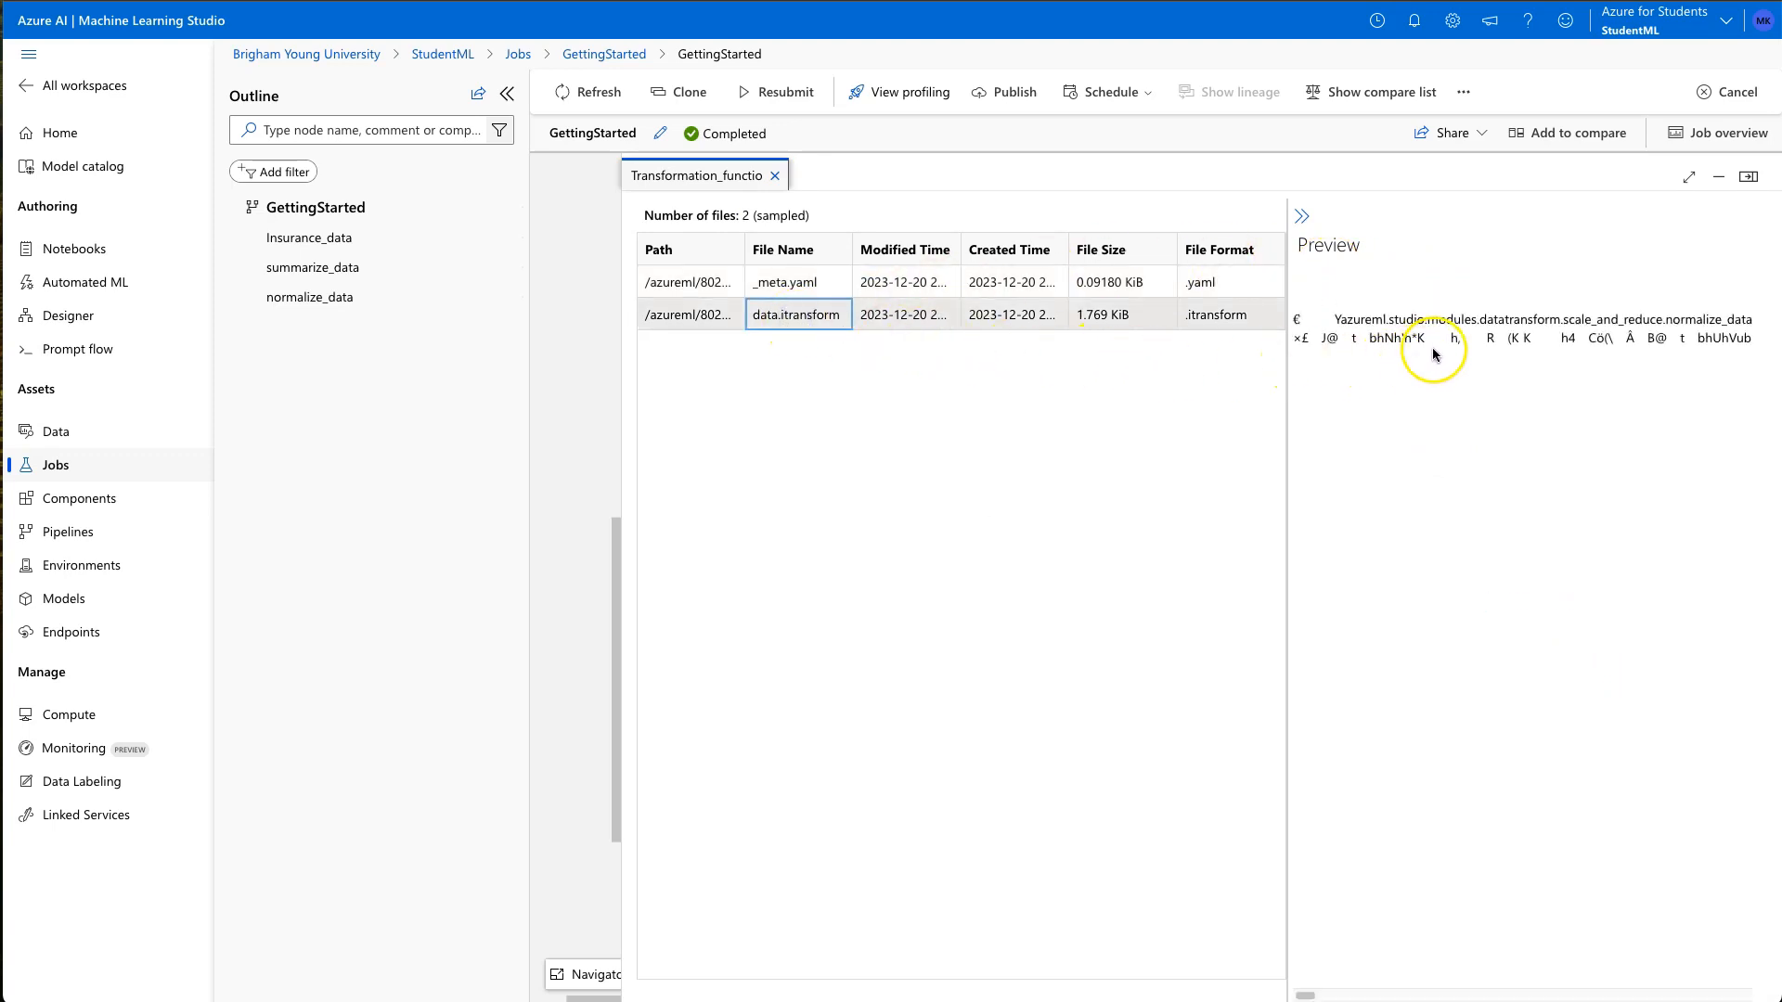
pyautogui.click(895, 283)
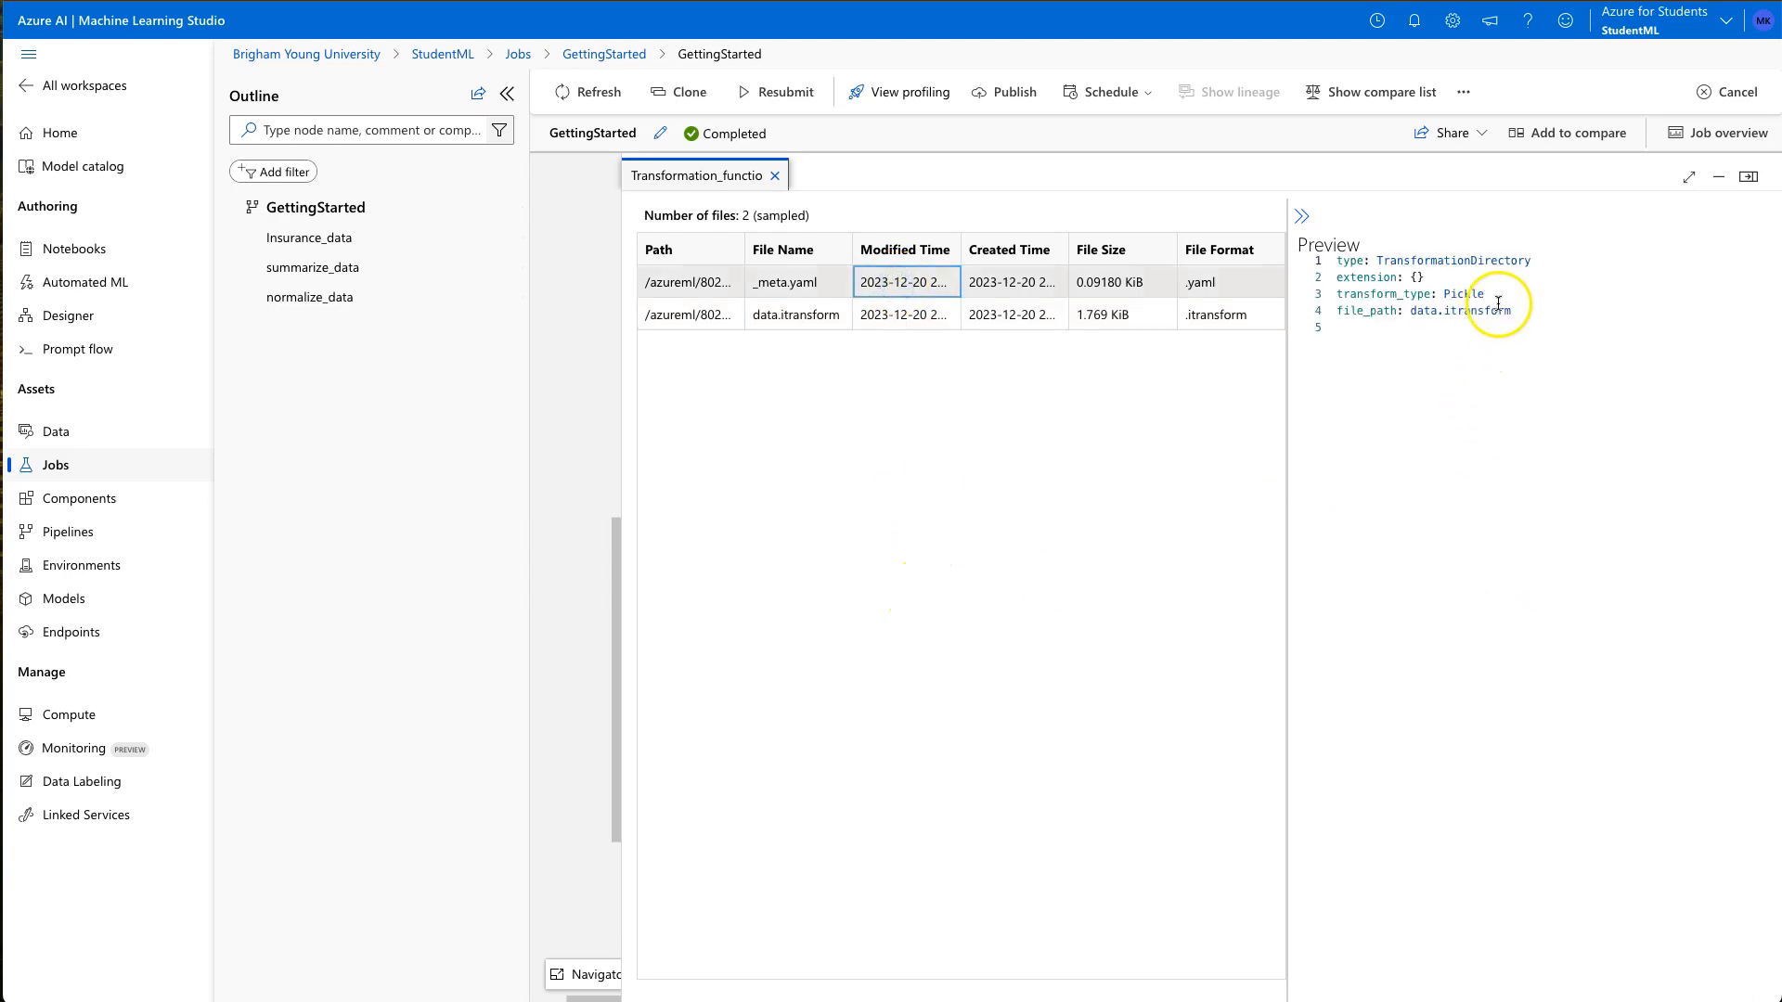
pyautogui.moveTo(1453, 312); pyautogui.dragTo(1330, 269)
pyautogui.click(1461, 393)
pyautogui.click(775, 175)
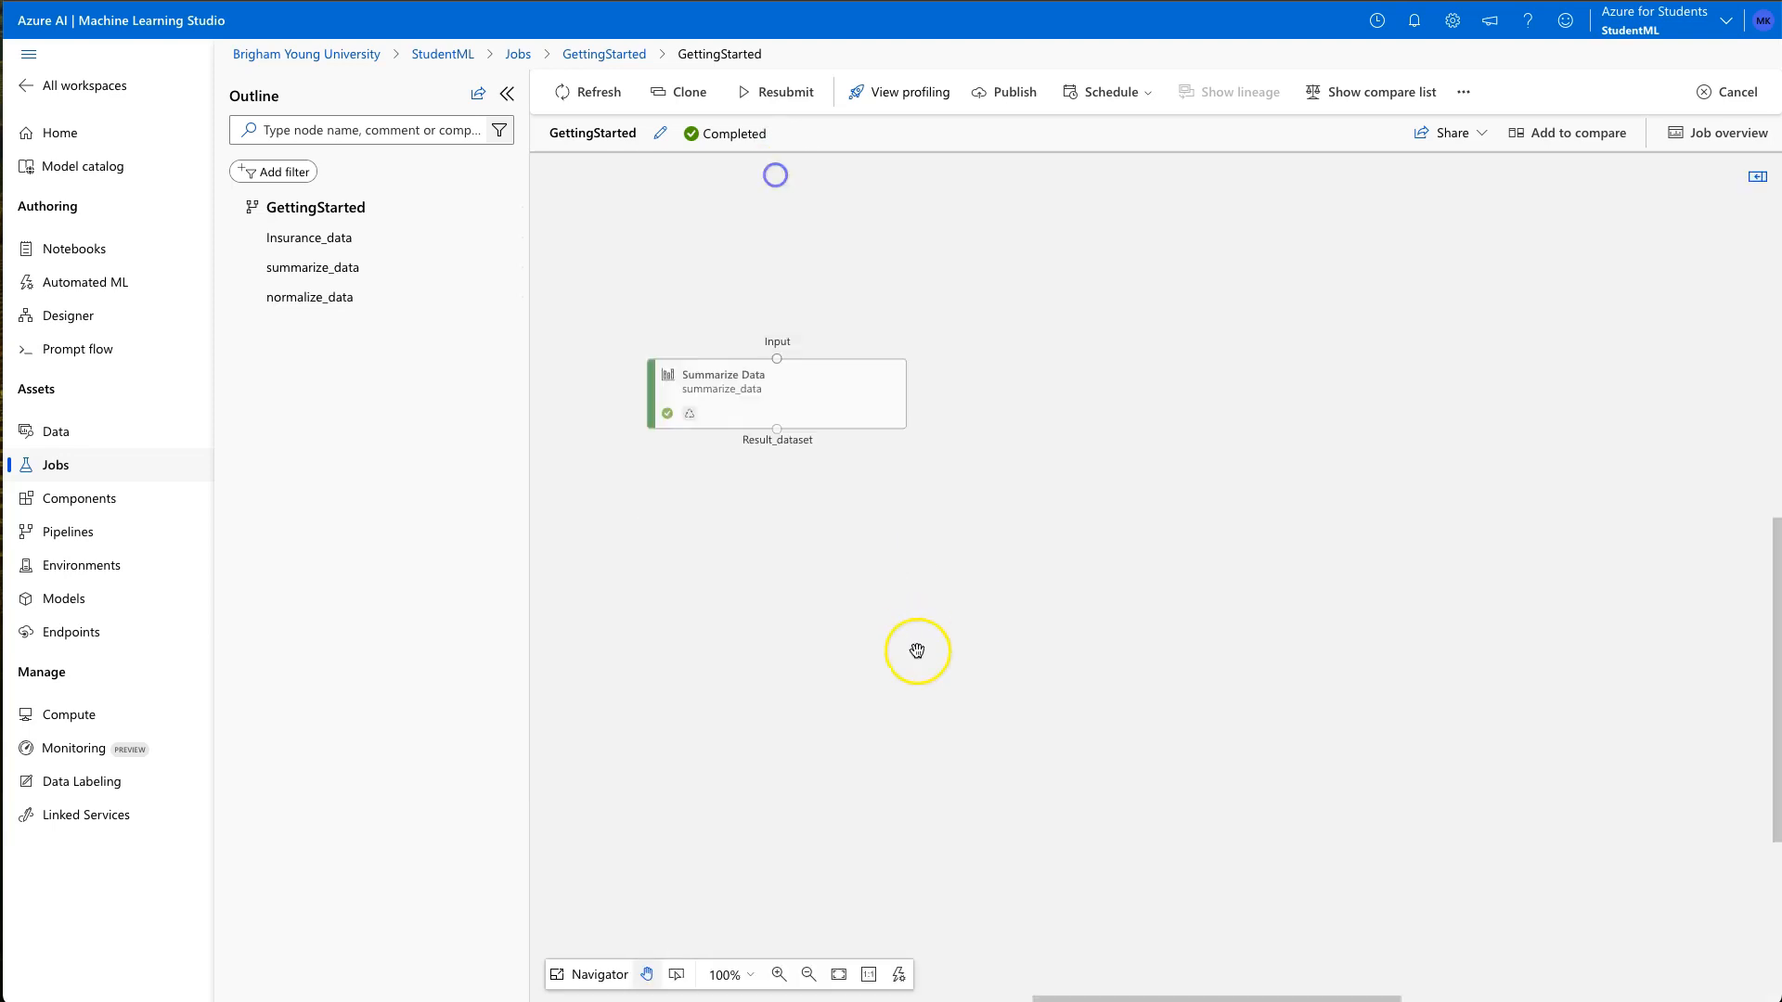
pyautogui.click(924, 594)
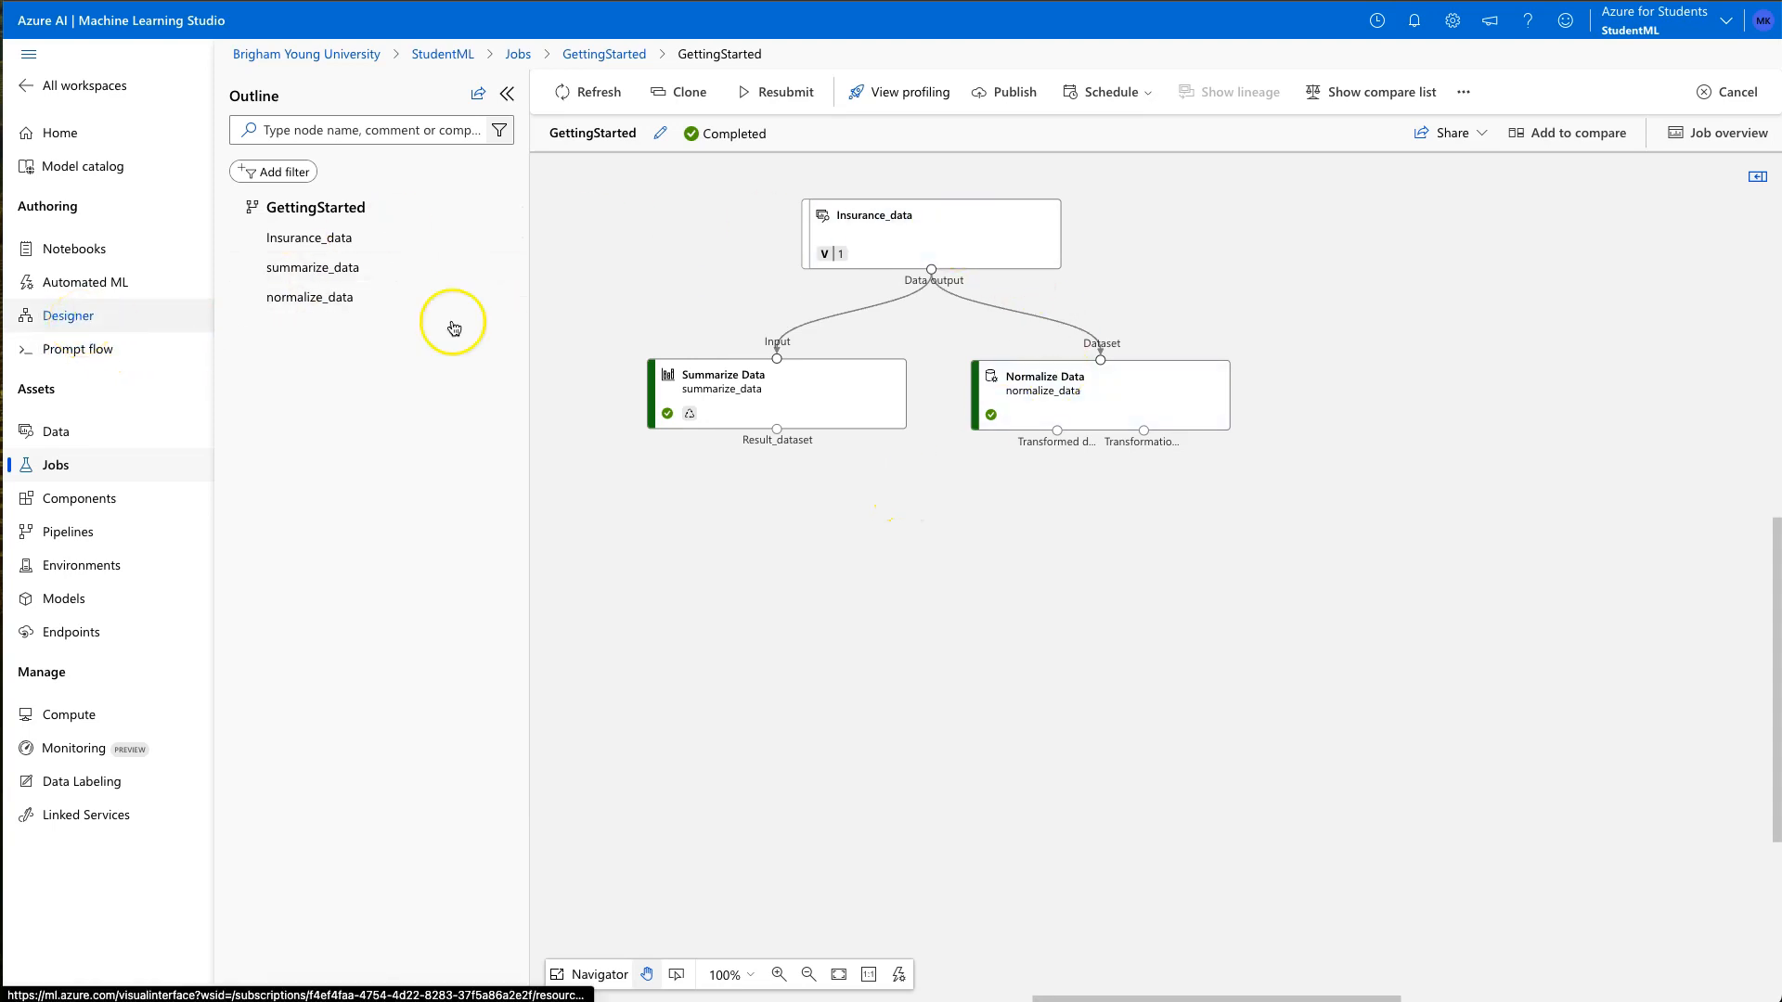
# Step: View the GettingStarted pipeline draft in Designer, and return to the job list of the GettingStarted experiment
pyautogui.click(74, 317)
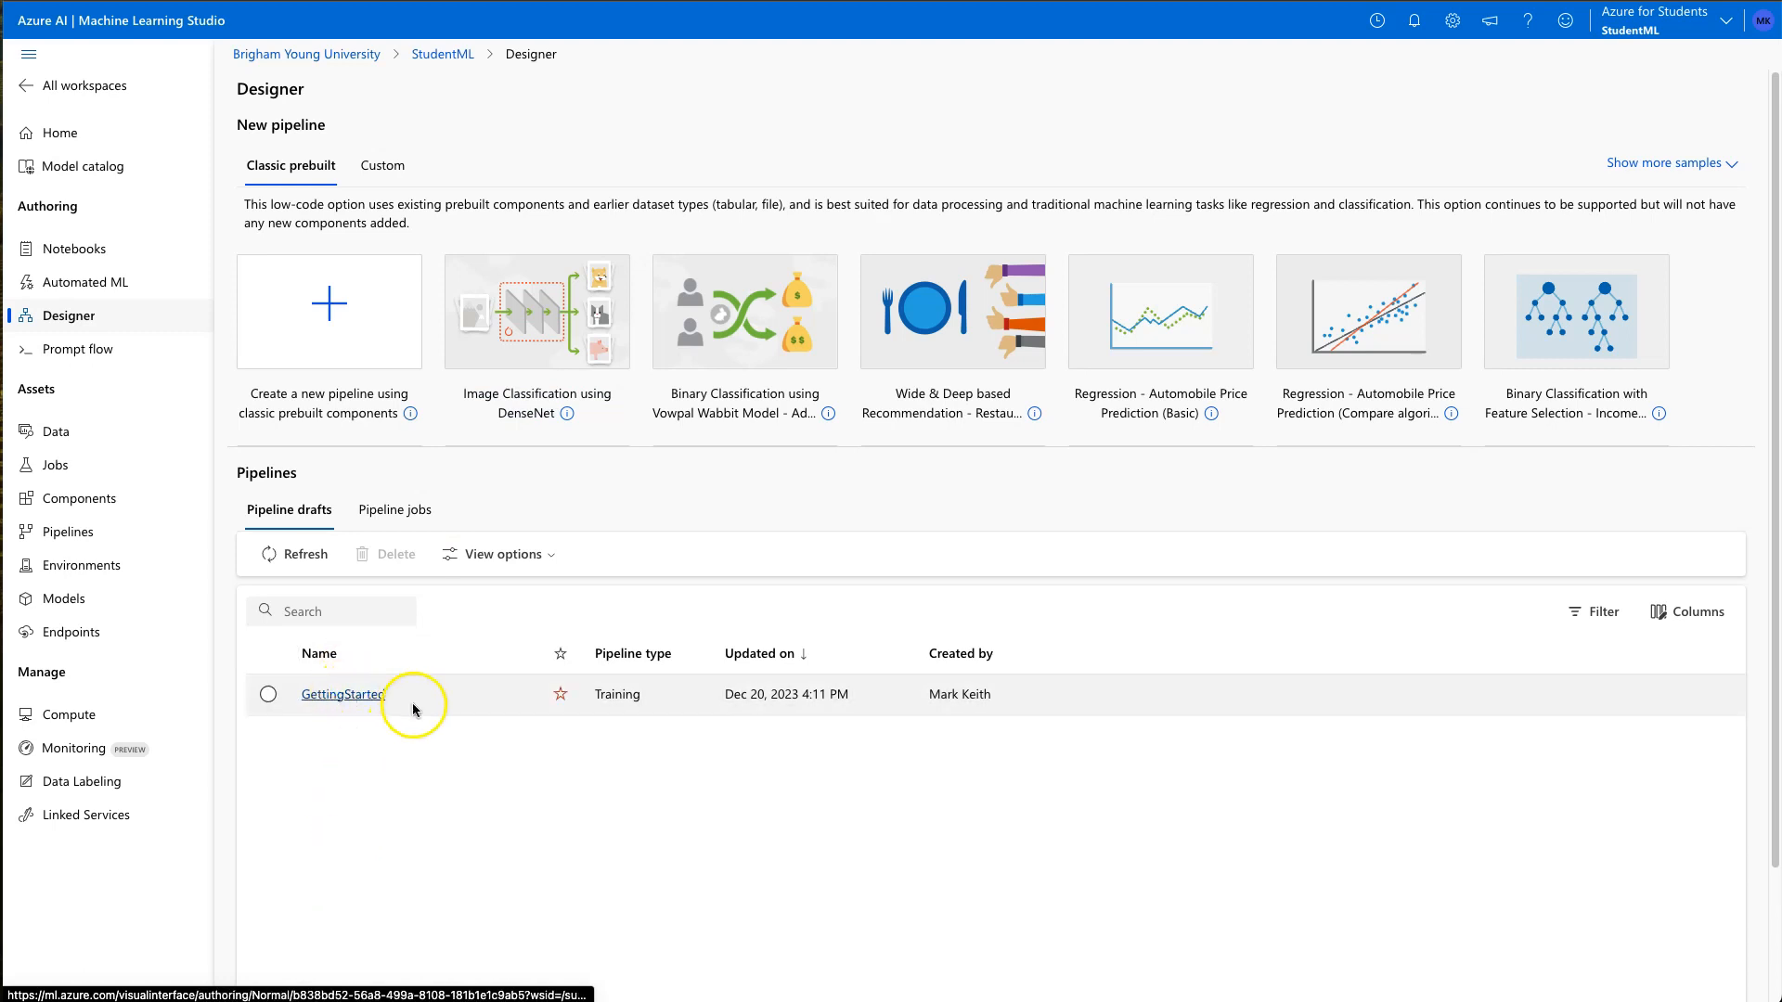
pyautogui.click(345, 696)
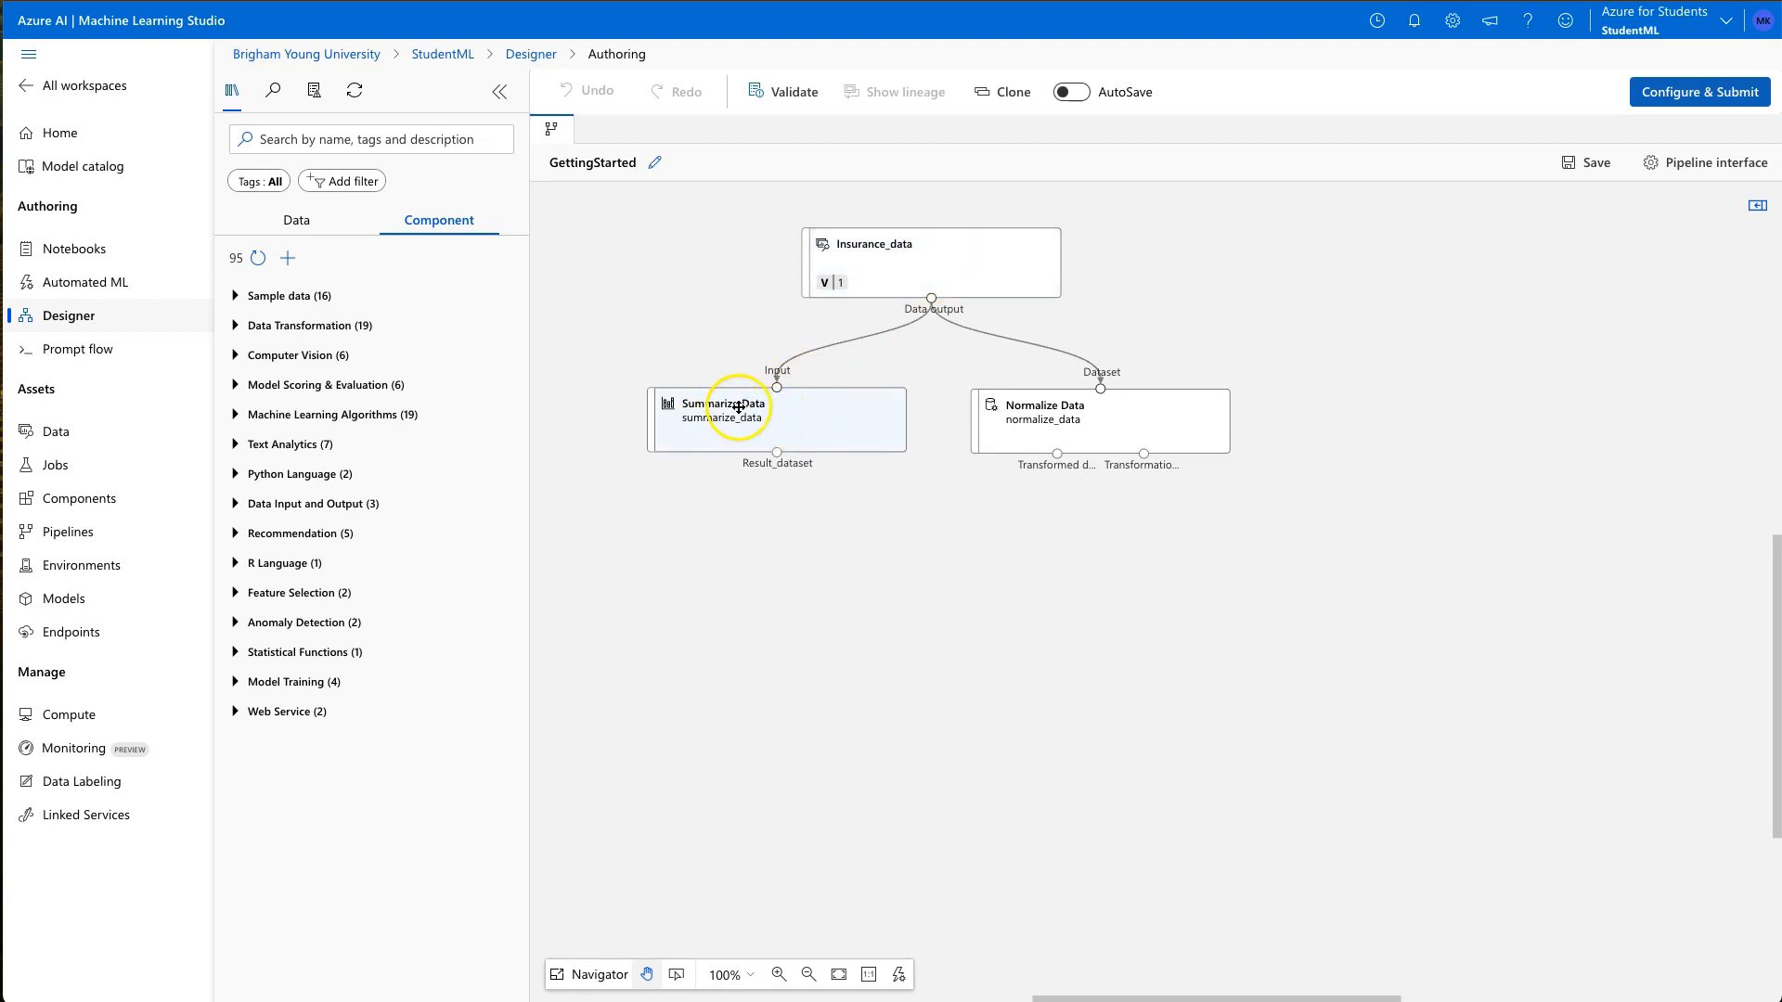
pyautogui.moveTo(1036, 421)
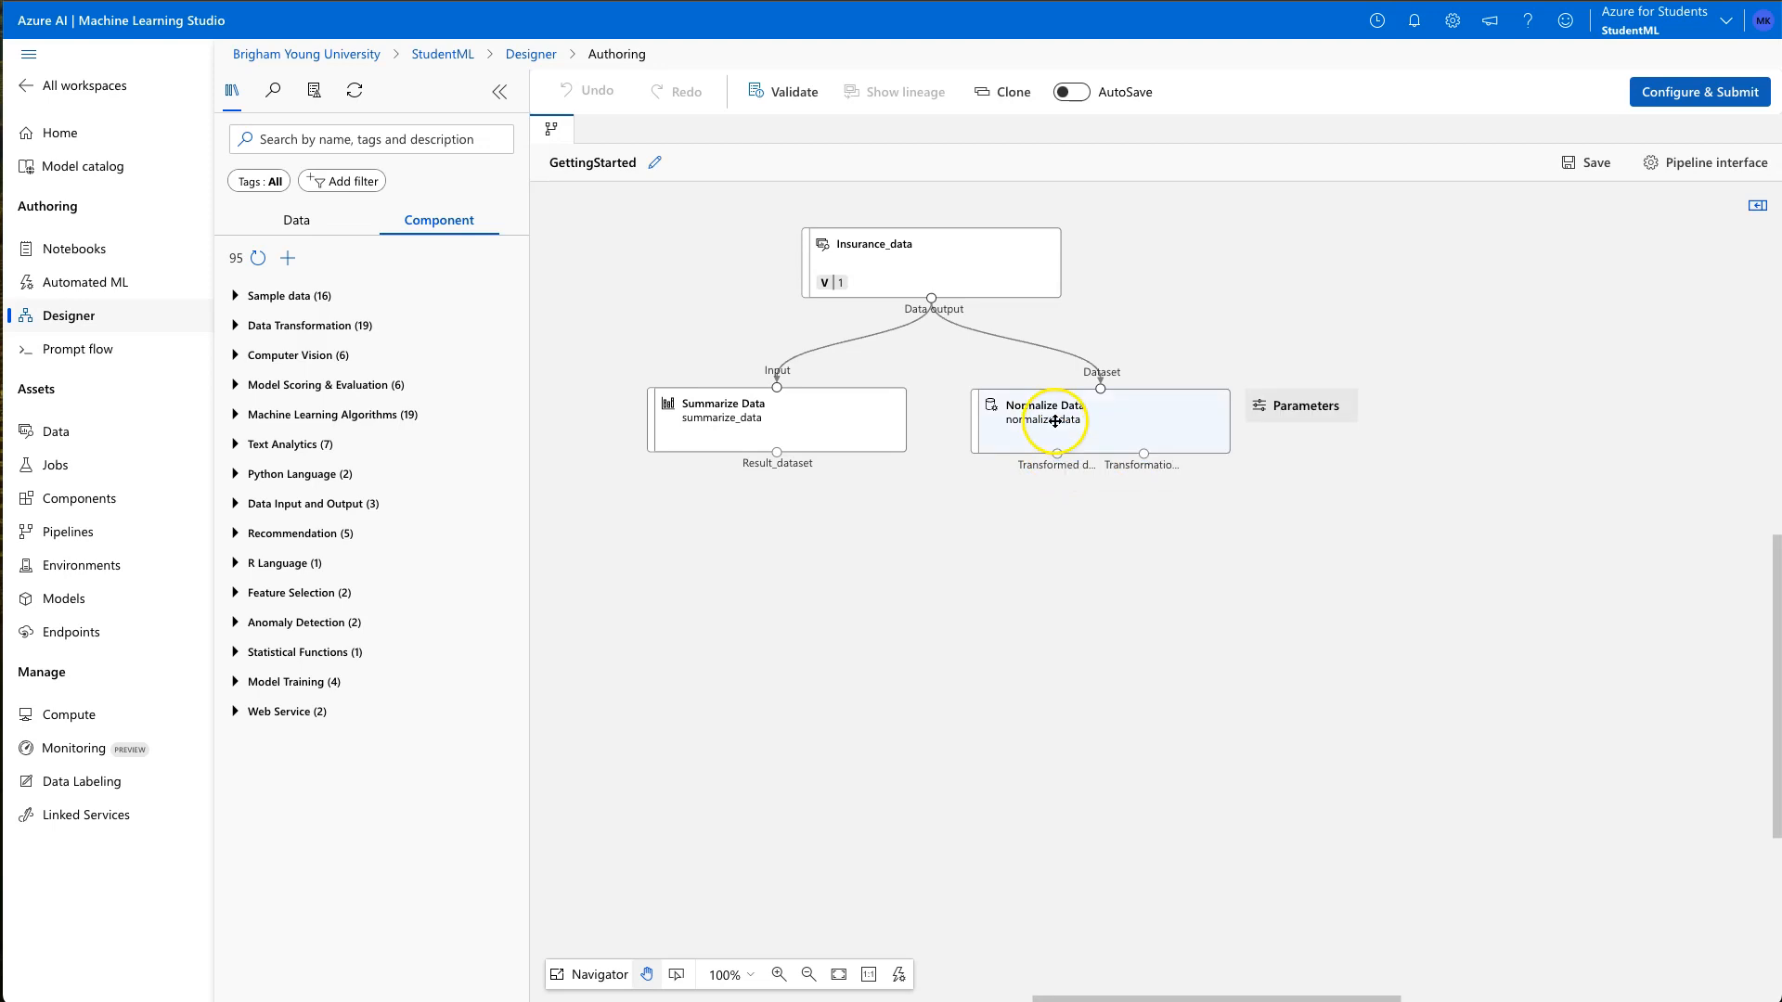
pyautogui.click(55, 473)
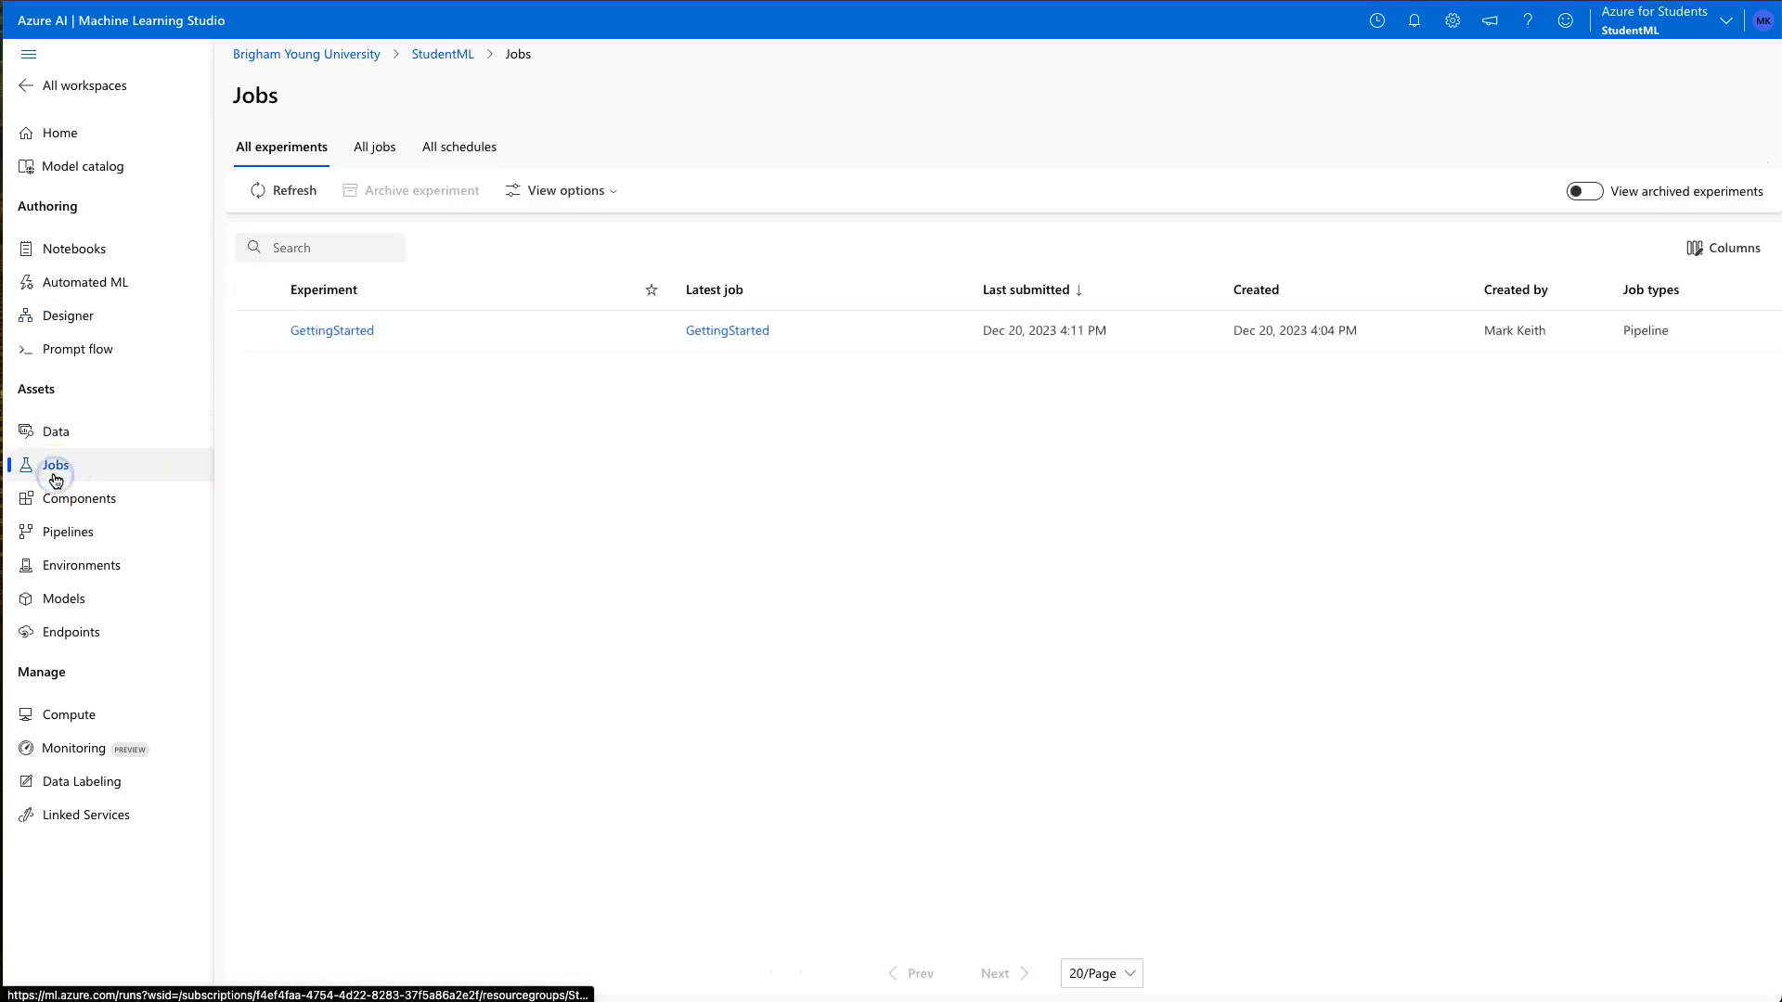
pyautogui.click(357, 336)
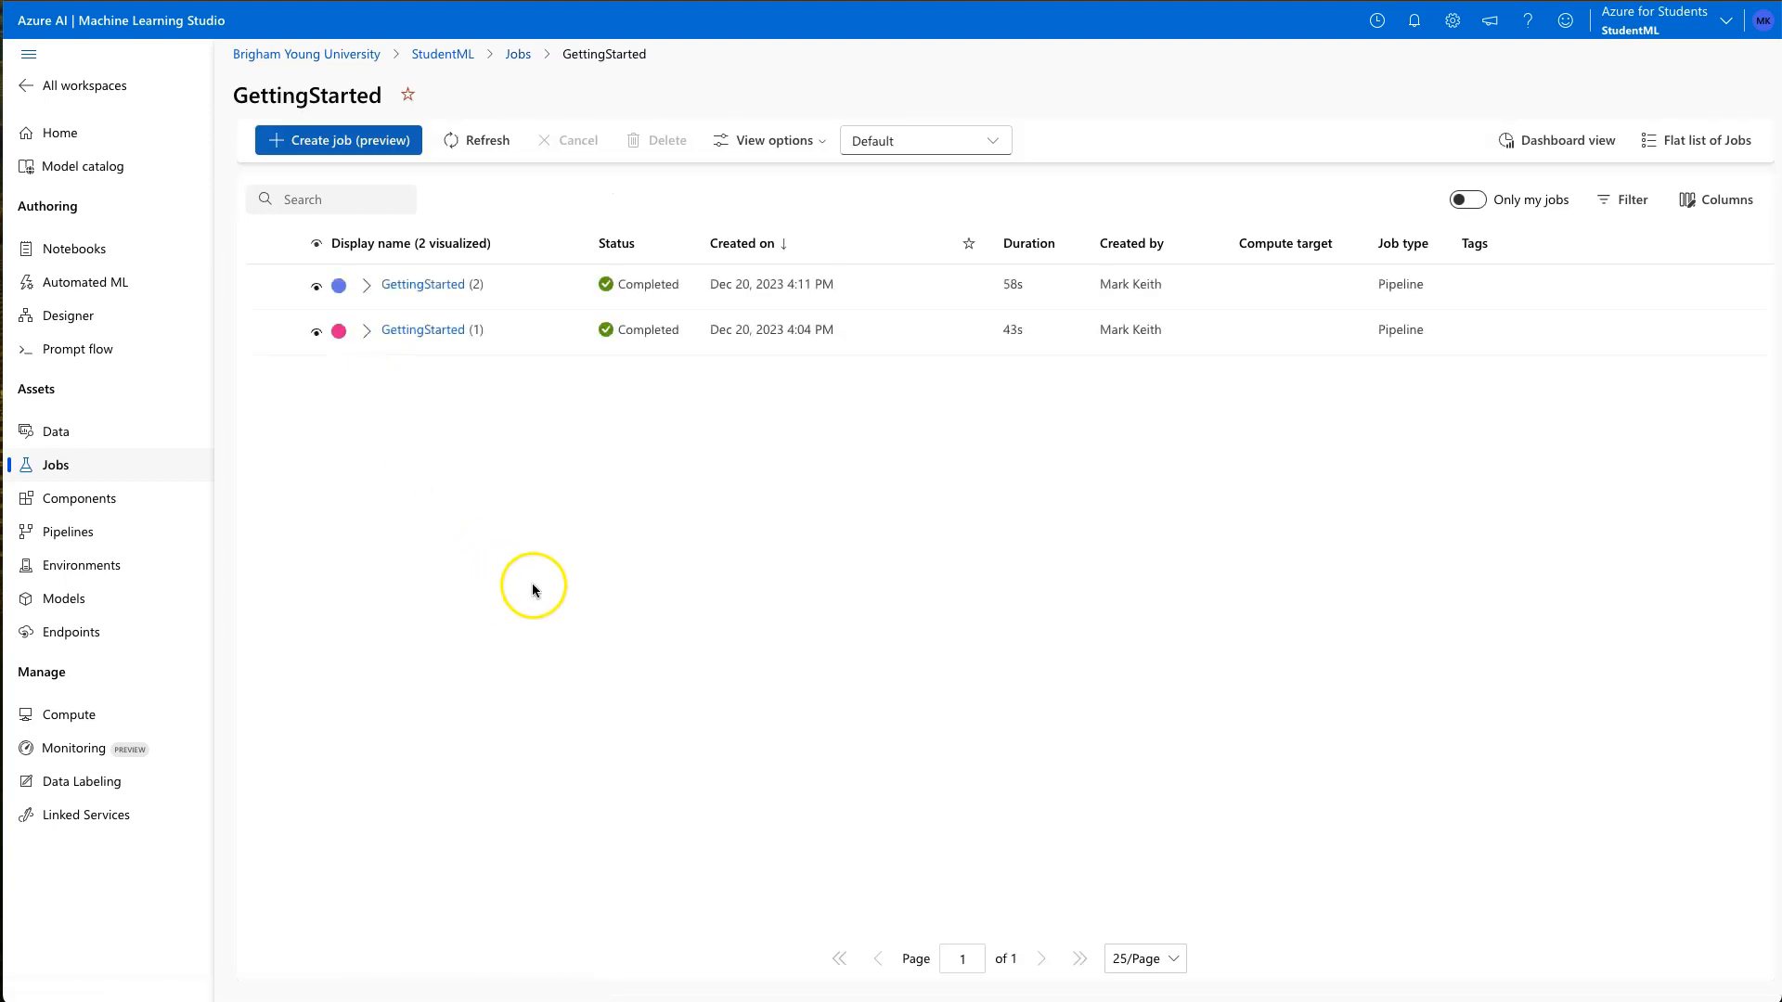